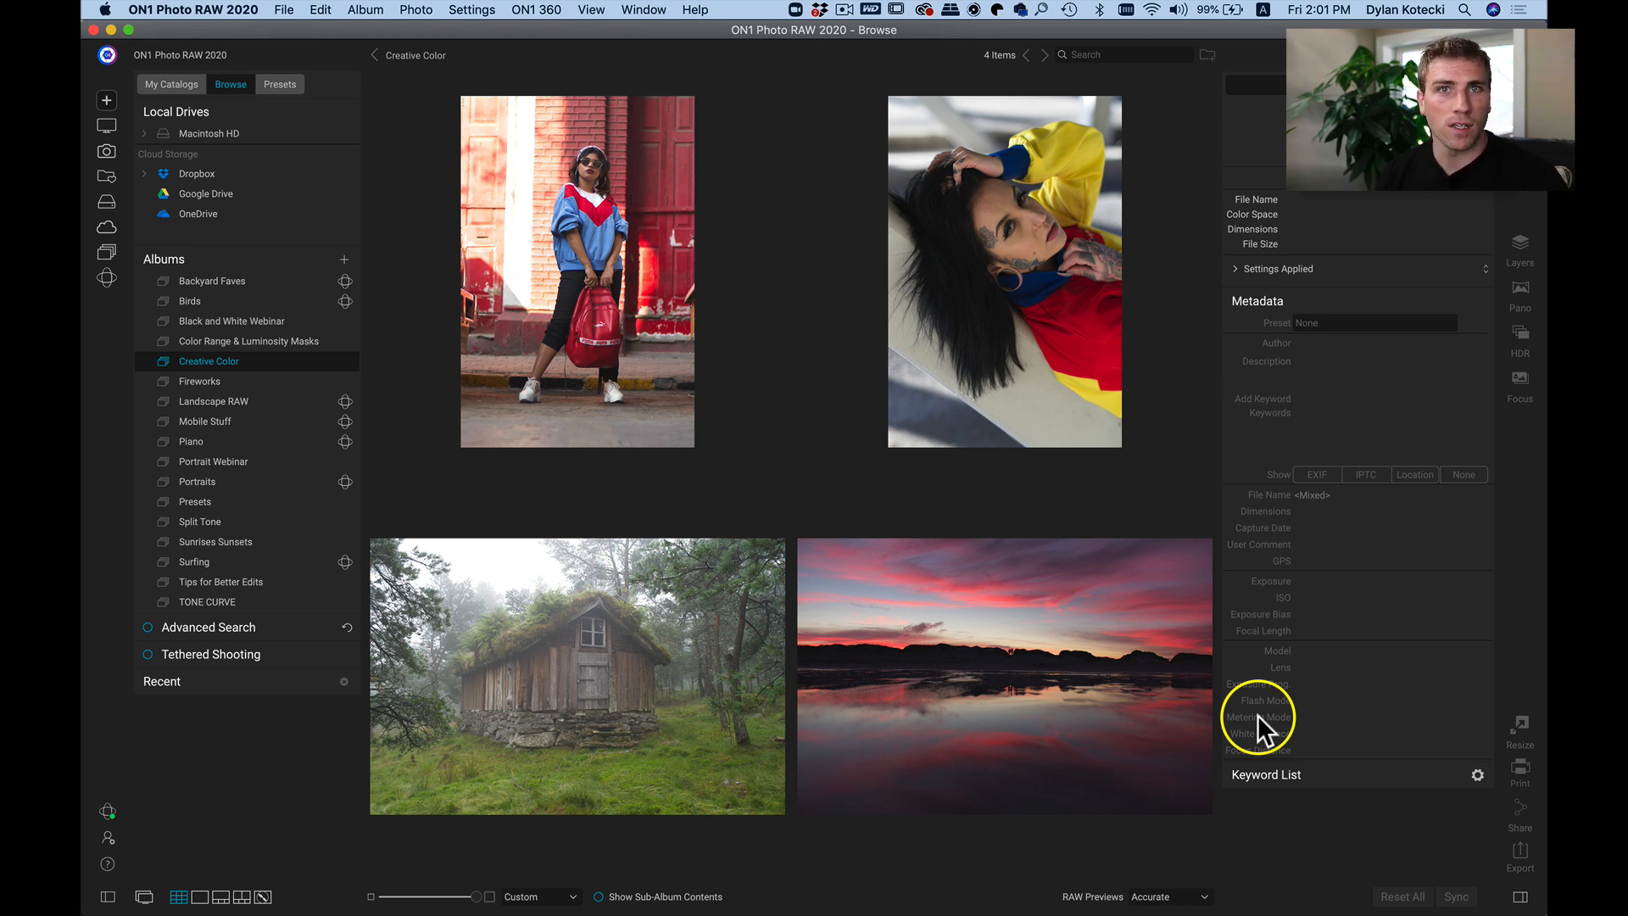
# Open the photo of the woman with the red backpack for editing, apply AI Auto tone and compare it with the original.
pyautogui.doubleClick(614, 309)
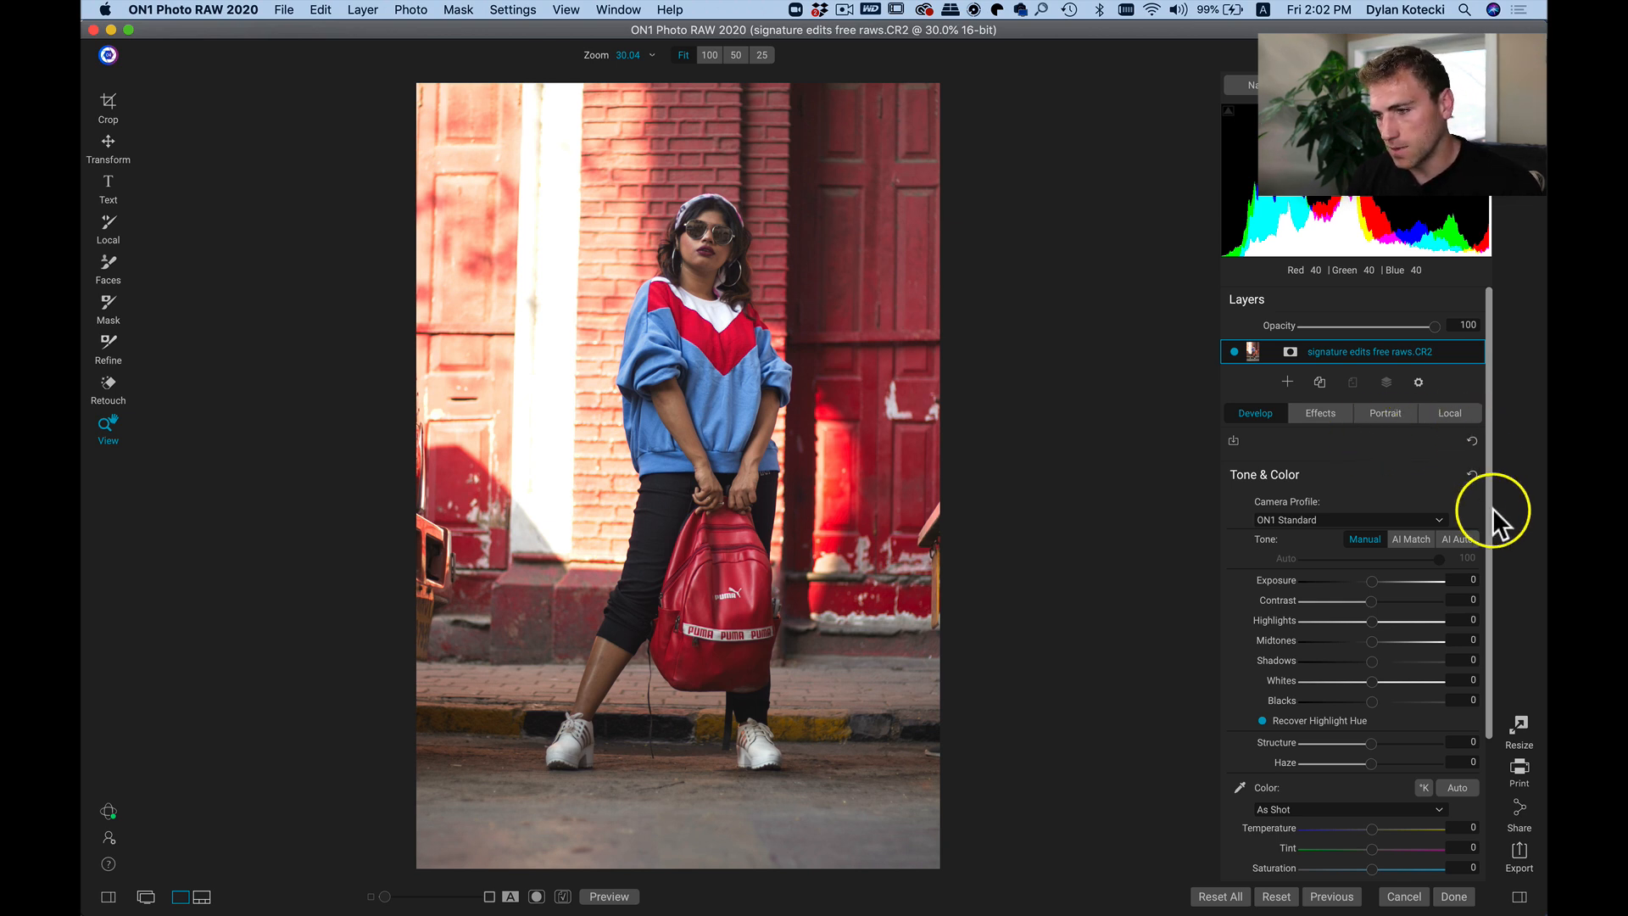
pyautogui.click(1452, 541)
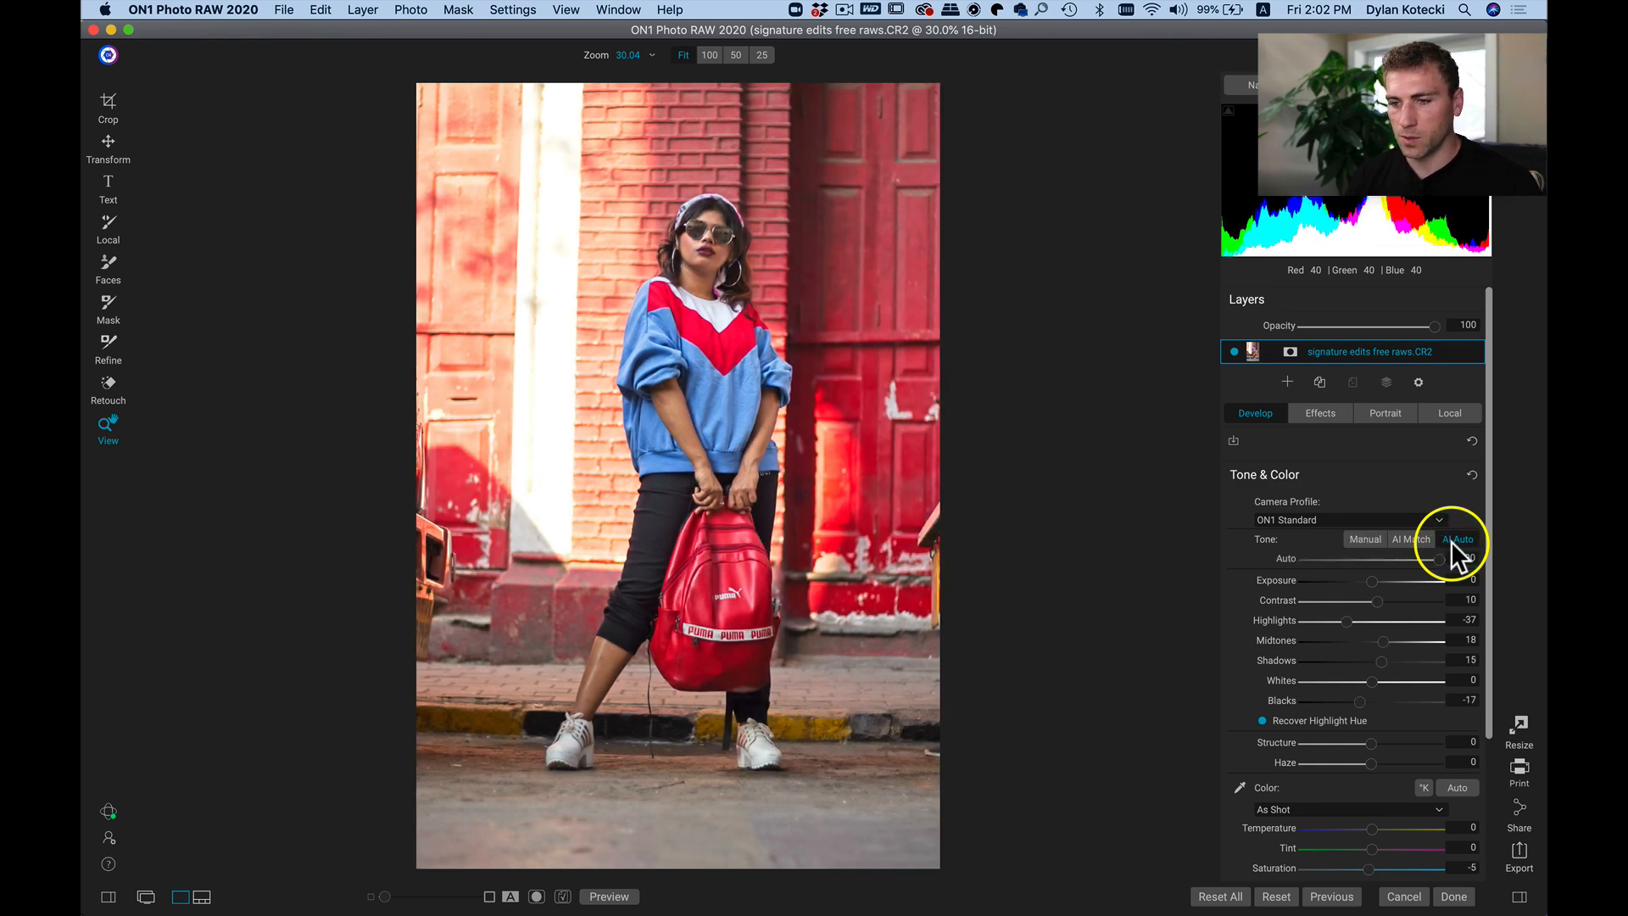
pyautogui.press('p')
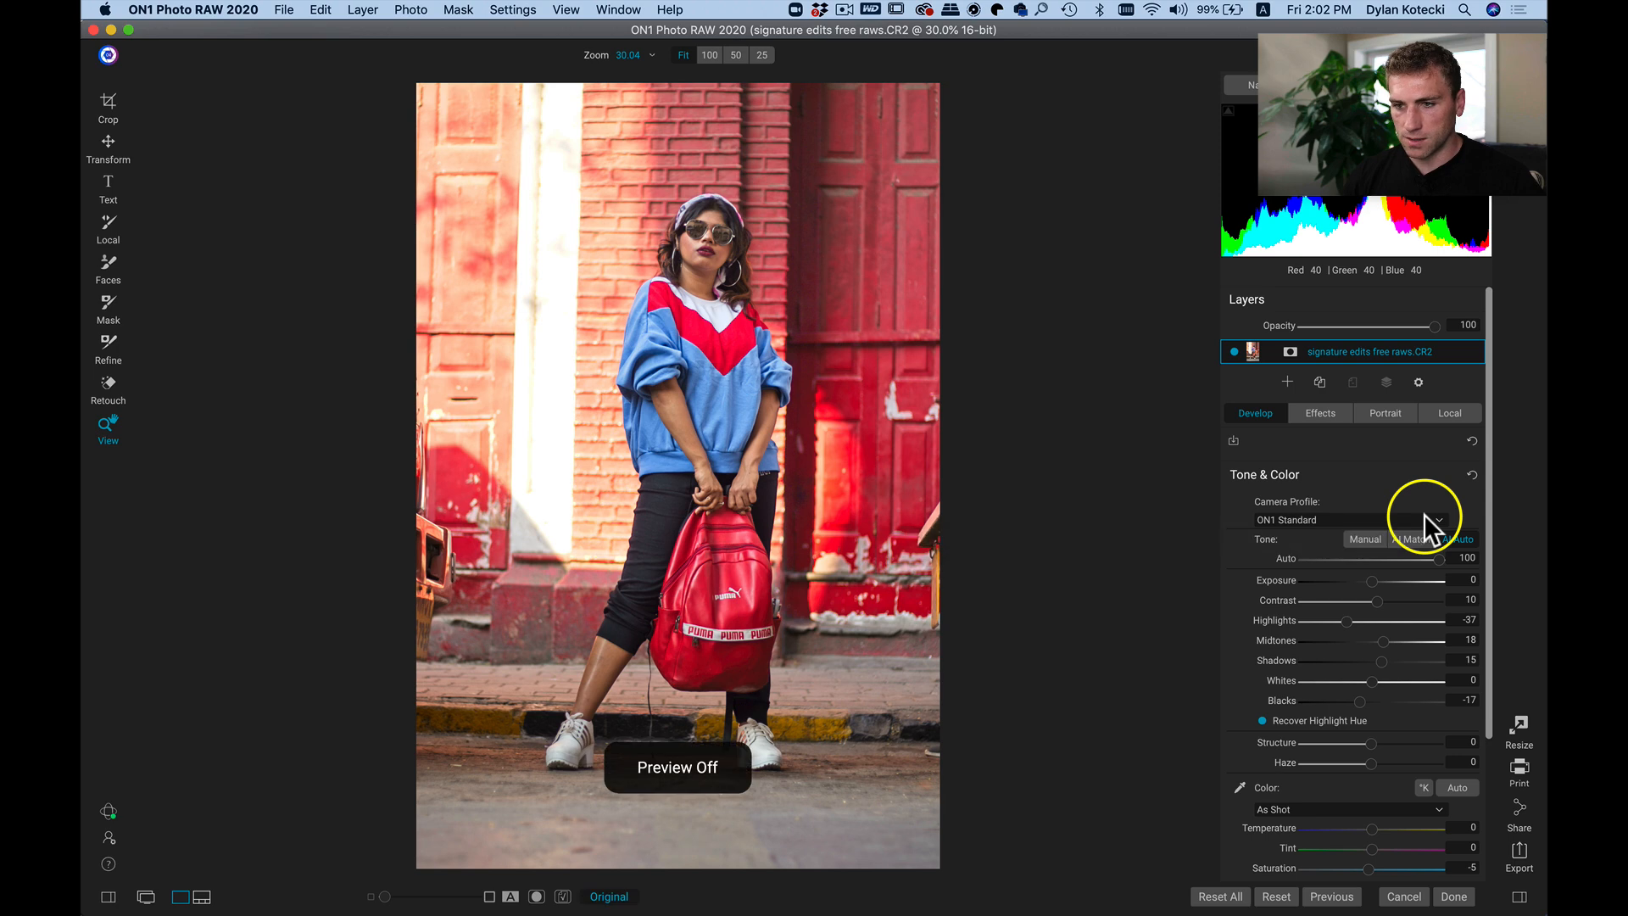
pyautogui.press('p')
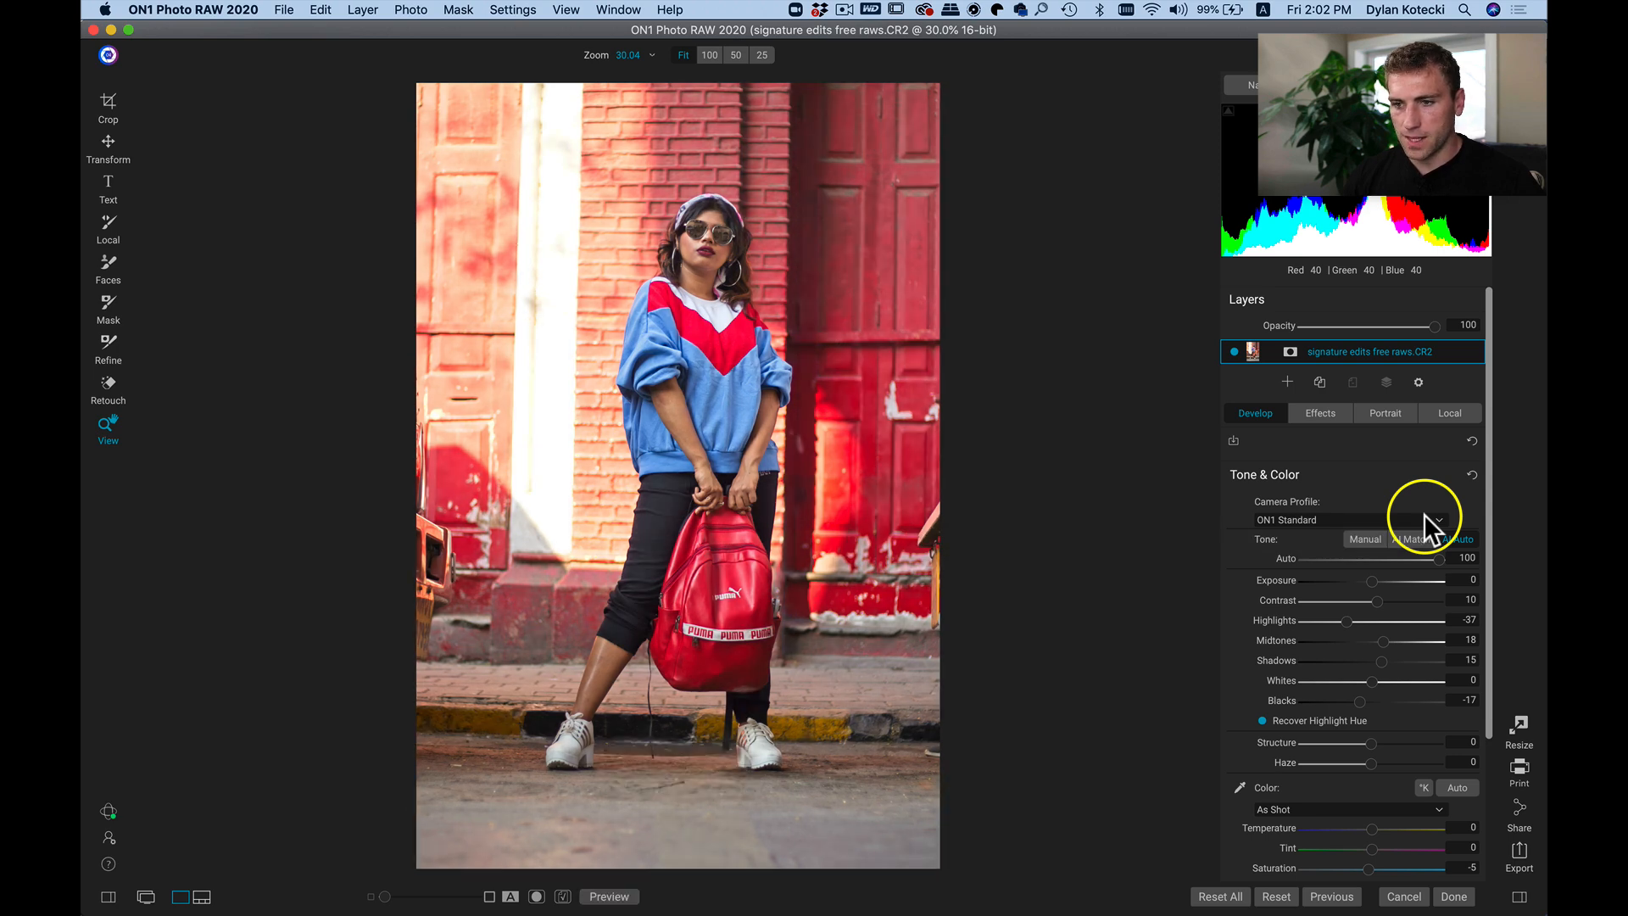
# Start a local adjustment with exposure -1 and rename it "Darken Left Side".
pyautogui.click(1444, 410)
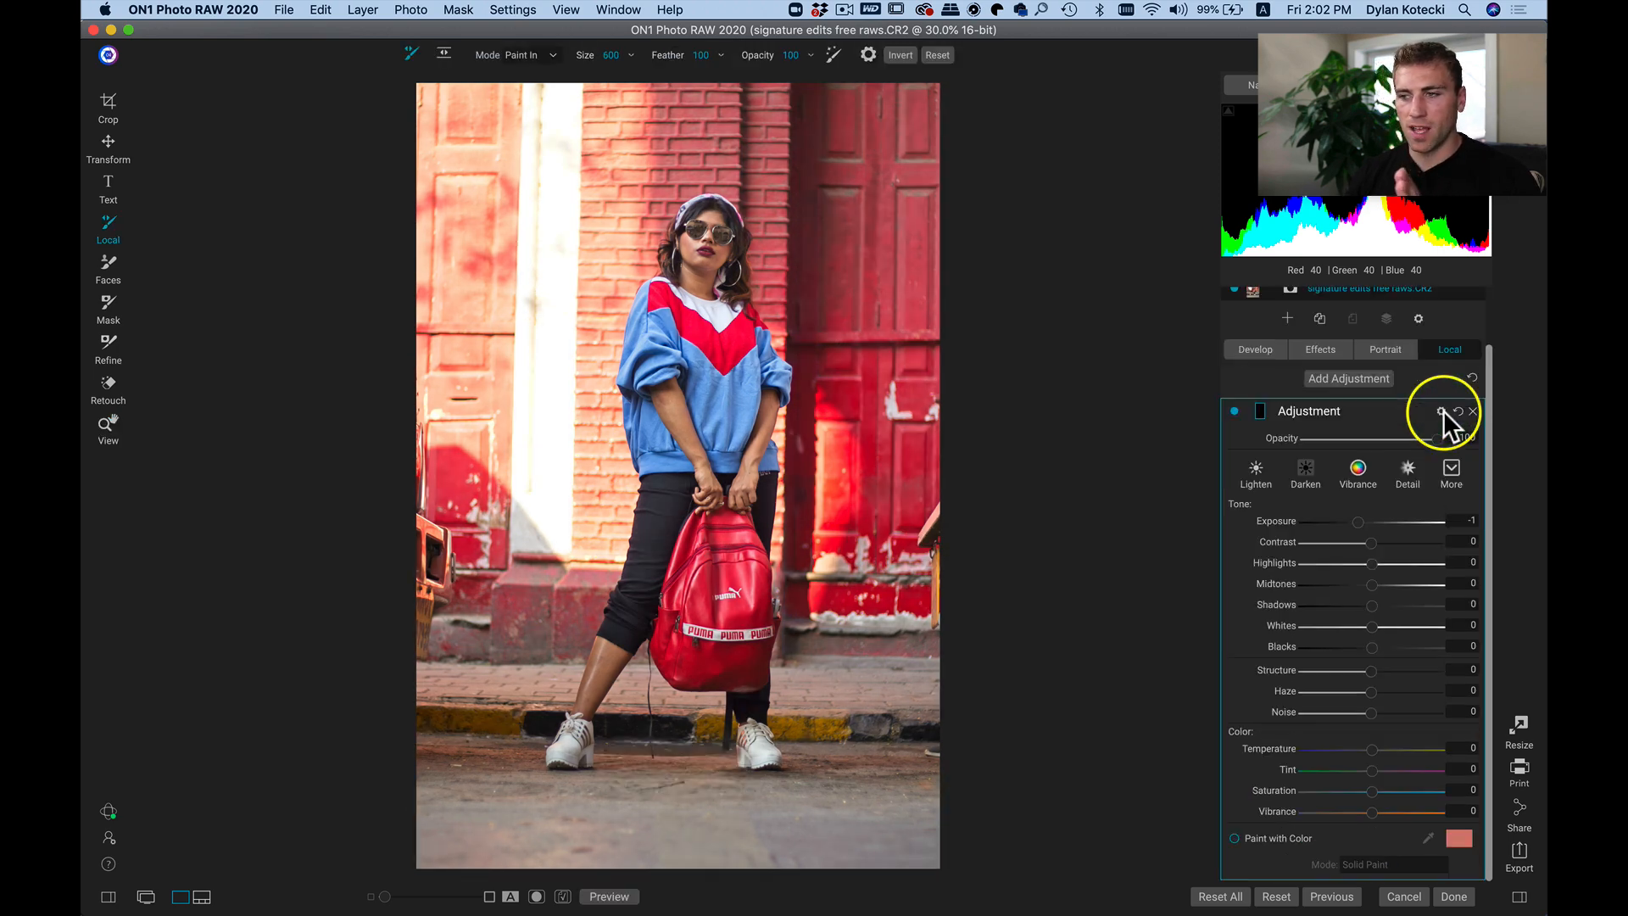
pyautogui.moveTo(1425, 61); pyautogui.dragTo(1118, 46)
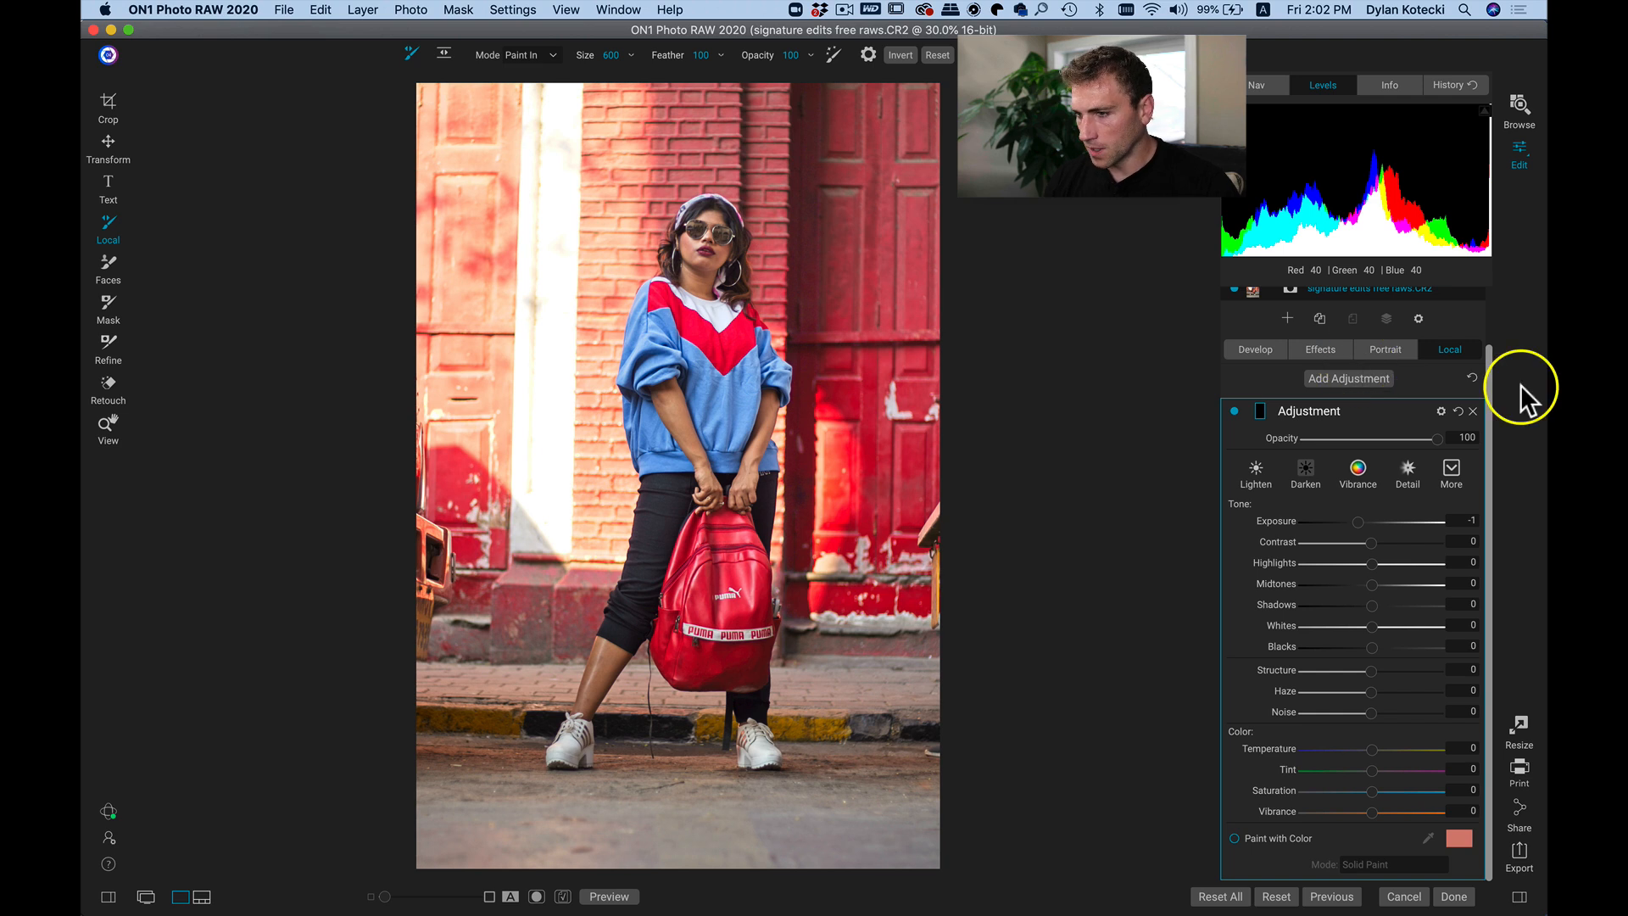
pyautogui.doubleClick(1322, 409)
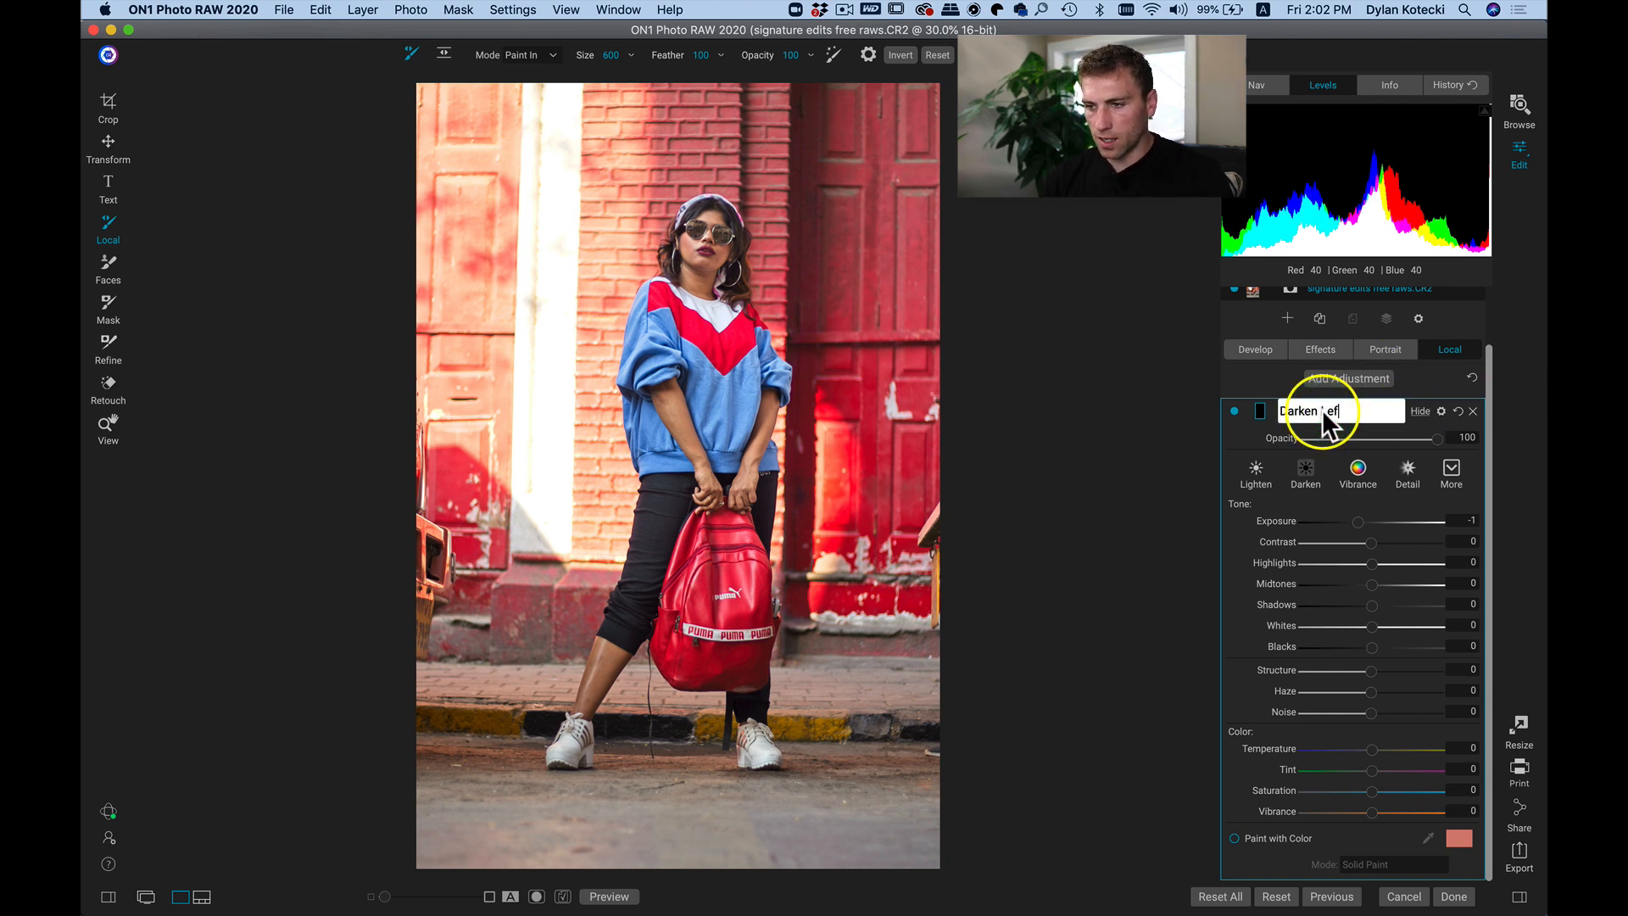
pyautogui.write('Darken Left x')
pyautogui.press('BackSpace')
pyautogui.write('Side')
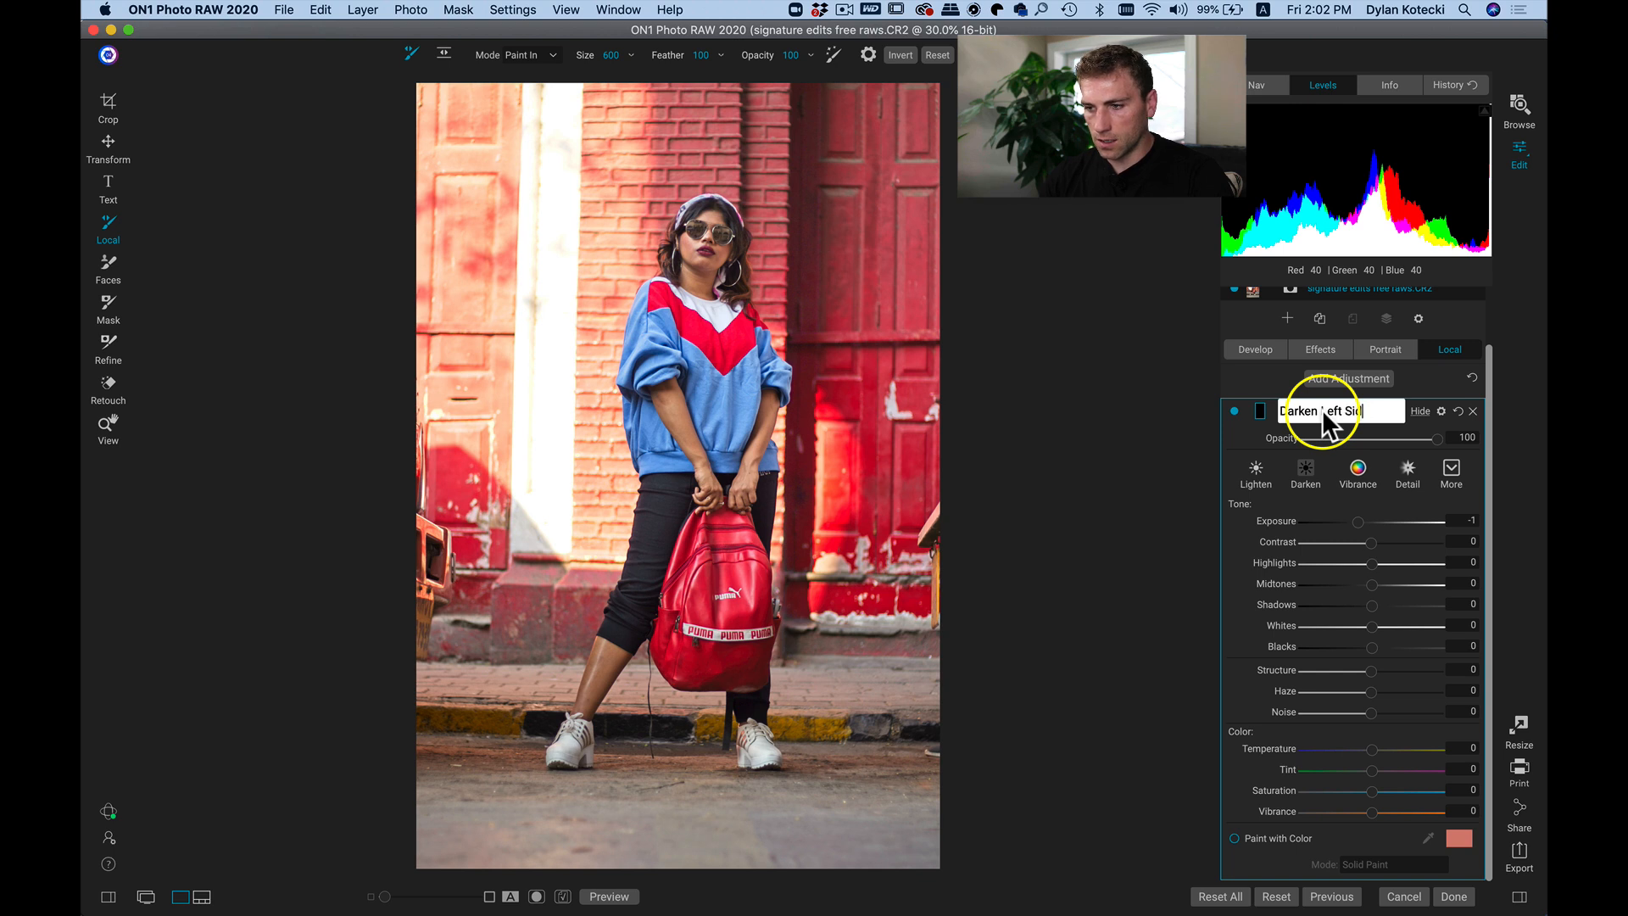
pyautogui.press('Return')
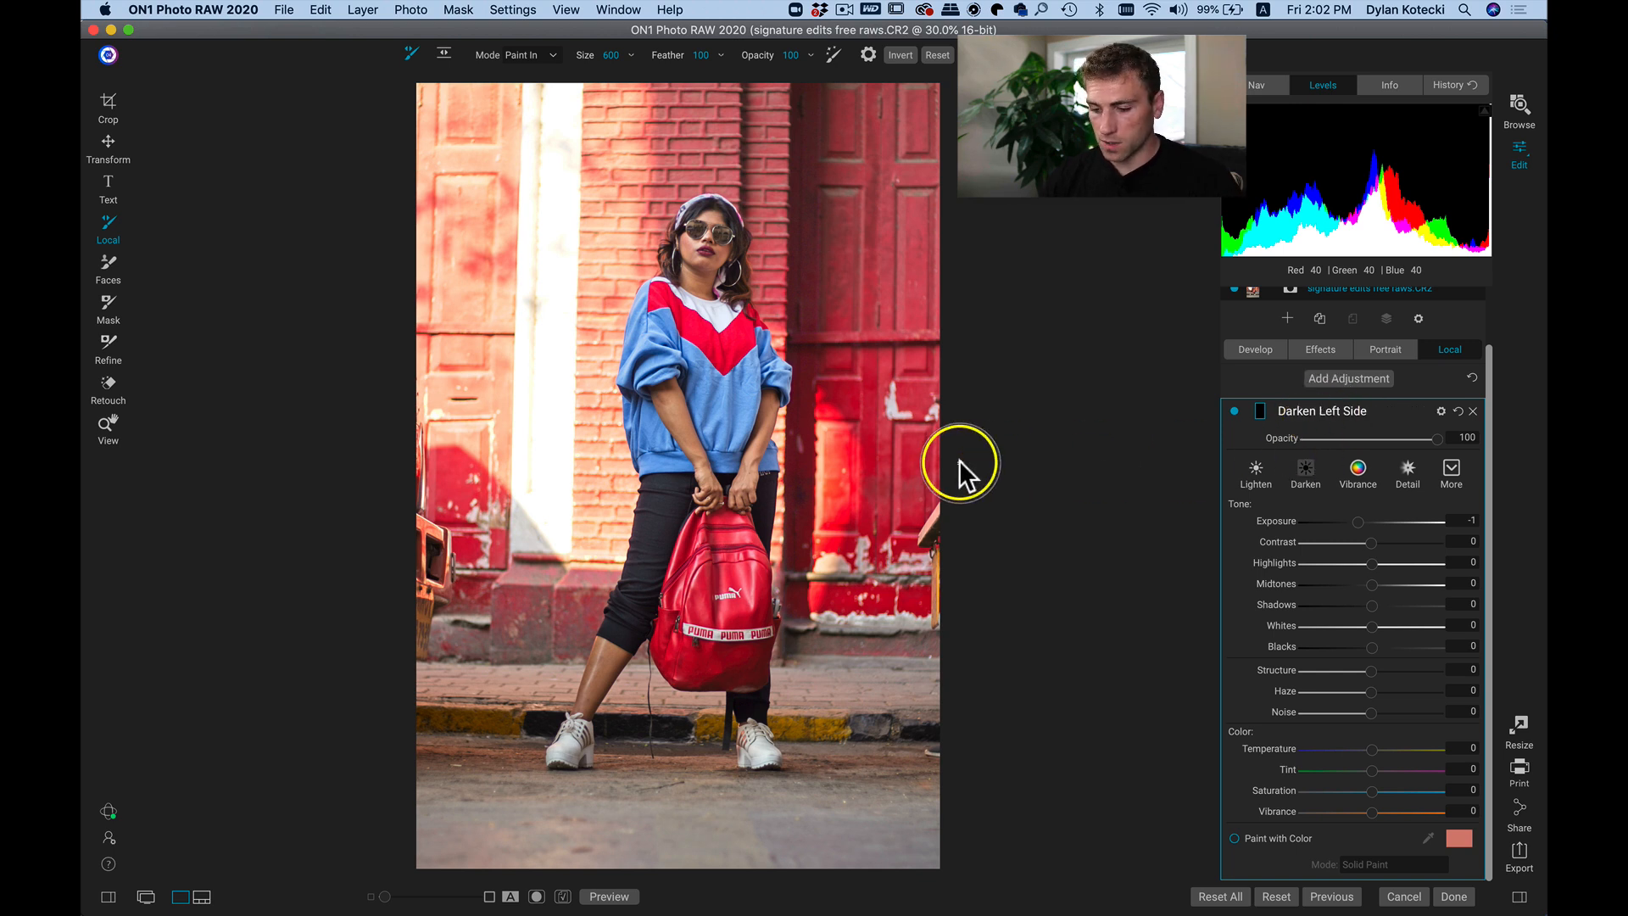
# Mask the darkening adjustment with a wide, soft vertical gradient over the photo's left side, and compare before and after.
pyautogui.press('g')
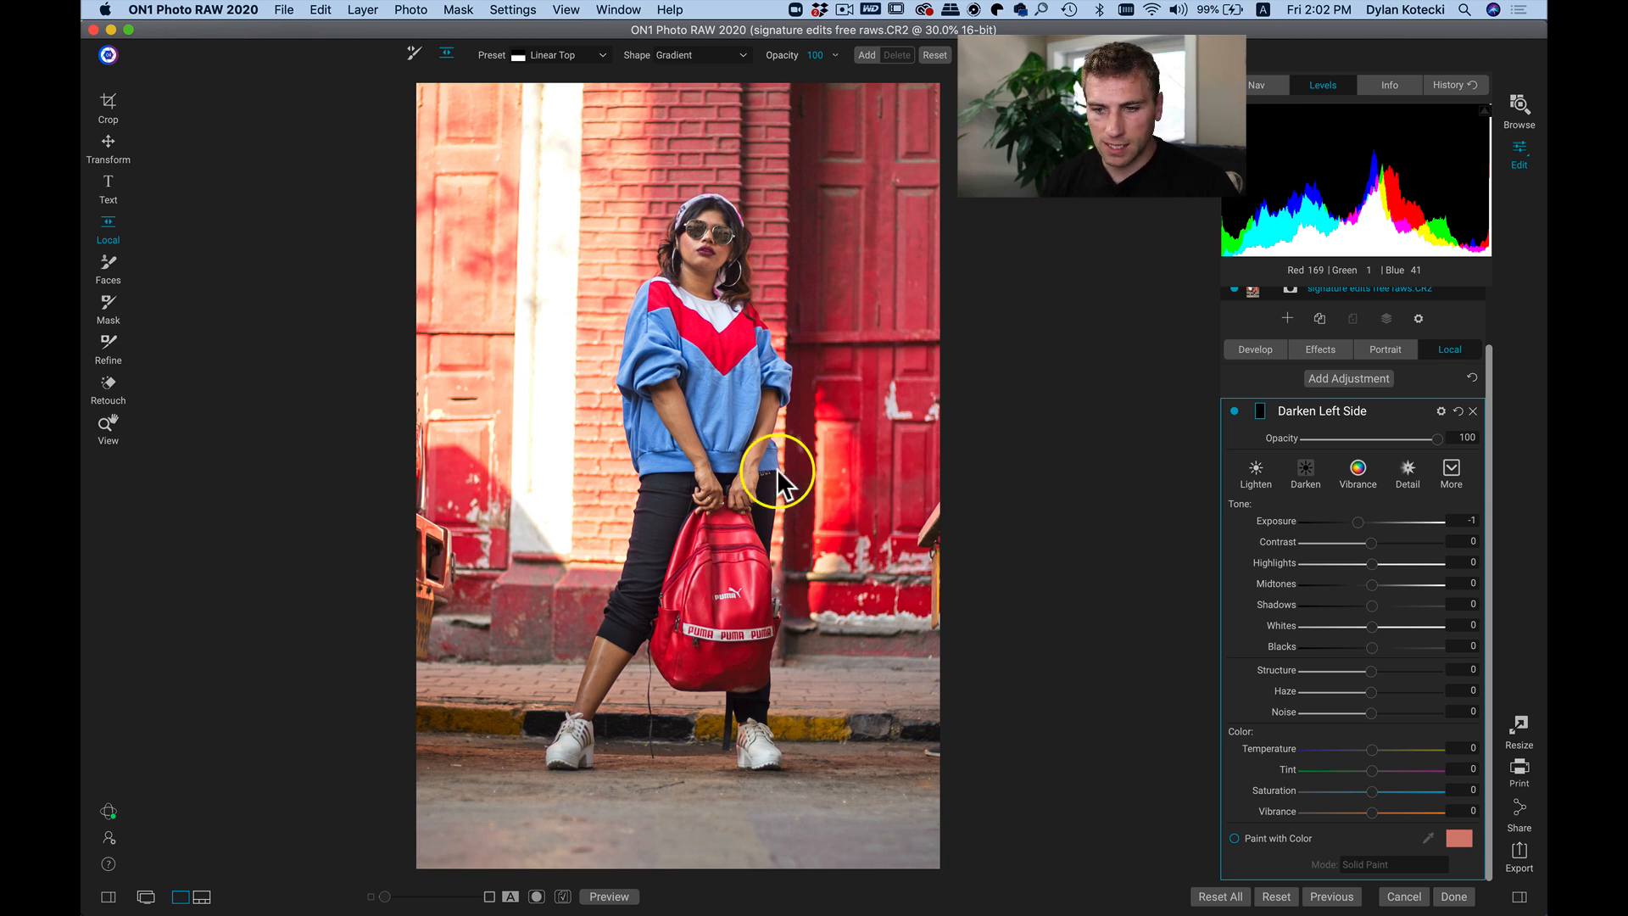
pyautogui.click(624, 441)
pyautogui.moveTo(684, 443); pyautogui.dragTo(626, 547)
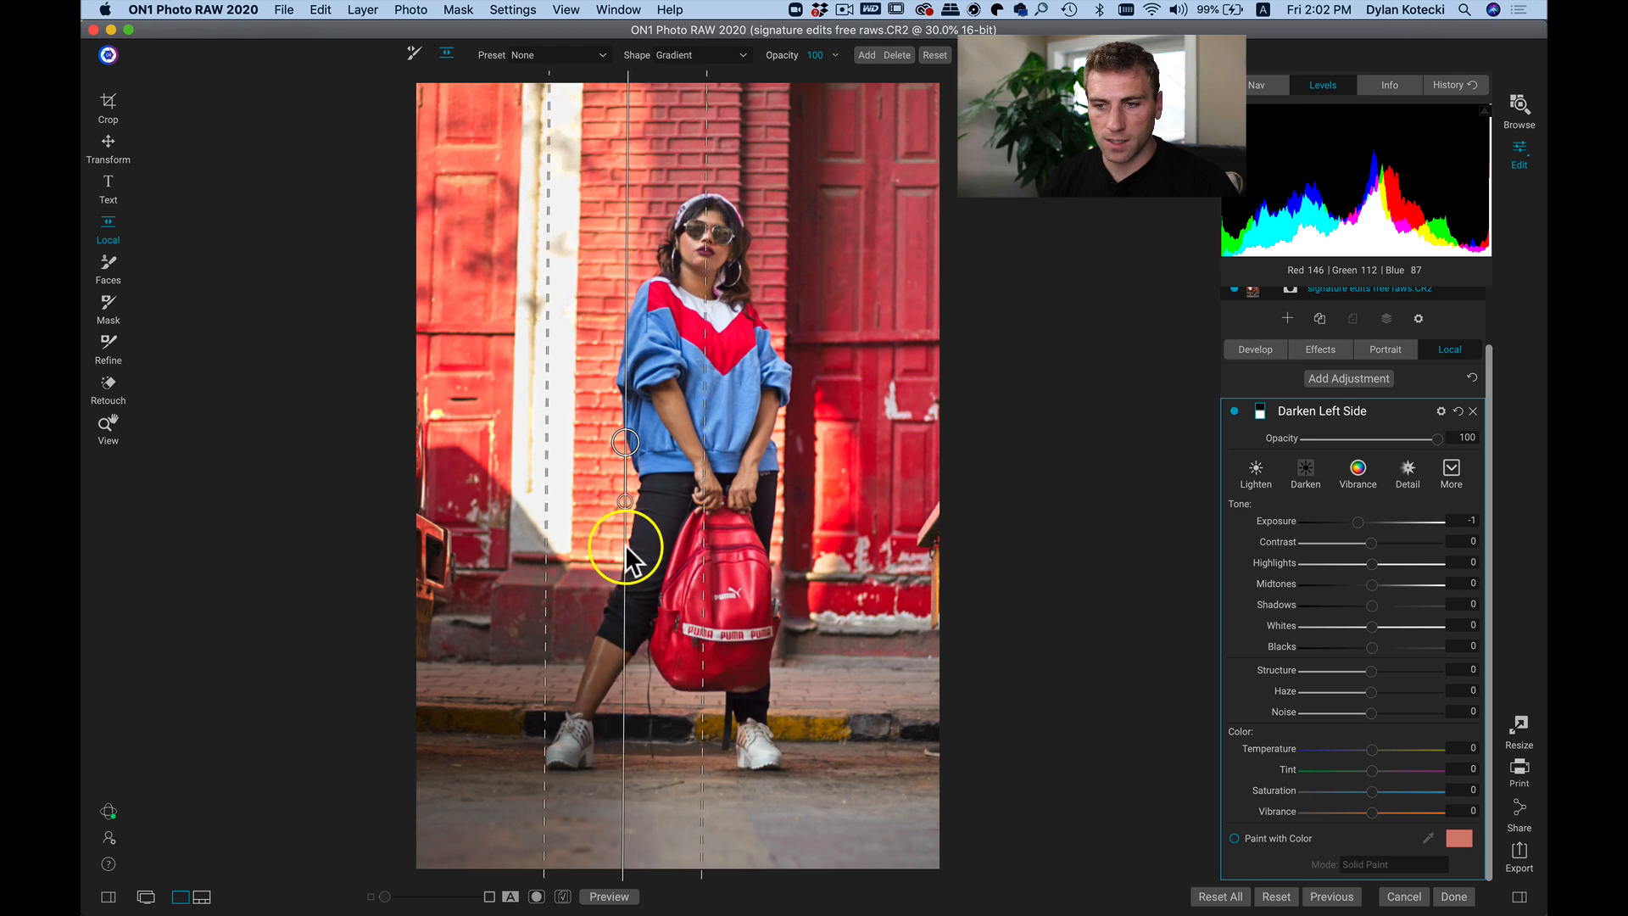
pyautogui.moveTo(627, 439); pyautogui.dragTo(594, 411)
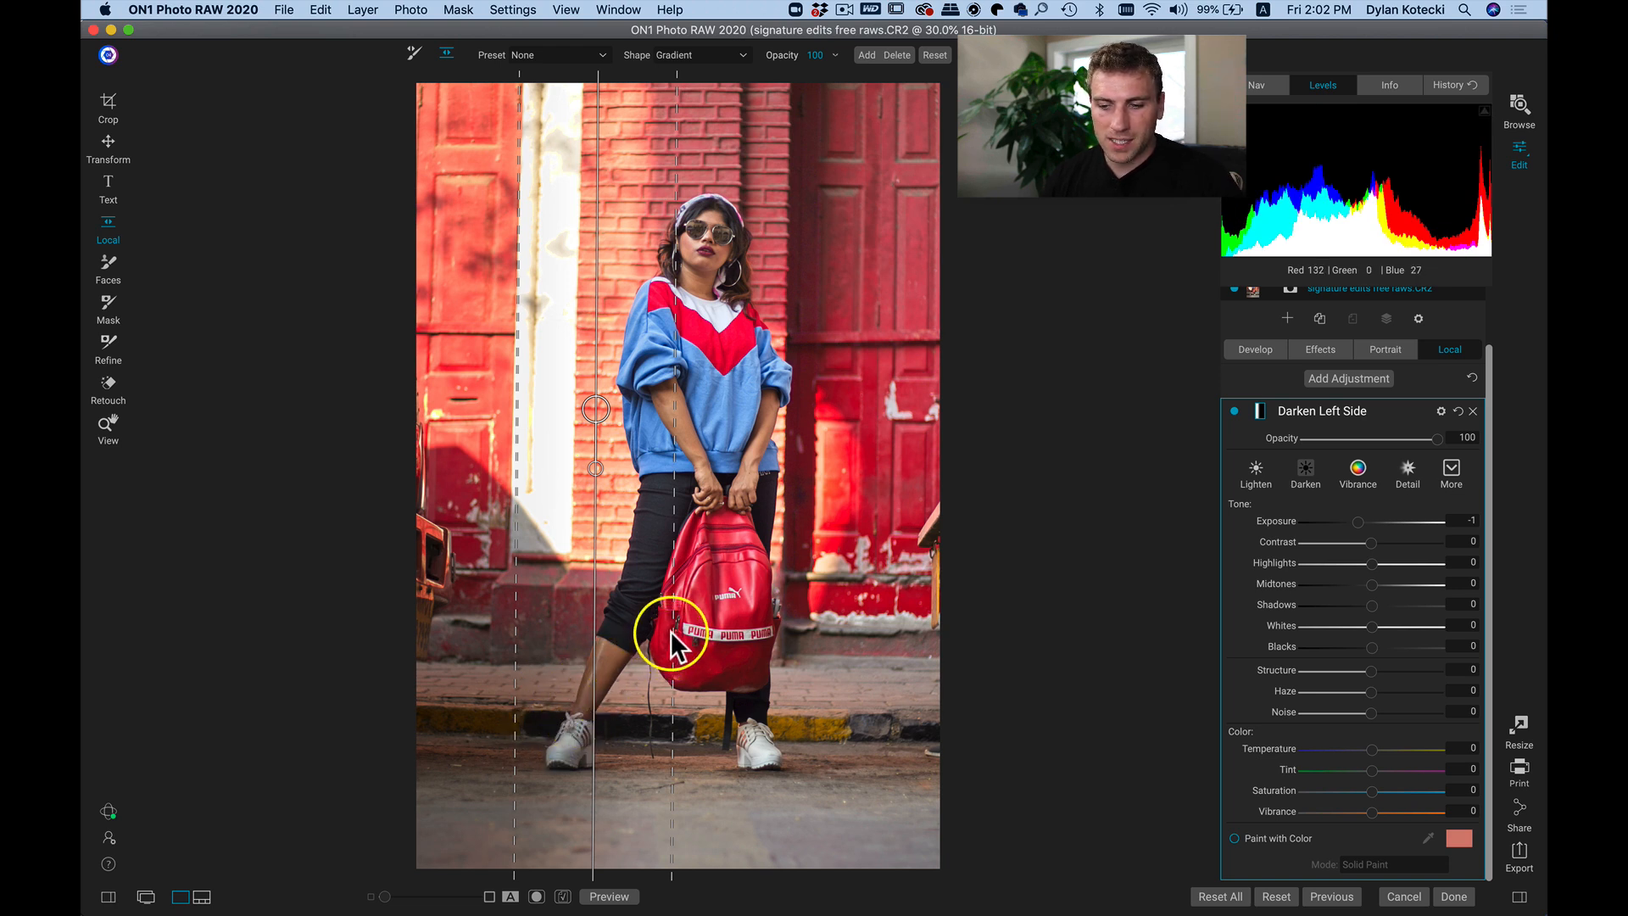
pyautogui.moveTo(671, 513); pyautogui.dragTo(748, 521)
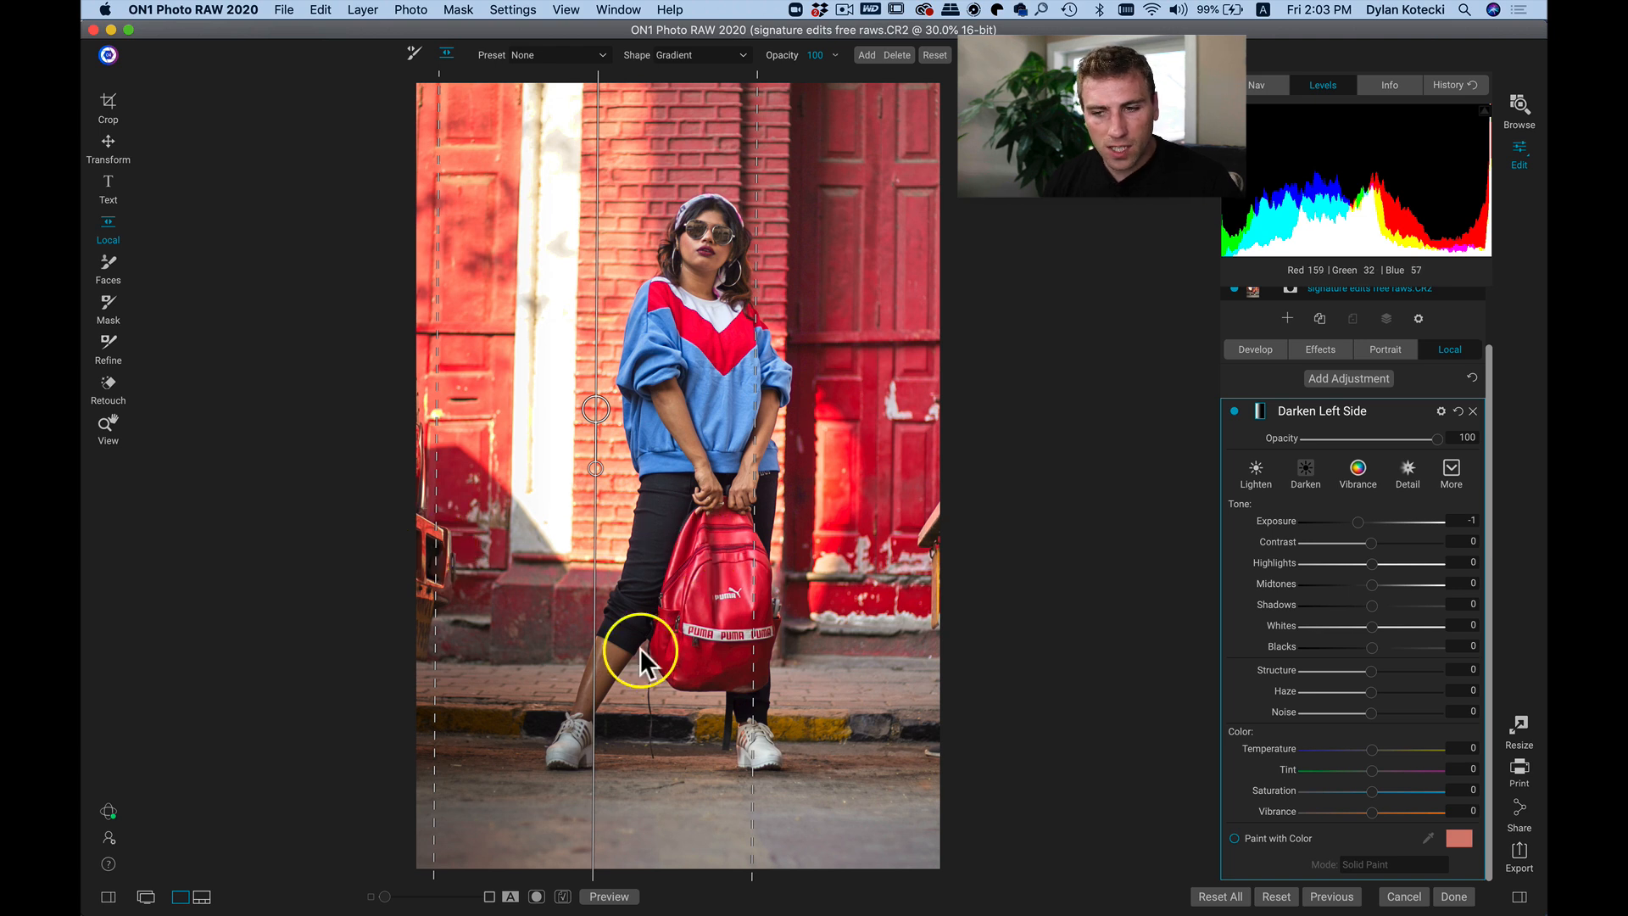
pyautogui.moveTo(598, 410); pyautogui.dragTo(611, 410)
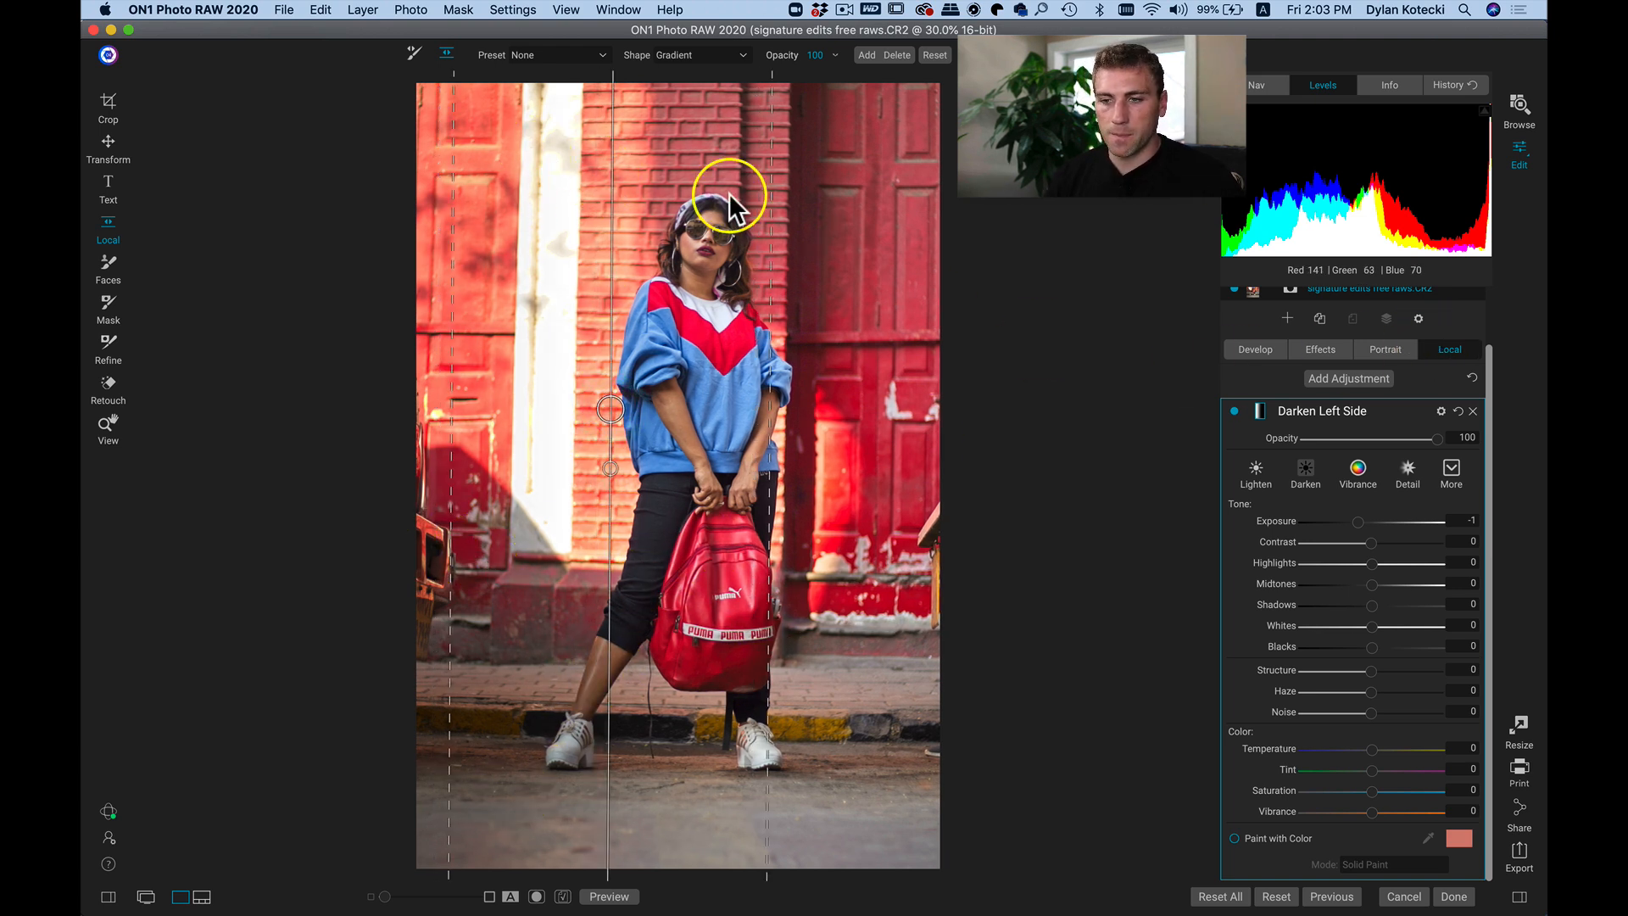
pyautogui.click(1235, 410)
pyautogui.click(1235, 410)
pyautogui.click(1235, 410)
pyautogui.click(1234, 411)
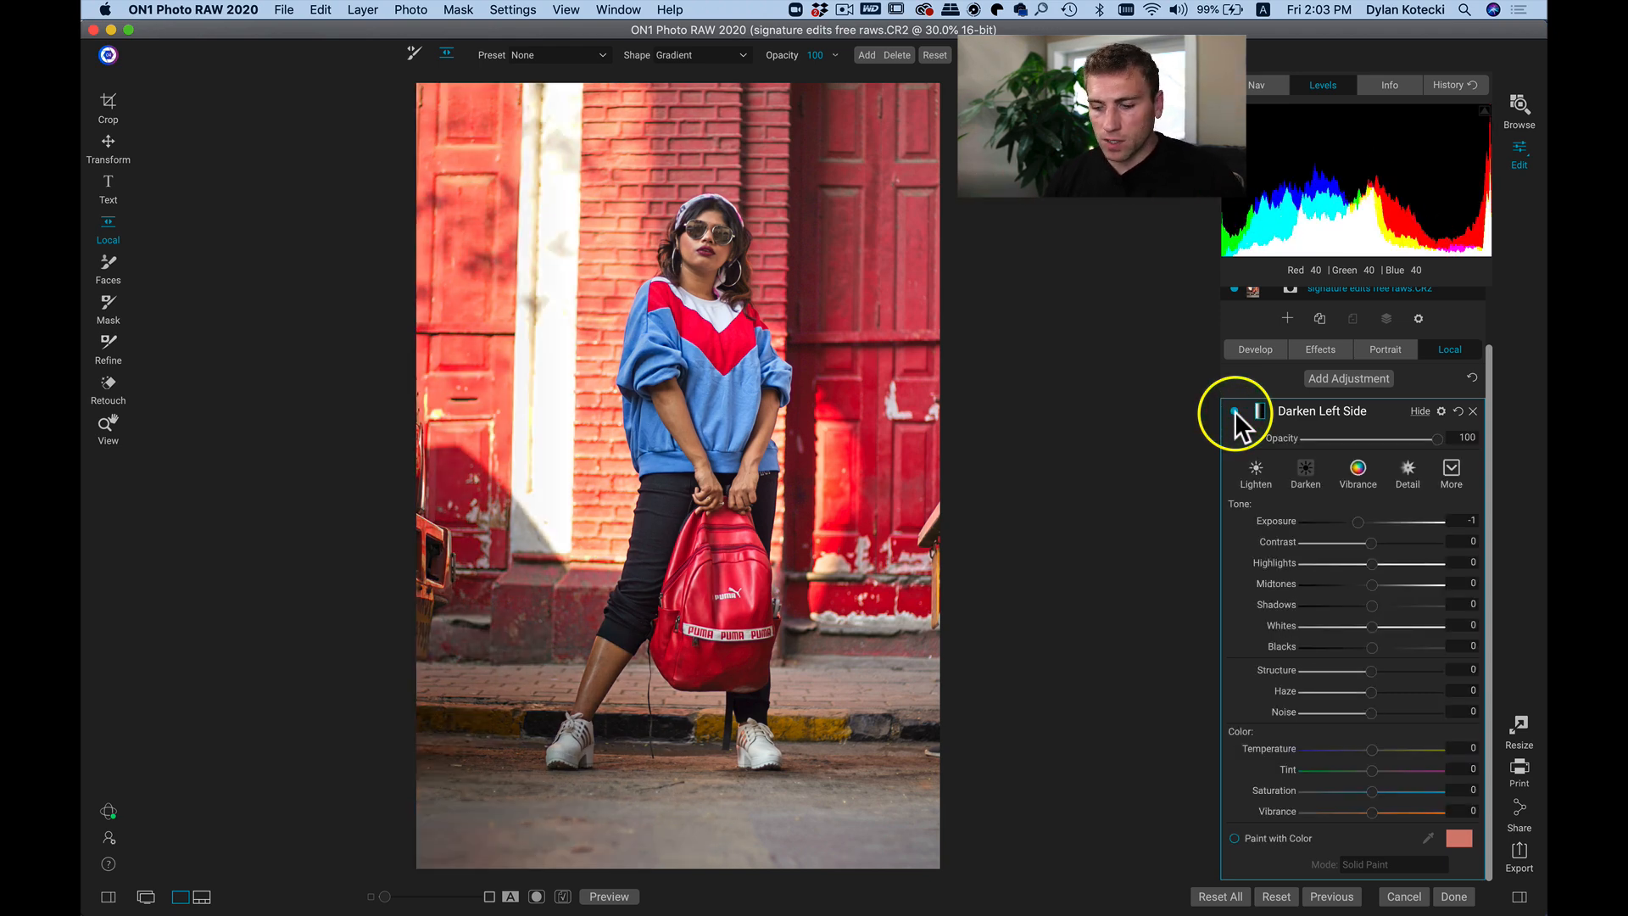
pyautogui.press('\\')
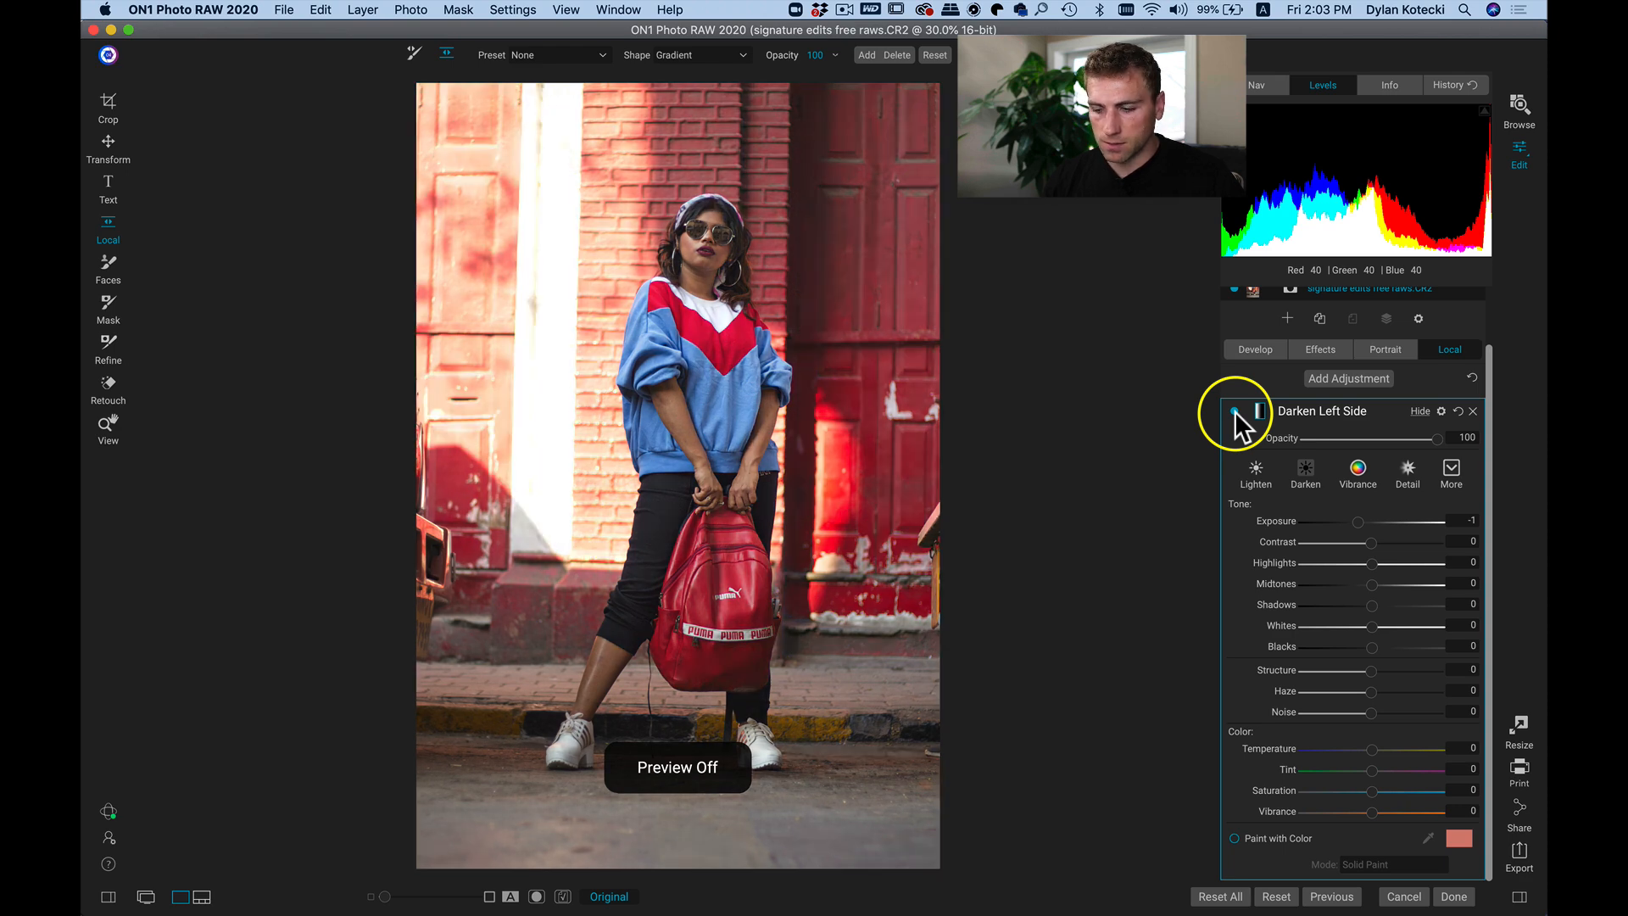
pyautogui.press('\\')
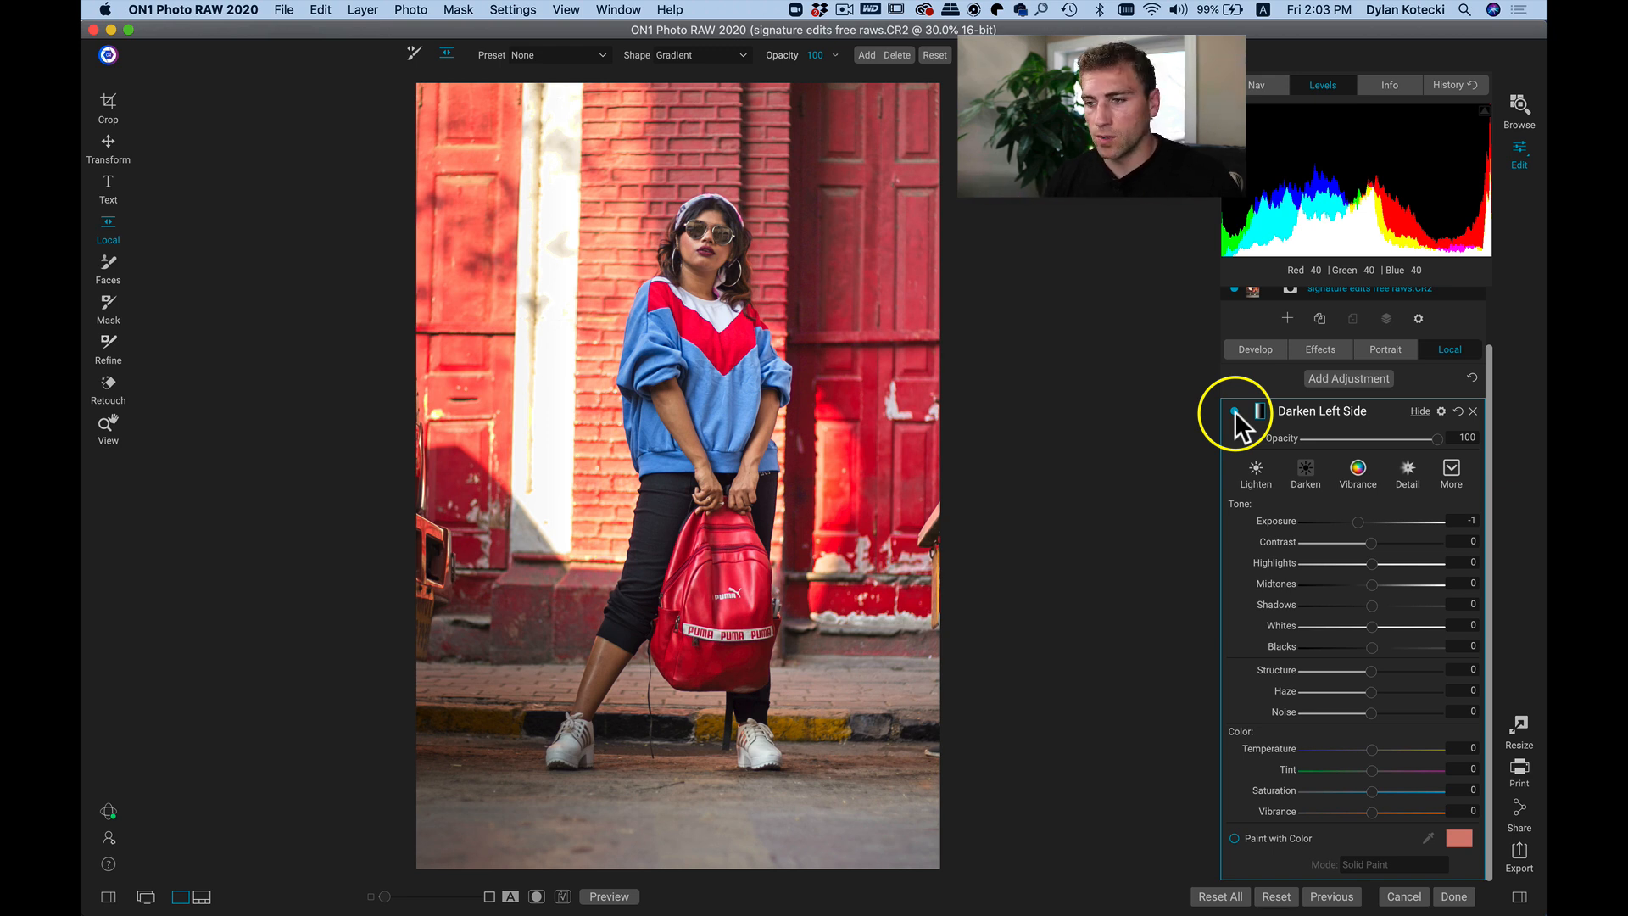
# Add a Color Enhancer effects filter to the photo.
pyautogui.click(1320, 349)
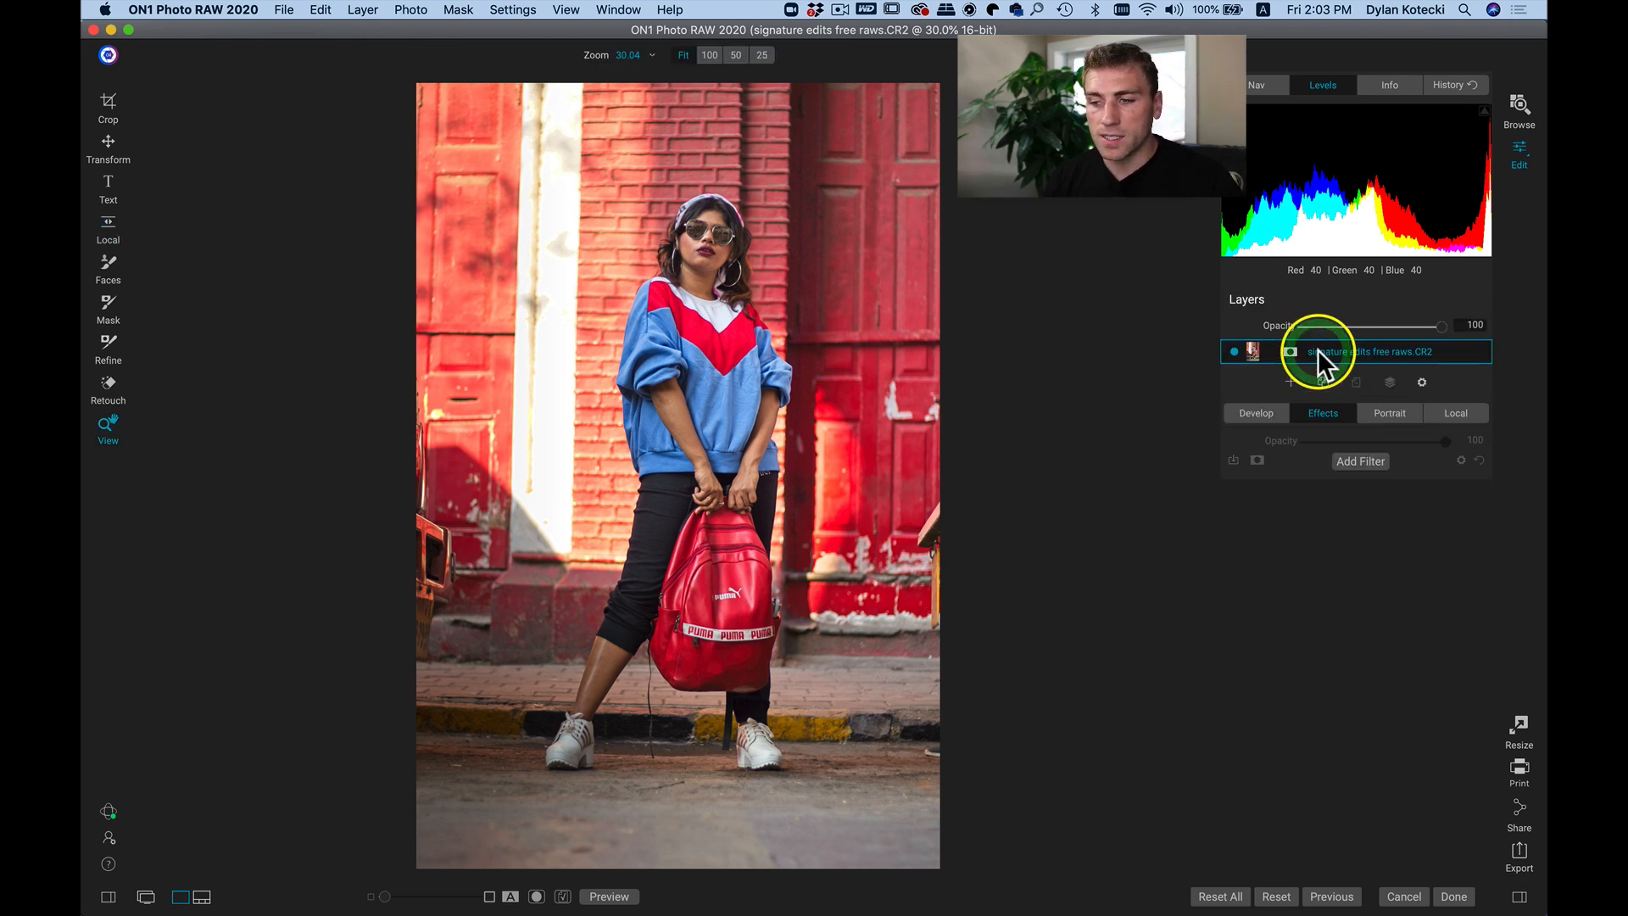
pyautogui.click(1361, 460)
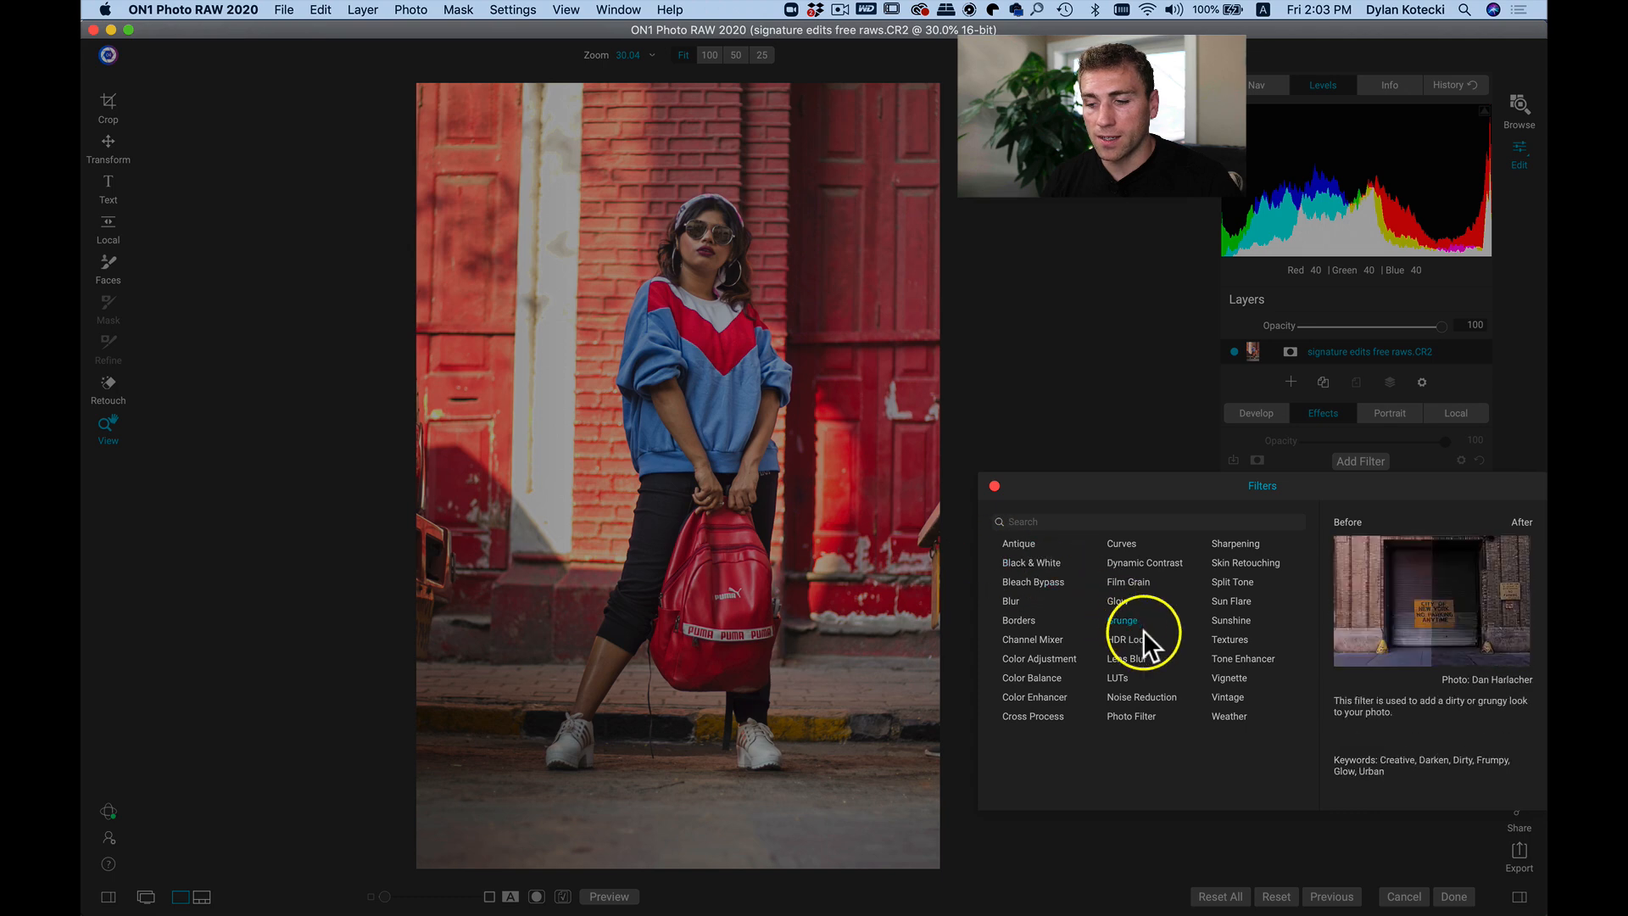
pyautogui.click(1045, 689)
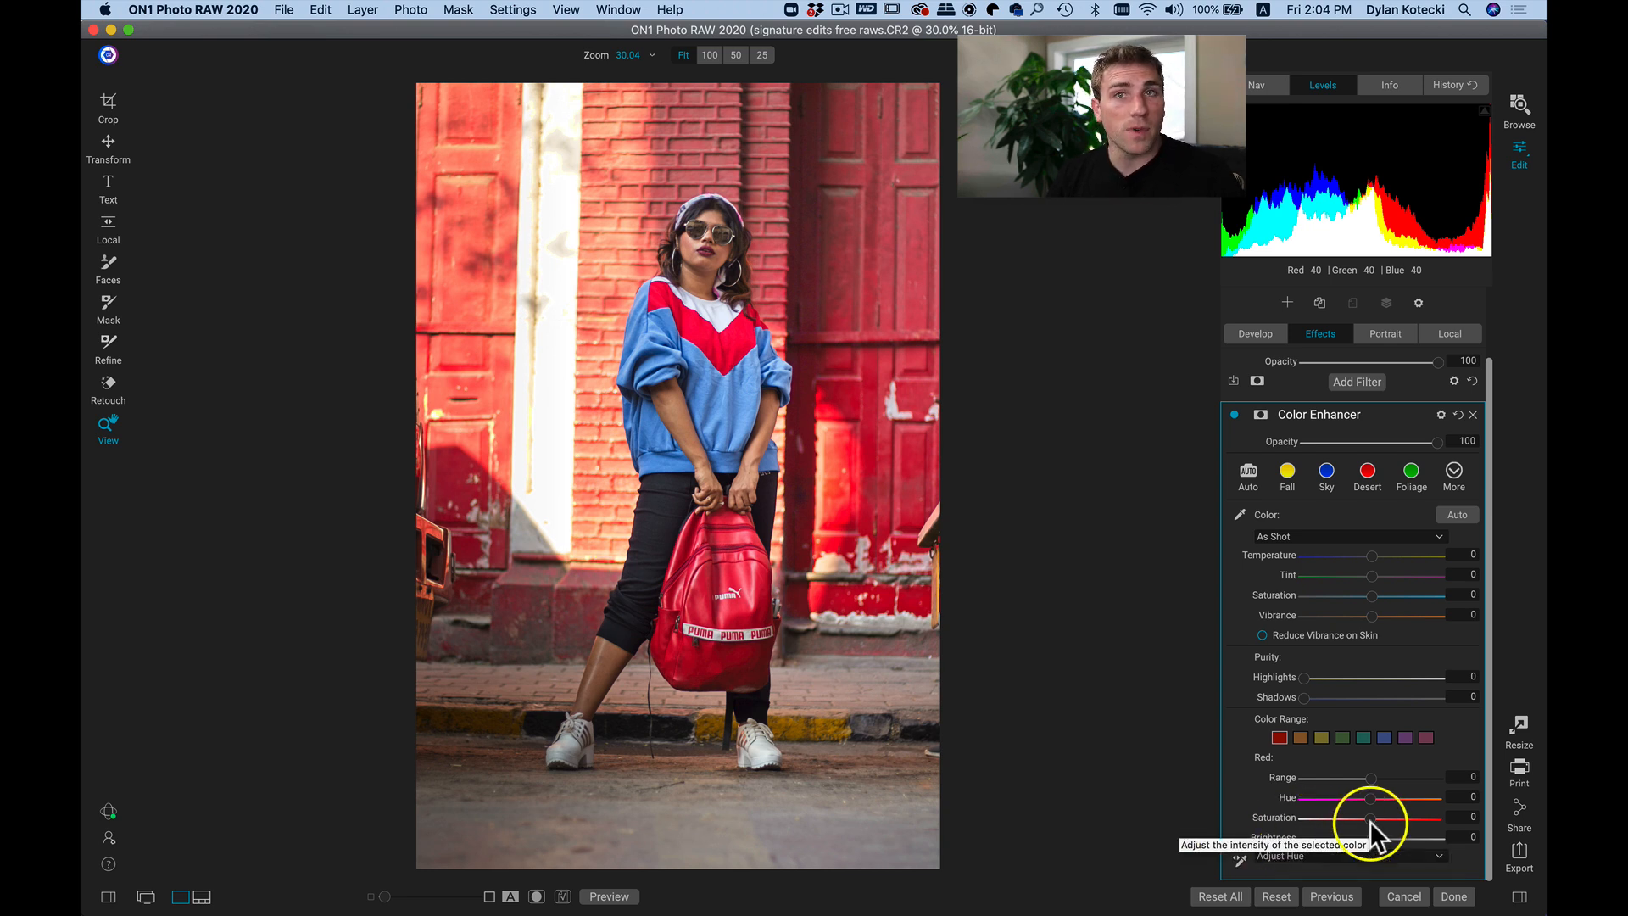
# Set the red range's brightness to -32 and saturation to -40, and compare with the filter off.
pyautogui.moveTo(1372, 838); pyautogui.dragTo(1331, 841)
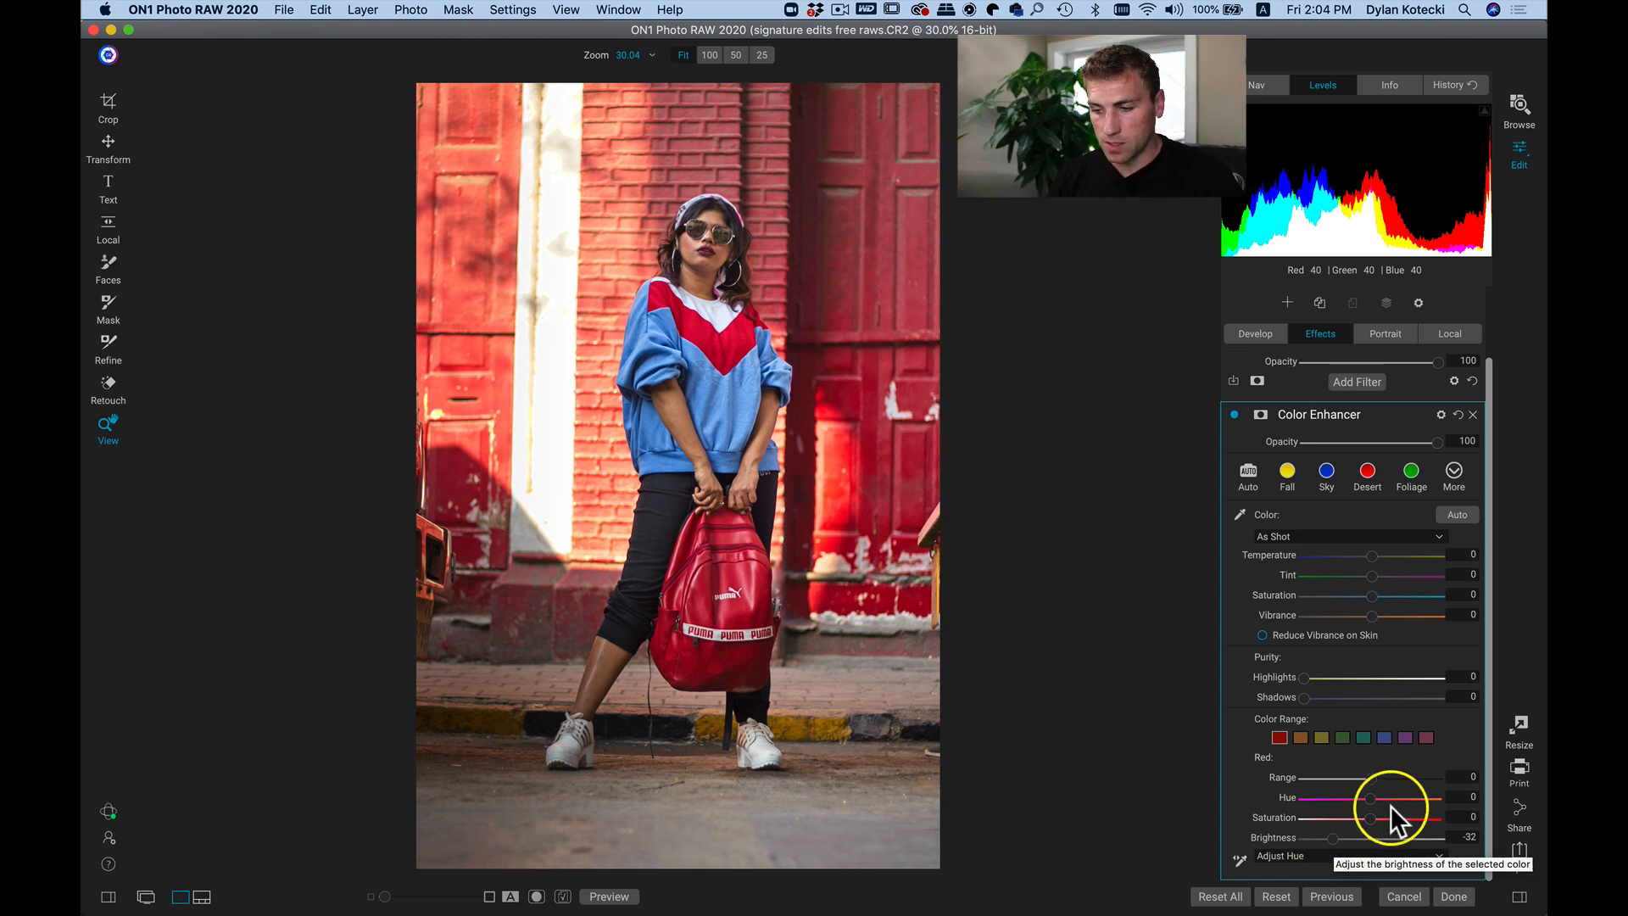
pyautogui.moveTo(1360, 821); pyautogui.dragTo(1331, 828)
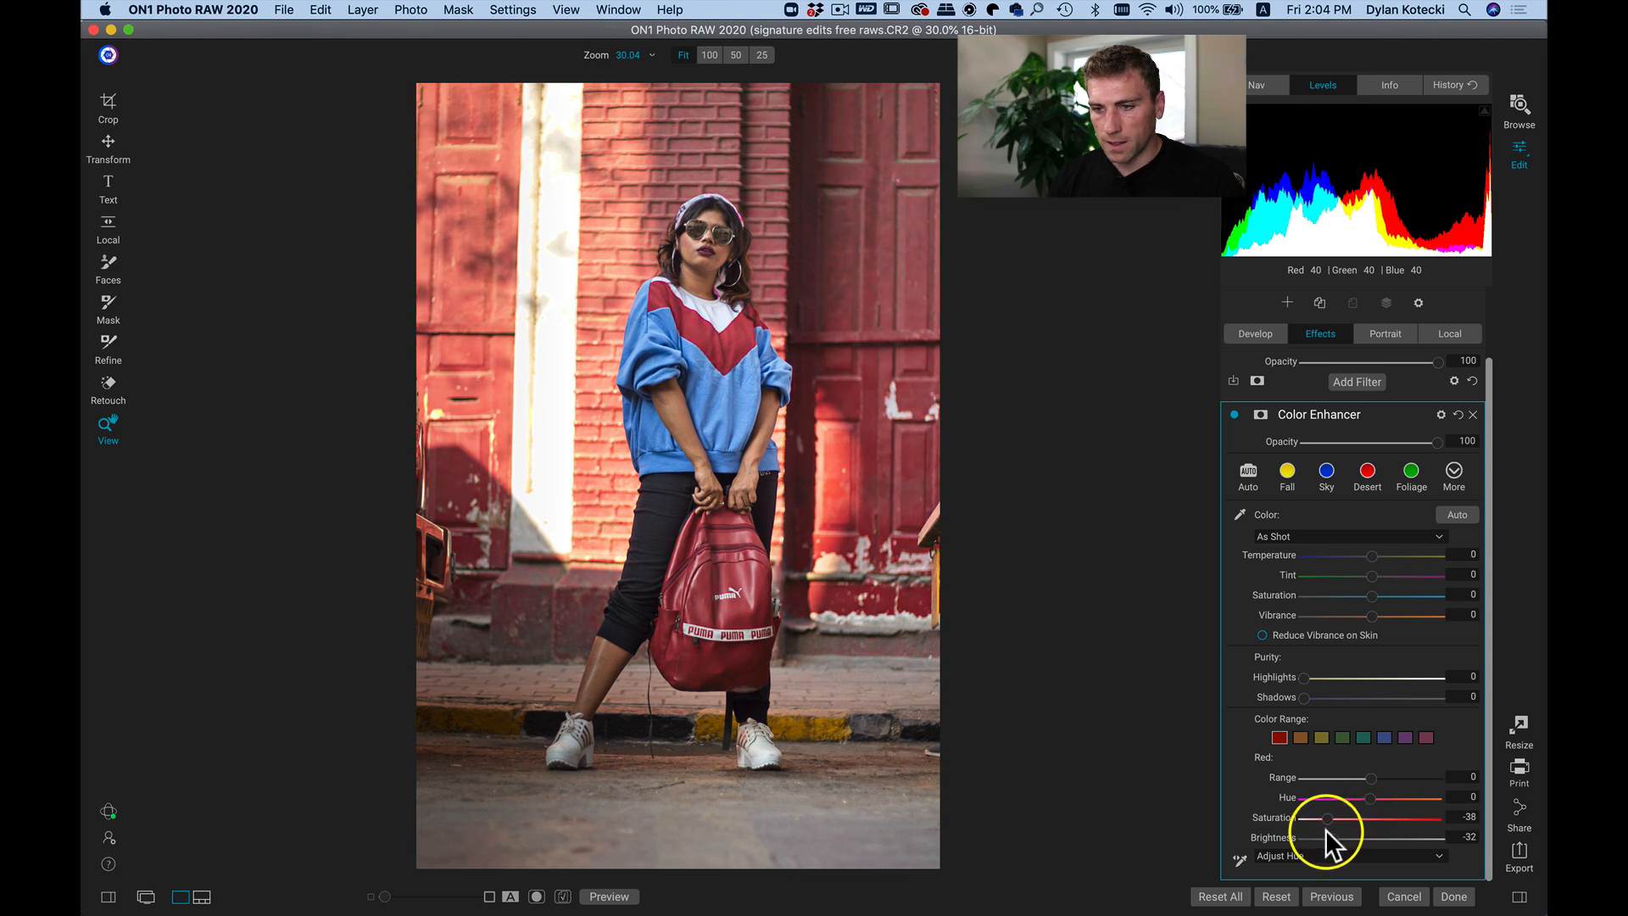
pyautogui.click(1327, 831)
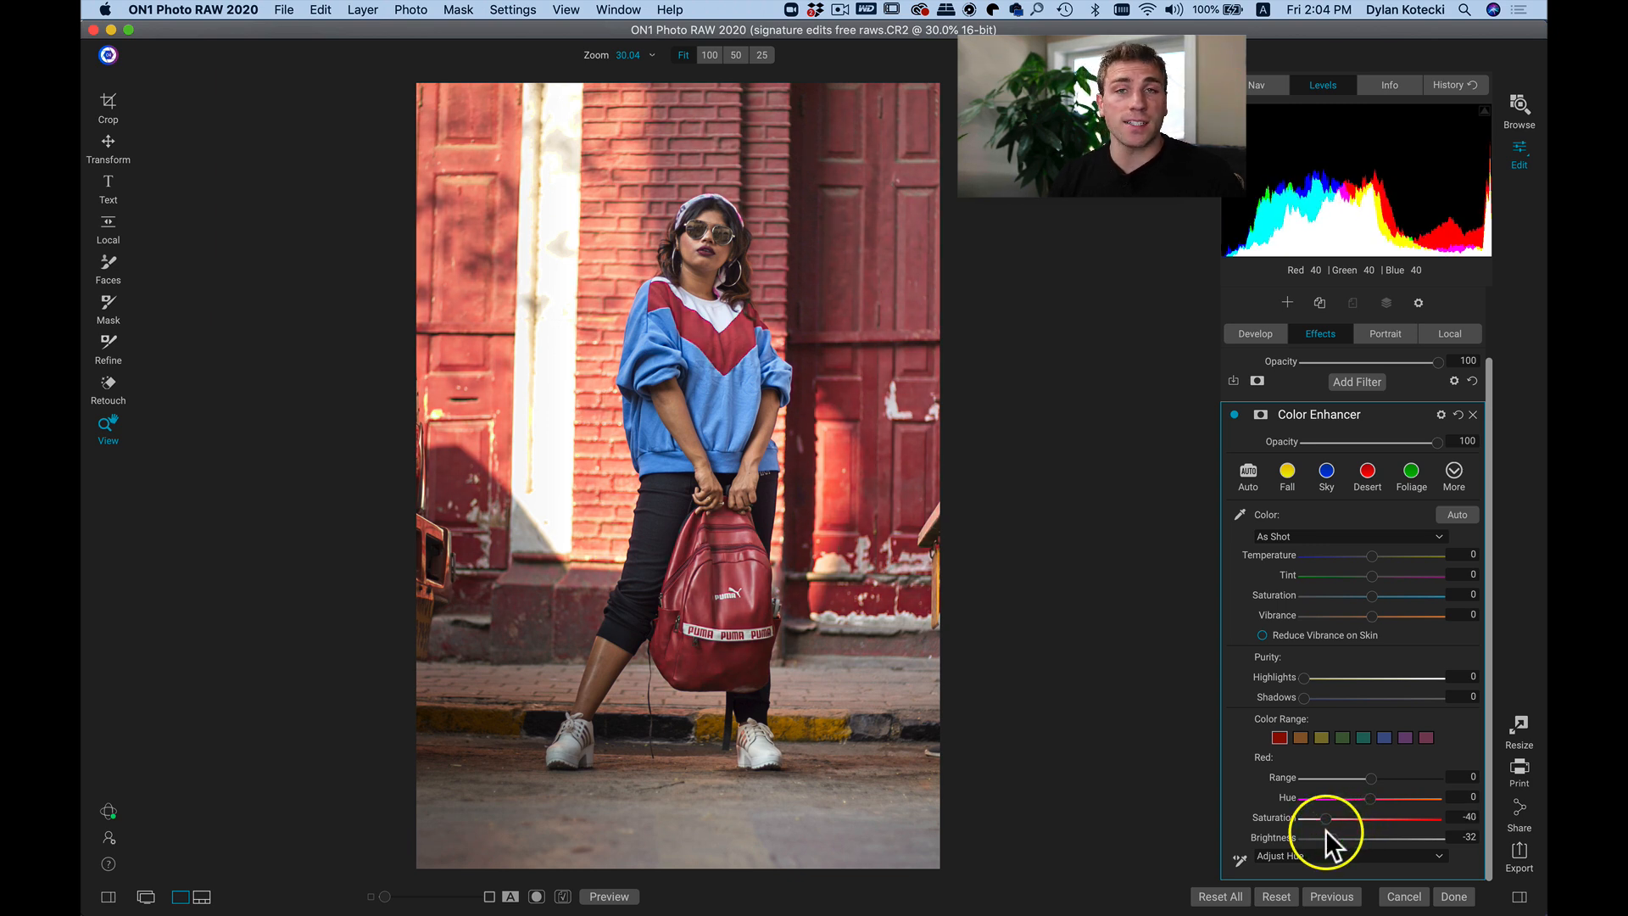
pyautogui.click(1233, 414)
pyautogui.click(1232, 415)
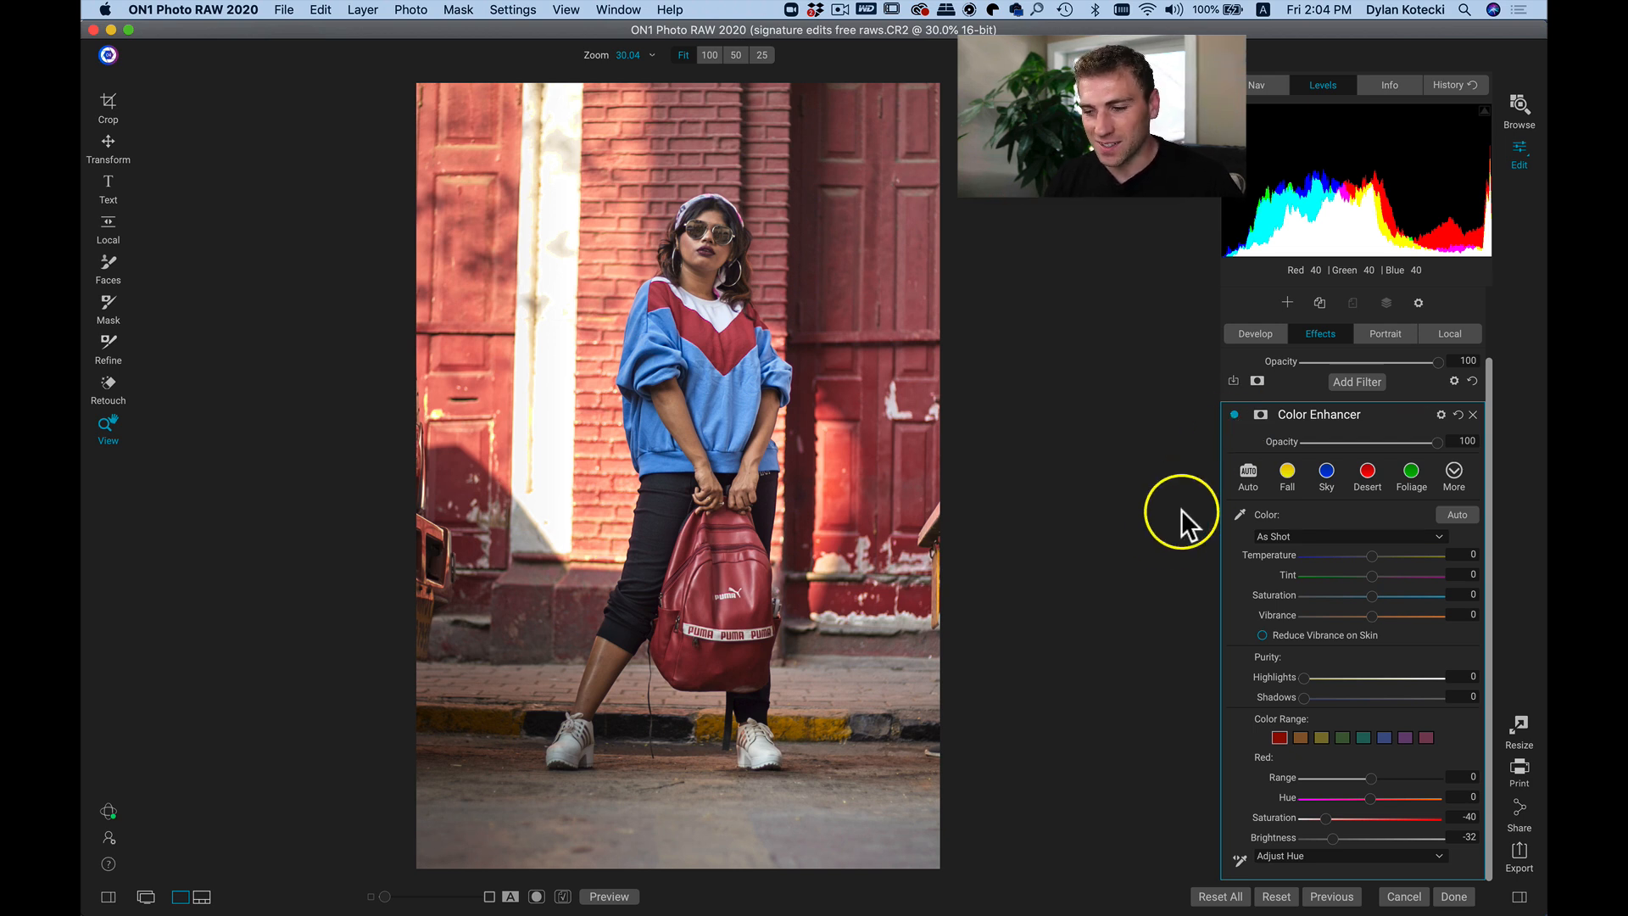
pyautogui.click(1233, 414)
pyautogui.click(1233, 414)
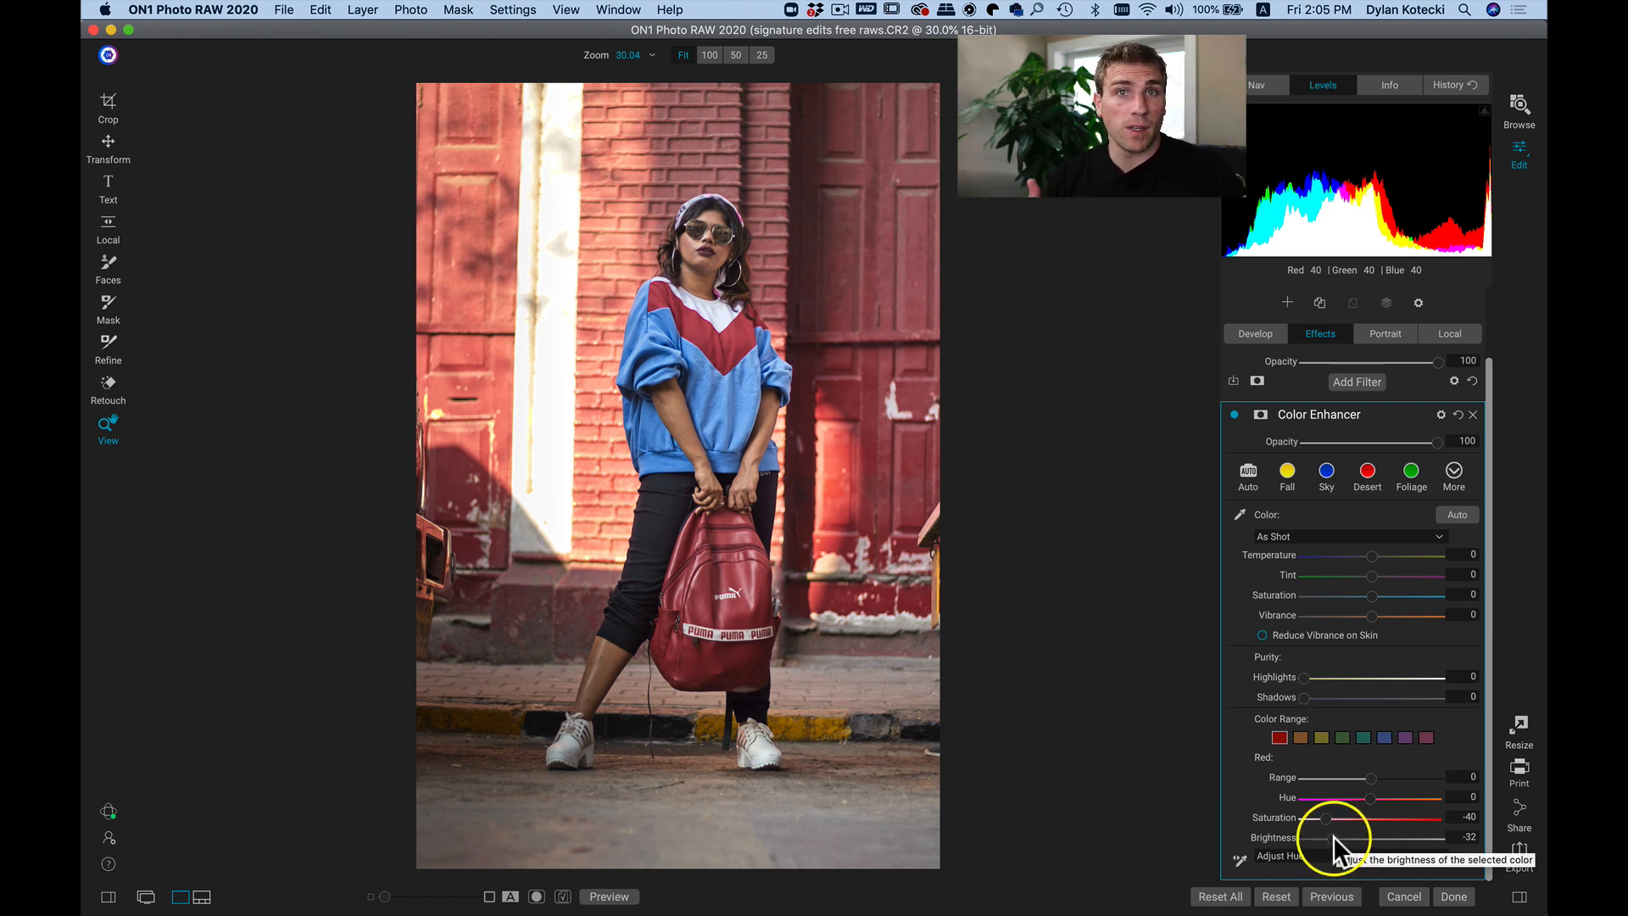
# Set the red range's saturation to 2 and brightness to 12, and compare with the filter off.
pyautogui.moveTo(1333, 836); pyautogui.dragTo(1373, 819)
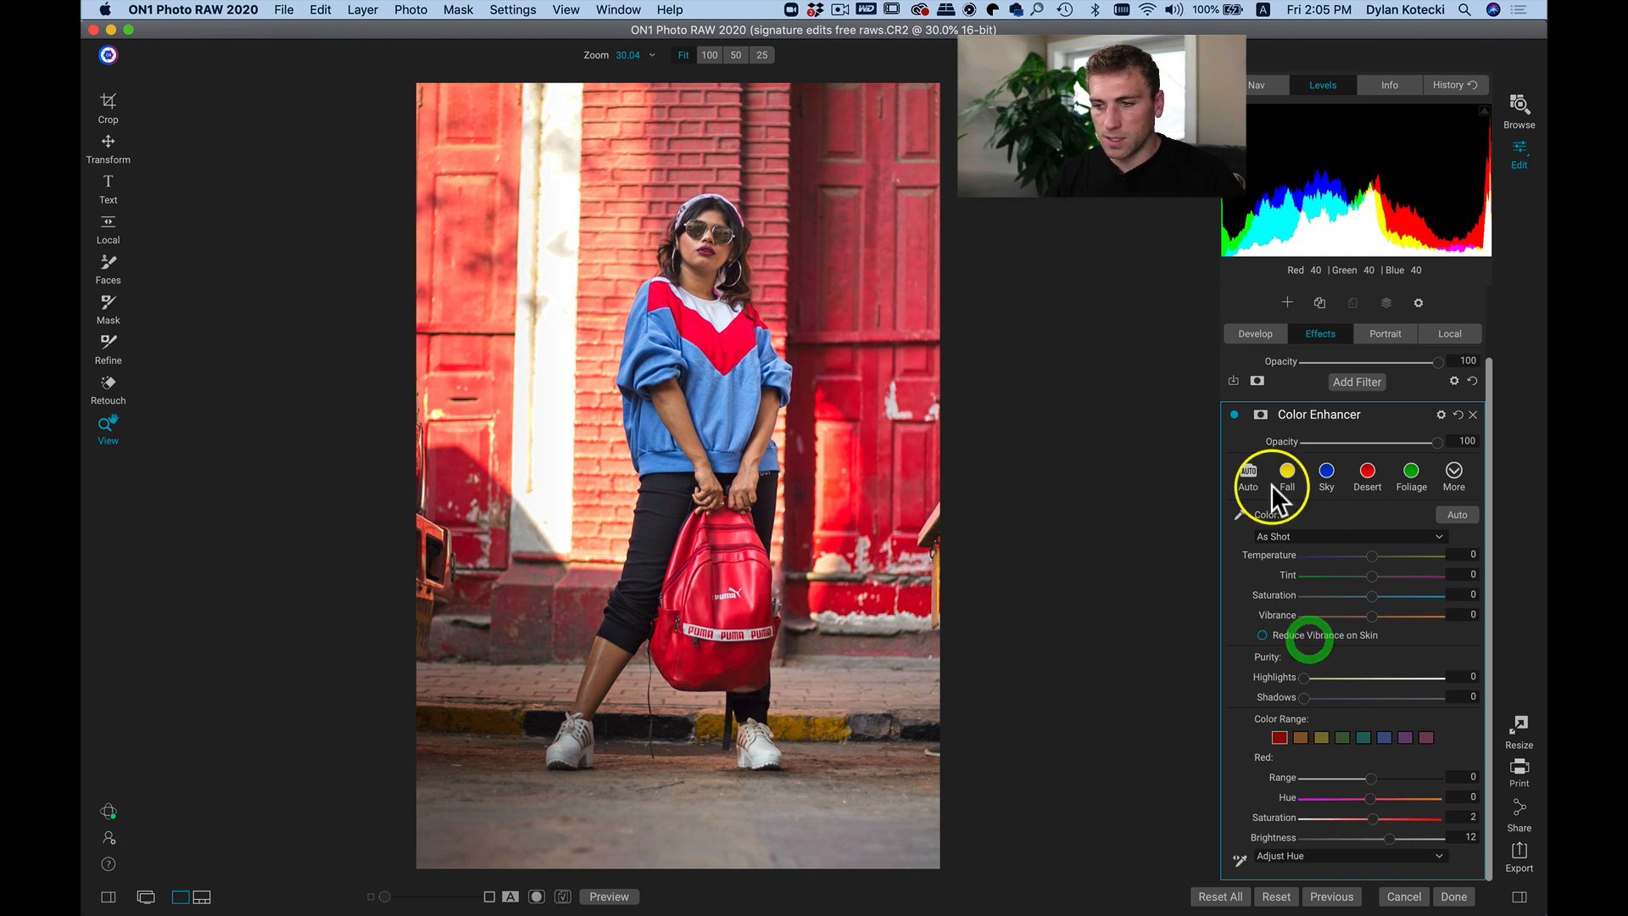
pyautogui.click(1234, 412)
pyautogui.click(1234, 412)
pyautogui.click(1234, 412)
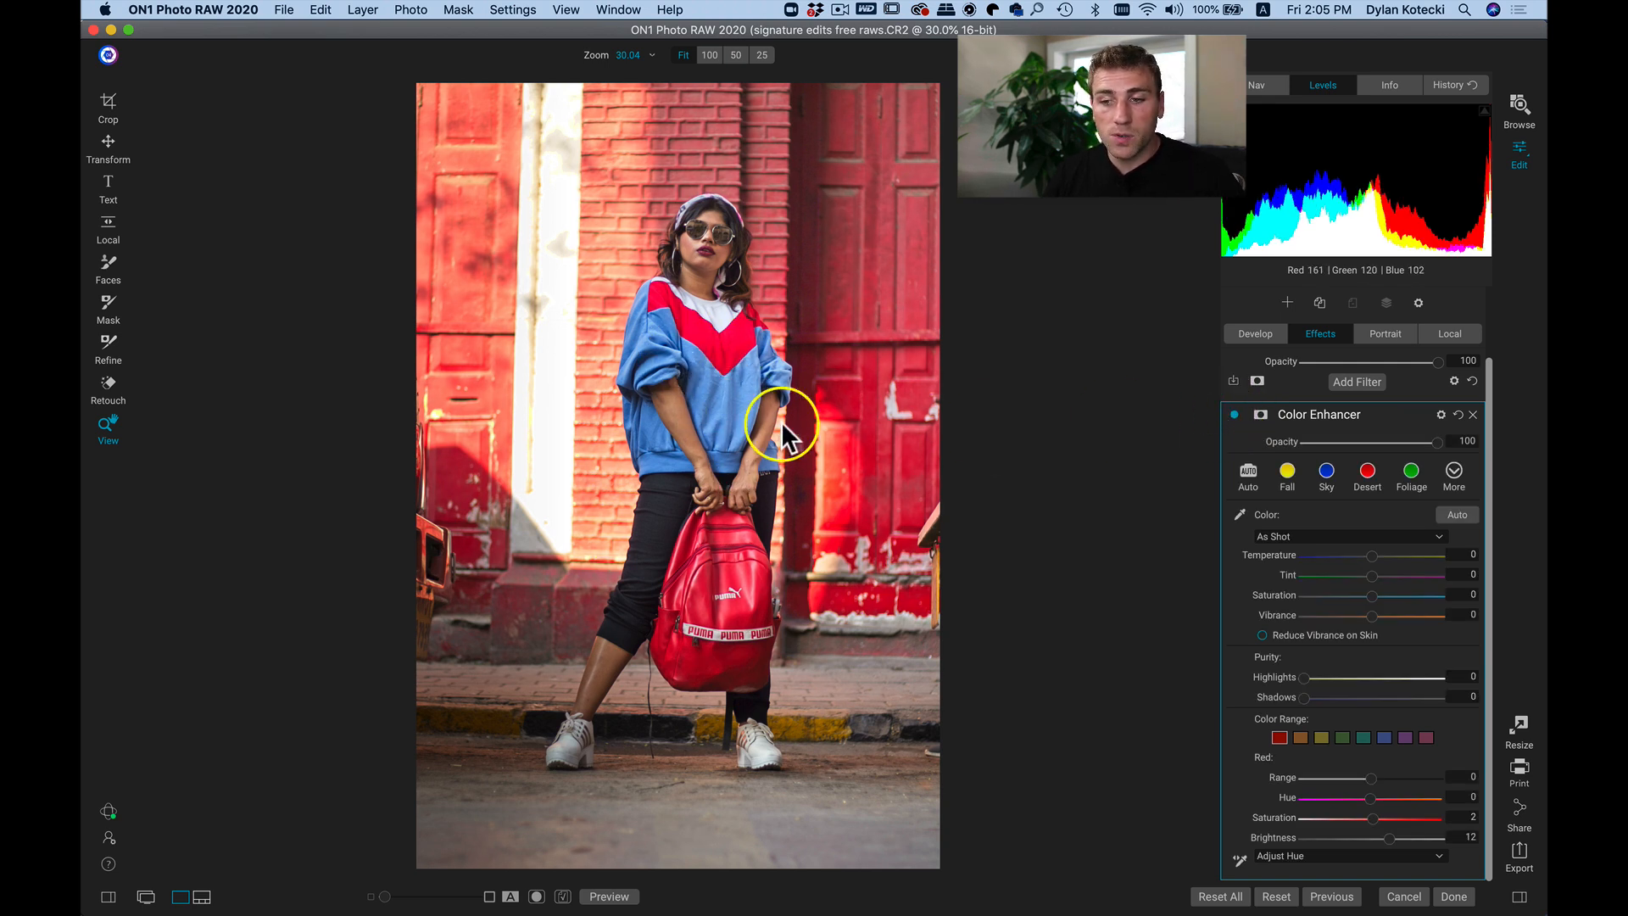
# Set the blue range's saturation to -100 and brightness to -55 to turn the sweater gray, and compare with the filter off.
pyautogui.click(1383, 737)
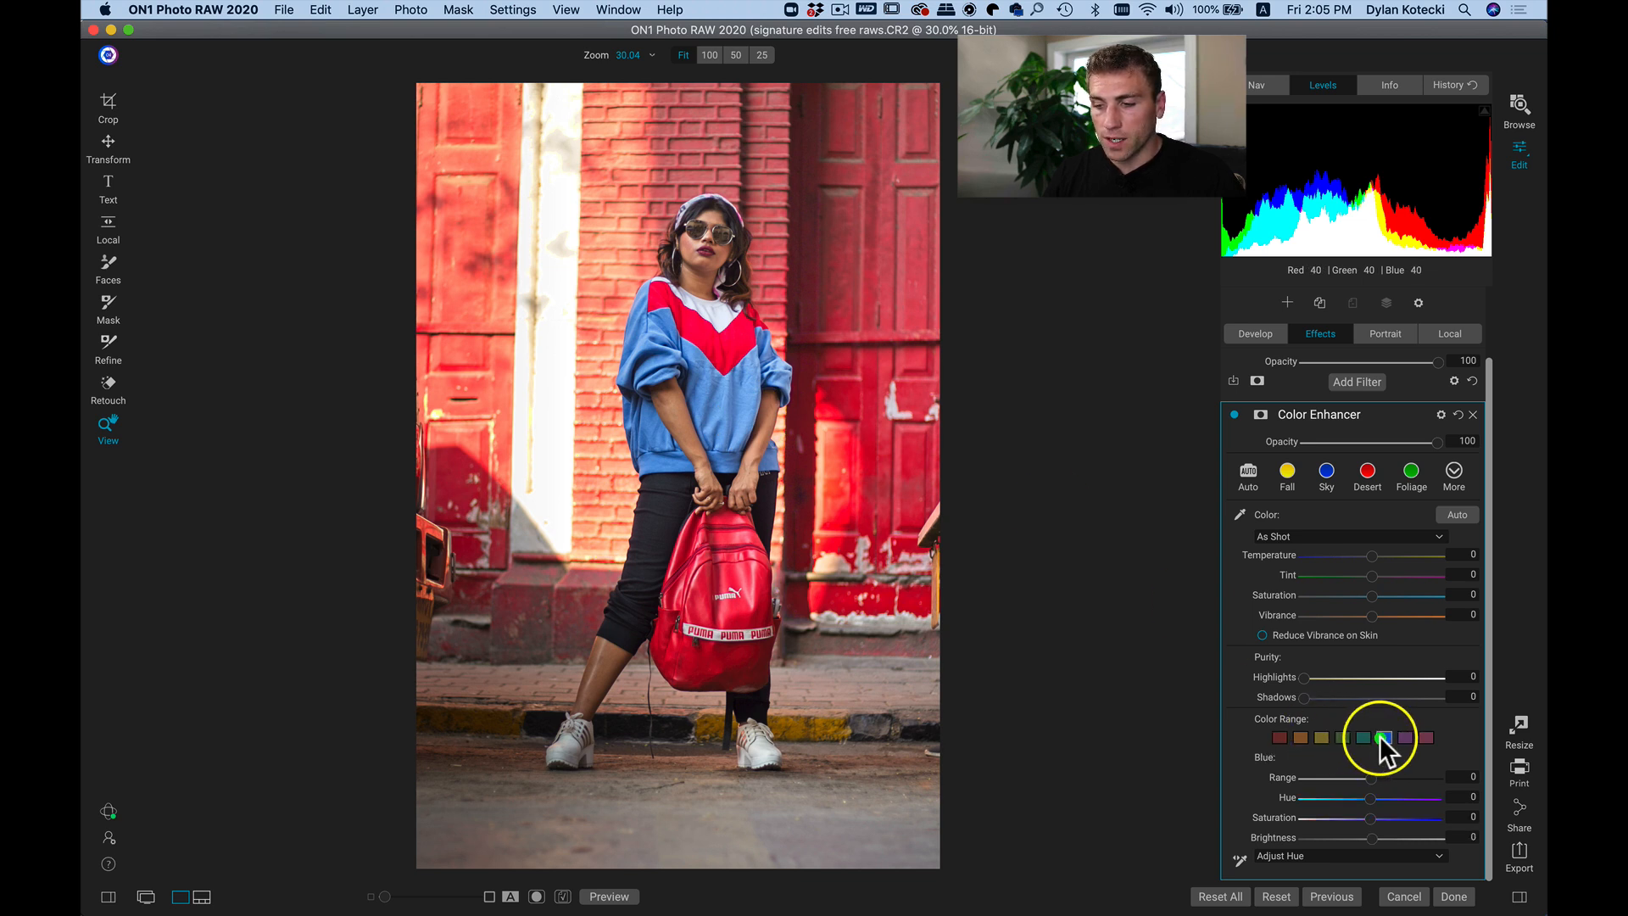
pyautogui.moveTo(1367, 816); pyautogui.dragTo(1192, 818)
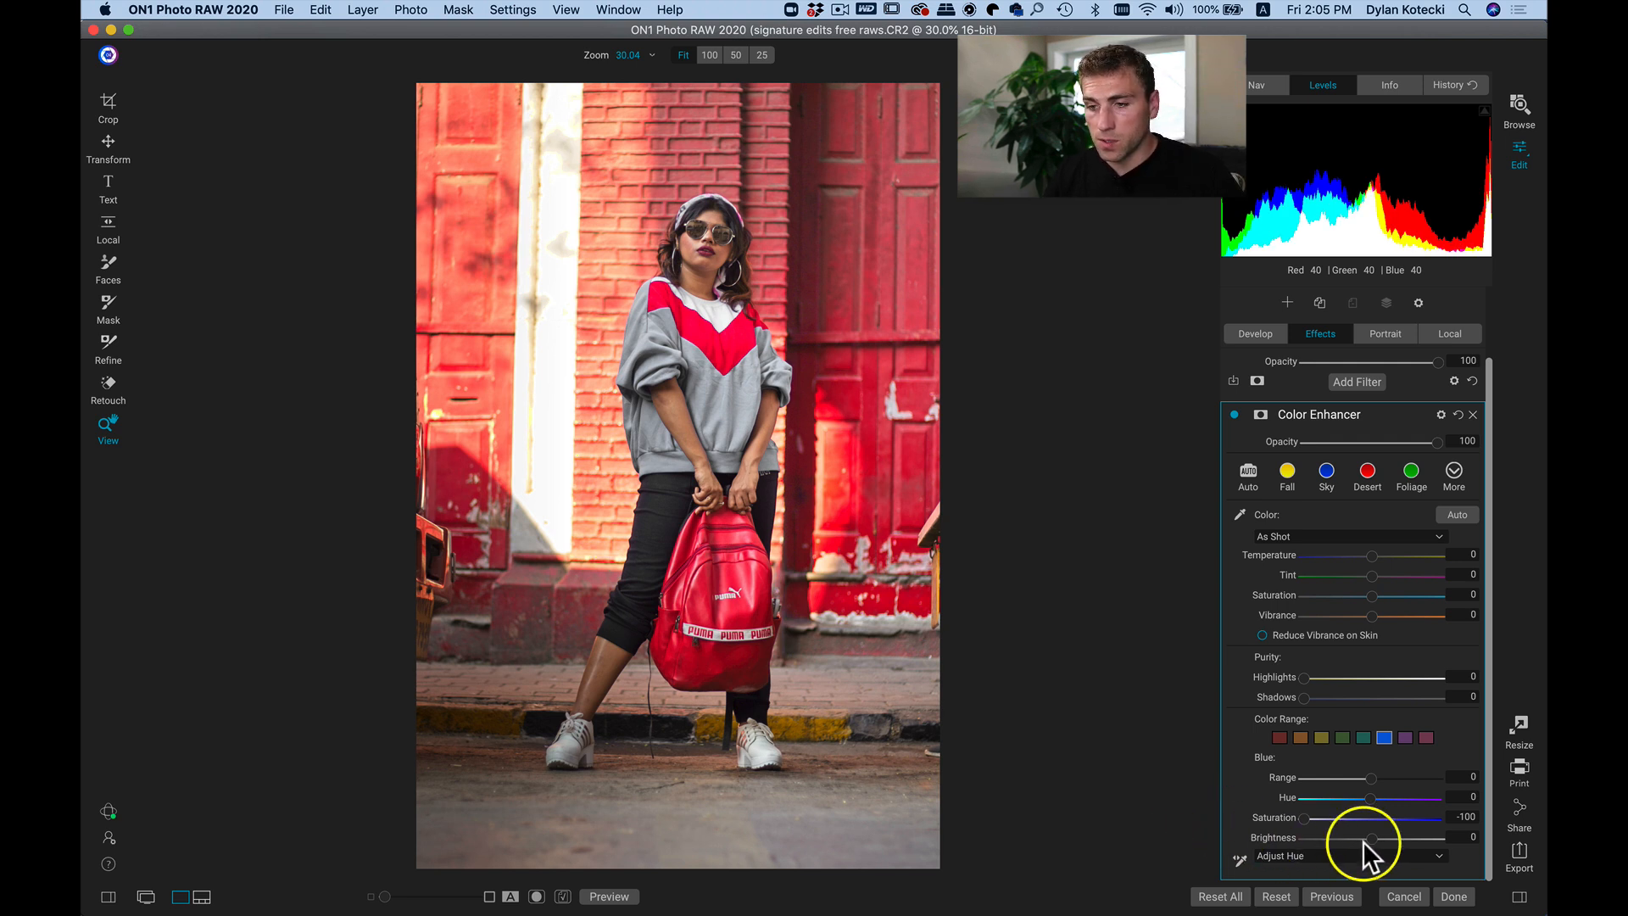
pyautogui.moveTo(1370, 838); pyautogui.dragTo(1316, 840)
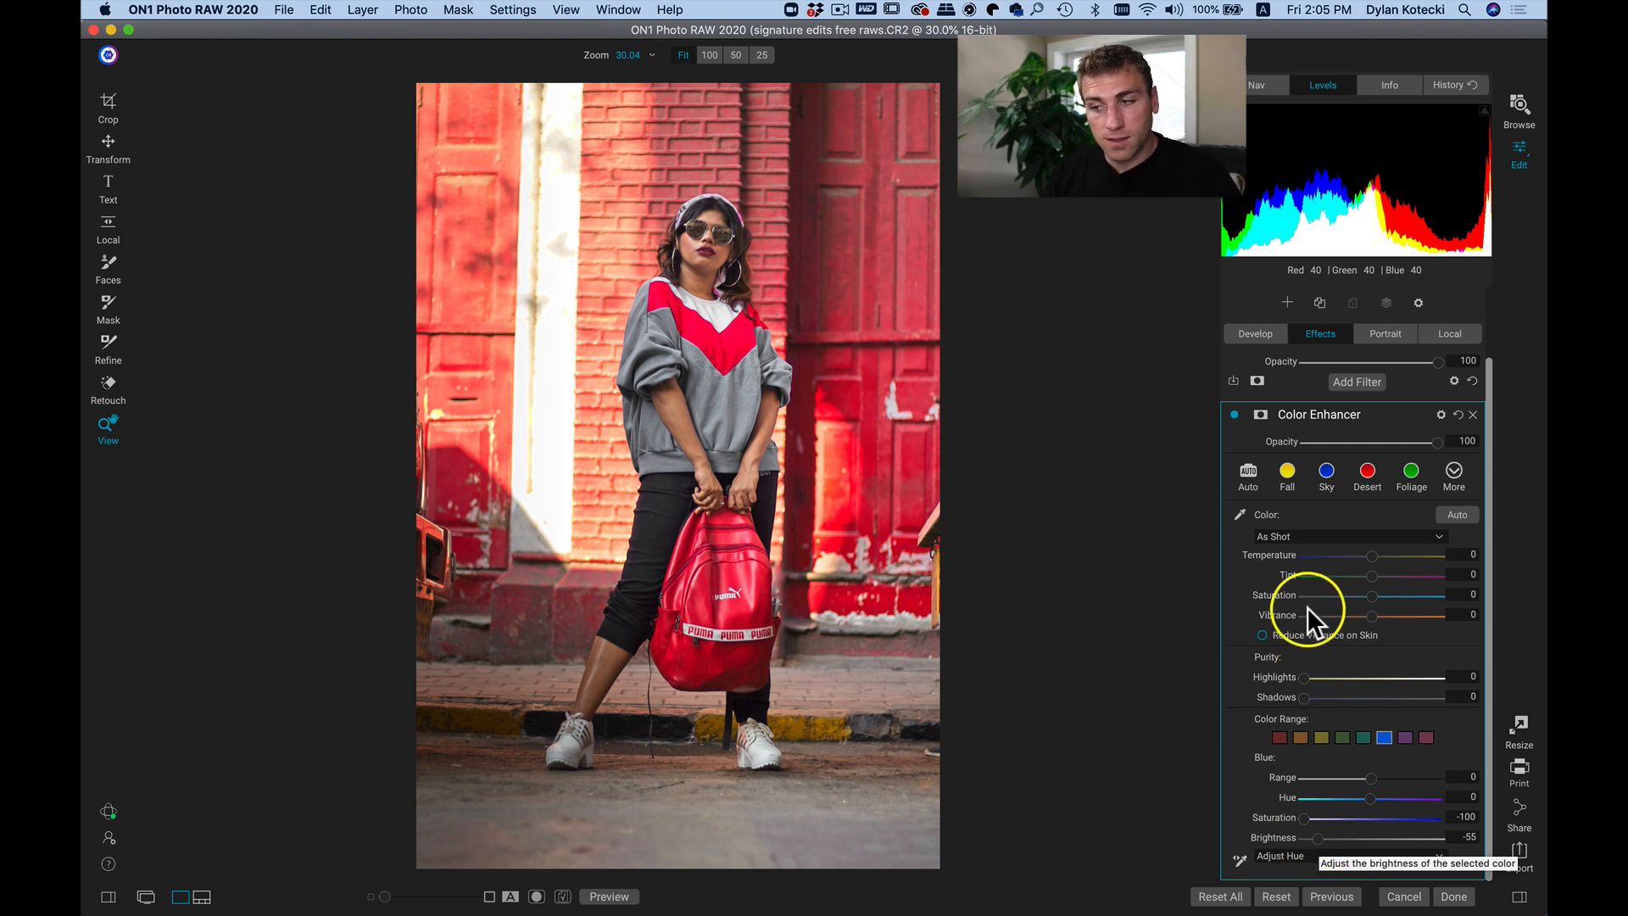
pyautogui.click(1234, 414)
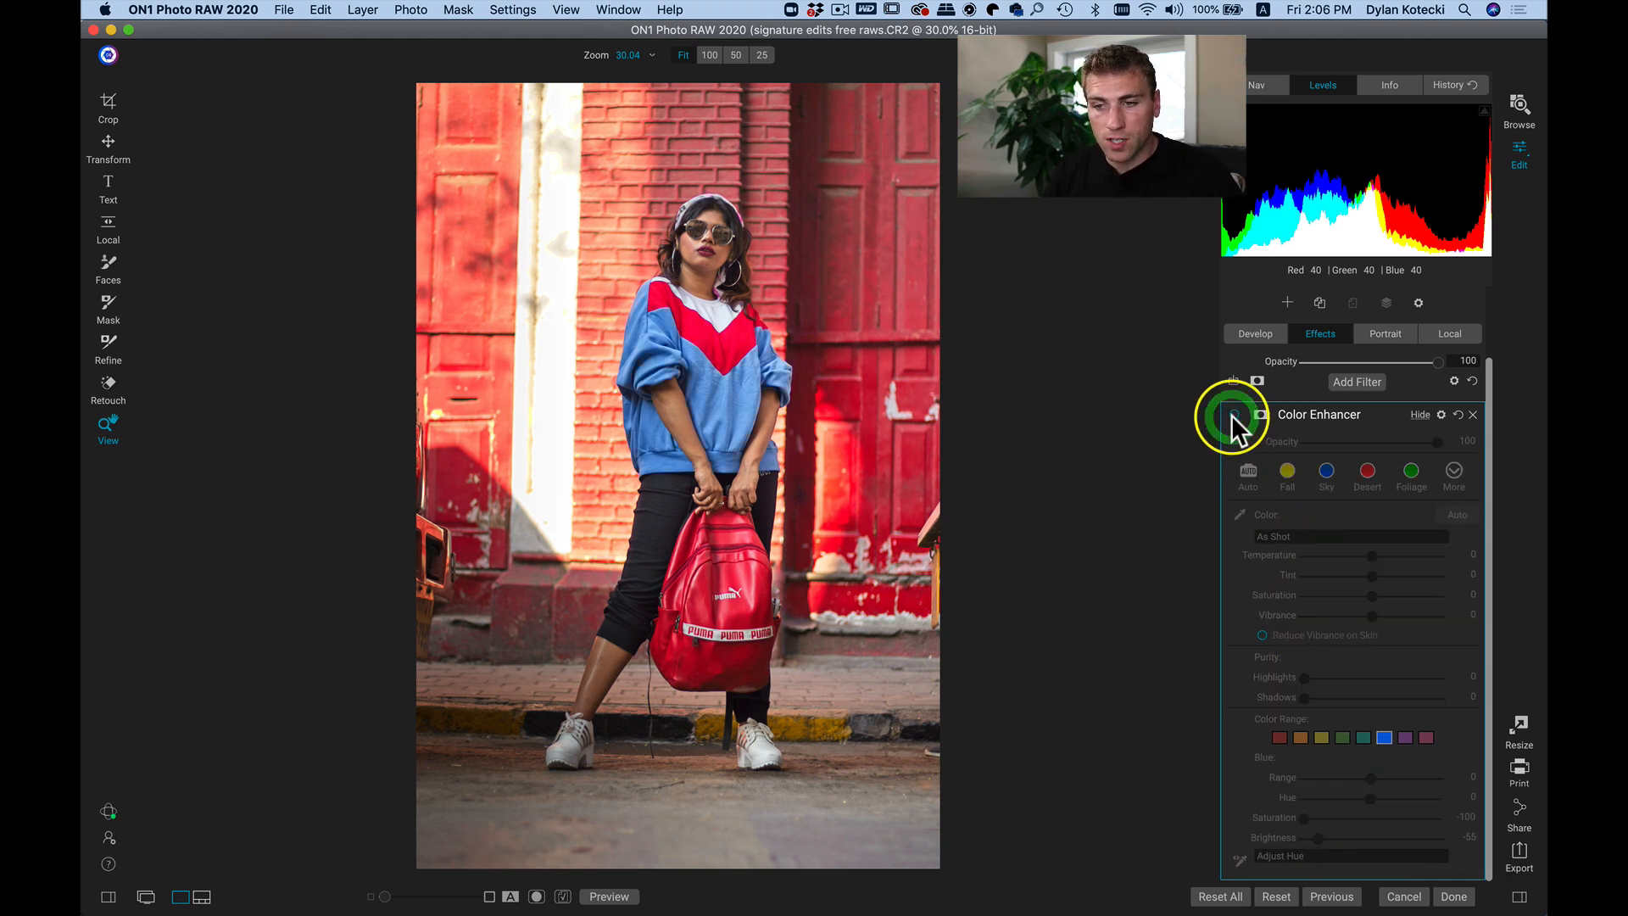
pyautogui.click(1231, 415)
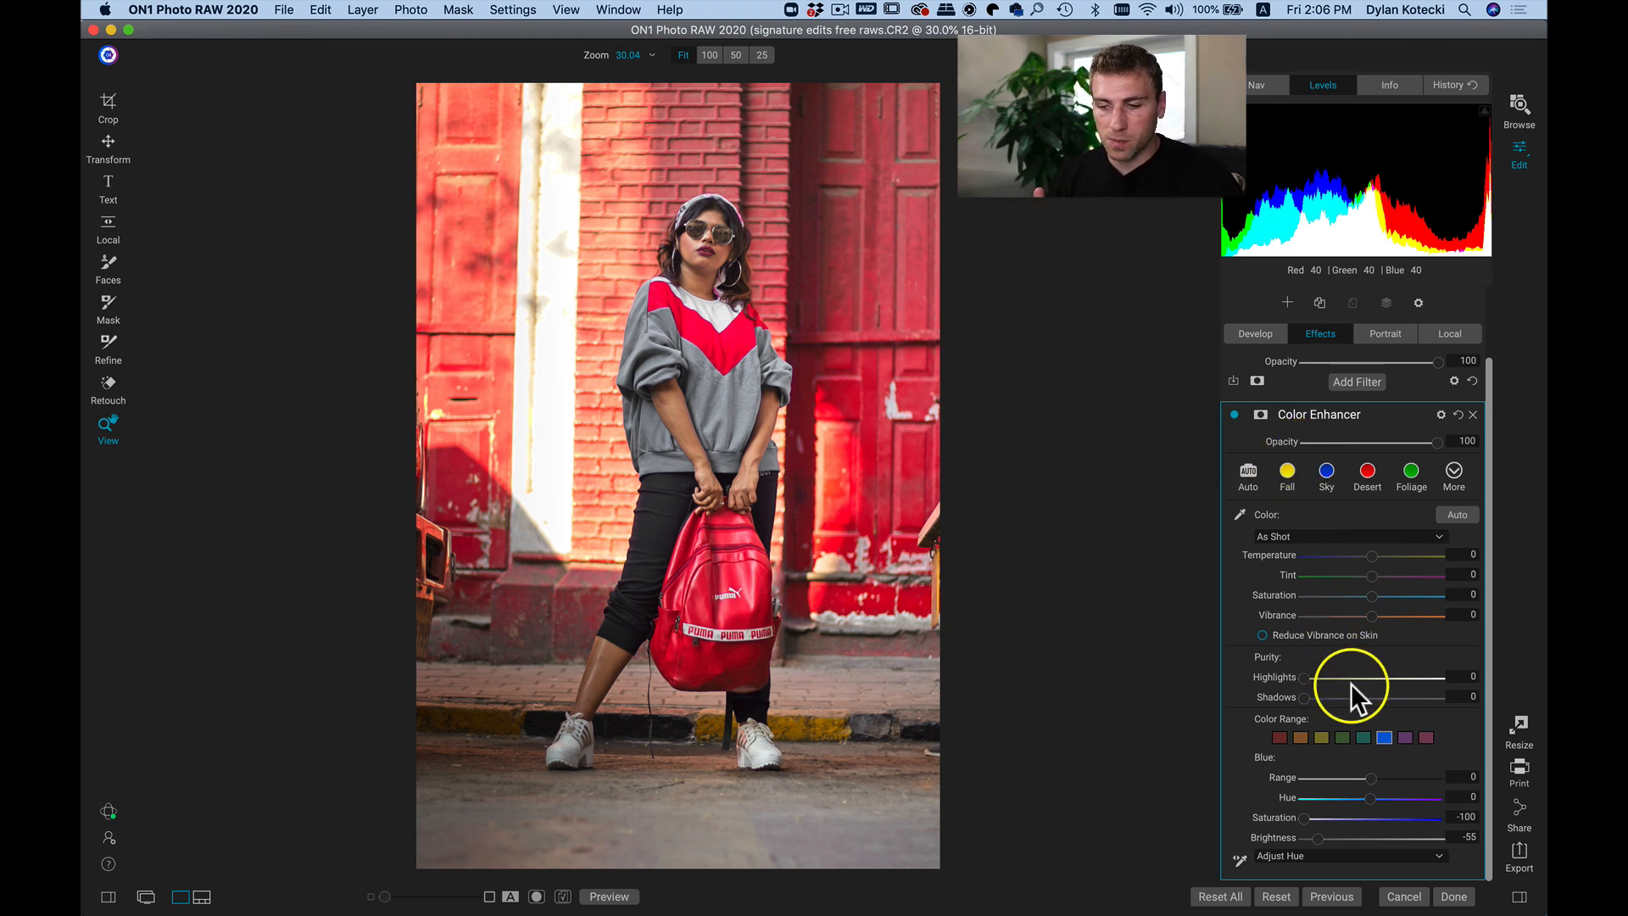
# Set the yellow range's saturation to 100 and brightness to 38, and compare the curb at 100% with the filter off.
pyautogui.click(1322, 738)
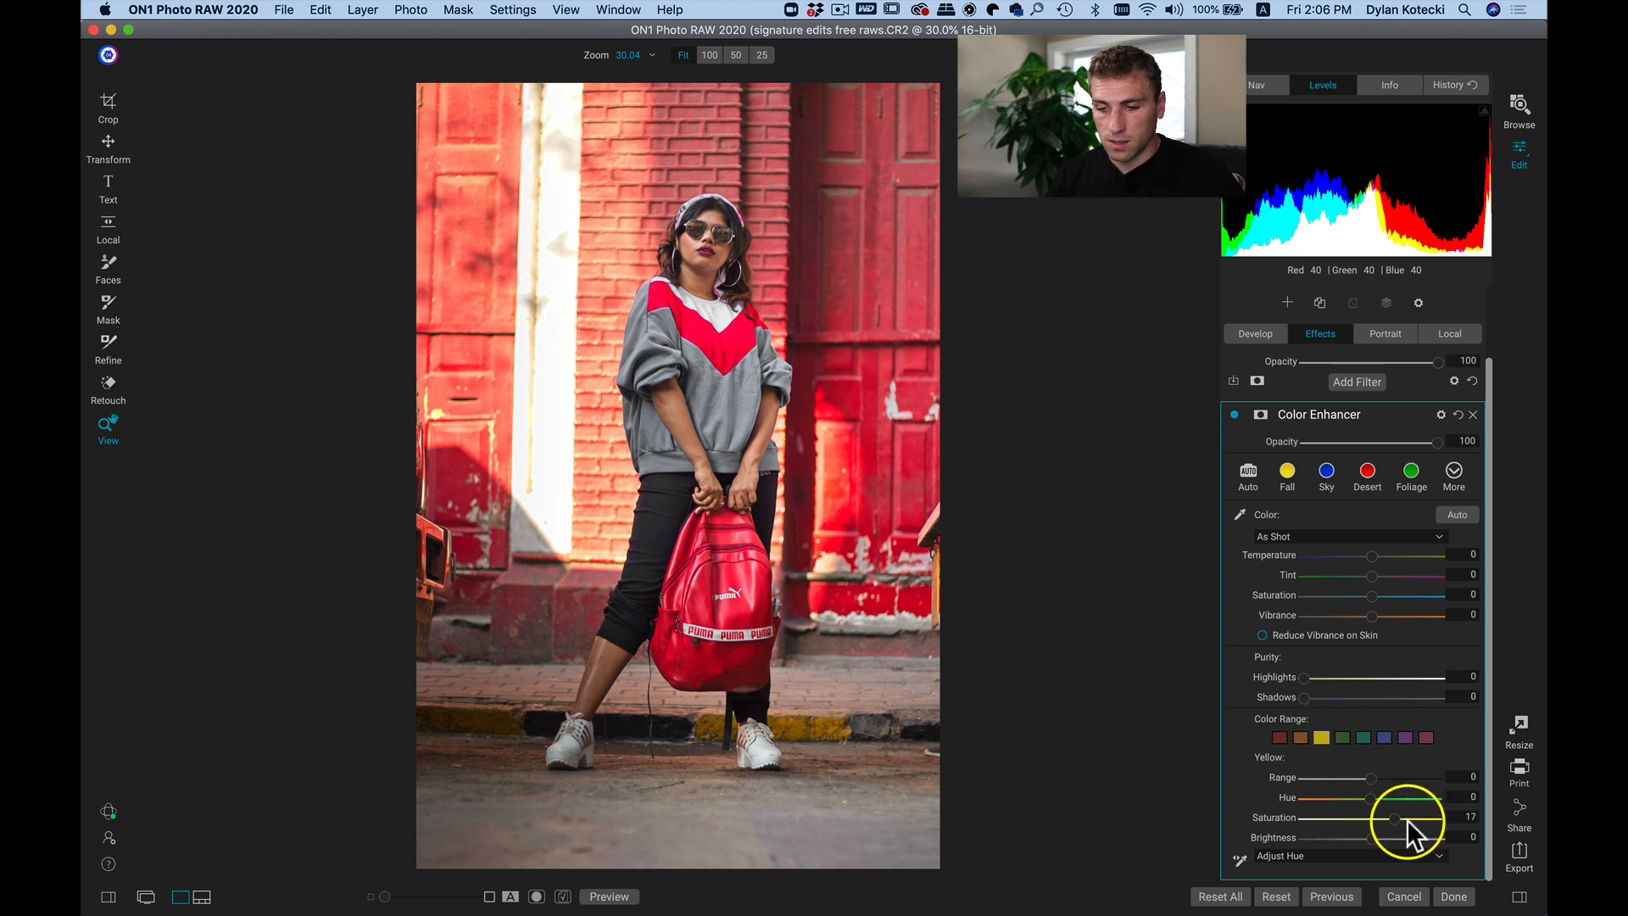
pyautogui.moveTo(1371, 838); pyautogui.dragTo(1420, 843)
pyautogui.click(705, 690)
pyautogui.moveTo(741, 477); pyautogui.dragTo(779, 268)
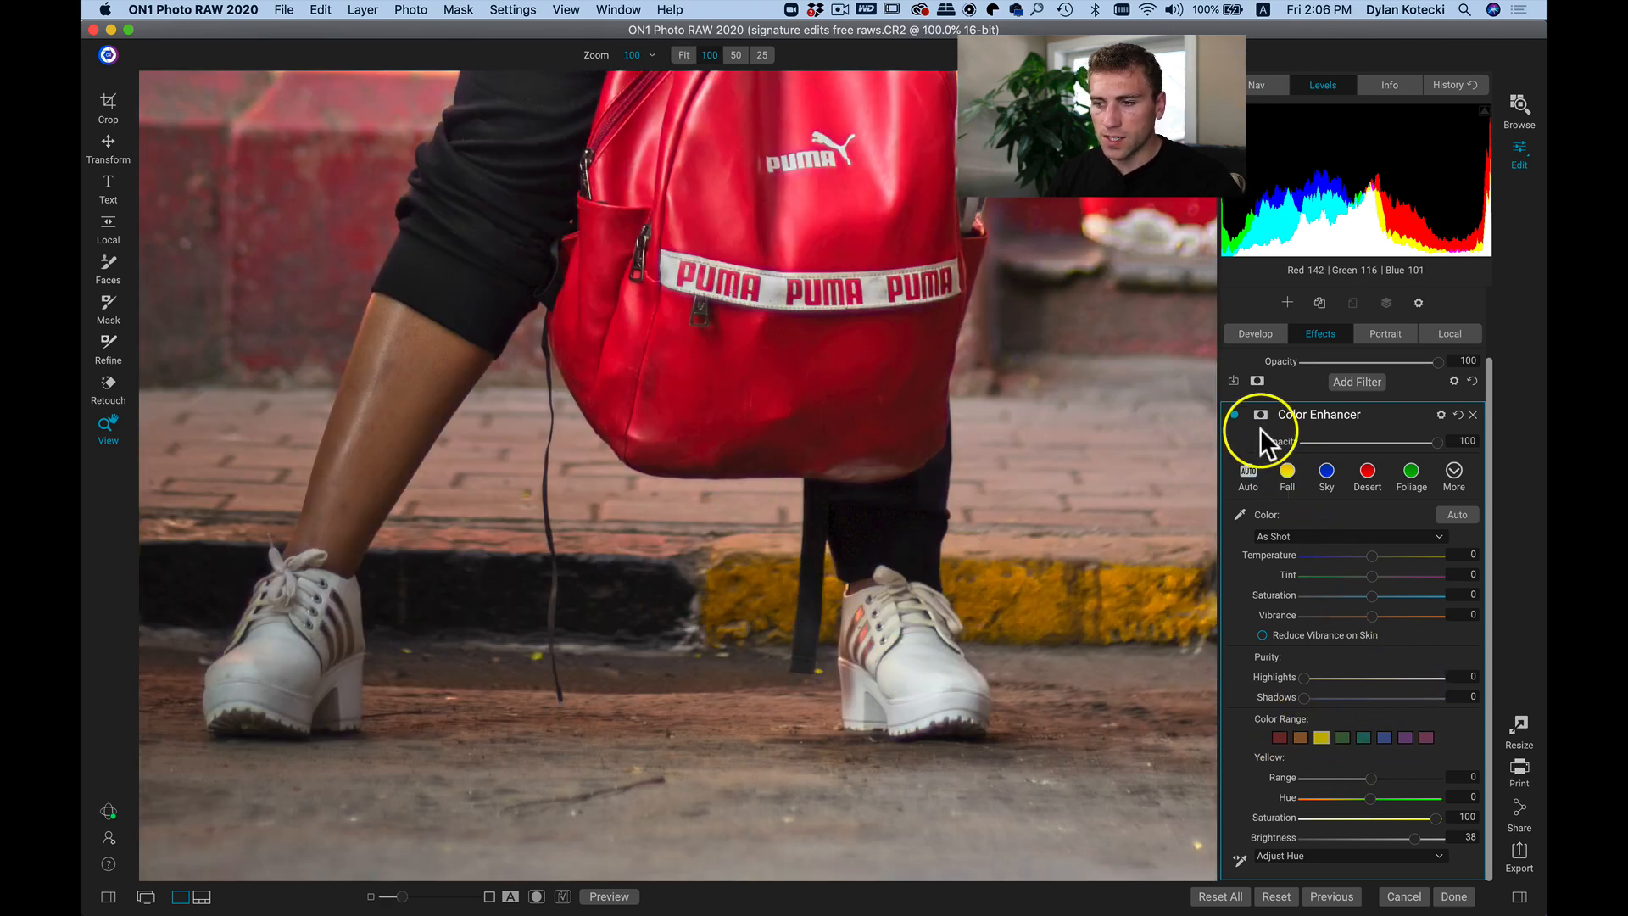
pyautogui.click(1234, 413)
pyautogui.click(1234, 414)
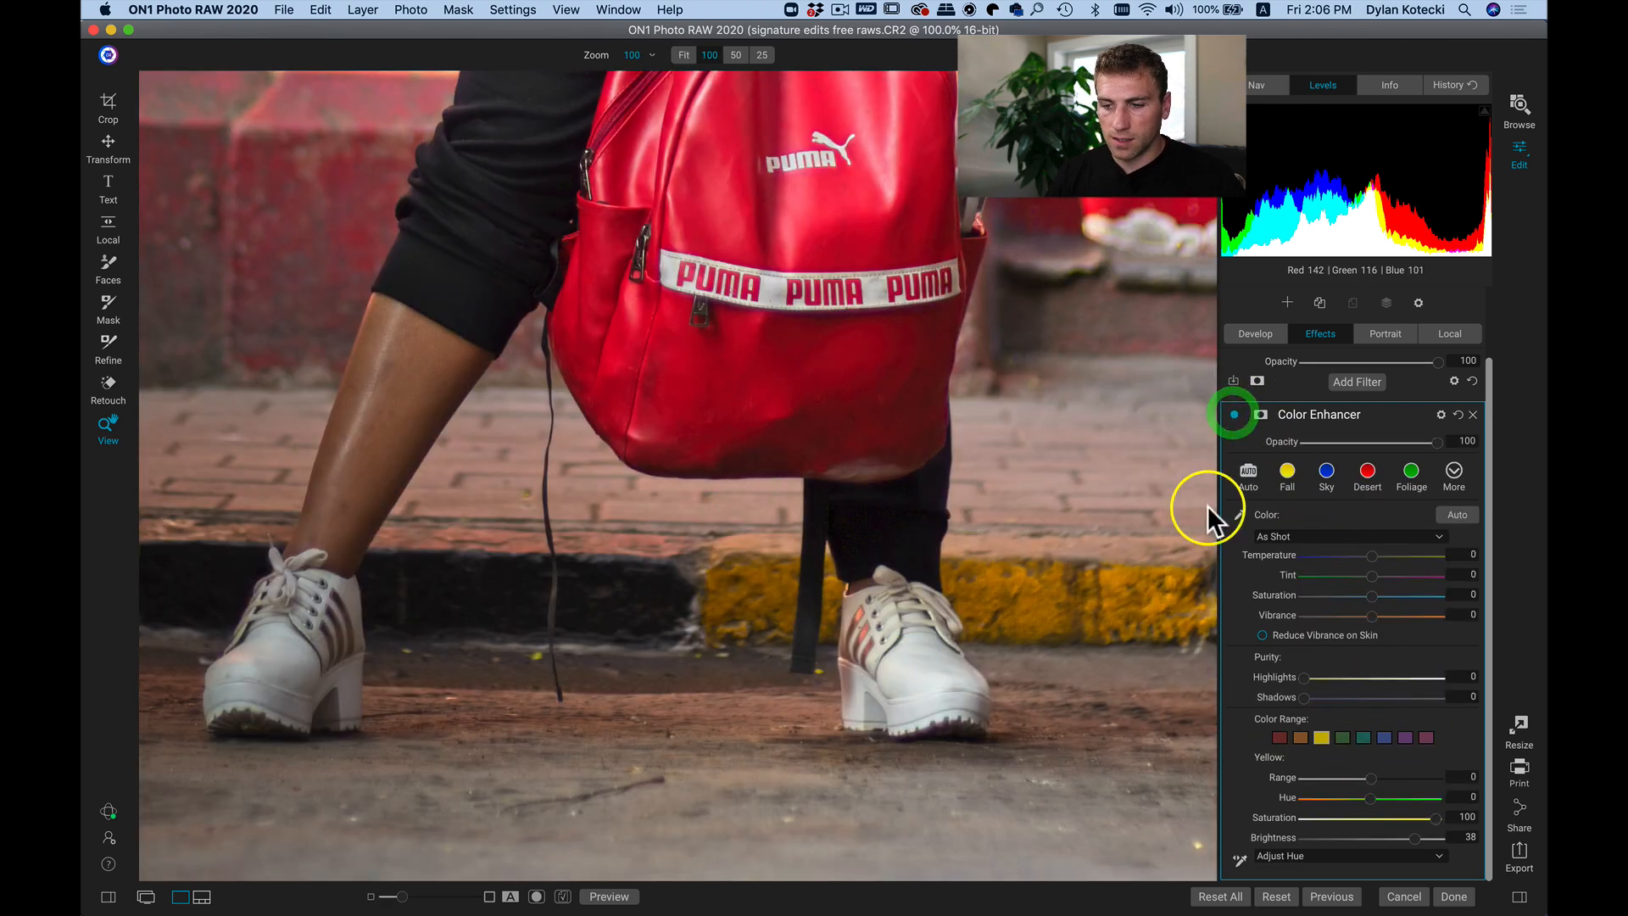
# Remove the Color Enhancer filter and add a Curves filter to the photo.
pyautogui.click(997, 585)
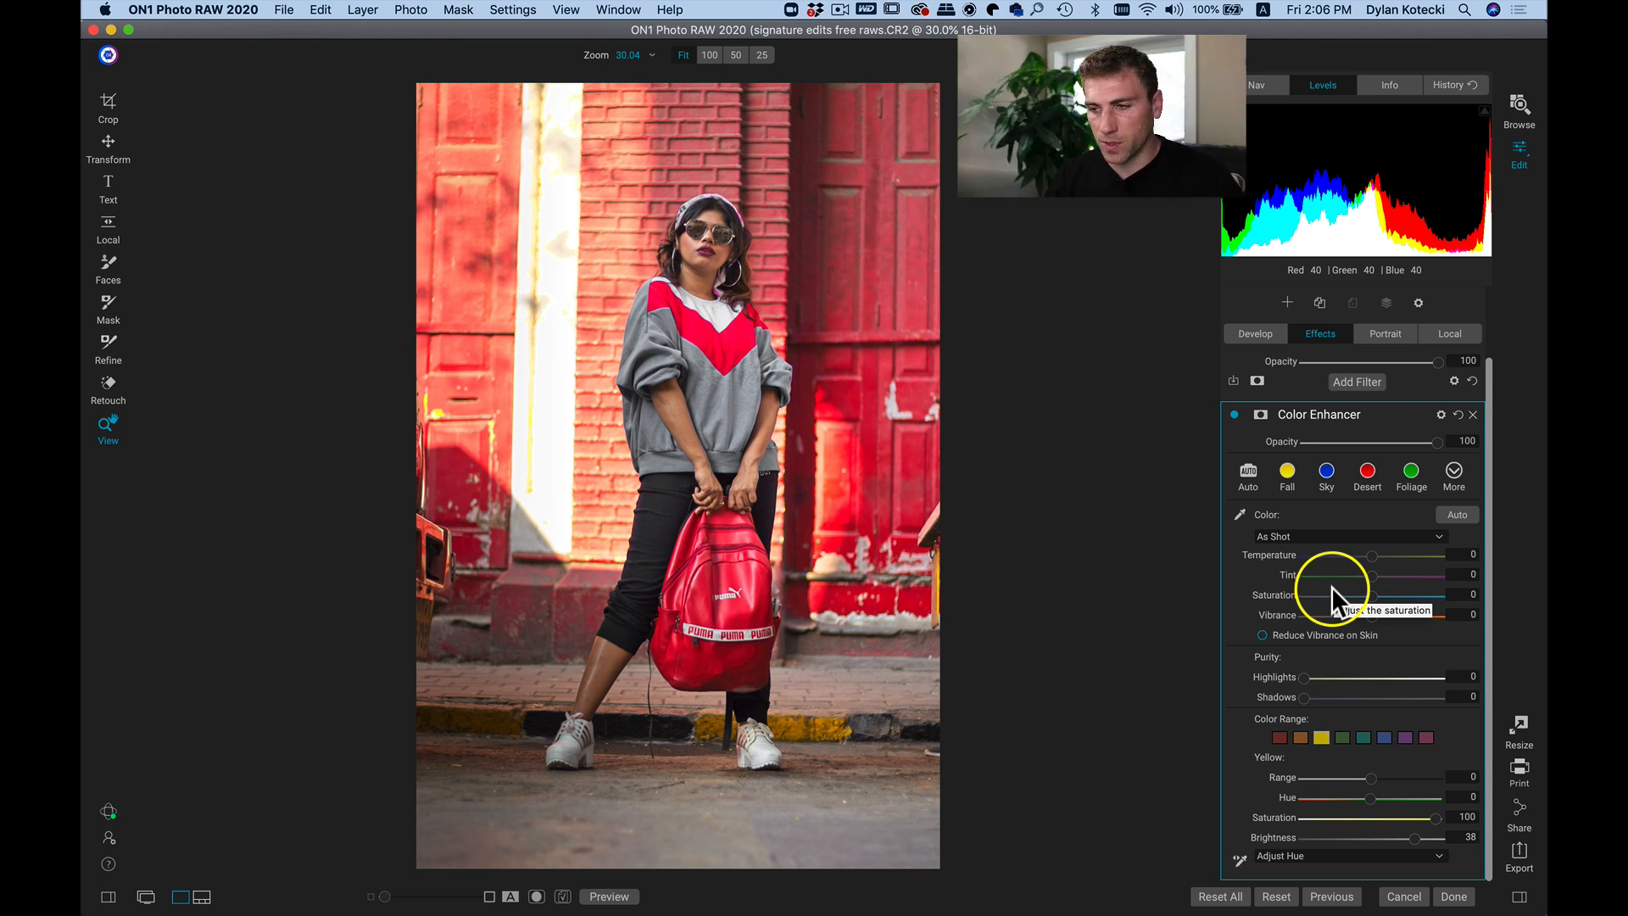
pyautogui.click(1472, 413)
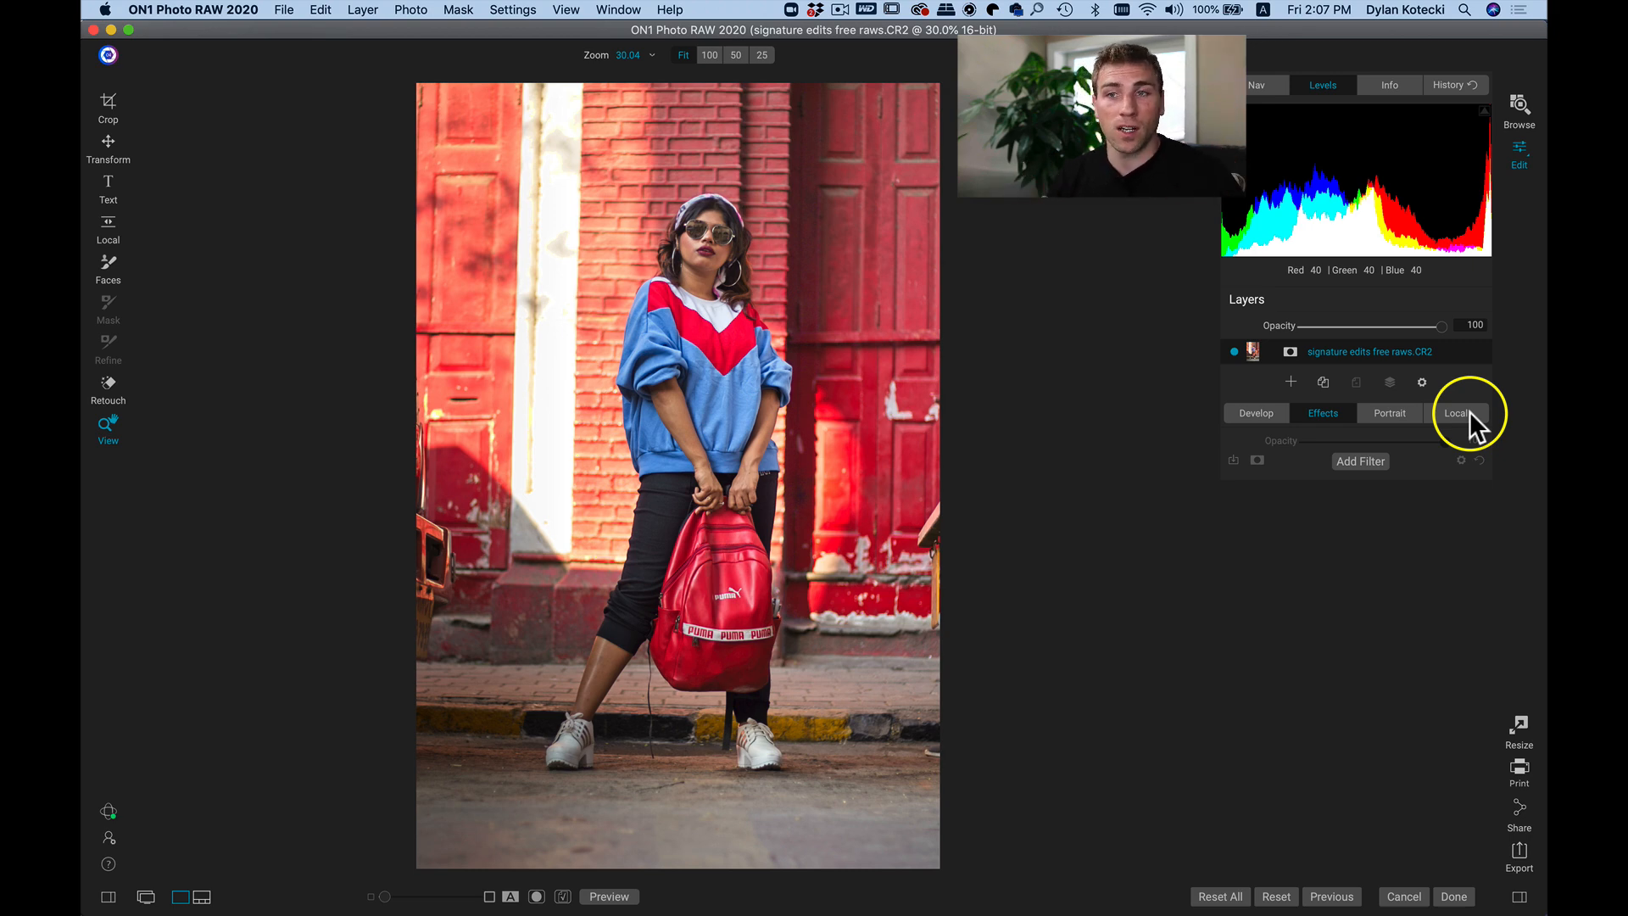
pyautogui.click(1366, 457)
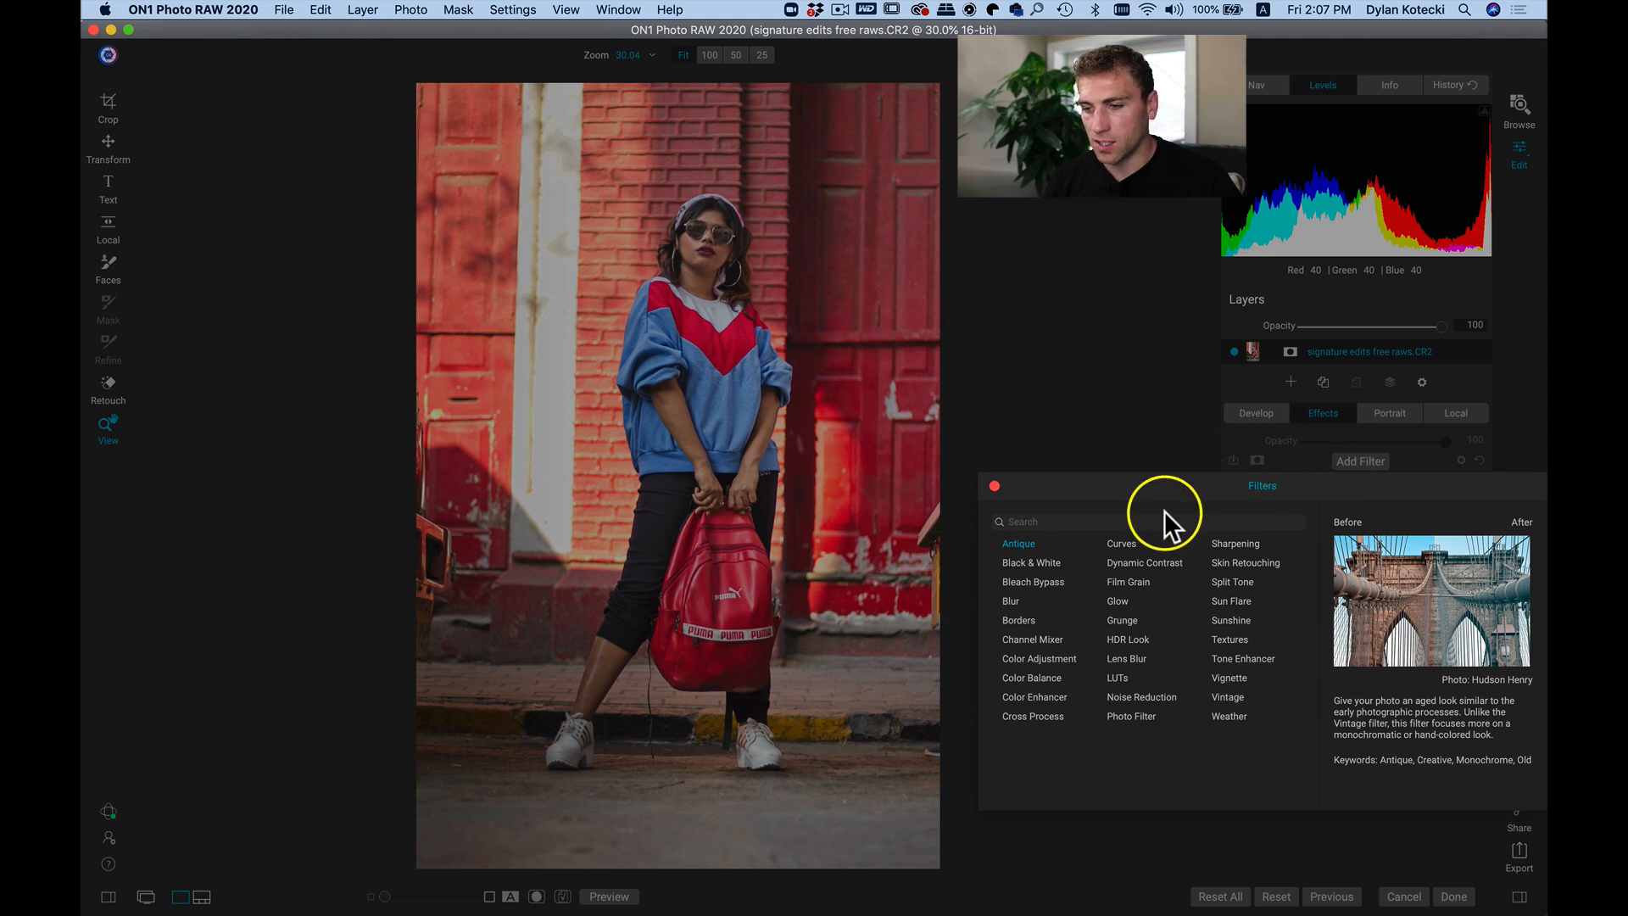
pyautogui.click(1125, 546)
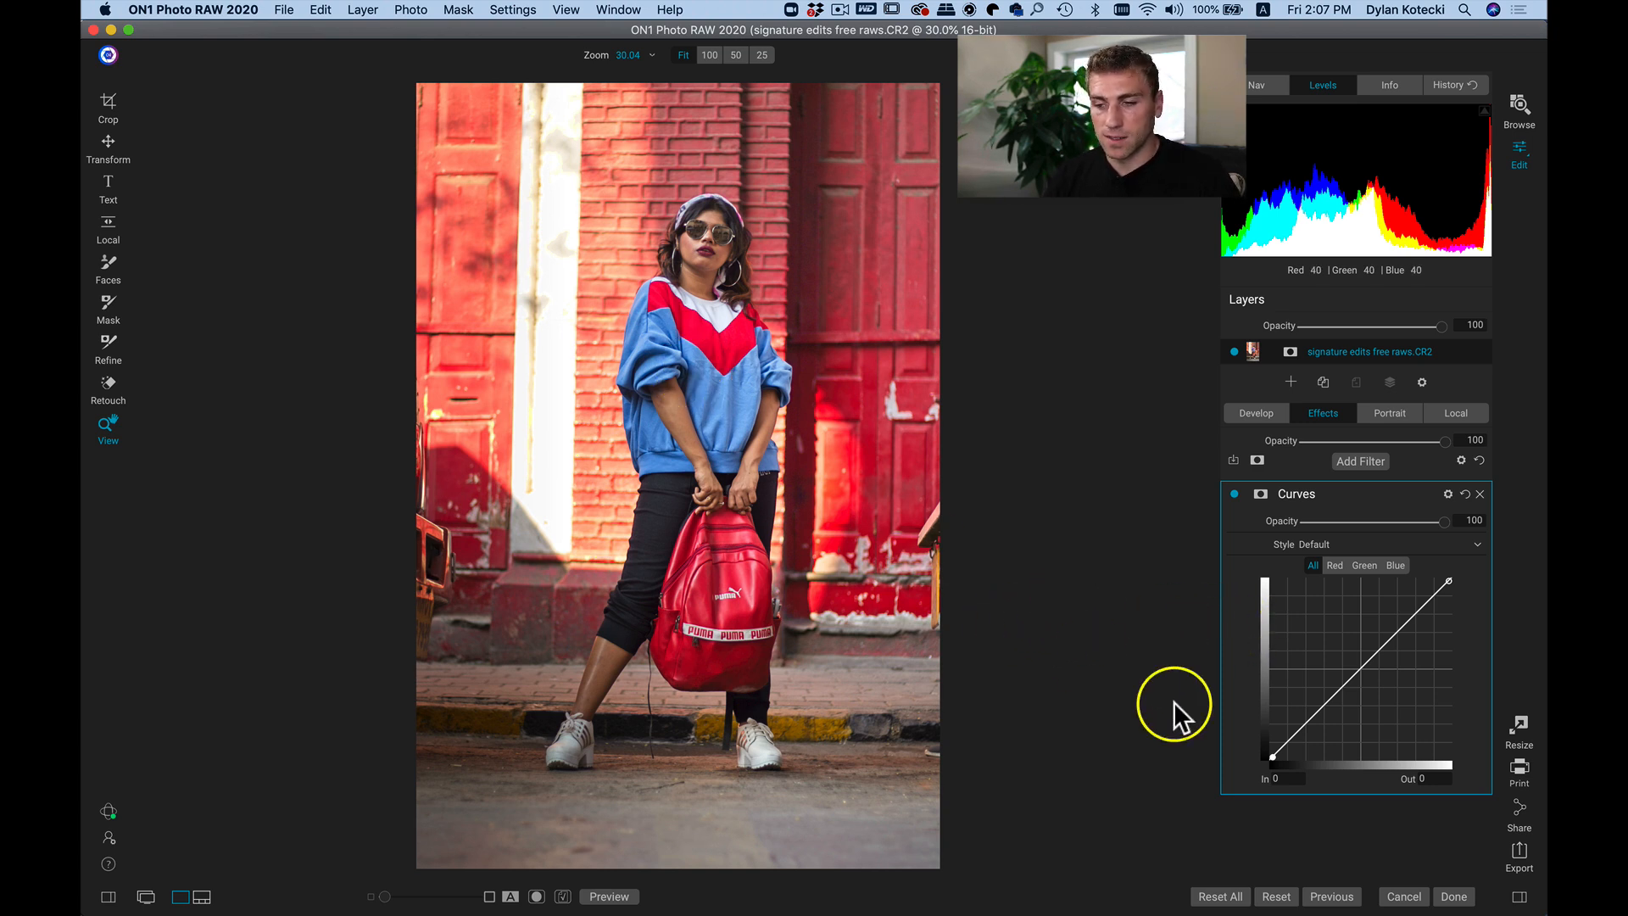
# Show the Curves filter's mask options and rename the filter as Reds.
pyautogui.click(1262, 494)
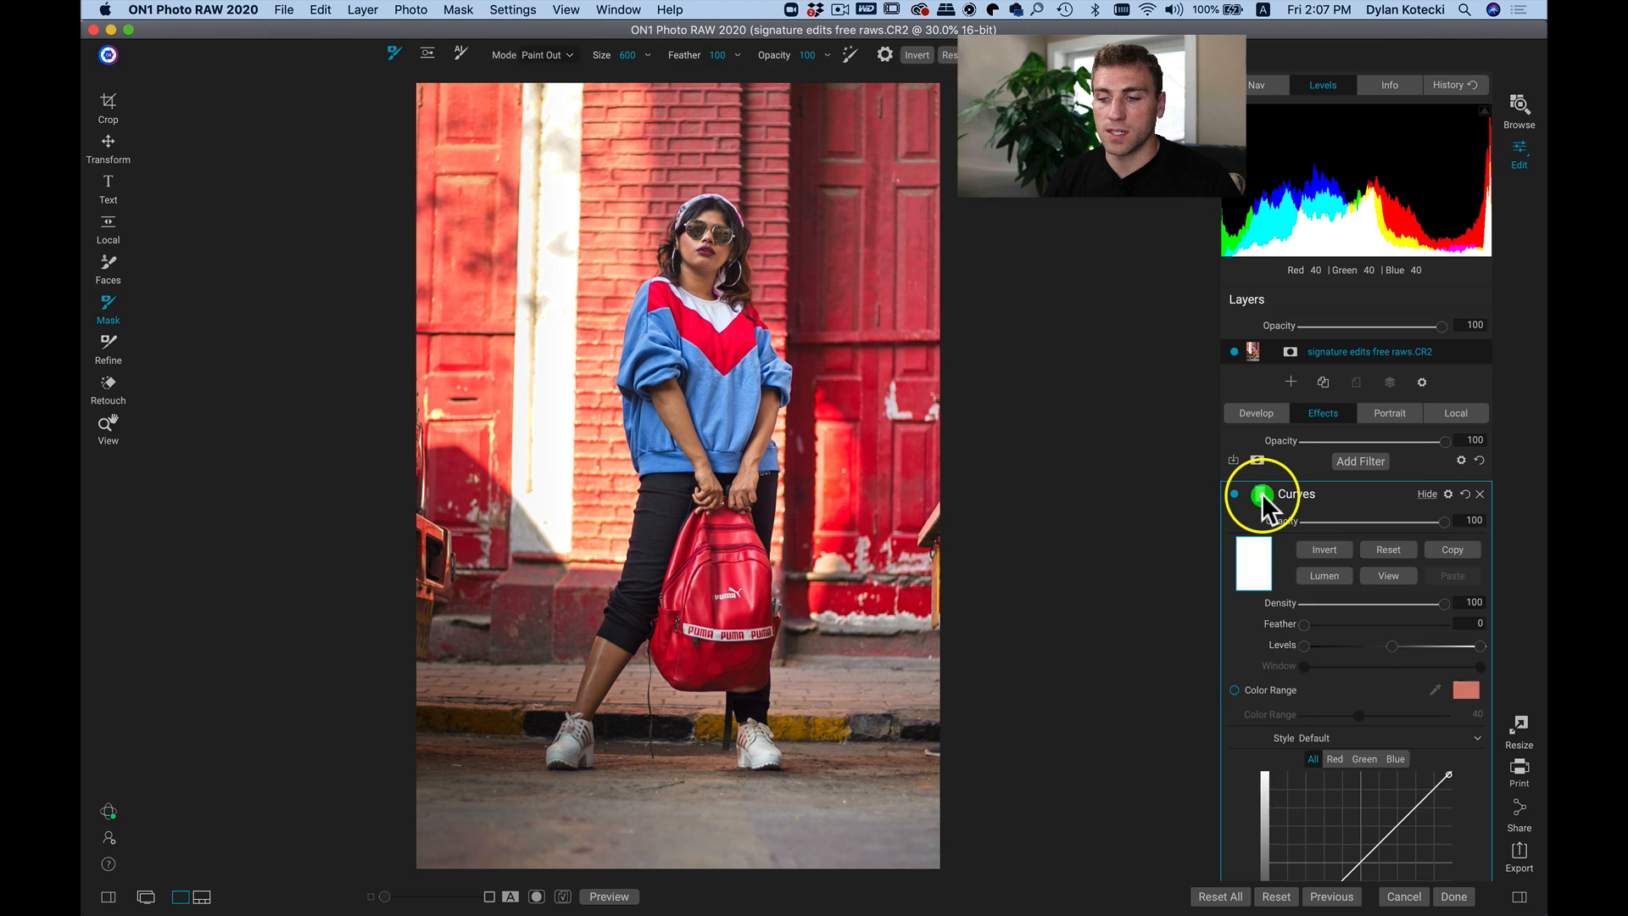
pyautogui.doubleClick(1295, 495)
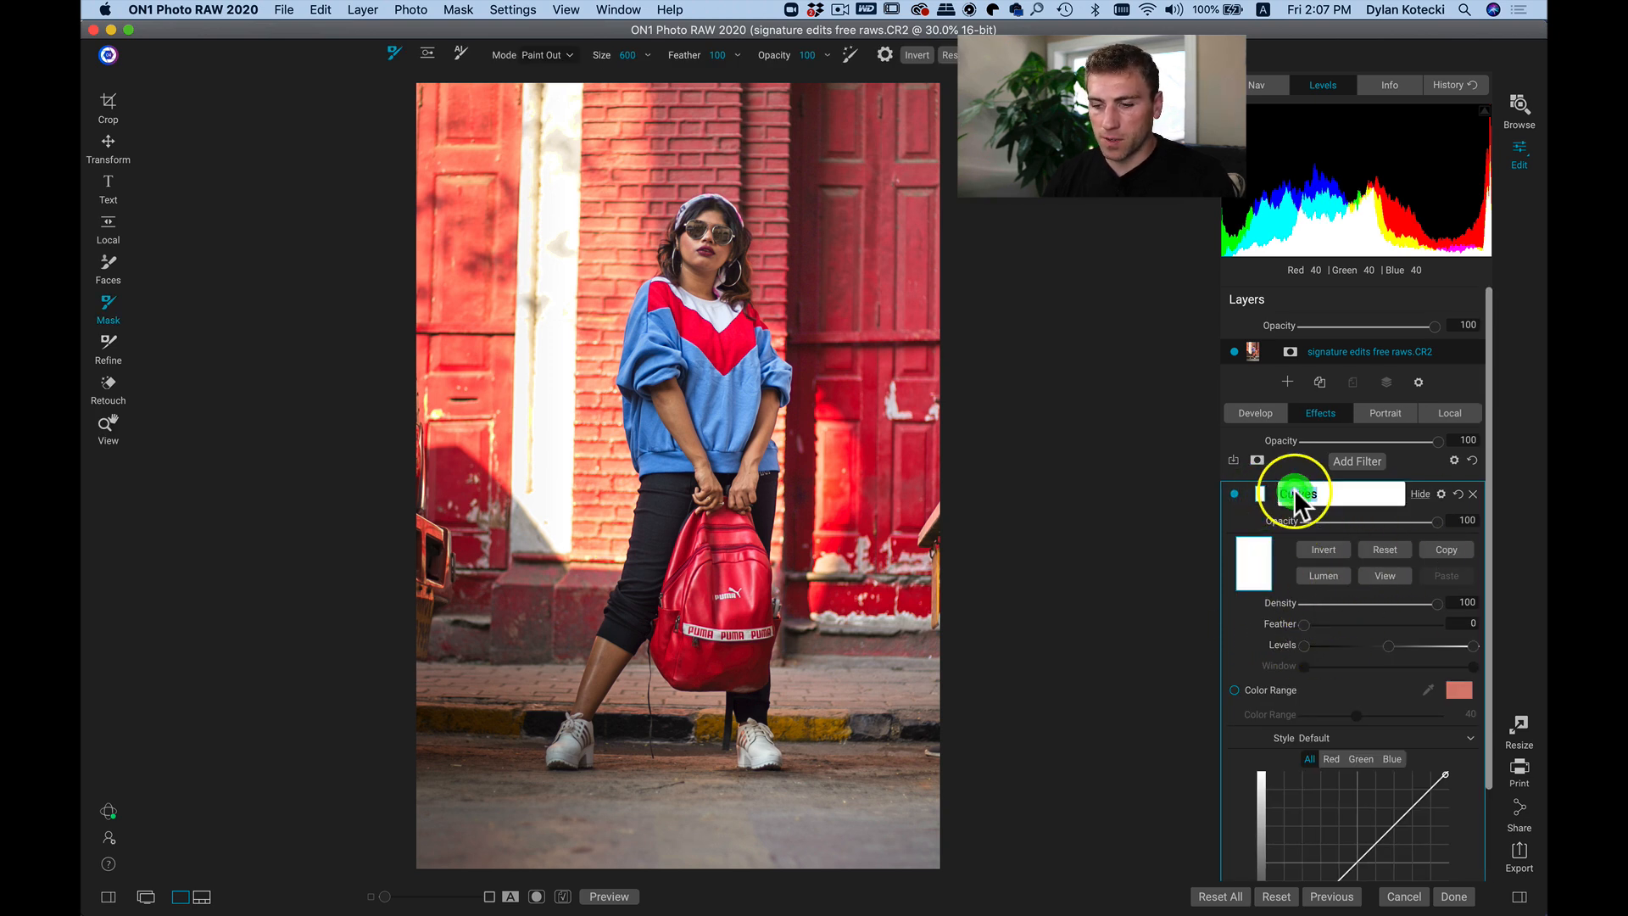
pyautogui.write('Reds')
pyautogui.press('Return')
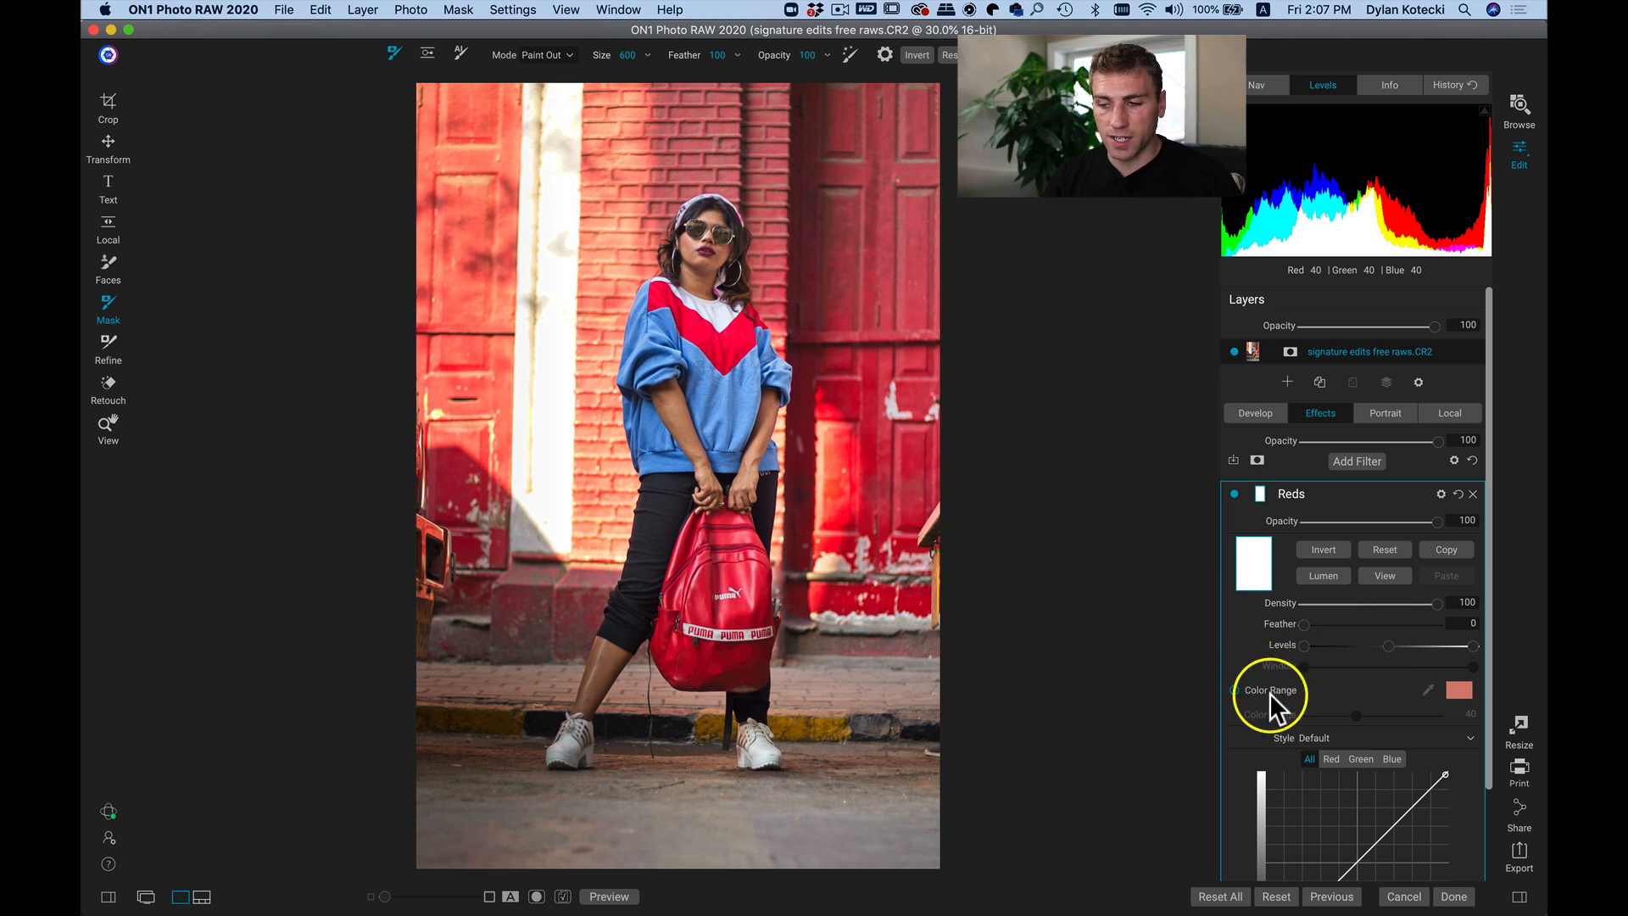
# Restrict the Reds filter's mask to the red sampled from the sweater's chevron, with a color range of 26.
pyautogui.click(1239, 689)
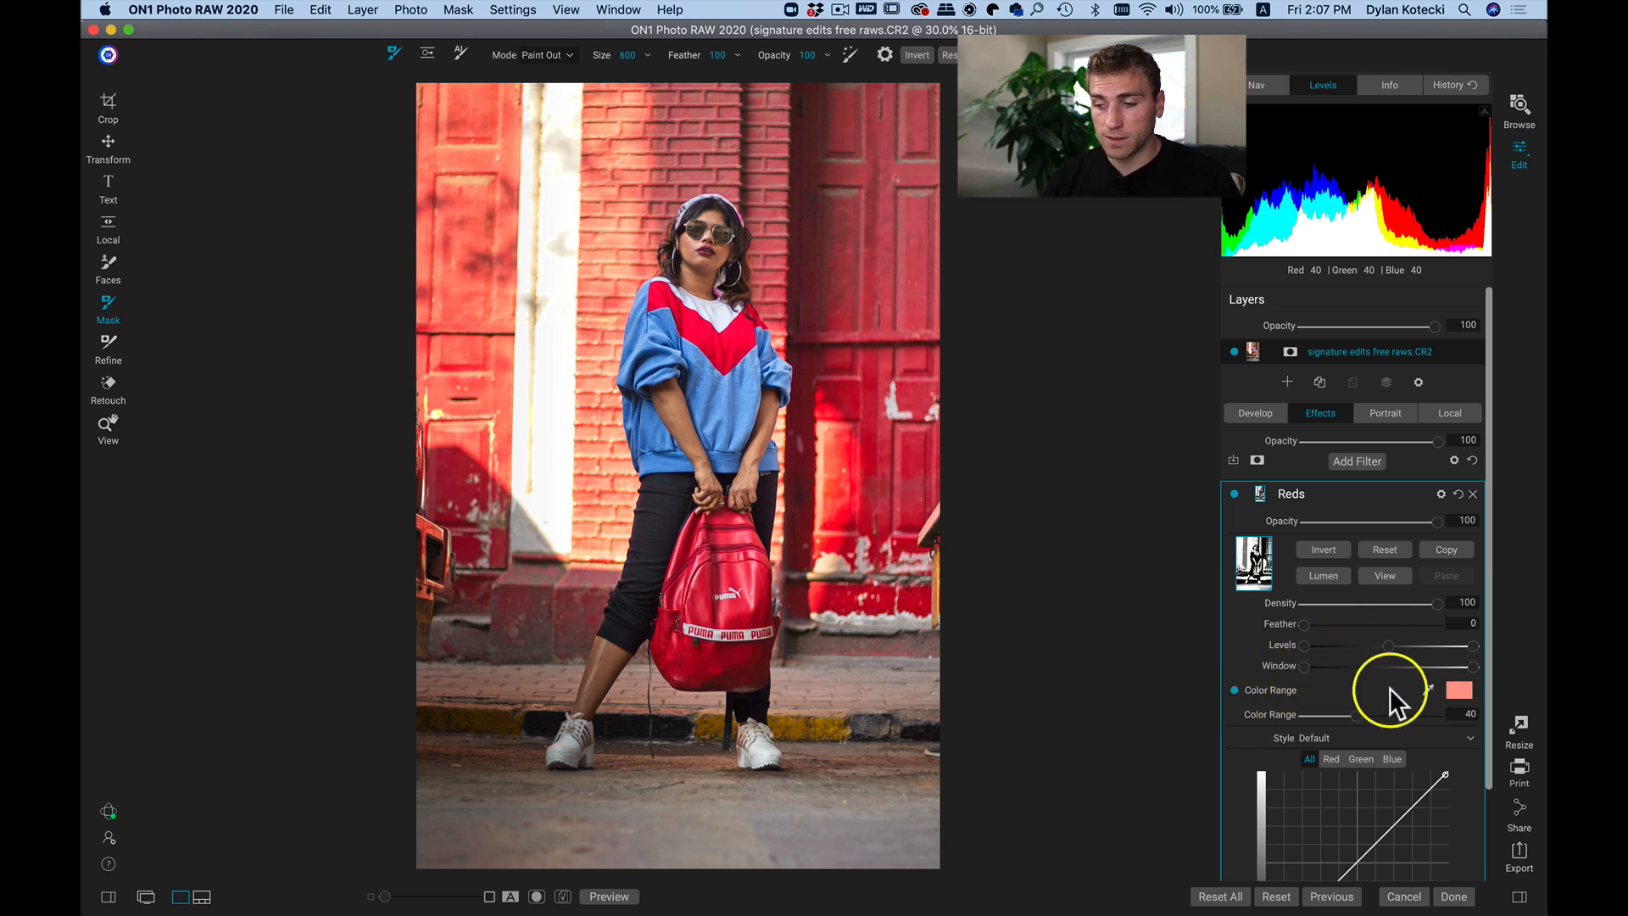
pyautogui.click(1428, 689)
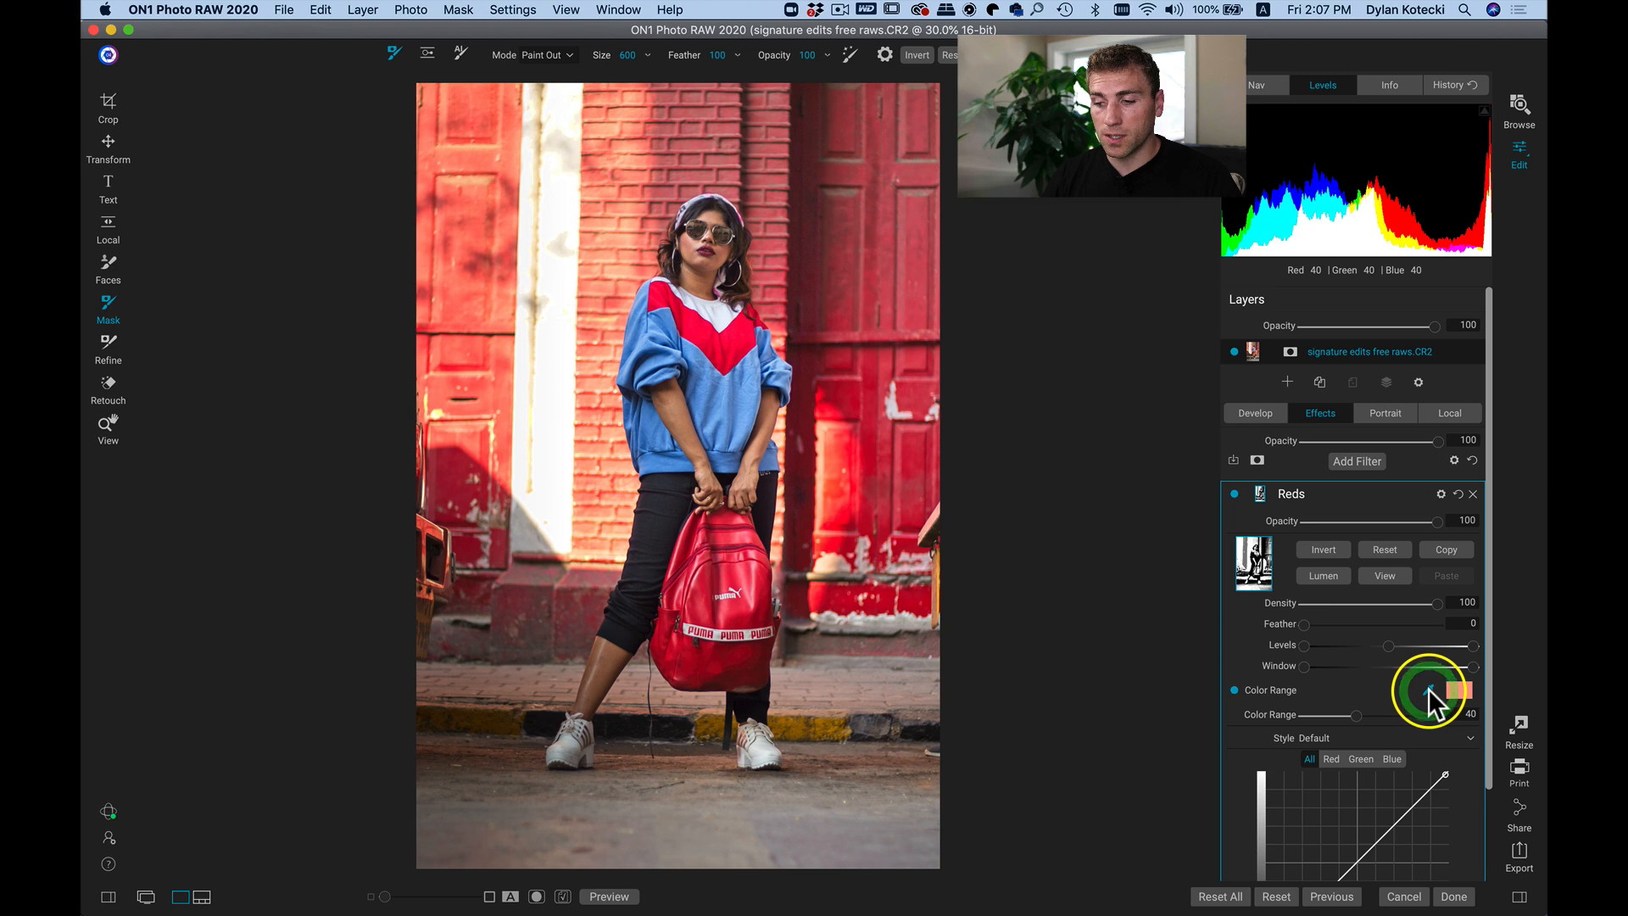
pyautogui.click(696, 329)
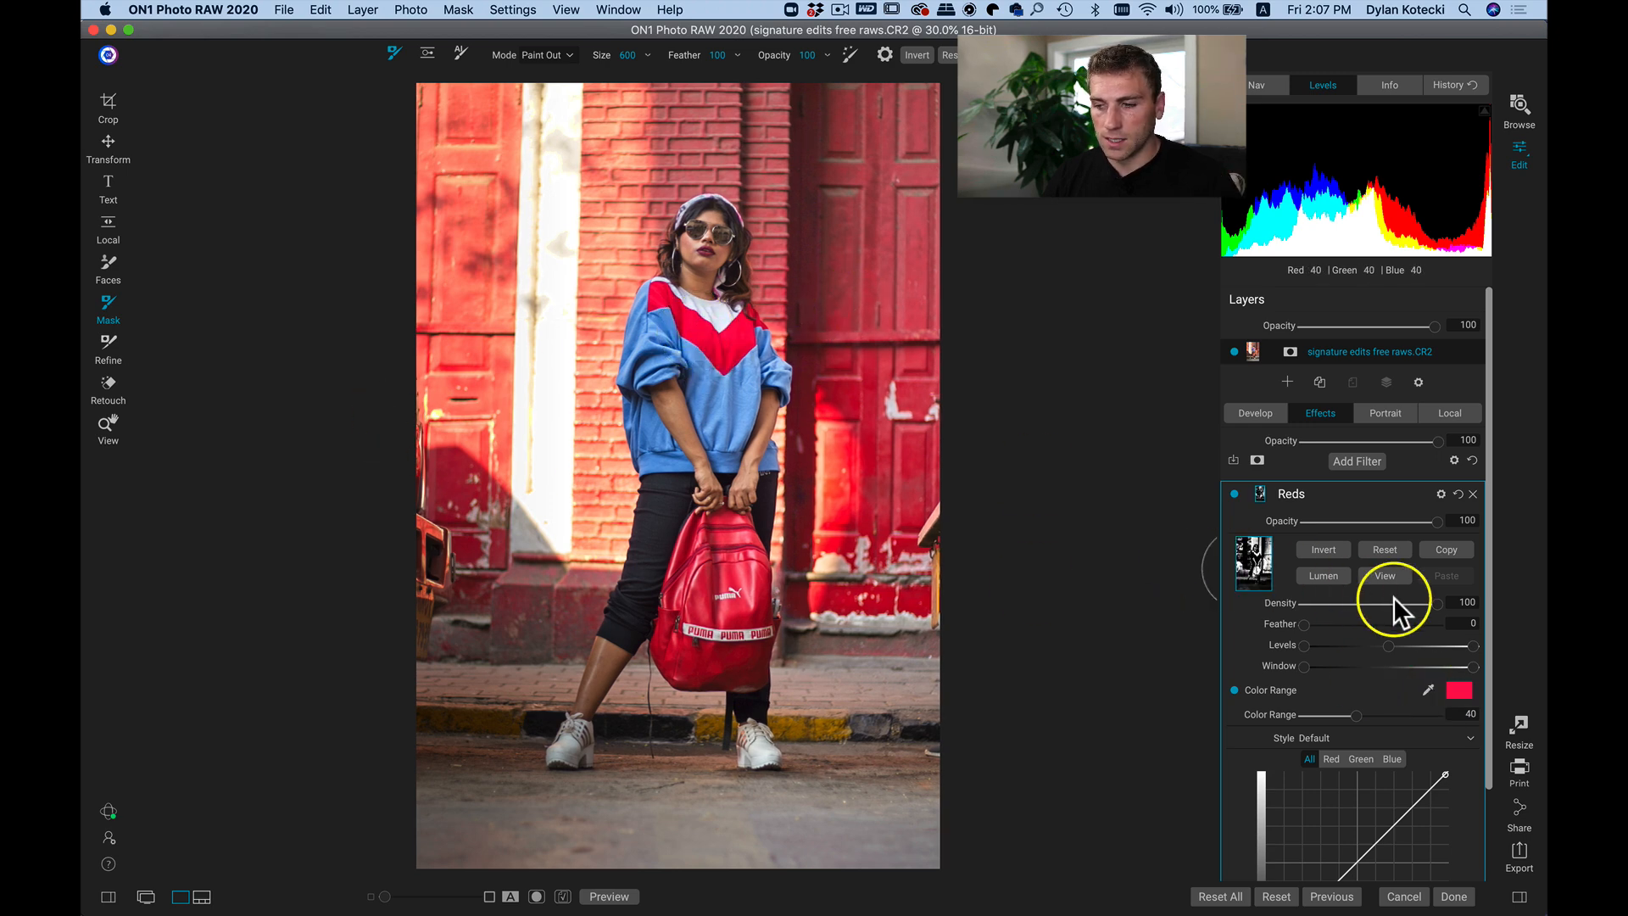
pyautogui.click(1384, 577)
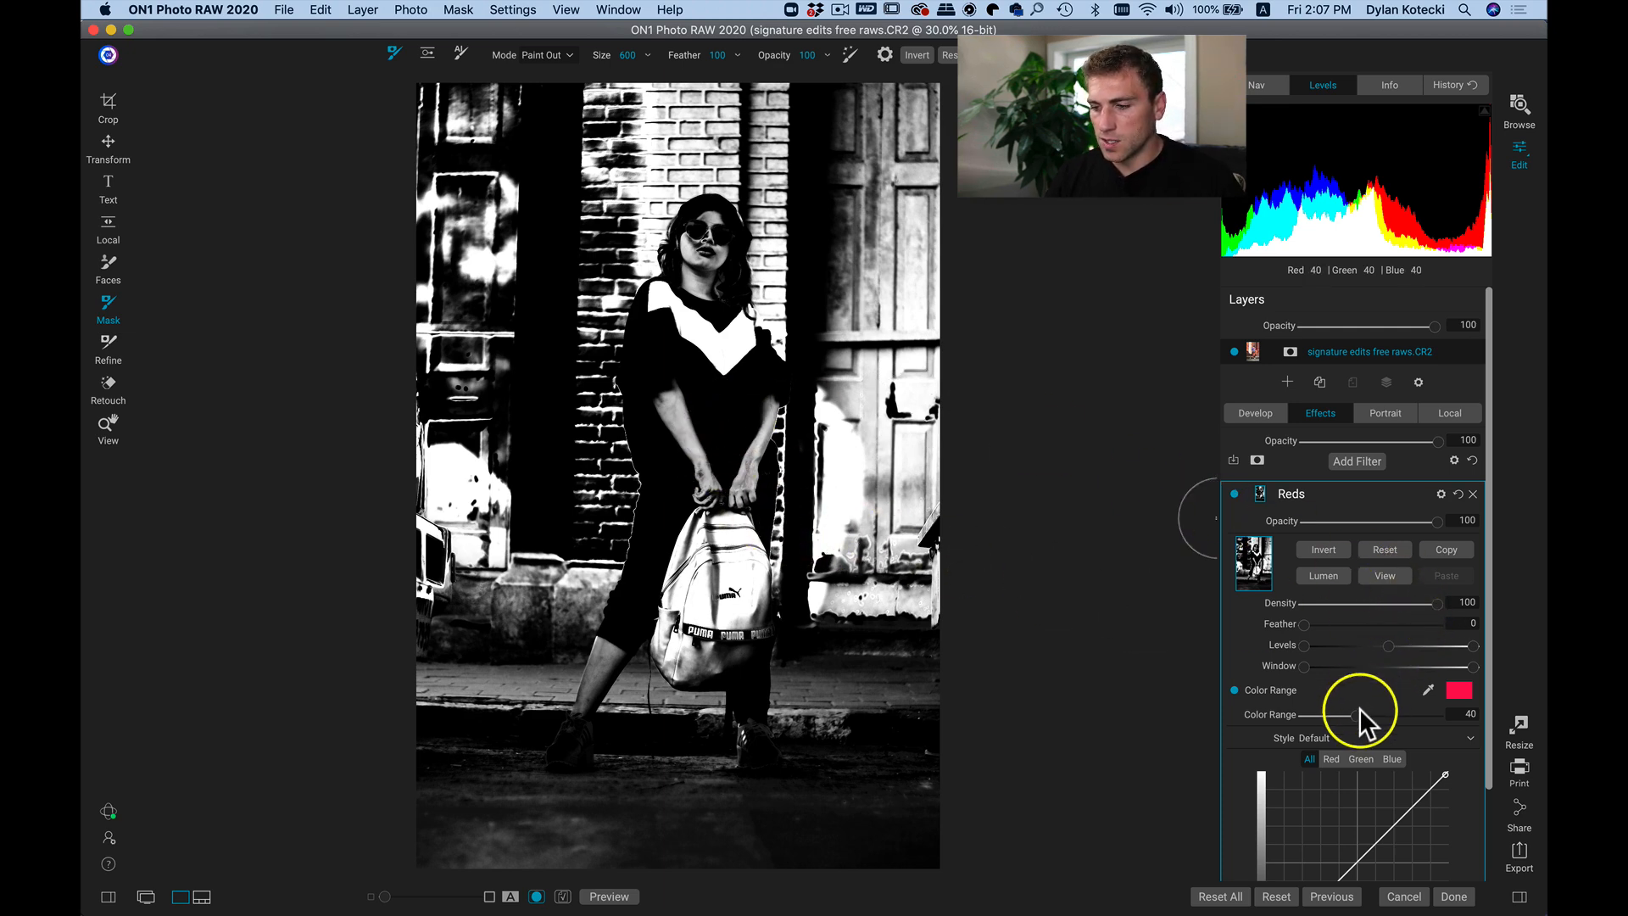
pyautogui.moveTo(1354, 712); pyautogui.dragTo(1335, 719)
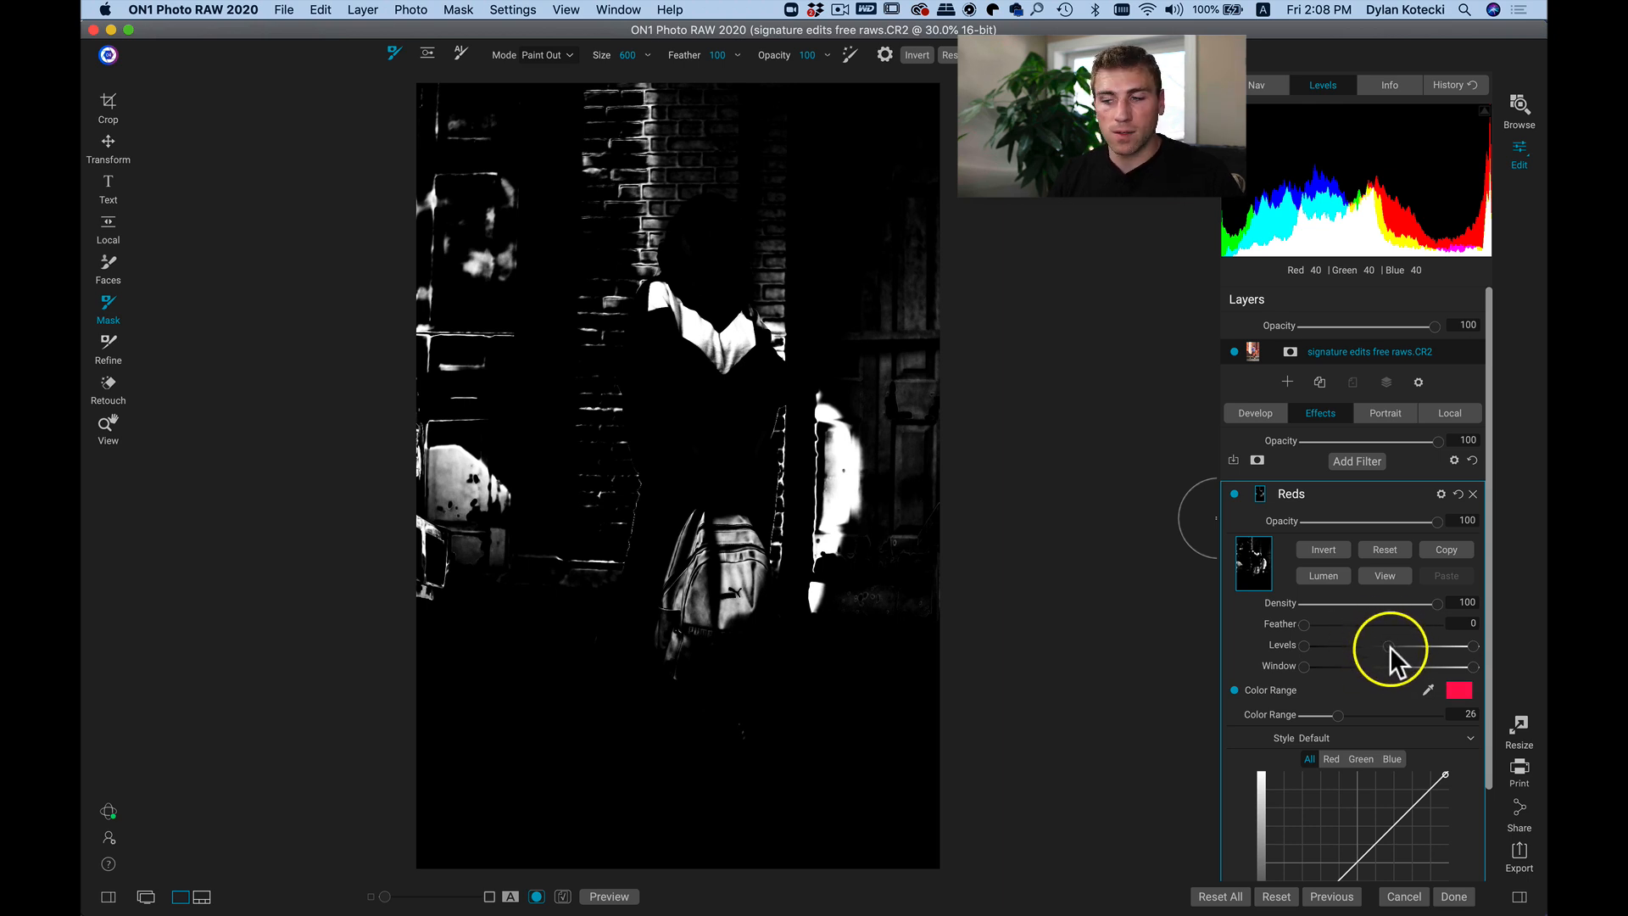
# Shift the mask's Levels midpoint toward the dark end to brighten the selected reds, checking the mask view before returning to the photo.
pyautogui.moveTo(1391, 647); pyautogui.dragTo(1331, 655)
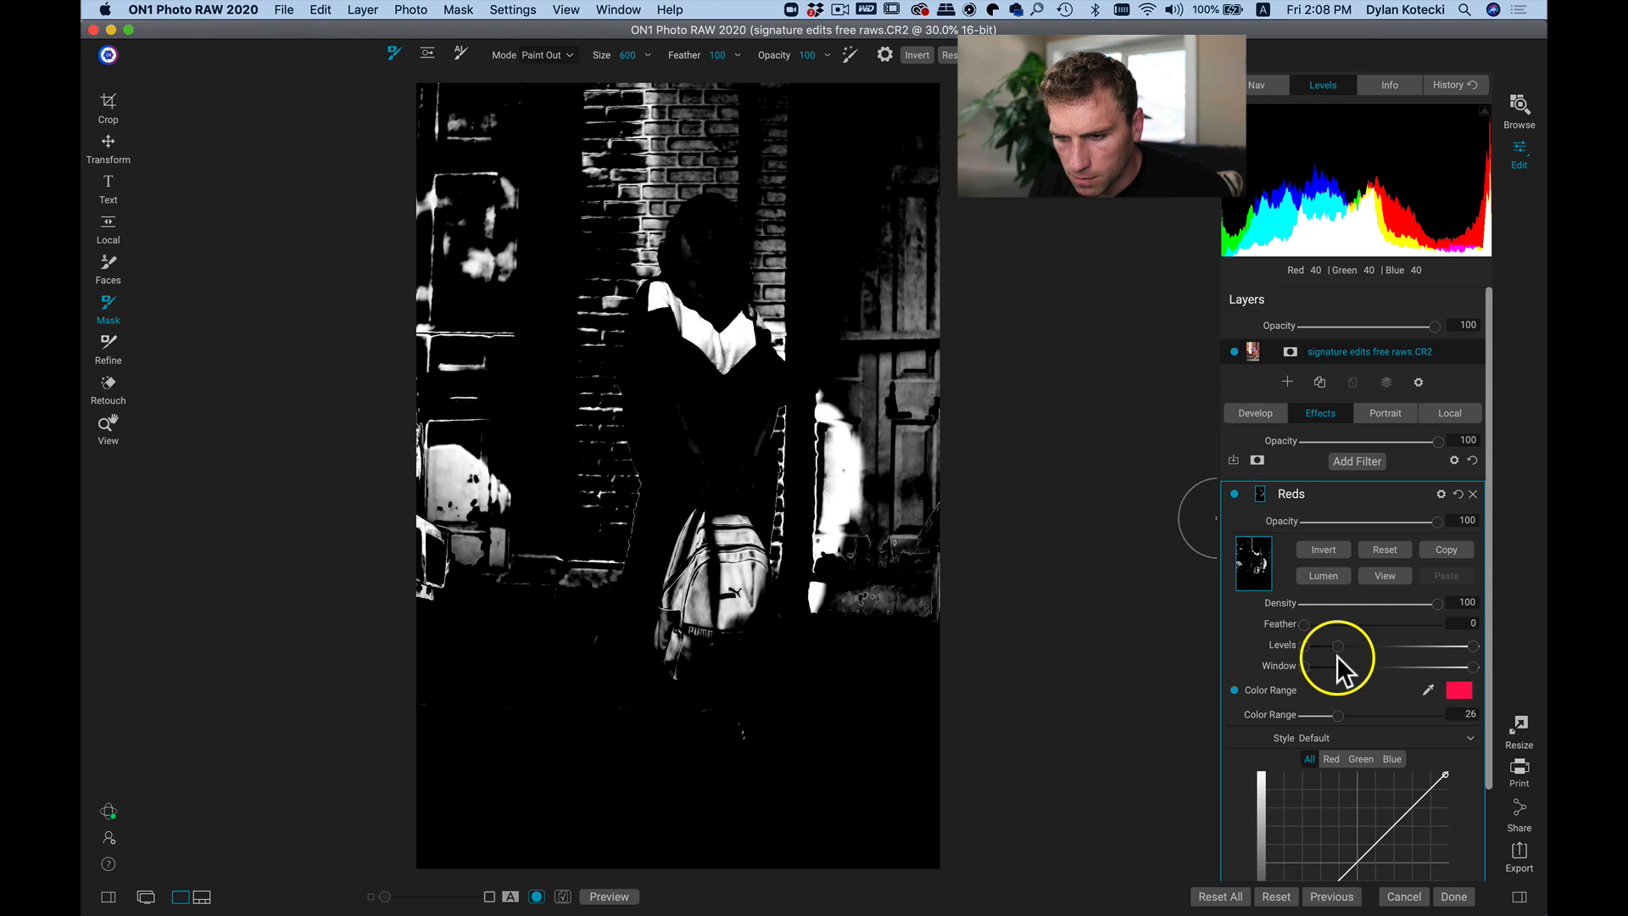
pyautogui.moveTo(1341, 655); pyautogui.dragTo(1347, 655)
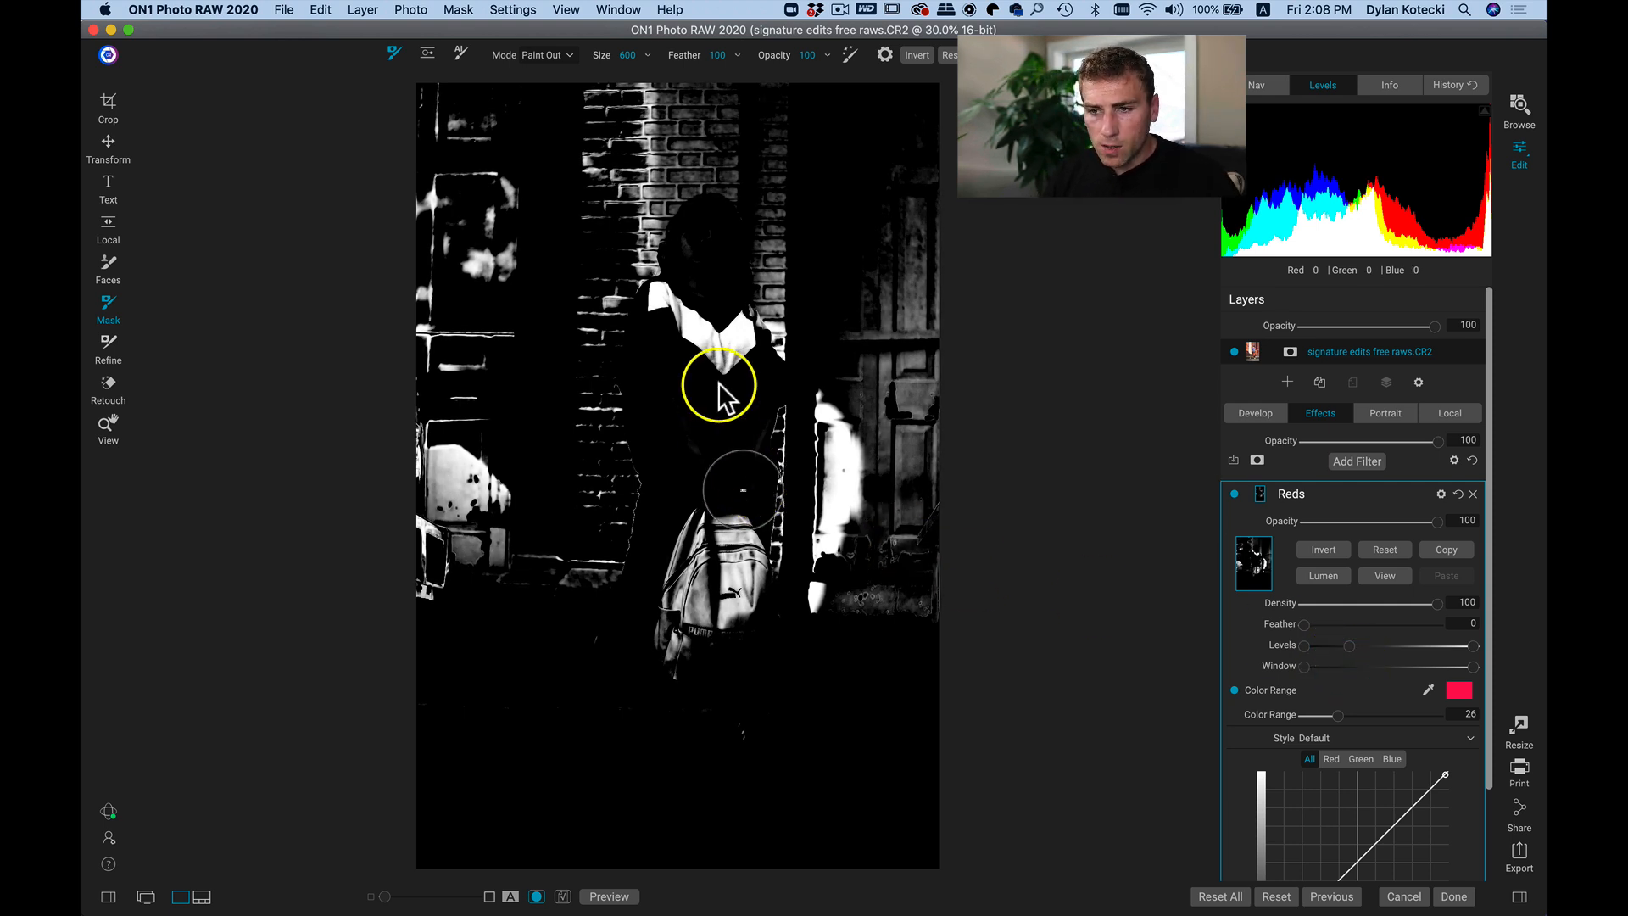
pyautogui.moveTo(708, 255)
pyautogui.mouseDown()
pyautogui.moveTo(752, 506)
pyautogui.moveTo(777, 522)
pyautogui.moveTo(781, 619)
pyautogui.moveTo(691, 662)
pyautogui.mouseUp()
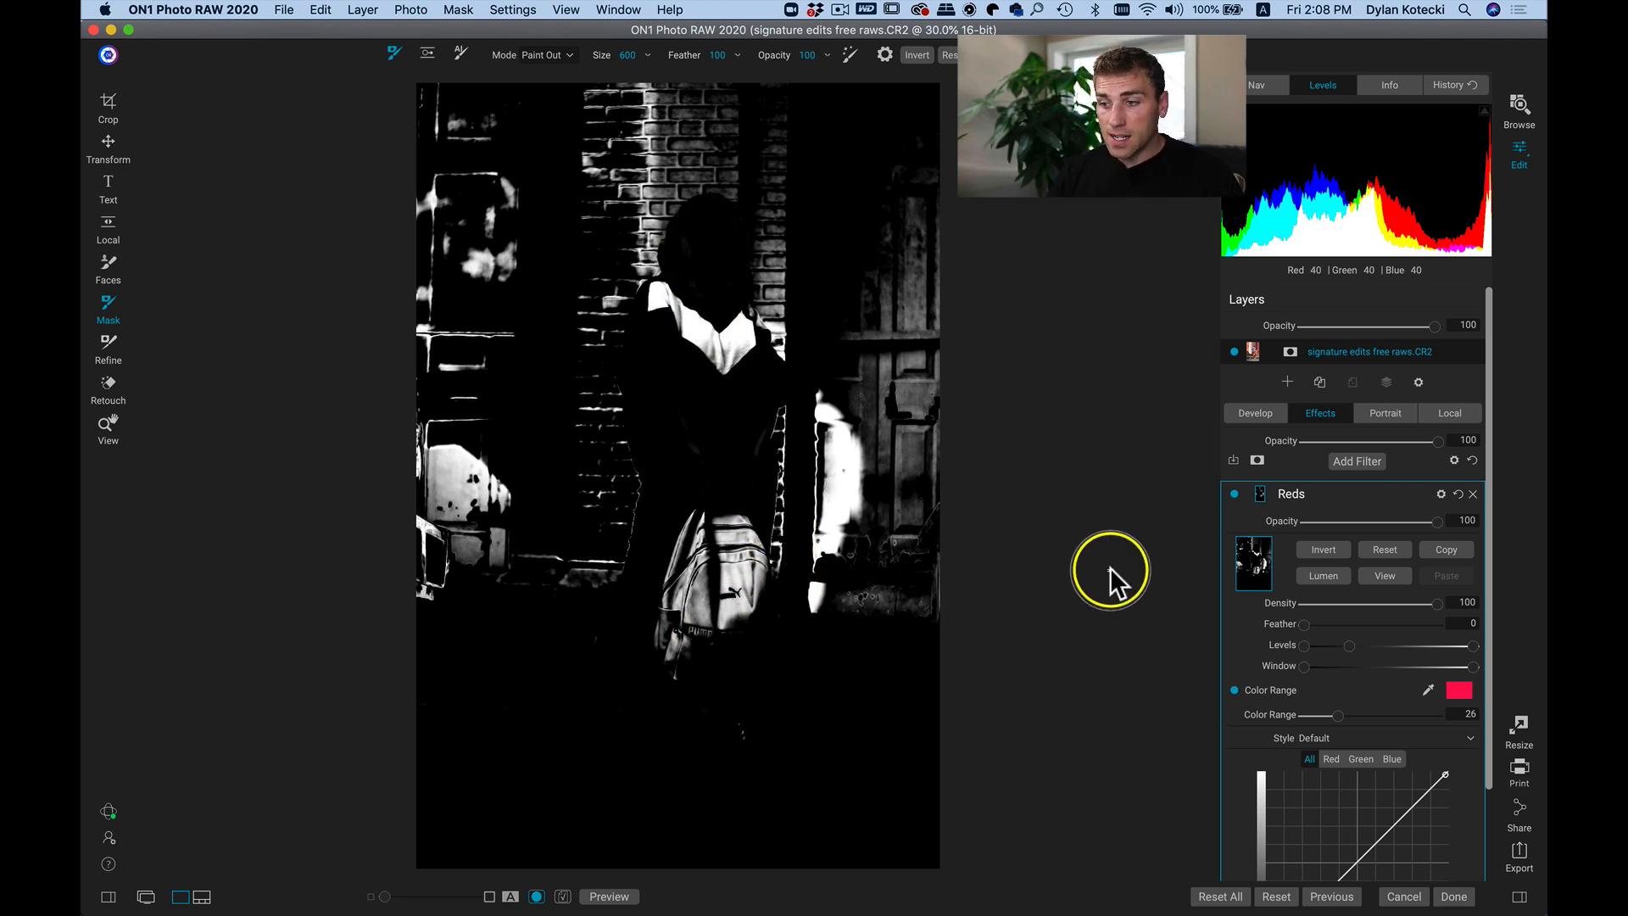
pyautogui.click(1377, 578)
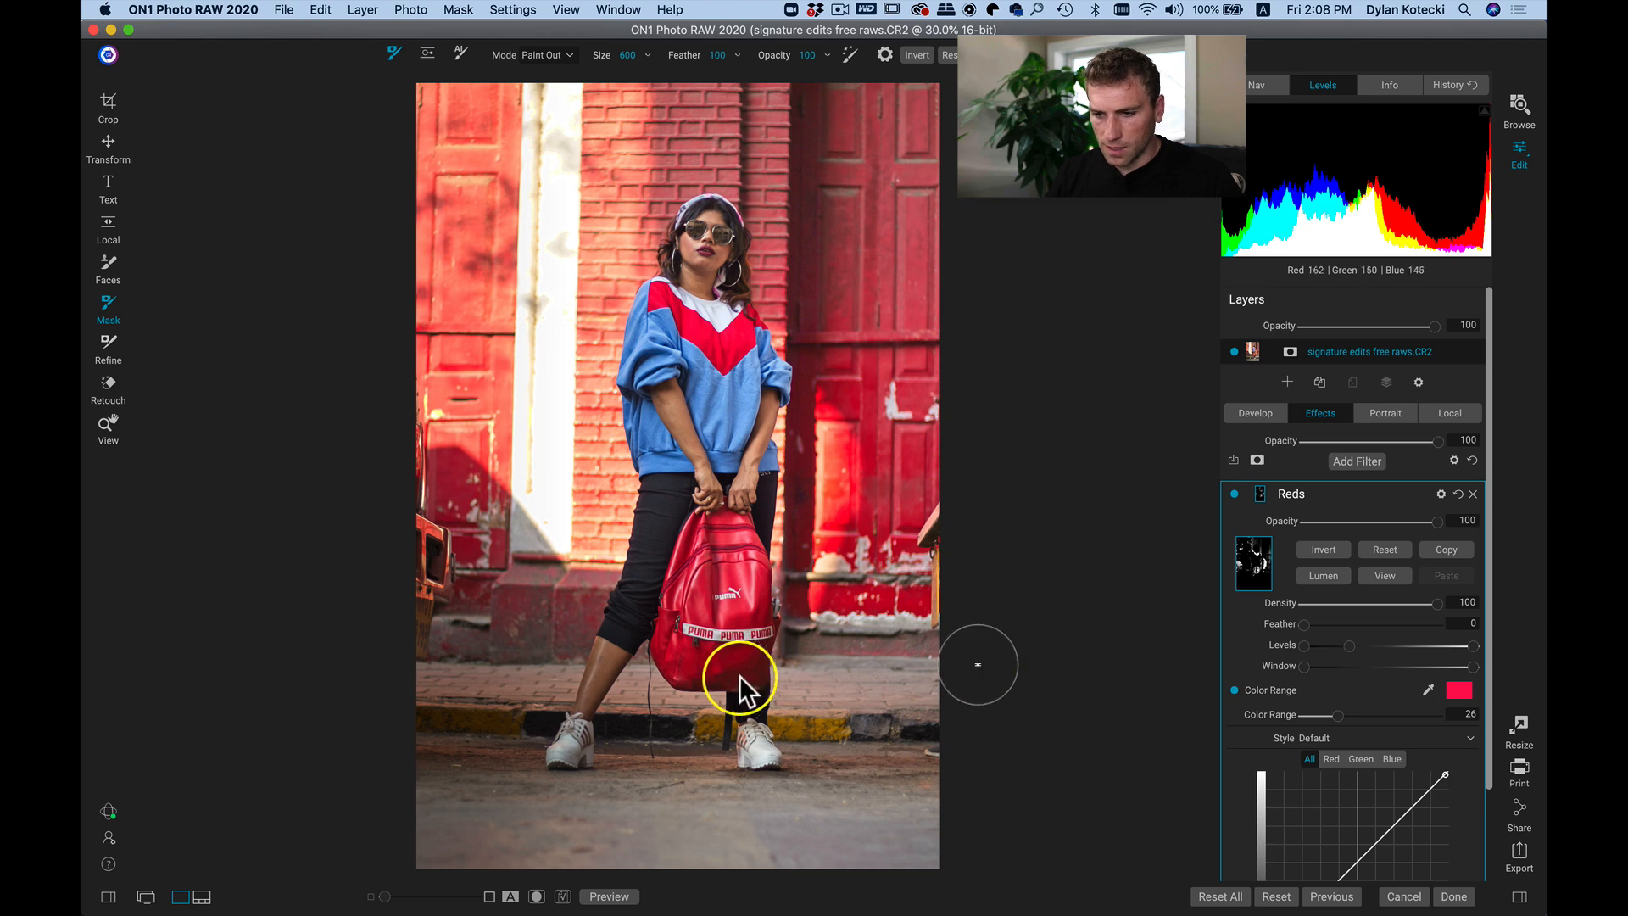
pyautogui.press('z')
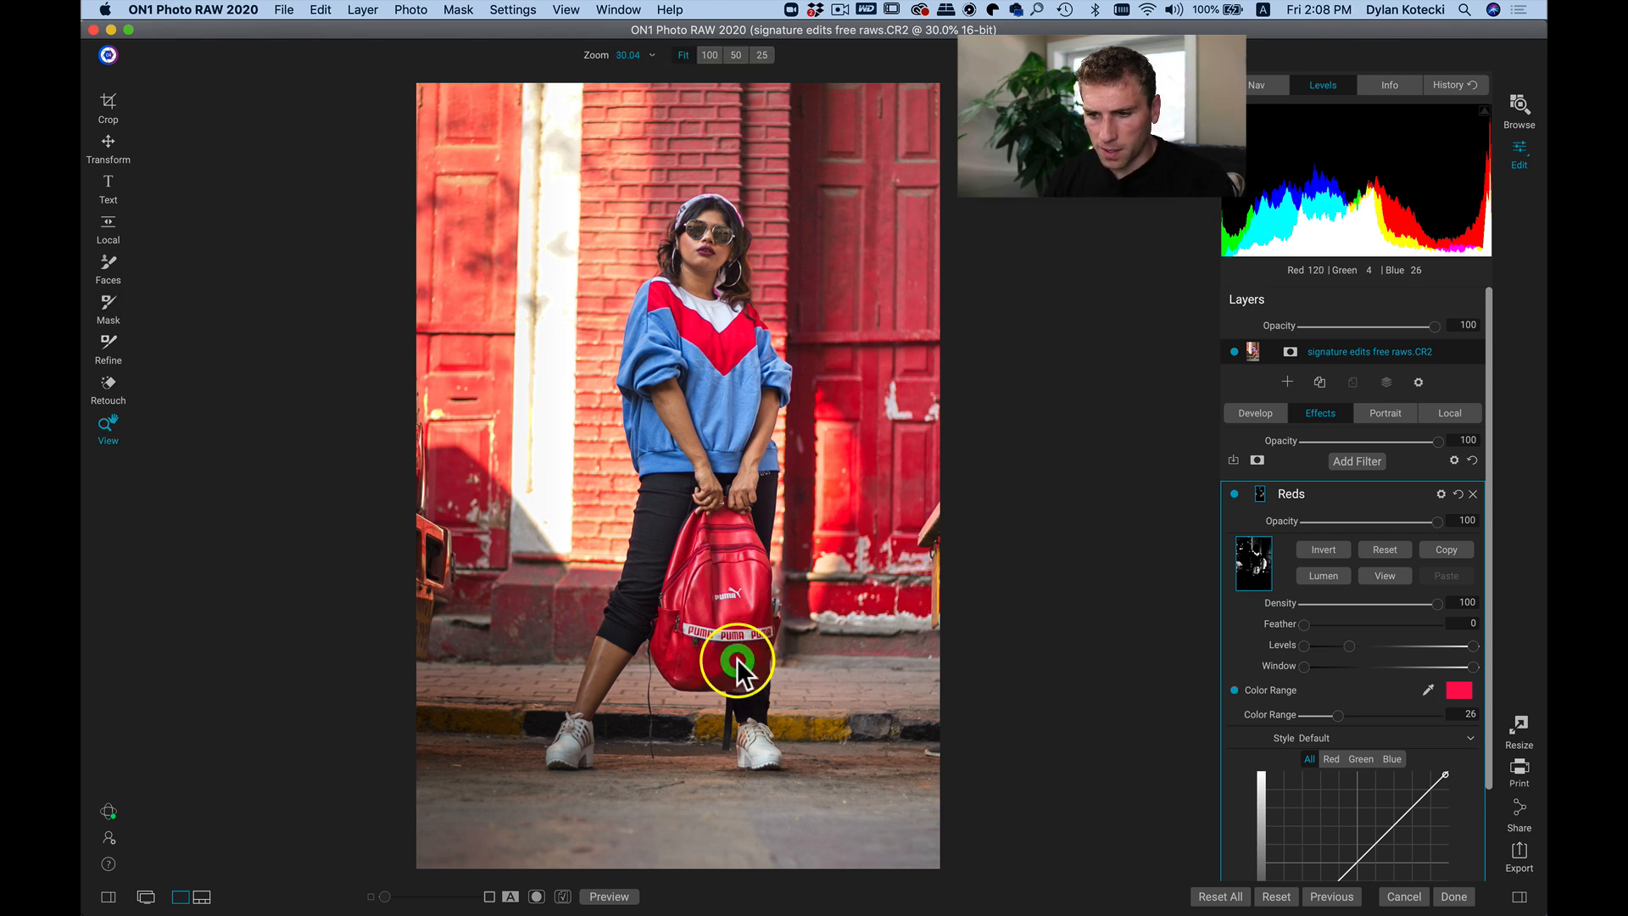
pyautogui.click(736, 658)
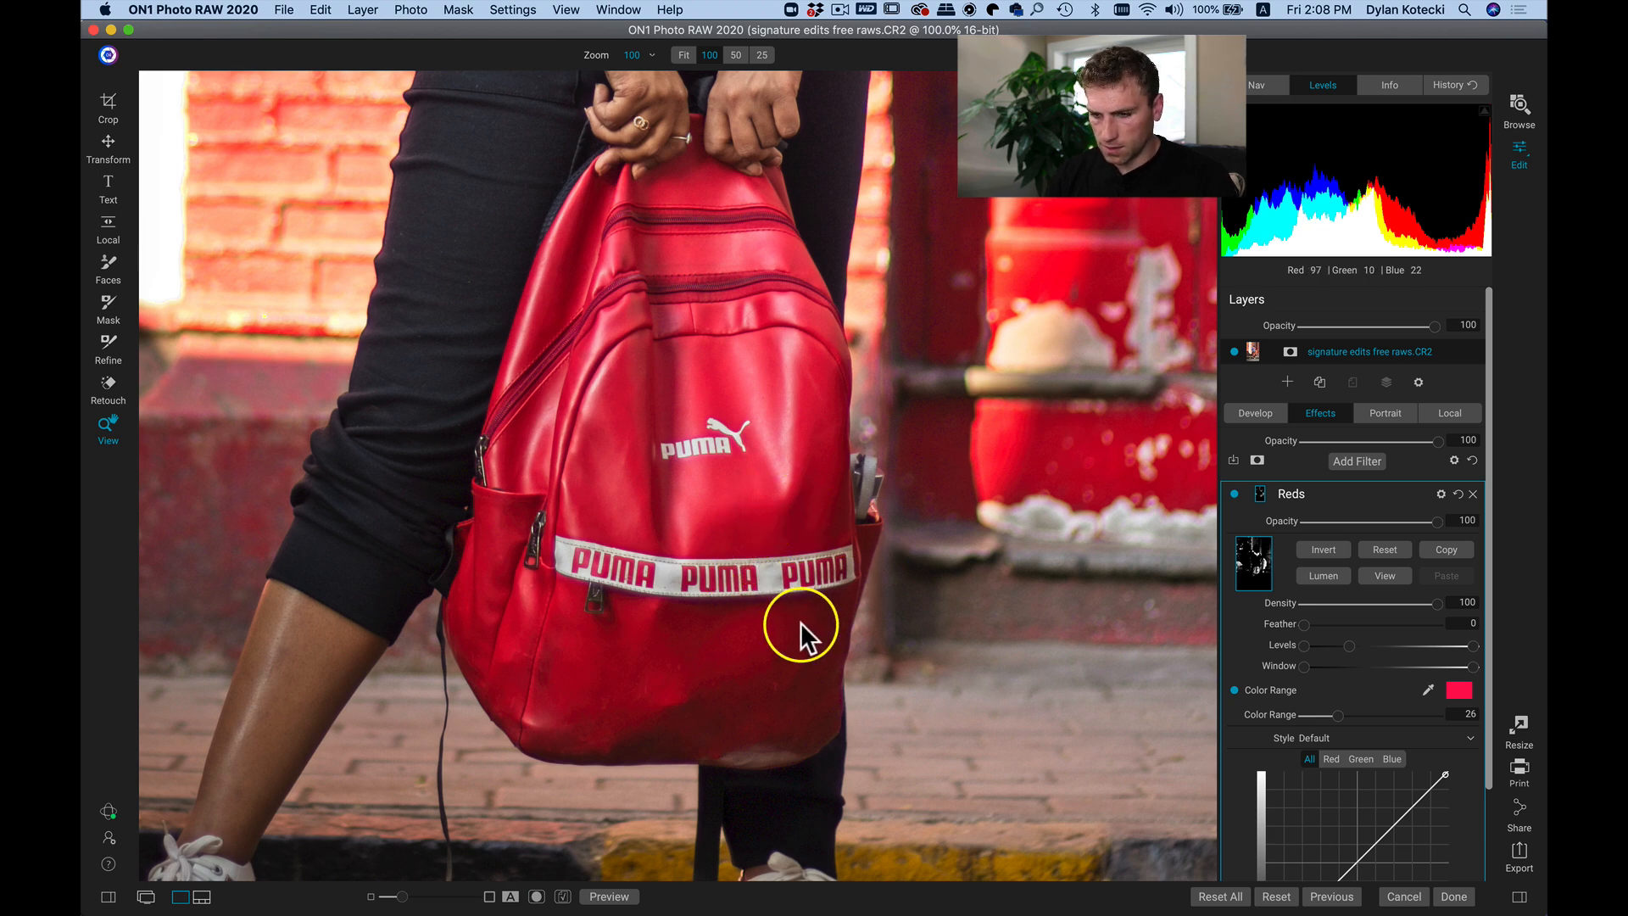
pyautogui.press('k')
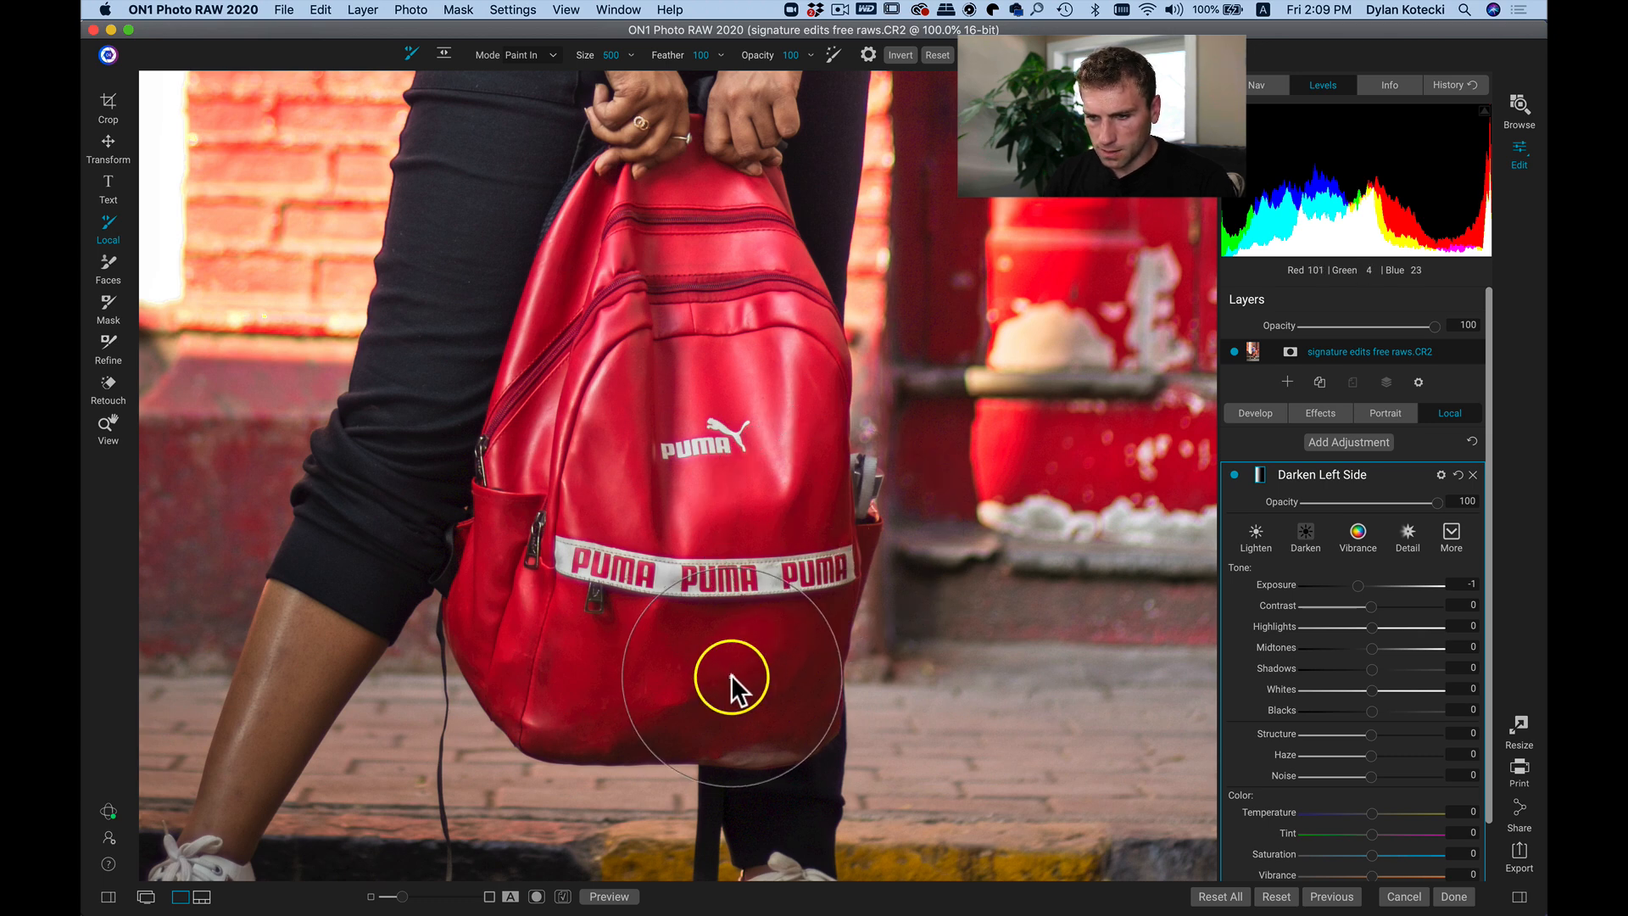
pyautogui.press('[')
pyautogui.press('[')
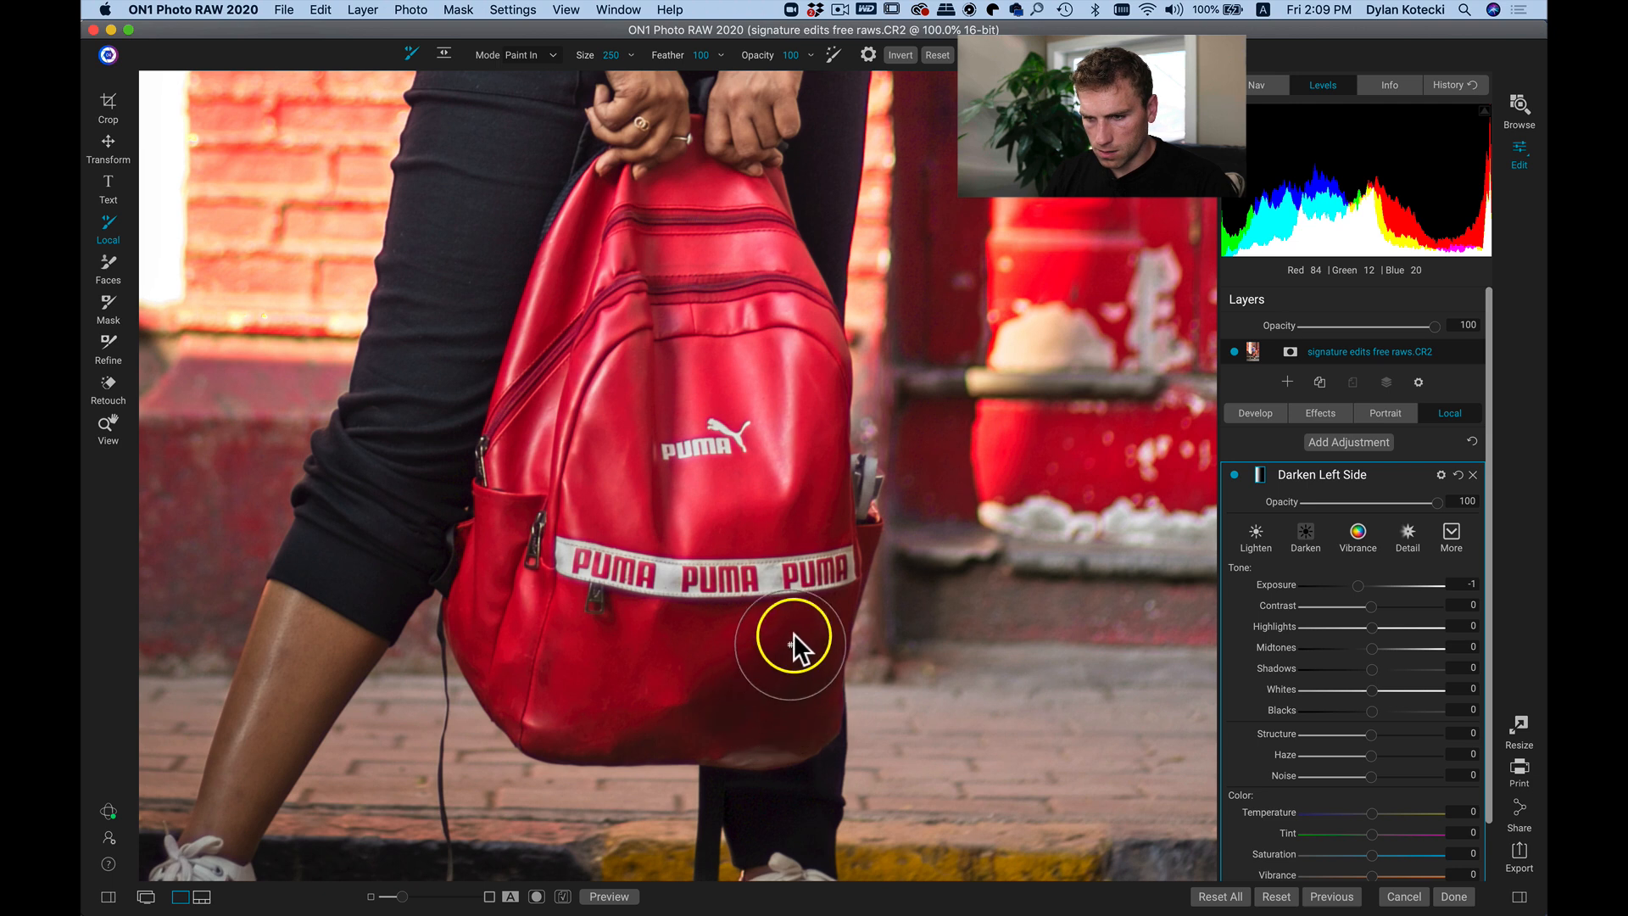
pyautogui.moveTo(670, 638)
pyautogui.mouseDown()
pyautogui.moveTo(633, 643)
pyautogui.moveTo(812, 663)
pyautogui.mouseUp()
pyautogui.press('super+z')
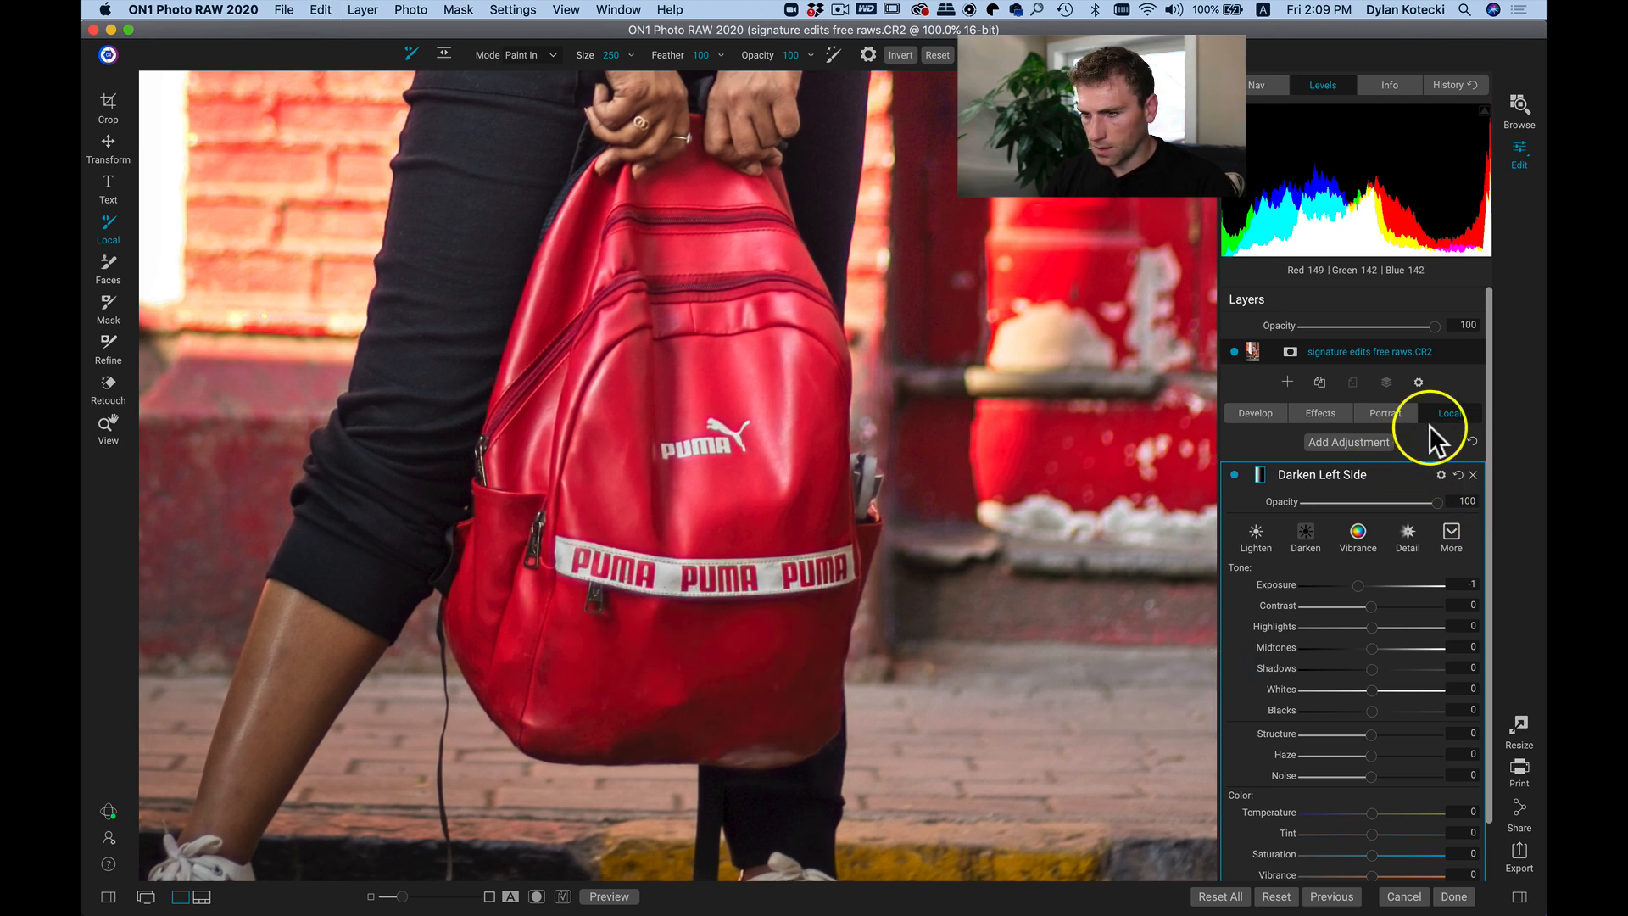
# Paint the lower part of the backpack into the Reds mask with a Paint In brush of size 250, checking the mask view.
pyautogui.click(1315, 410)
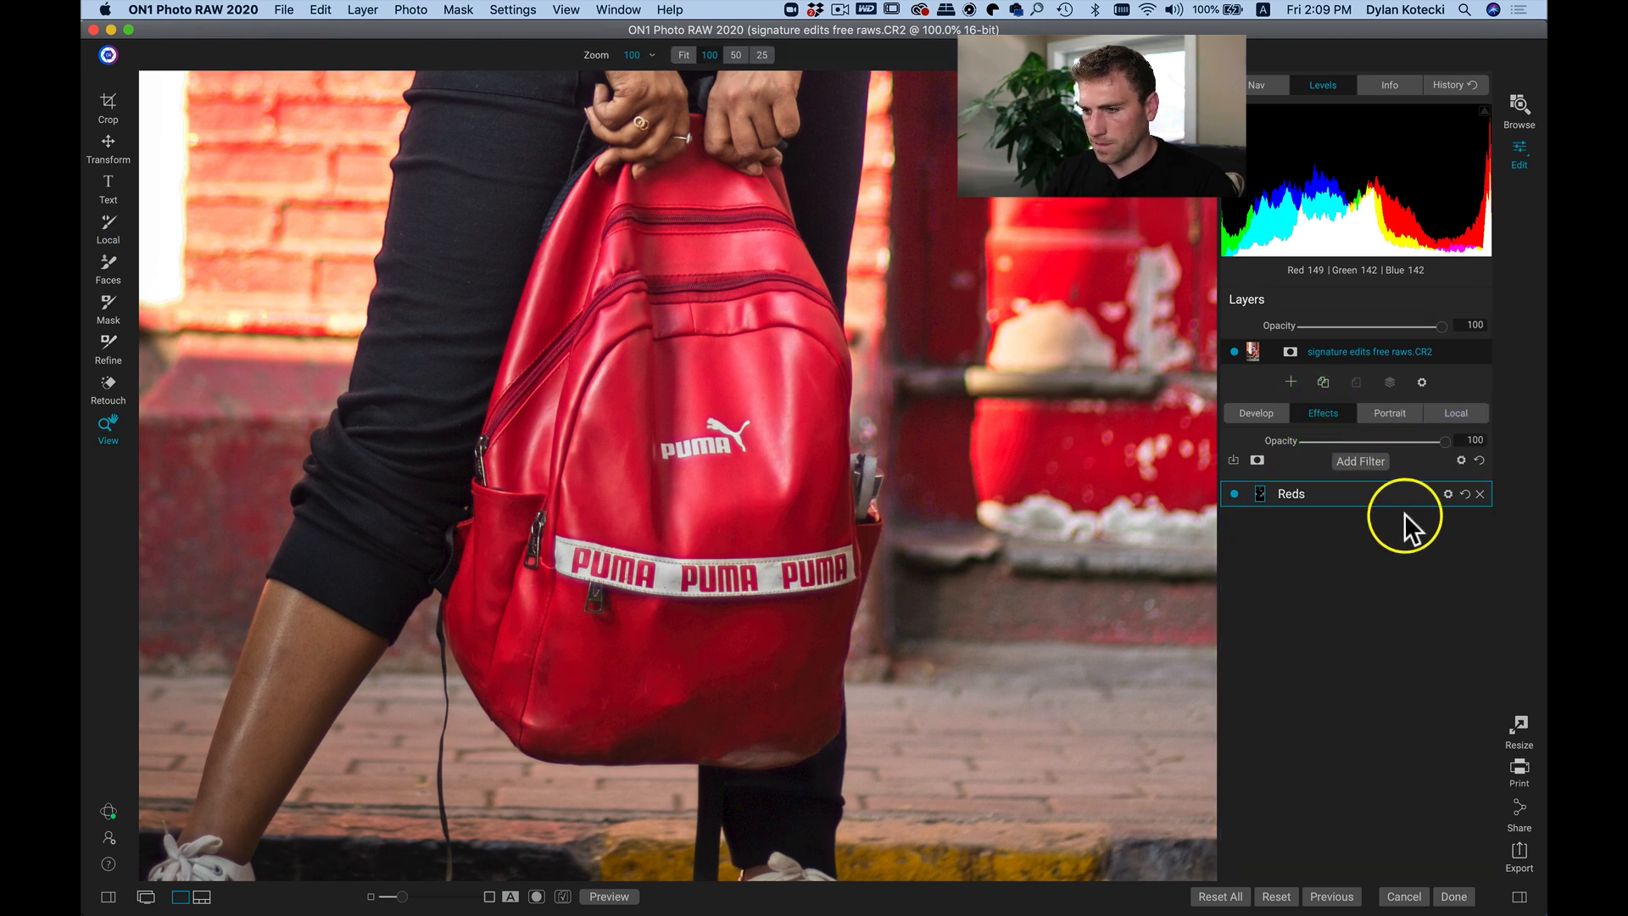
pyautogui.click(1422, 493)
pyautogui.press('b')
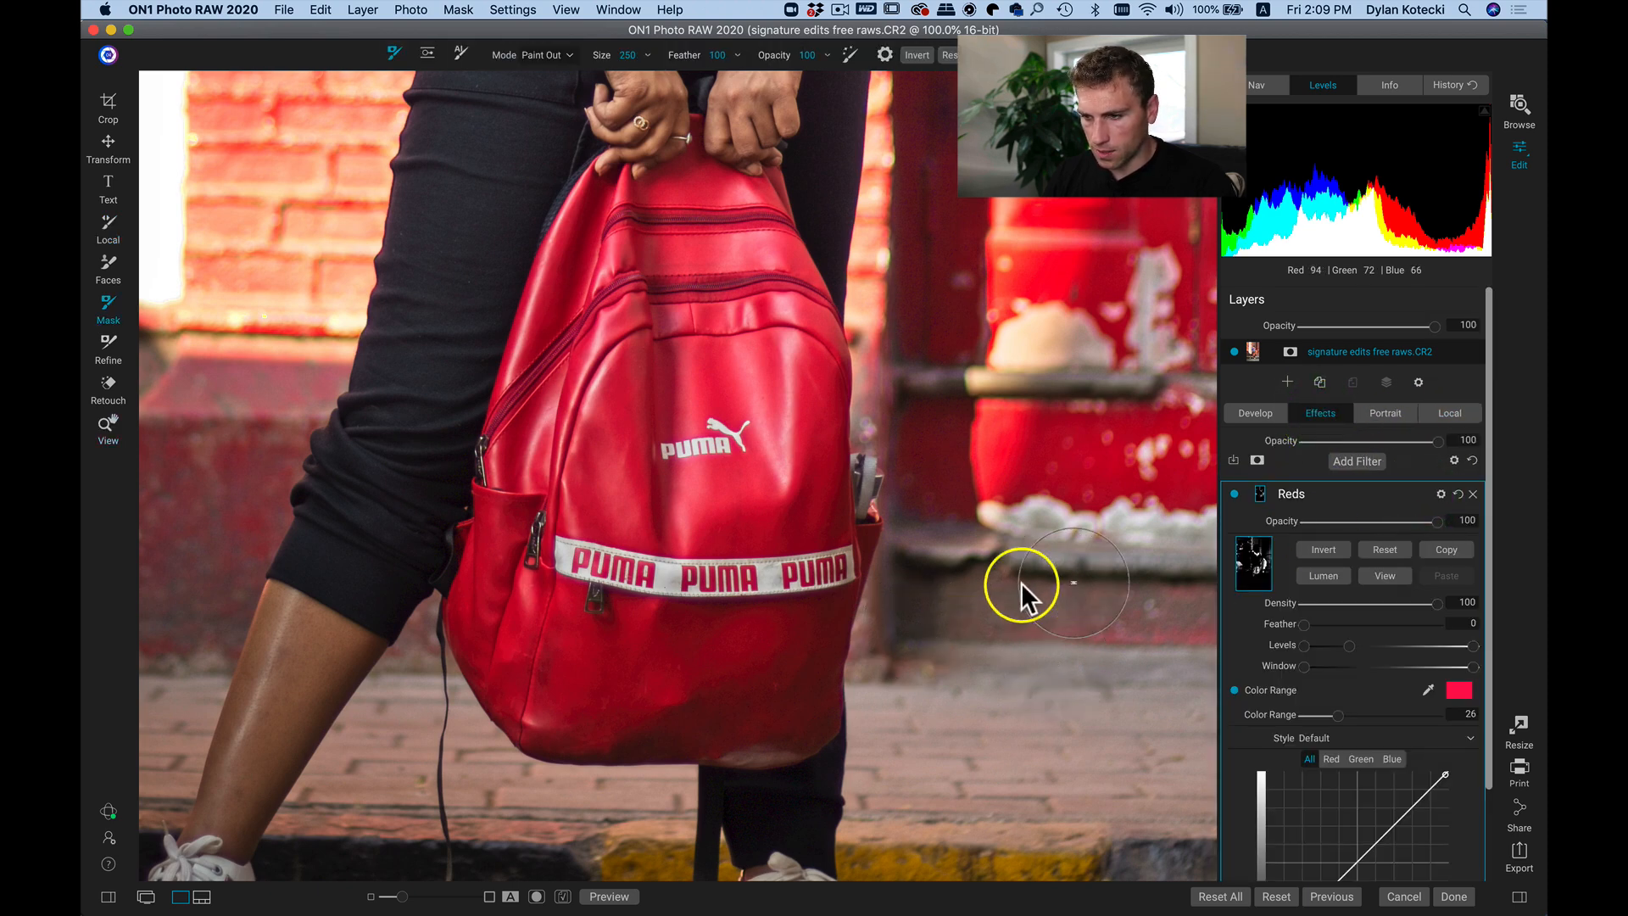
pyautogui.click(780, 709)
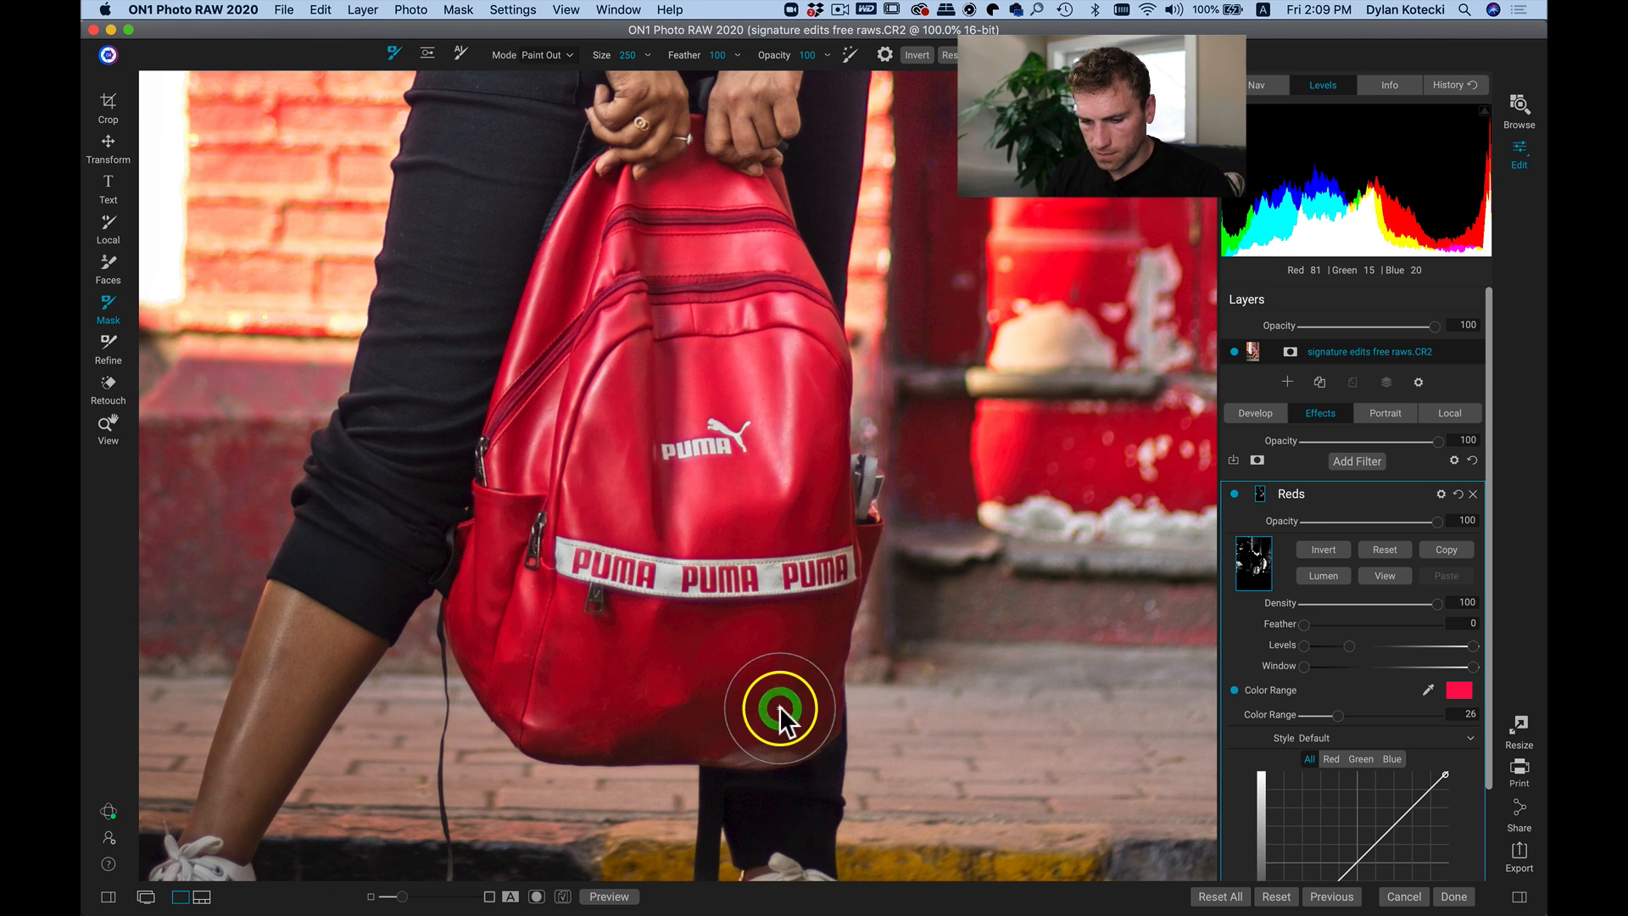
pyautogui.press('x')
pyautogui.moveTo(787, 633)
pyautogui.mouseDown()
pyautogui.moveTo(779, 698)
pyautogui.moveTo(566, 708)
pyautogui.moveTo(743, 723)
pyautogui.mouseUp()
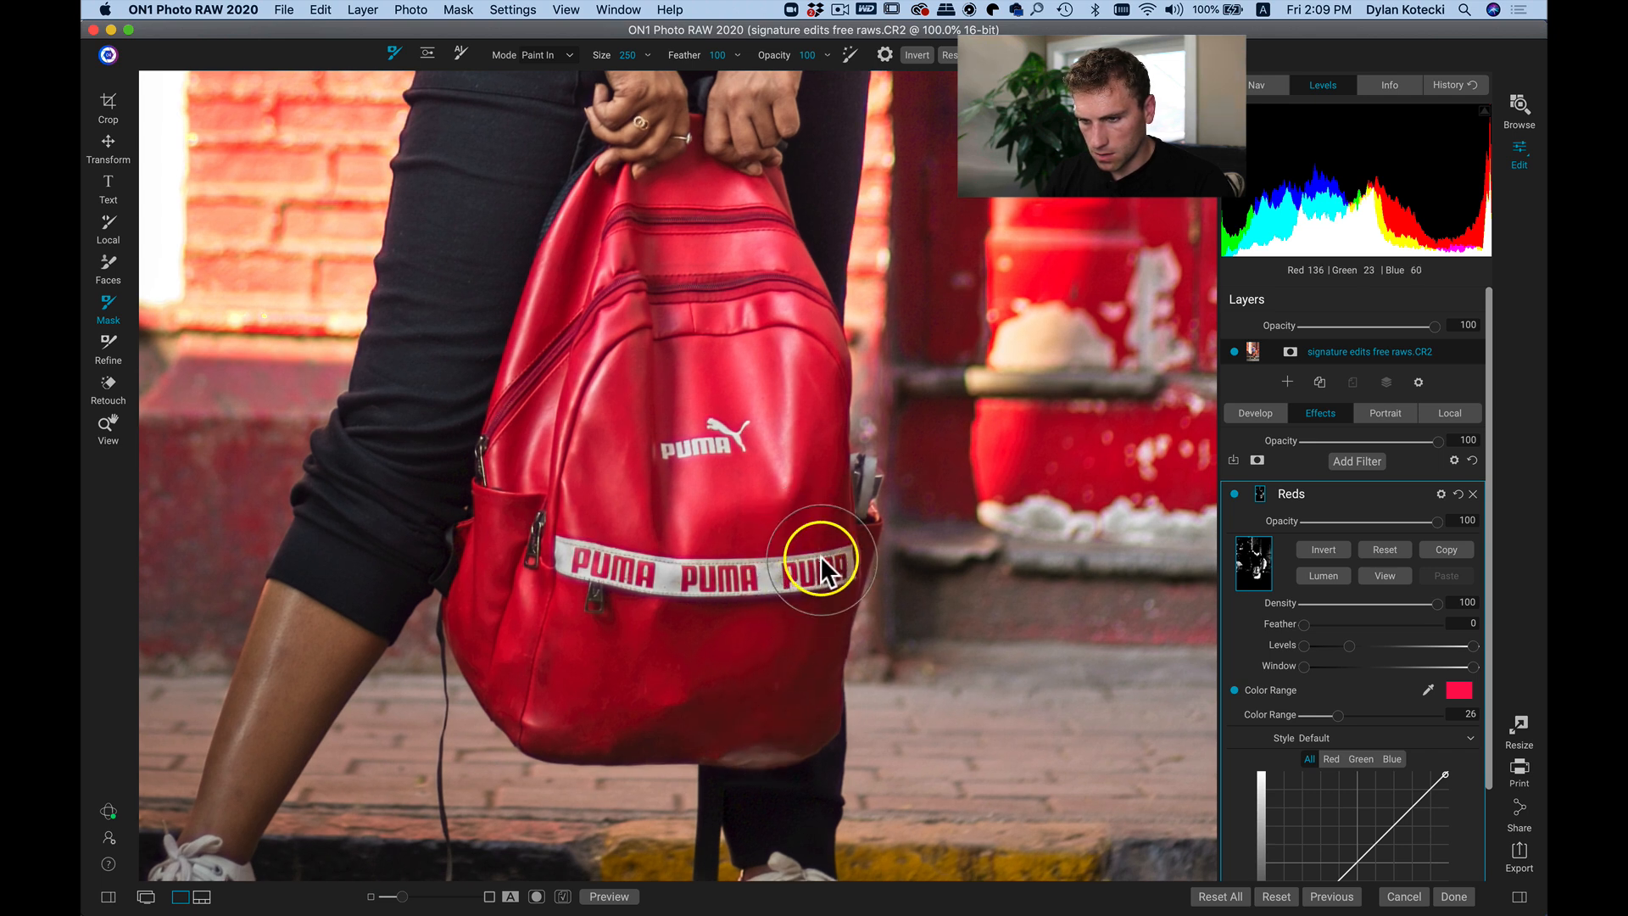
pyautogui.click(777, 450)
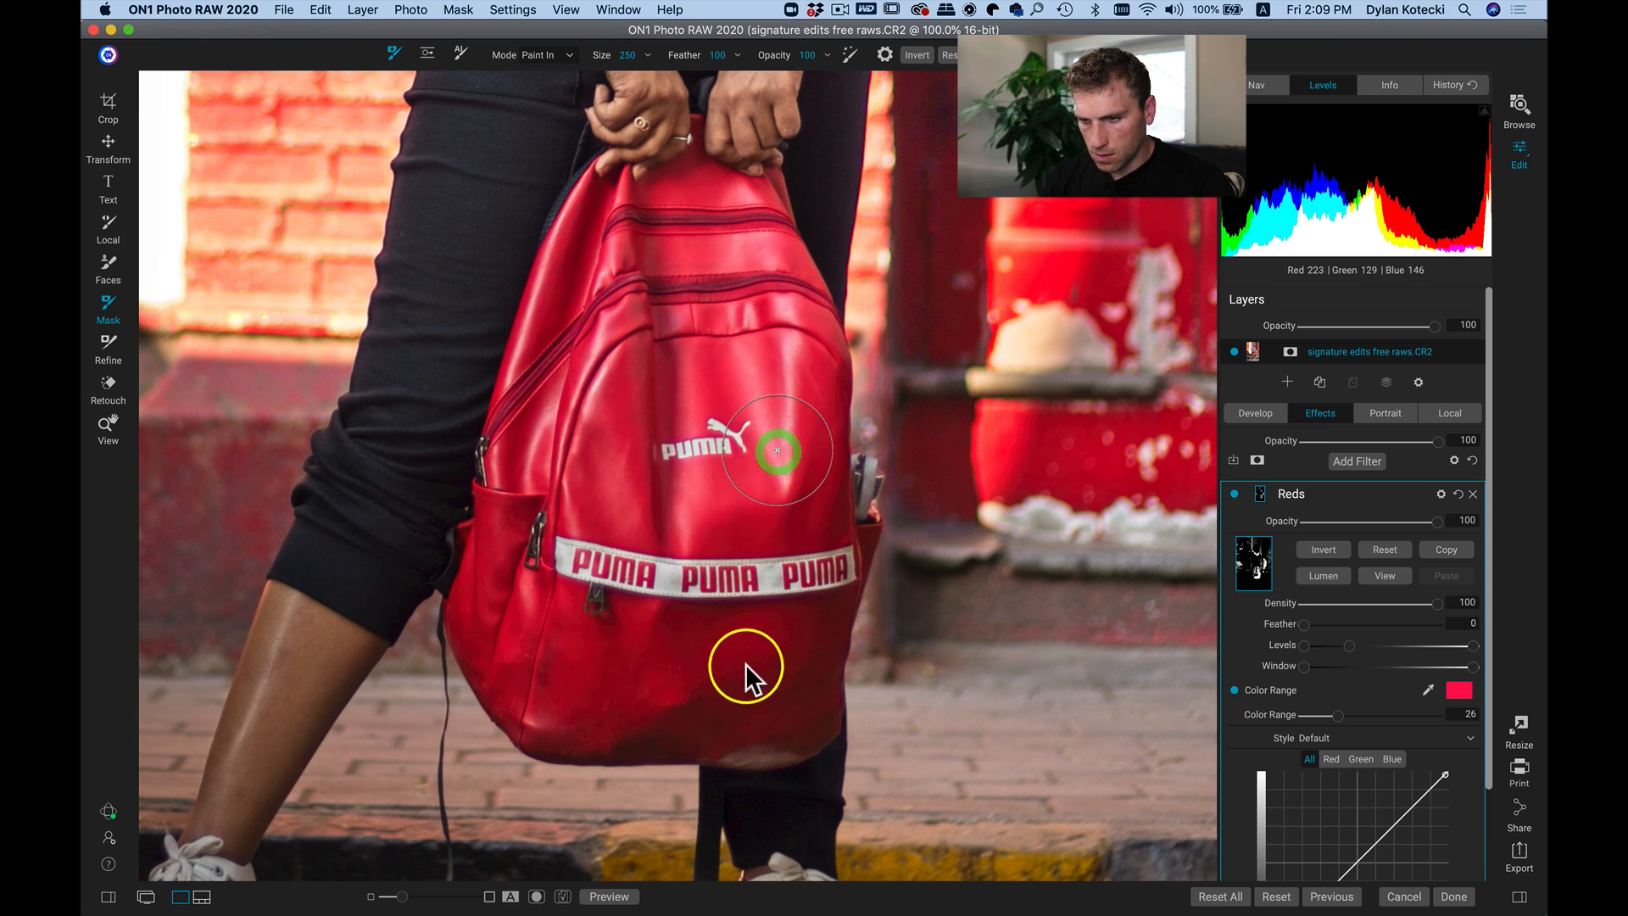
pyautogui.click(1381, 576)
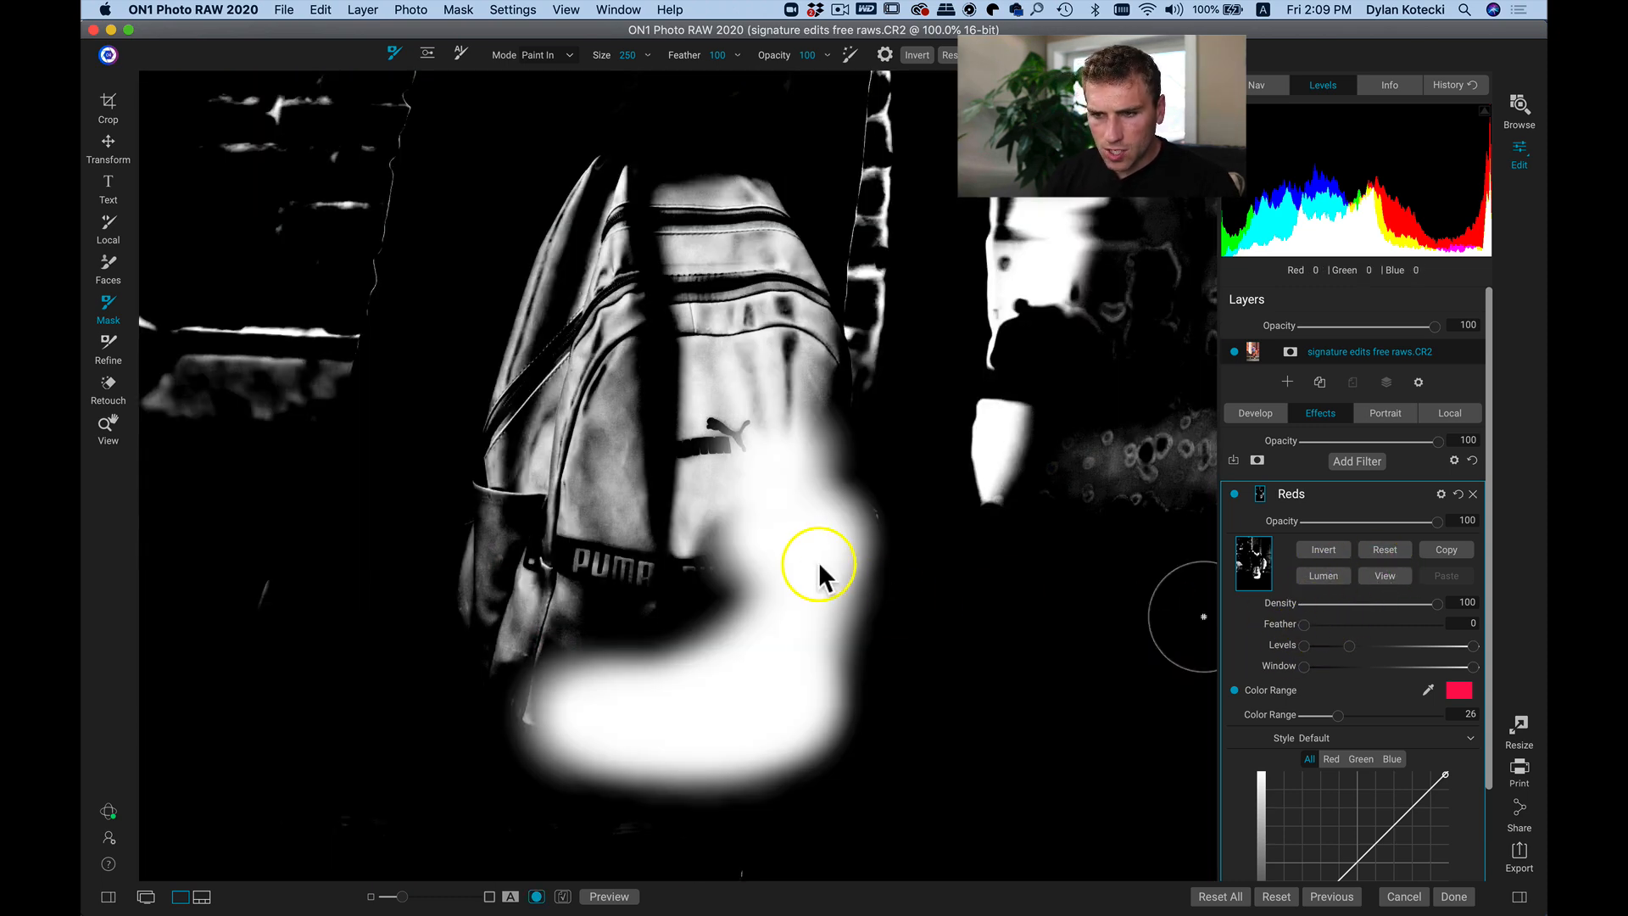
pyautogui.moveTo(719, 643)
pyautogui.mouseDown()
pyautogui.moveTo(595, 623)
pyautogui.moveTo(630, 642)
pyautogui.moveTo(578, 679)
pyautogui.moveTo(552, 653)
pyautogui.moveTo(721, 669)
pyautogui.mouseUp()
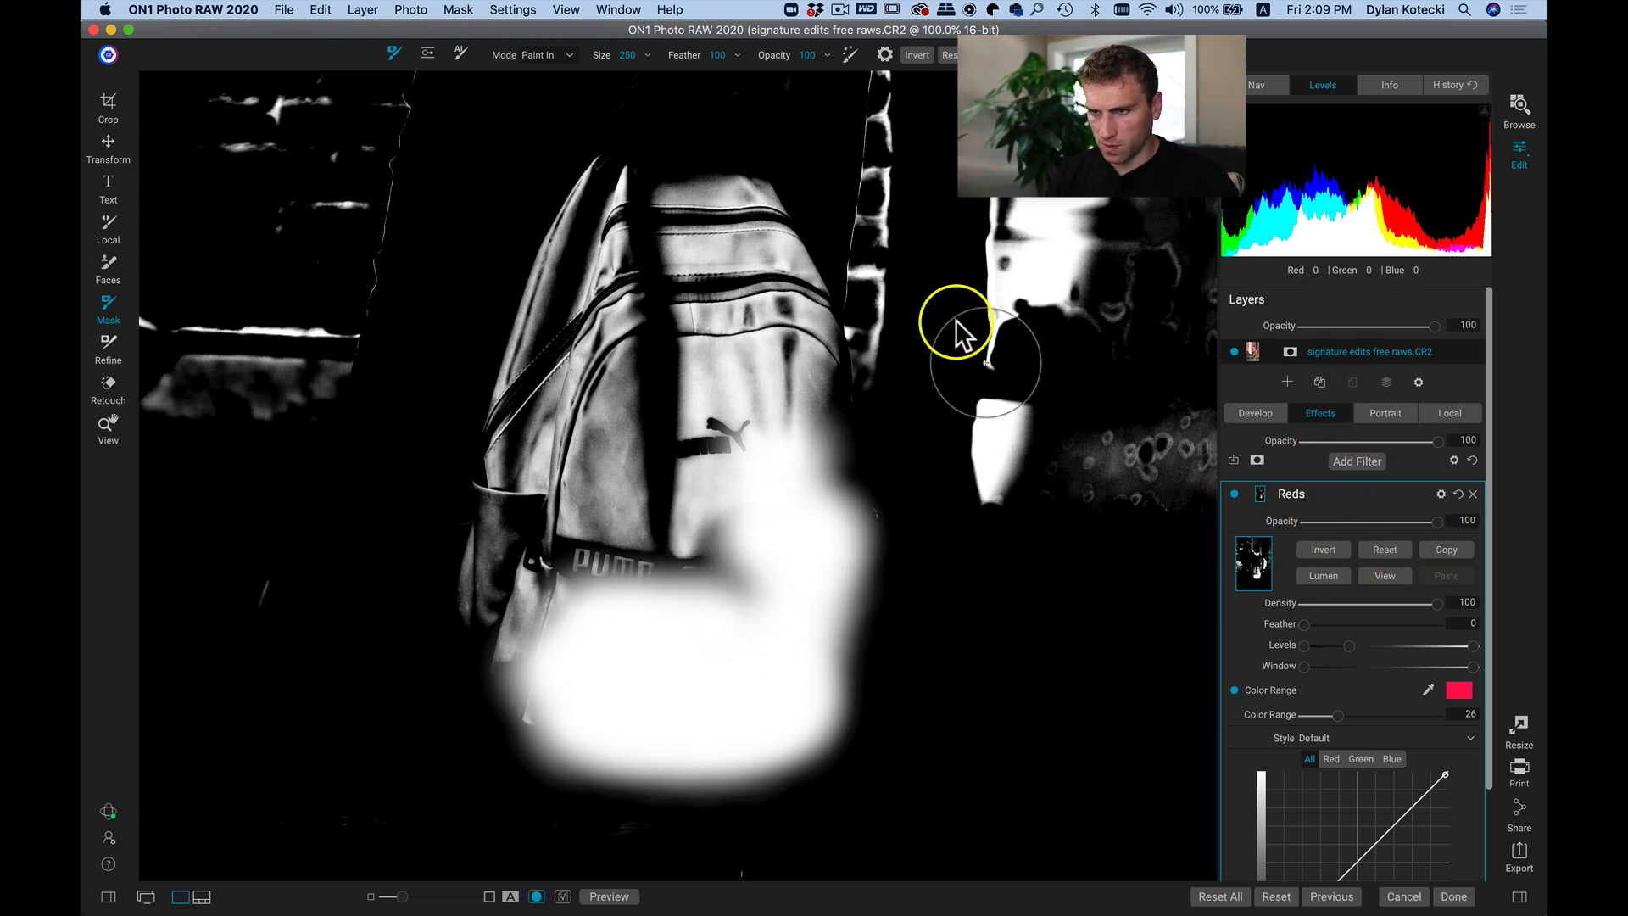
# Undo the brush strokes painted into the Reds mask over the backpack.
pyautogui.press('super+z')
pyautogui.press('super+z')
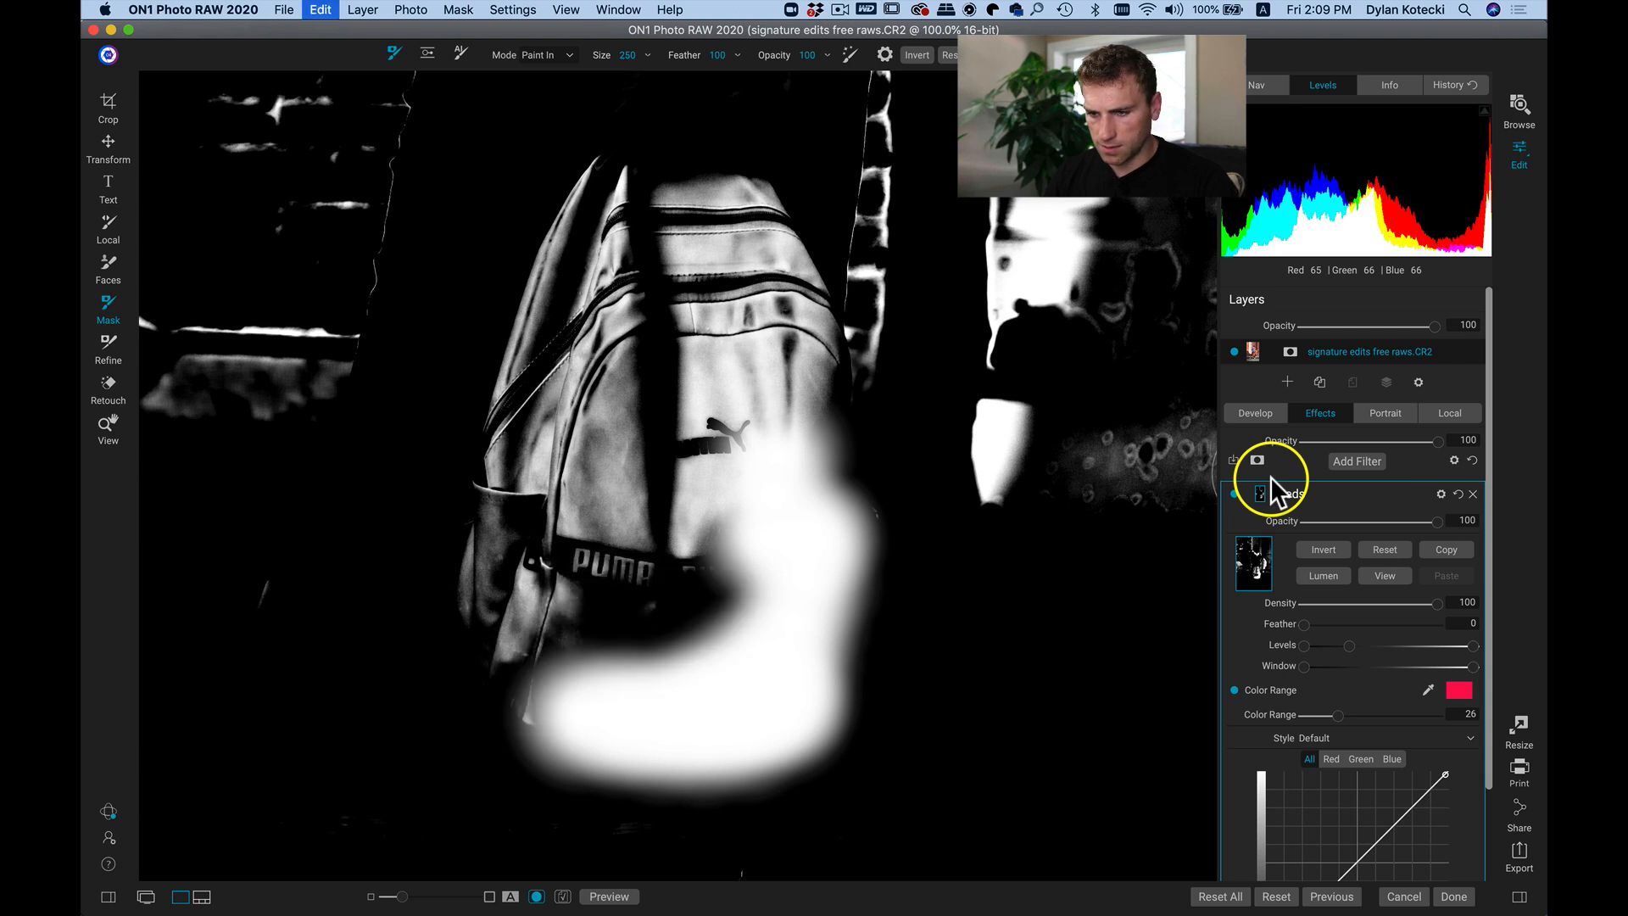
pyautogui.press('super+z')
pyautogui.press('super+z')
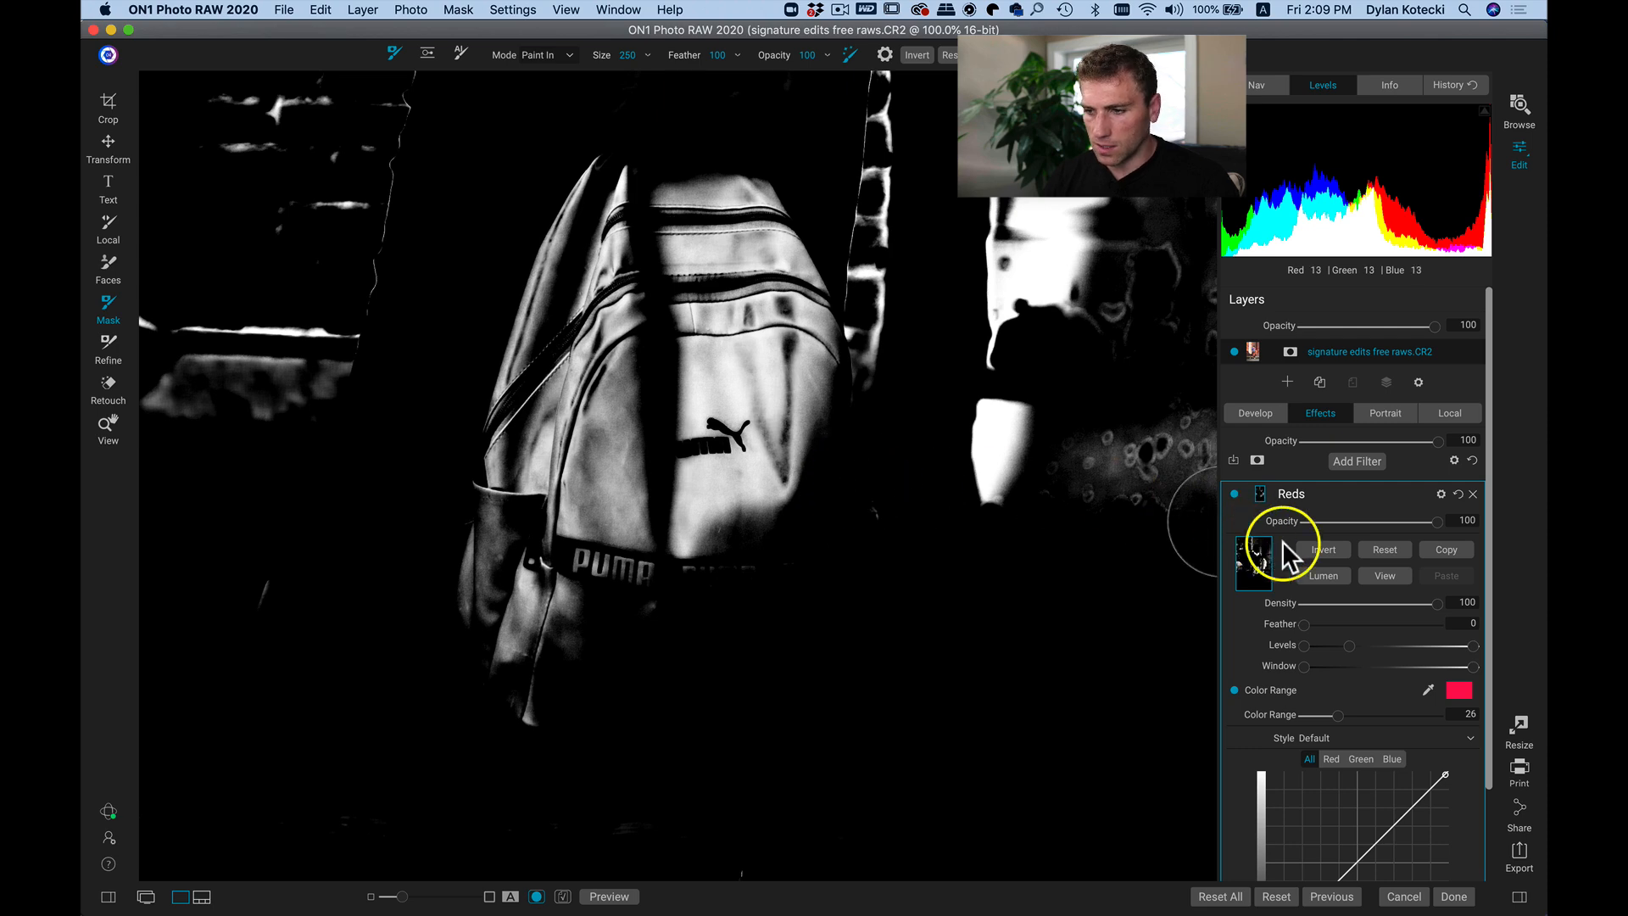
# Shape the Reds curve with points at In 62, Out 18 and In 139, Out 116, and compare with the filter off.
pyautogui.click(1384, 576)
pyautogui.scroll(-1, 1330, 770)
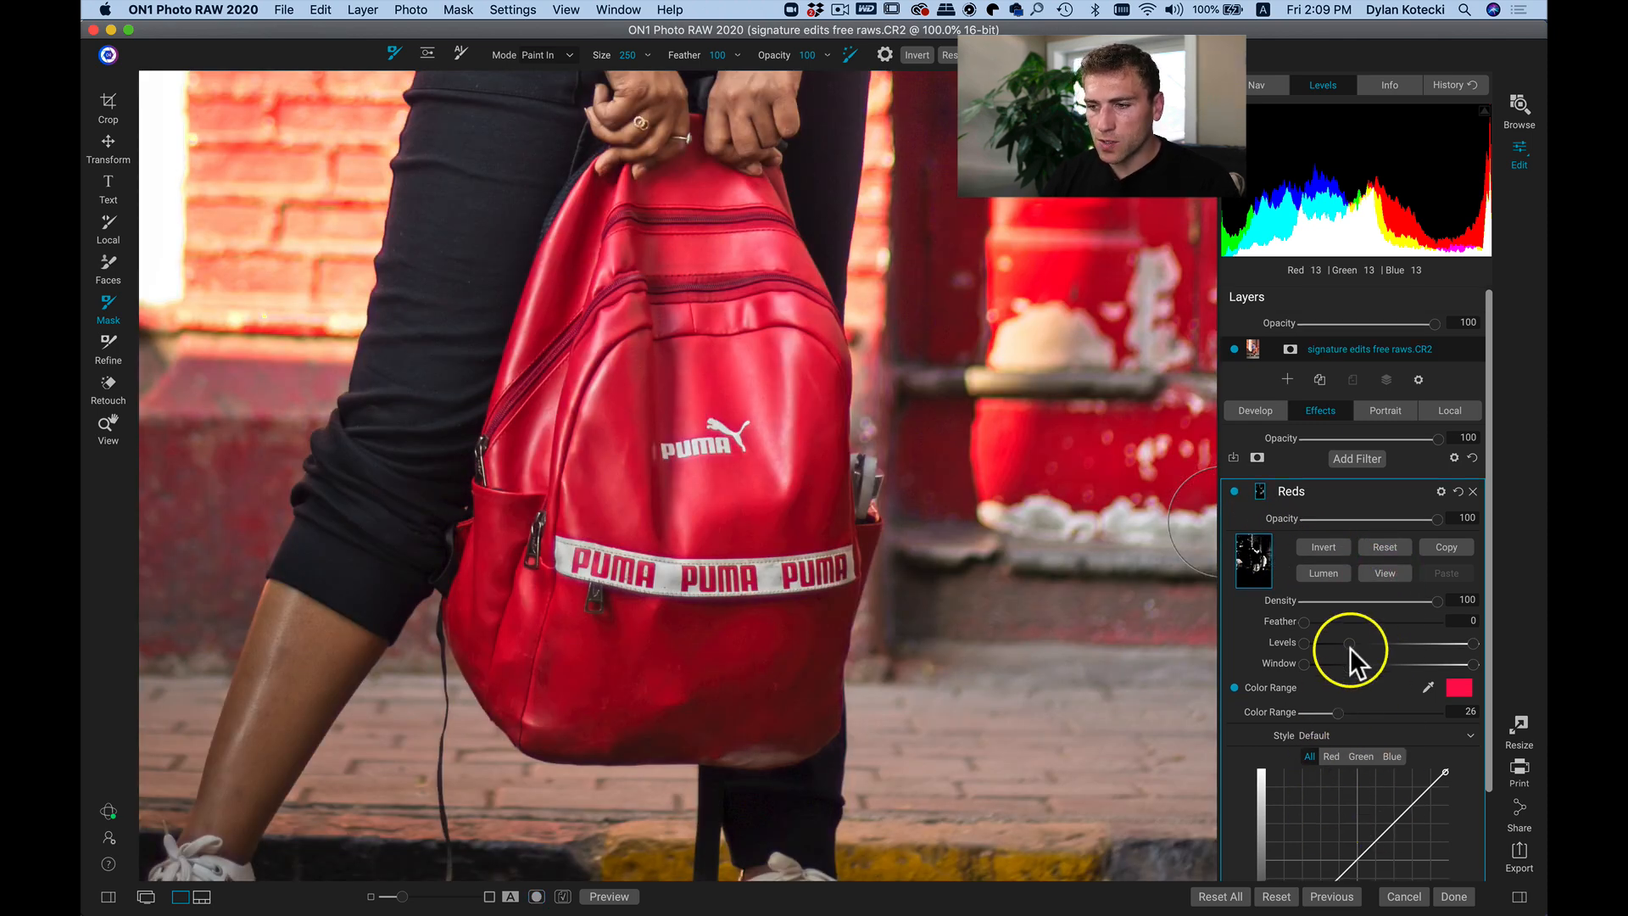
pyautogui.scroll(-3, 1350, 650)
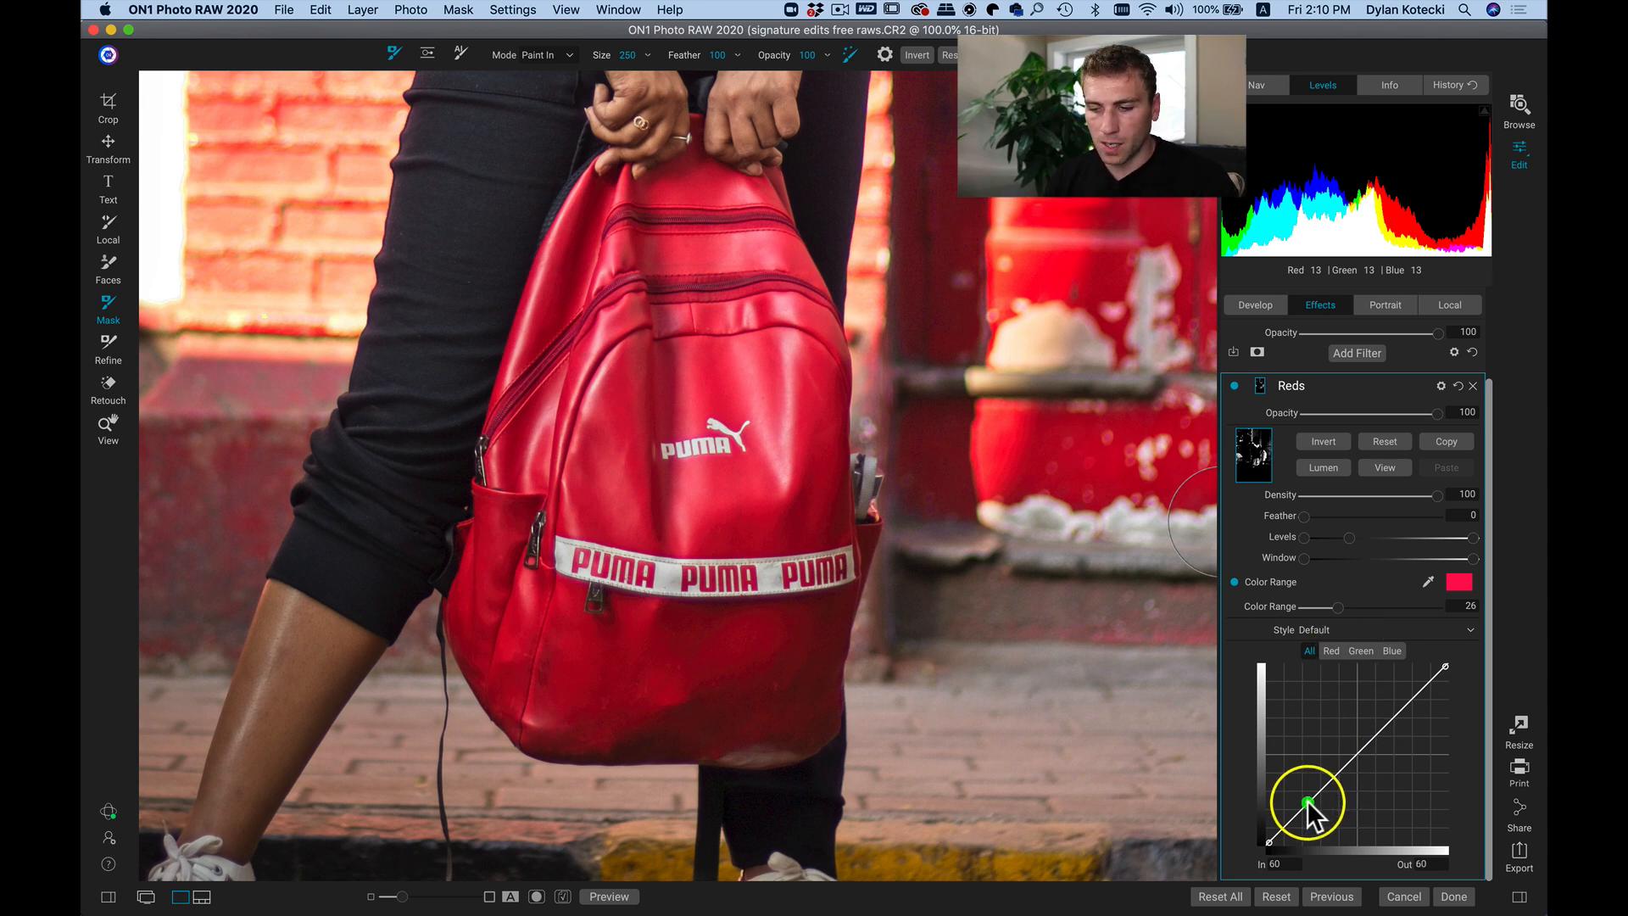
pyautogui.moveTo(1306, 801)
pyautogui.mouseDown()
pyautogui.moveTo(1306, 841)
pyautogui.moveTo(1309, 828)
pyautogui.mouseUp()
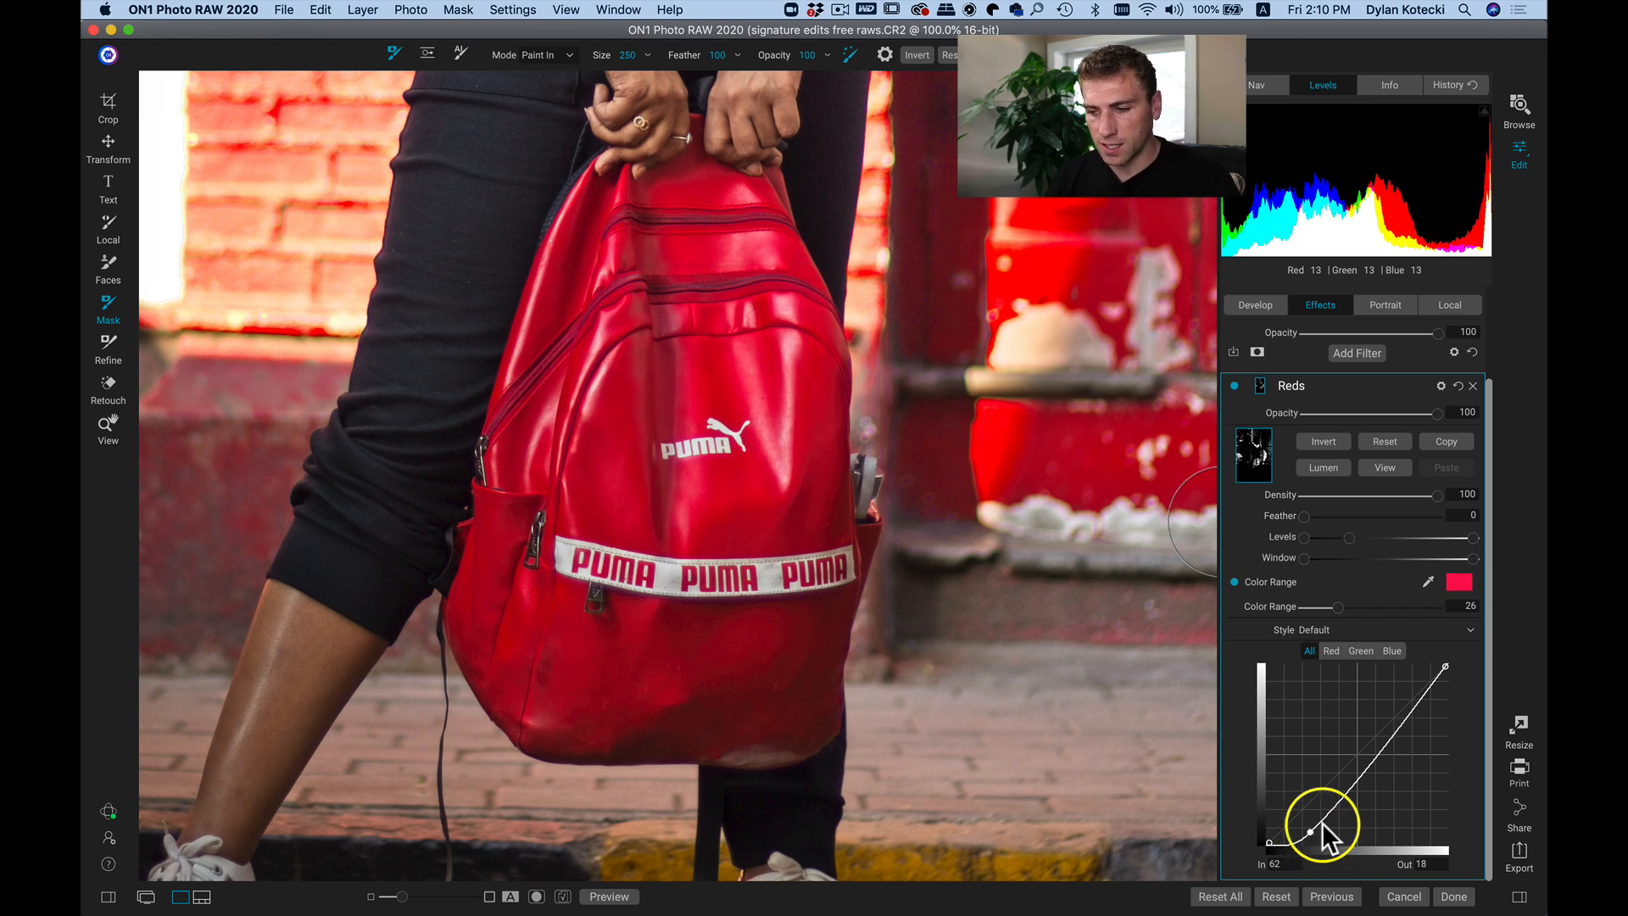
pyautogui.moveTo(1367, 765); pyautogui.dragTo(1365, 758)
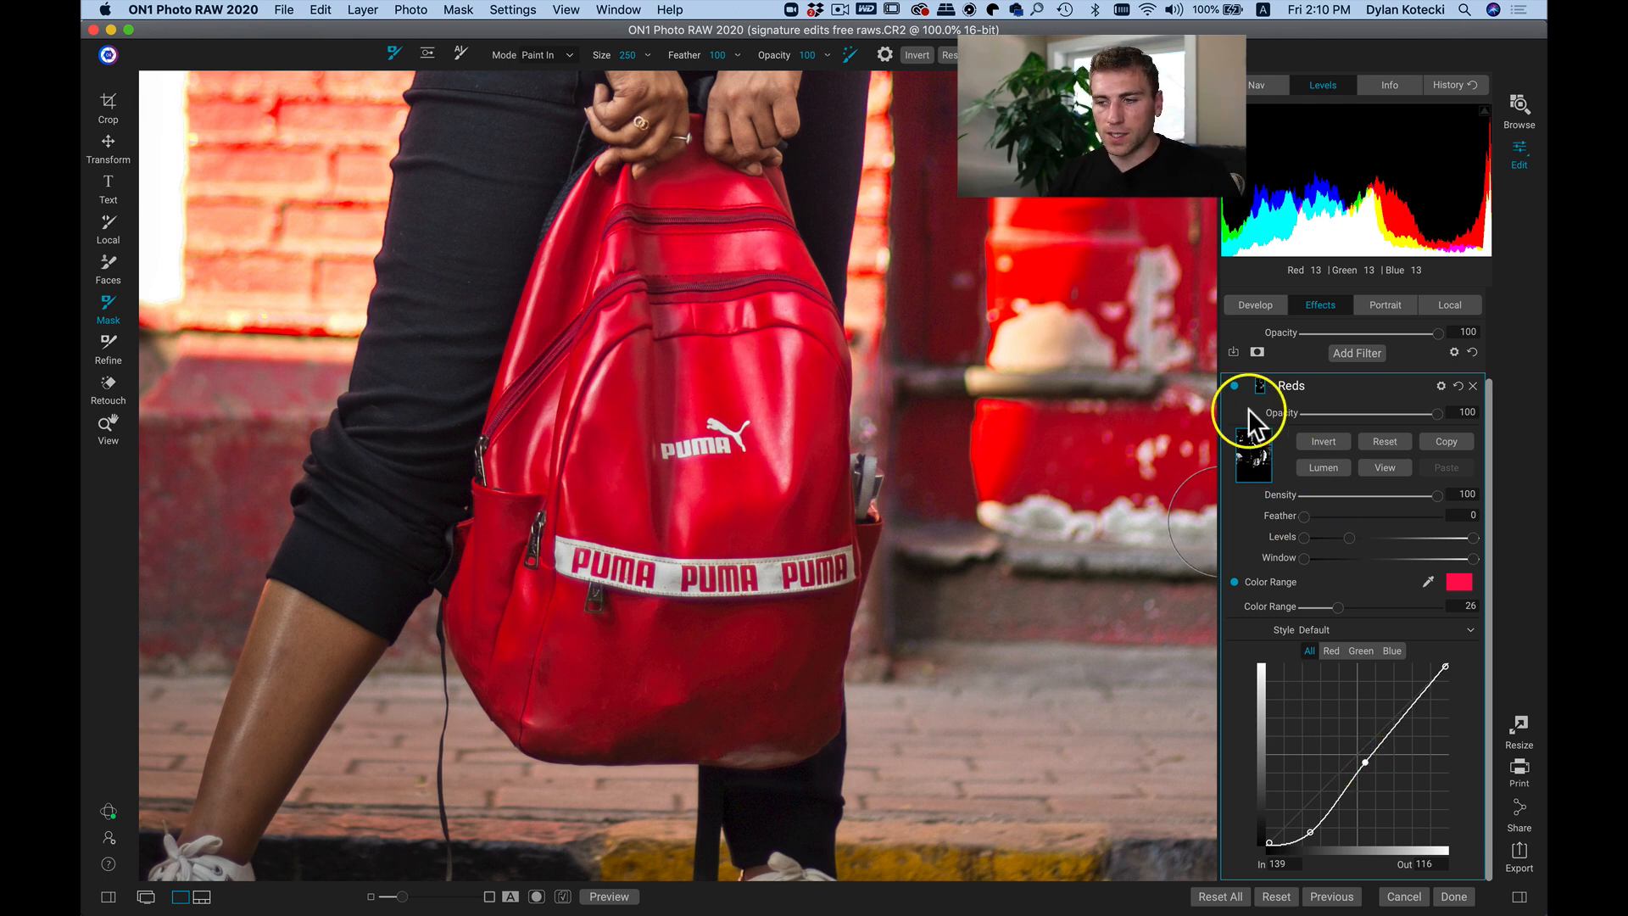
pyautogui.click(1233, 383)
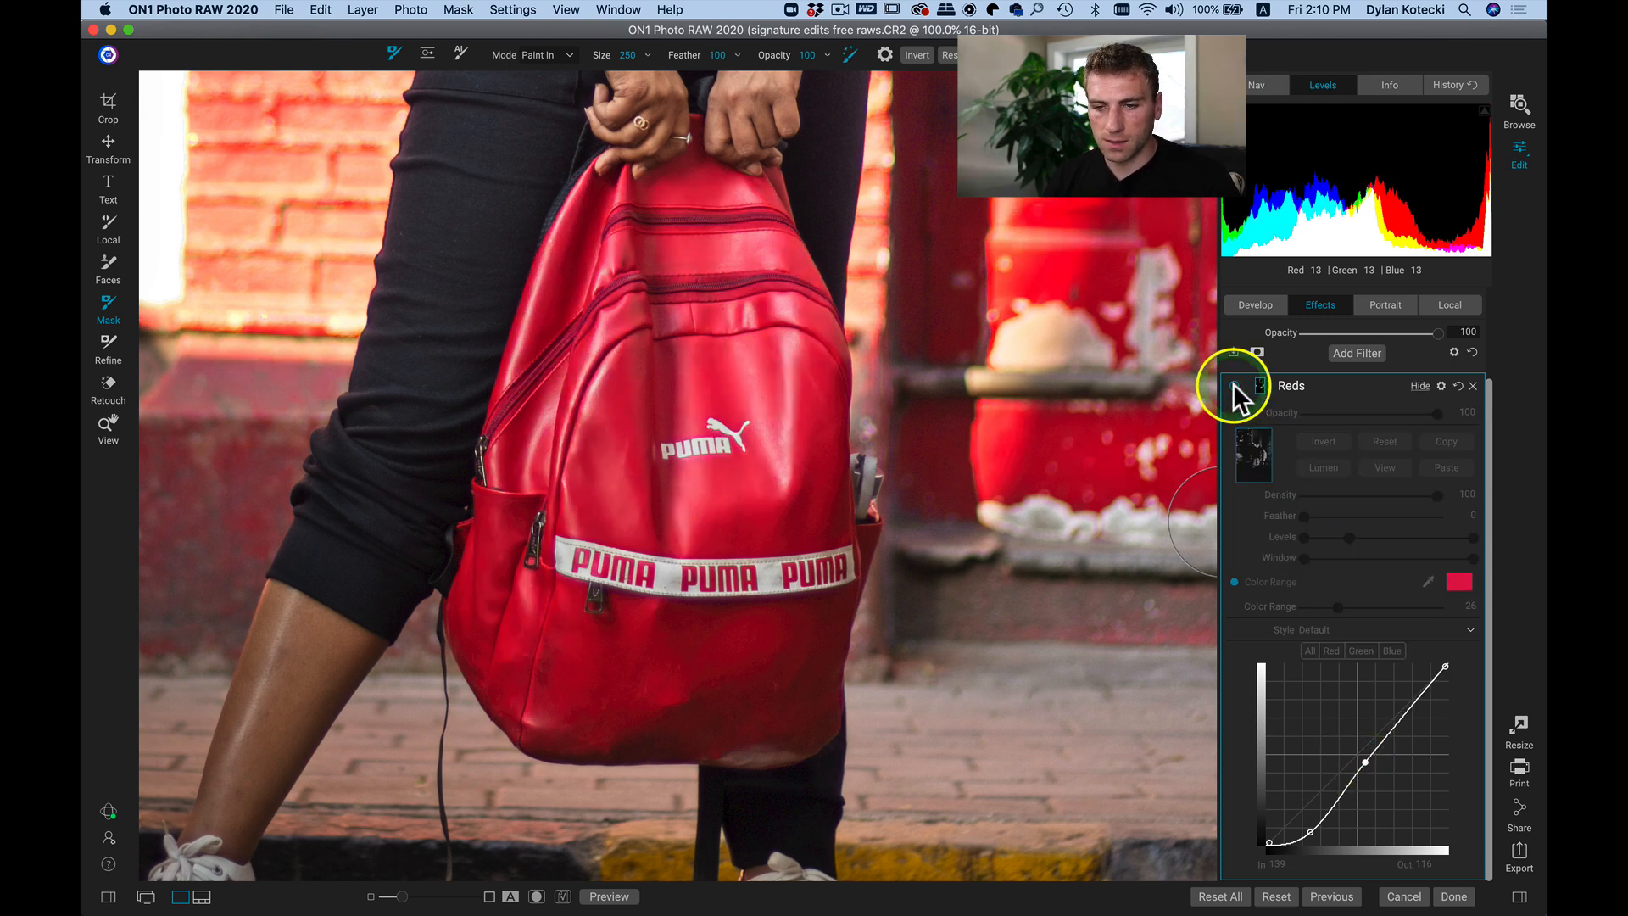
# Turn the Reds filter back on and paint the lower part of the backpack into its mask with a Paint In brush of size 400.
pyautogui.click(1233, 383)
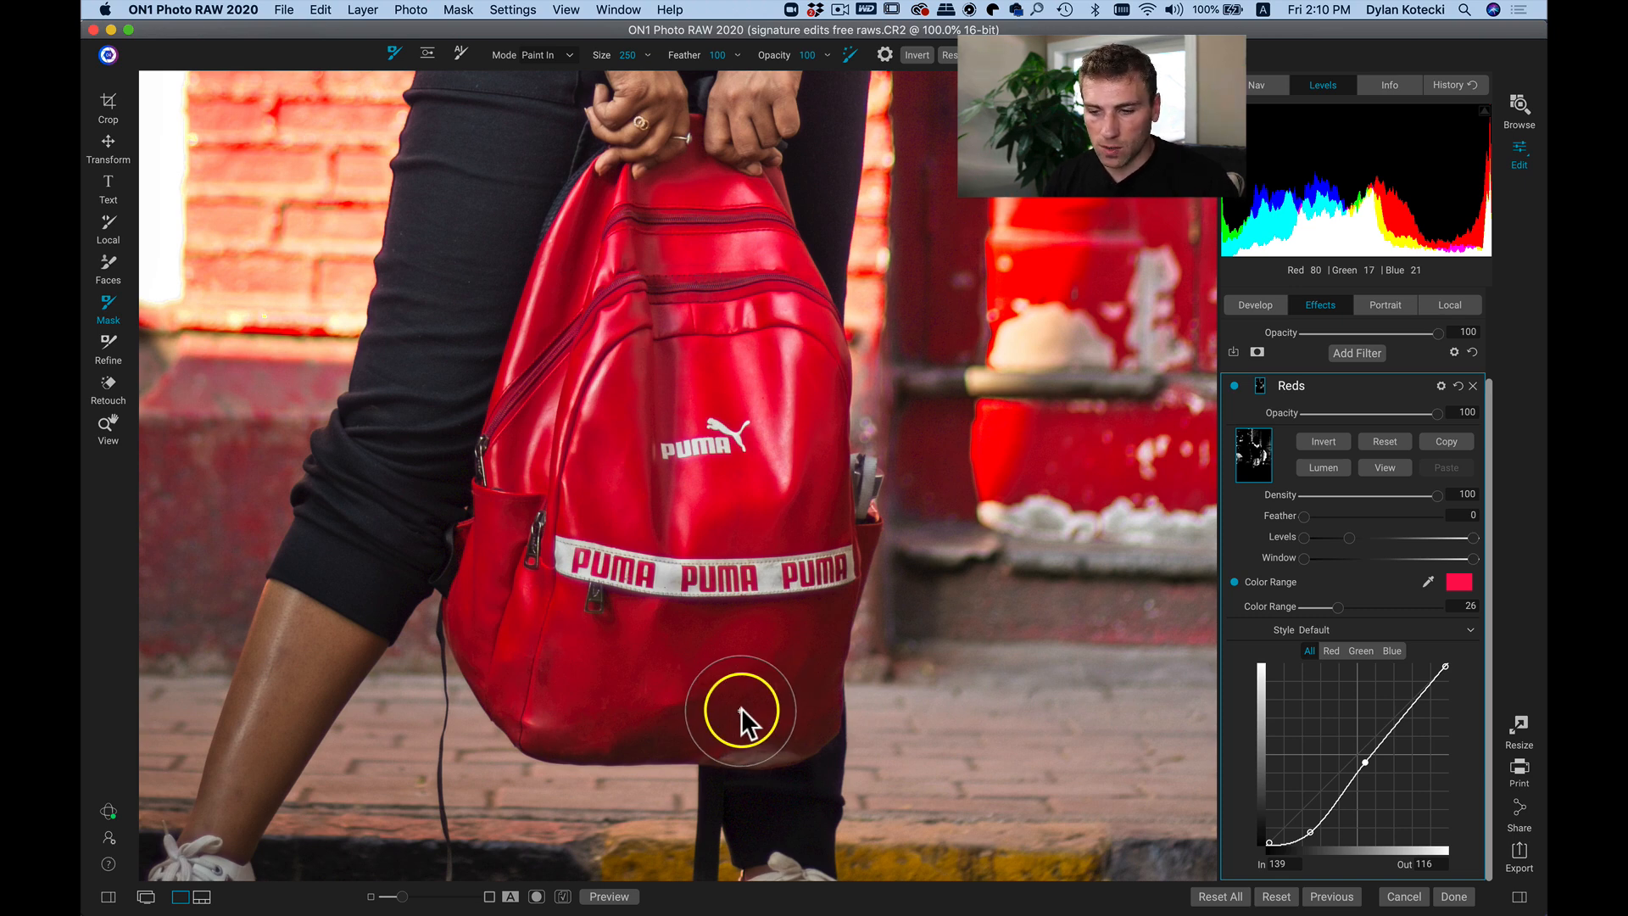
pyautogui.press(']')
pyautogui.press(']')
pyautogui.press(']')
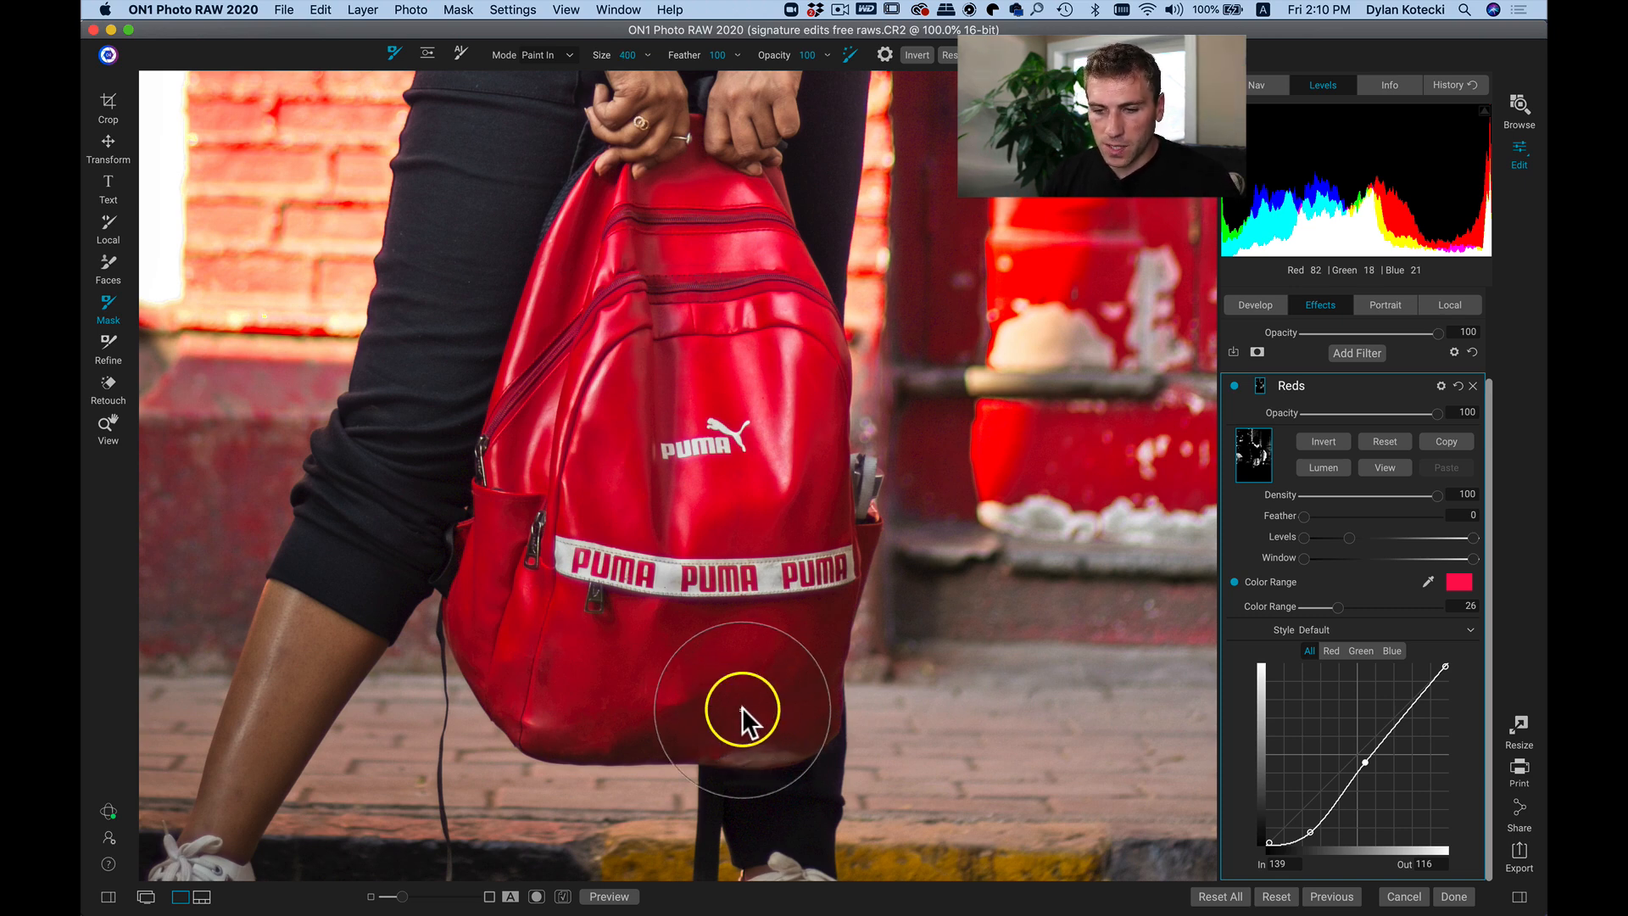
pyautogui.click(777, 699)
pyautogui.click(778, 673)
pyautogui.moveTo(777, 670)
pyautogui.mouseDown()
pyautogui.moveTo(616, 653)
pyautogui.moveTo(583, 685)
pyautogui.moveTo(745, 703)
pyautogui.moveTo(788, 686)
pyautogui.mouseUp()
# Paint the side, upper and middle parts of the backpack into the Reds mask with the same brush.
pyautogui.moveTo(547, 663)
pyautogui.mouseDown()
pyautogui.moveTo(519, 689)
pyautogui.moveTo(496, 660)
pyautogui.moveTo(502, 563)
pyautogui.moveTo(582, 451)
pyautogui.moveTo(711, 448)
pyautogui.moveTo(904, 585)
pyautogui.moveTo(711, 563)
pyautogui.moveTo(612, 426)
pyautogui.moveTo(604, 487)
pyautogui.moveTo(738, 366)
pyautogui.moveTo(786, 428)
pyautogui.moveTo(775, 466)
pyautogui.moveTo(729, 231)
pyautogui.moveTo(716, 247)
pyautogui.mouseUp()
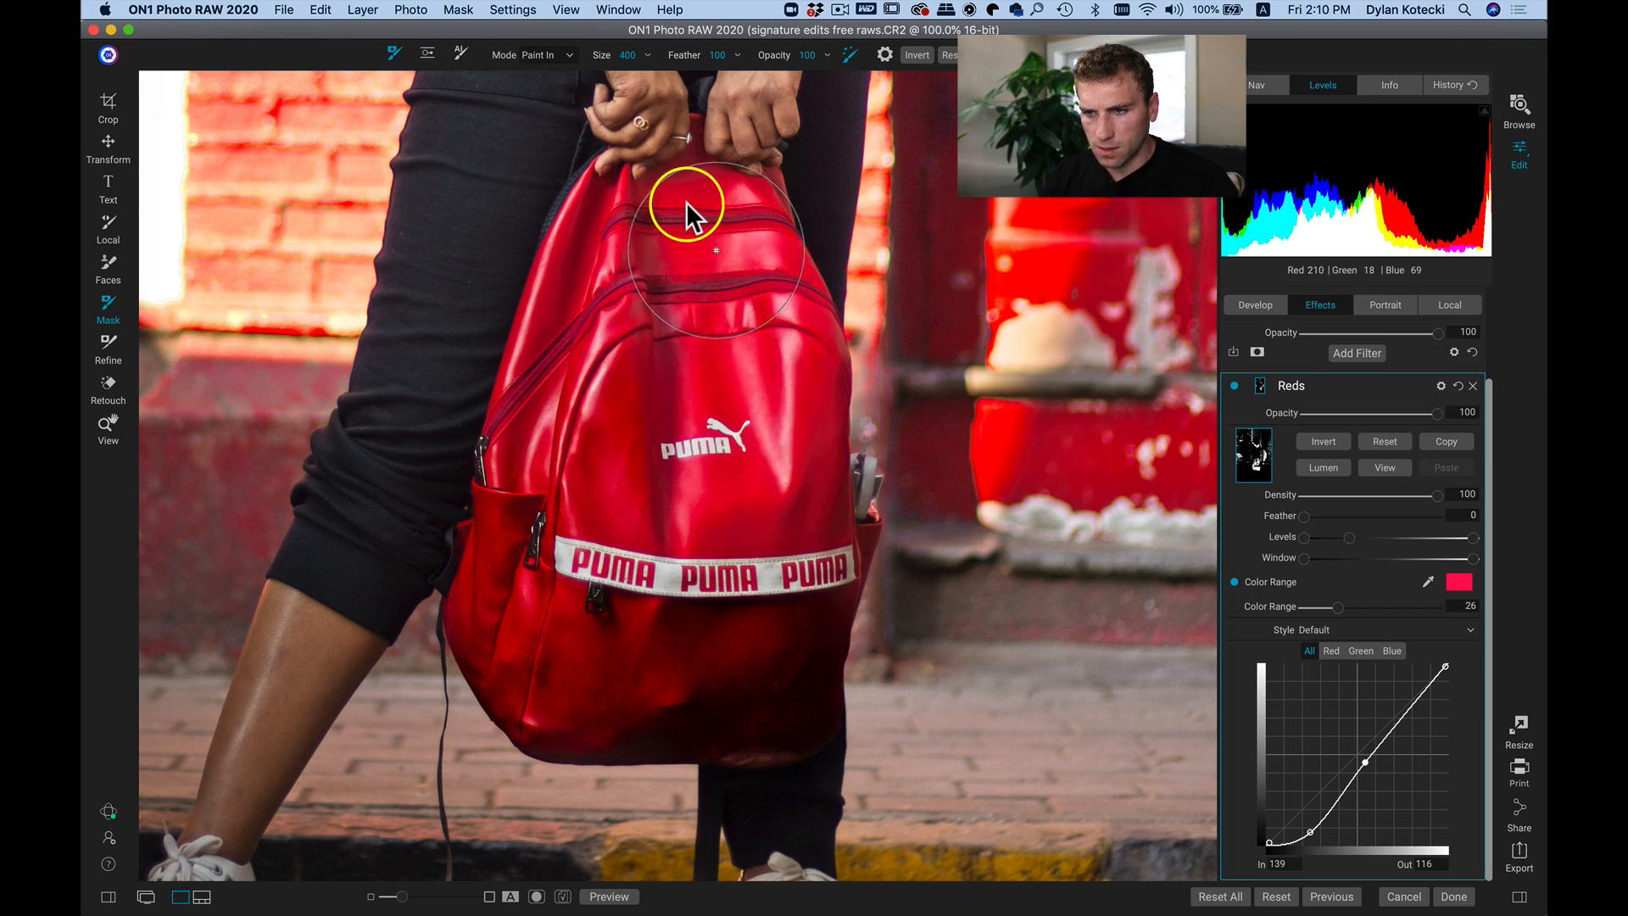
pyautogui.click(573, 274)
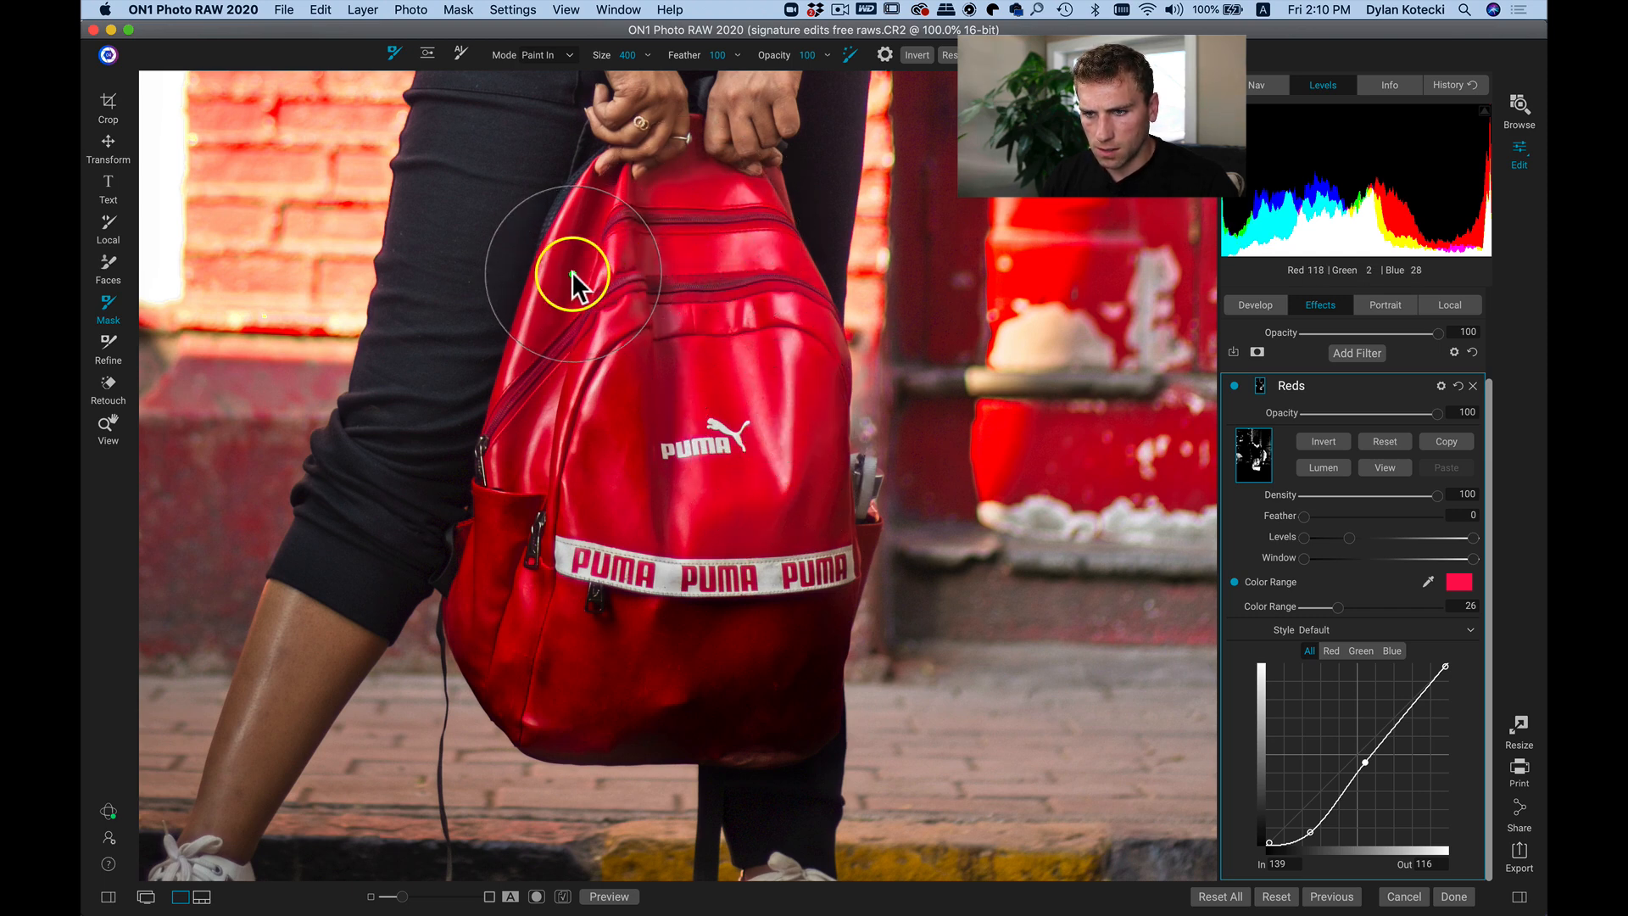
pyautogui.click(777, 261)
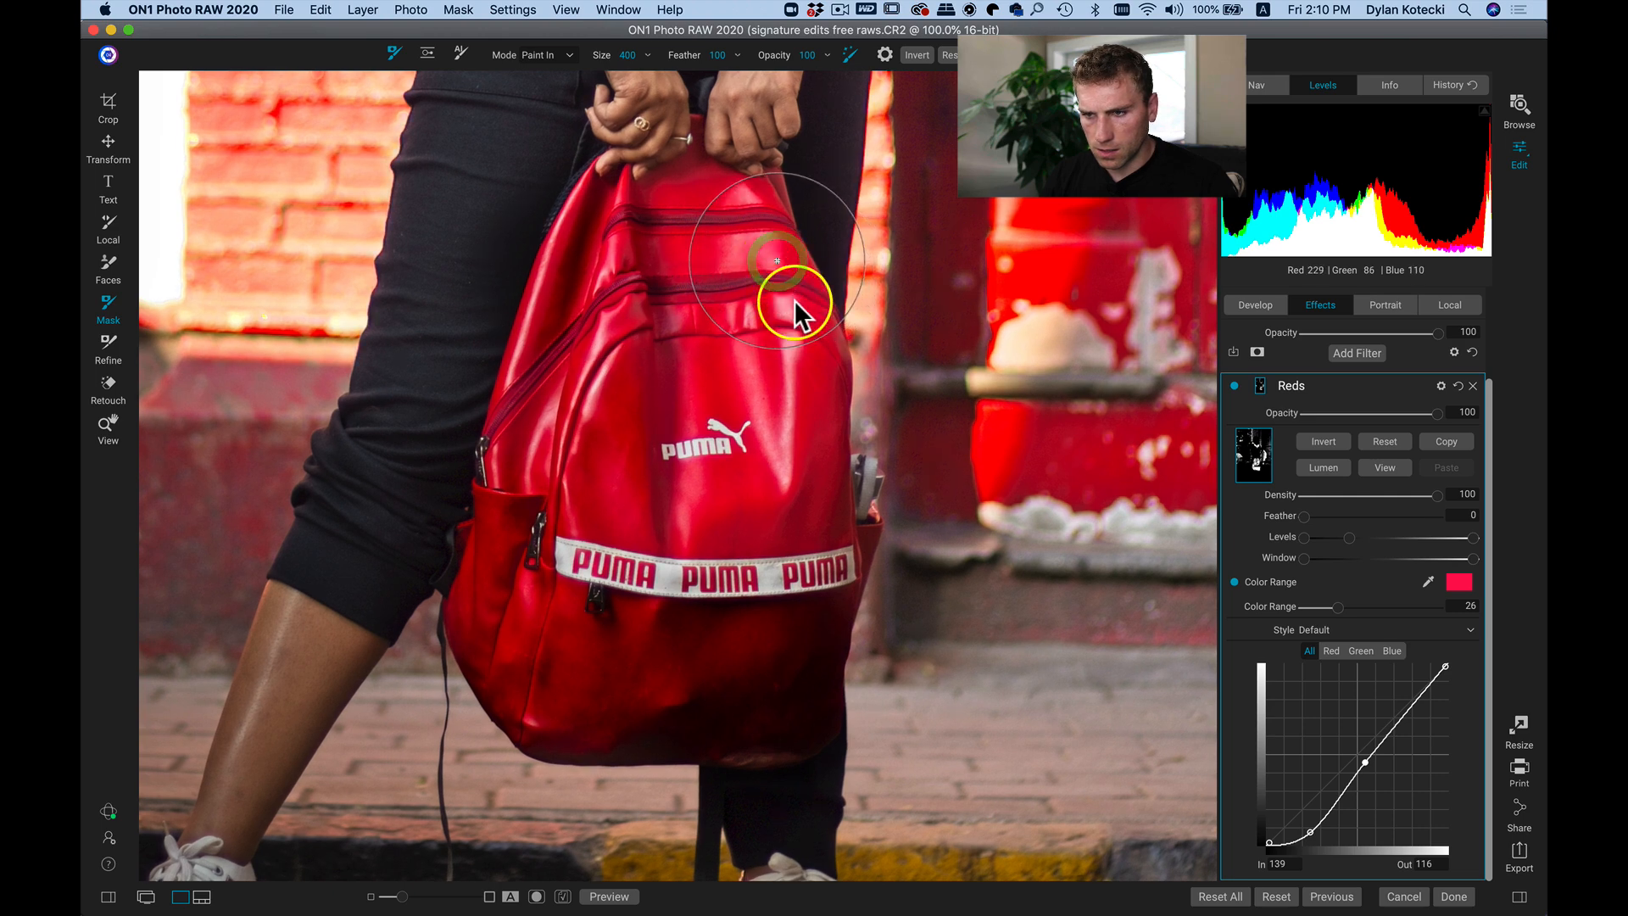
pyautogui.click(808, 400)
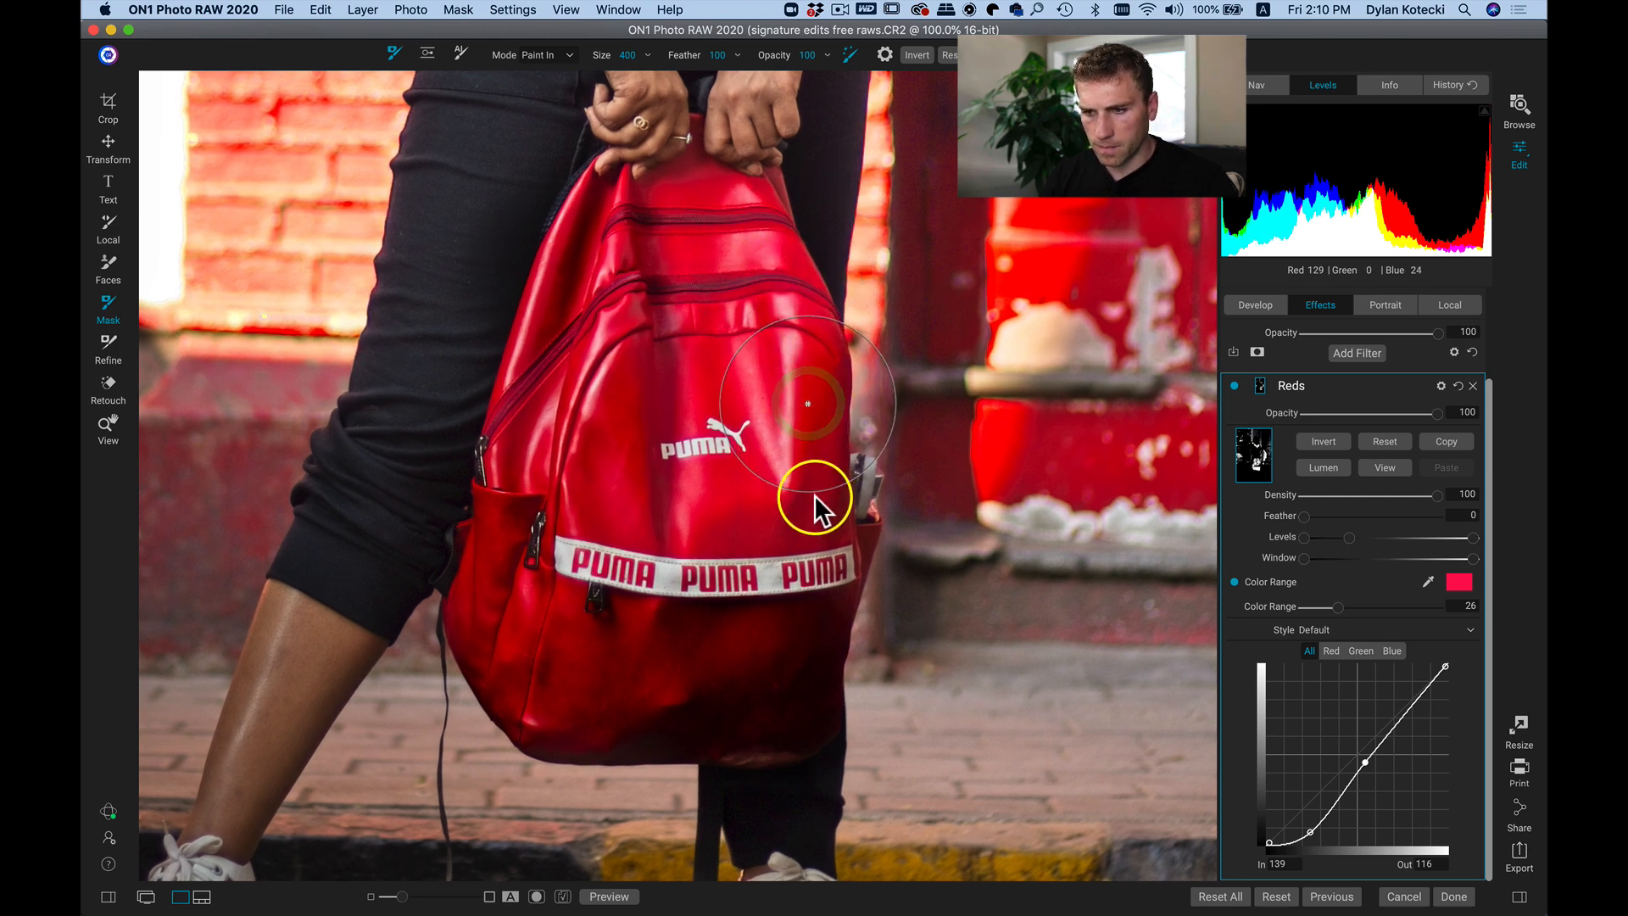
pyautogui.click(720, 491)
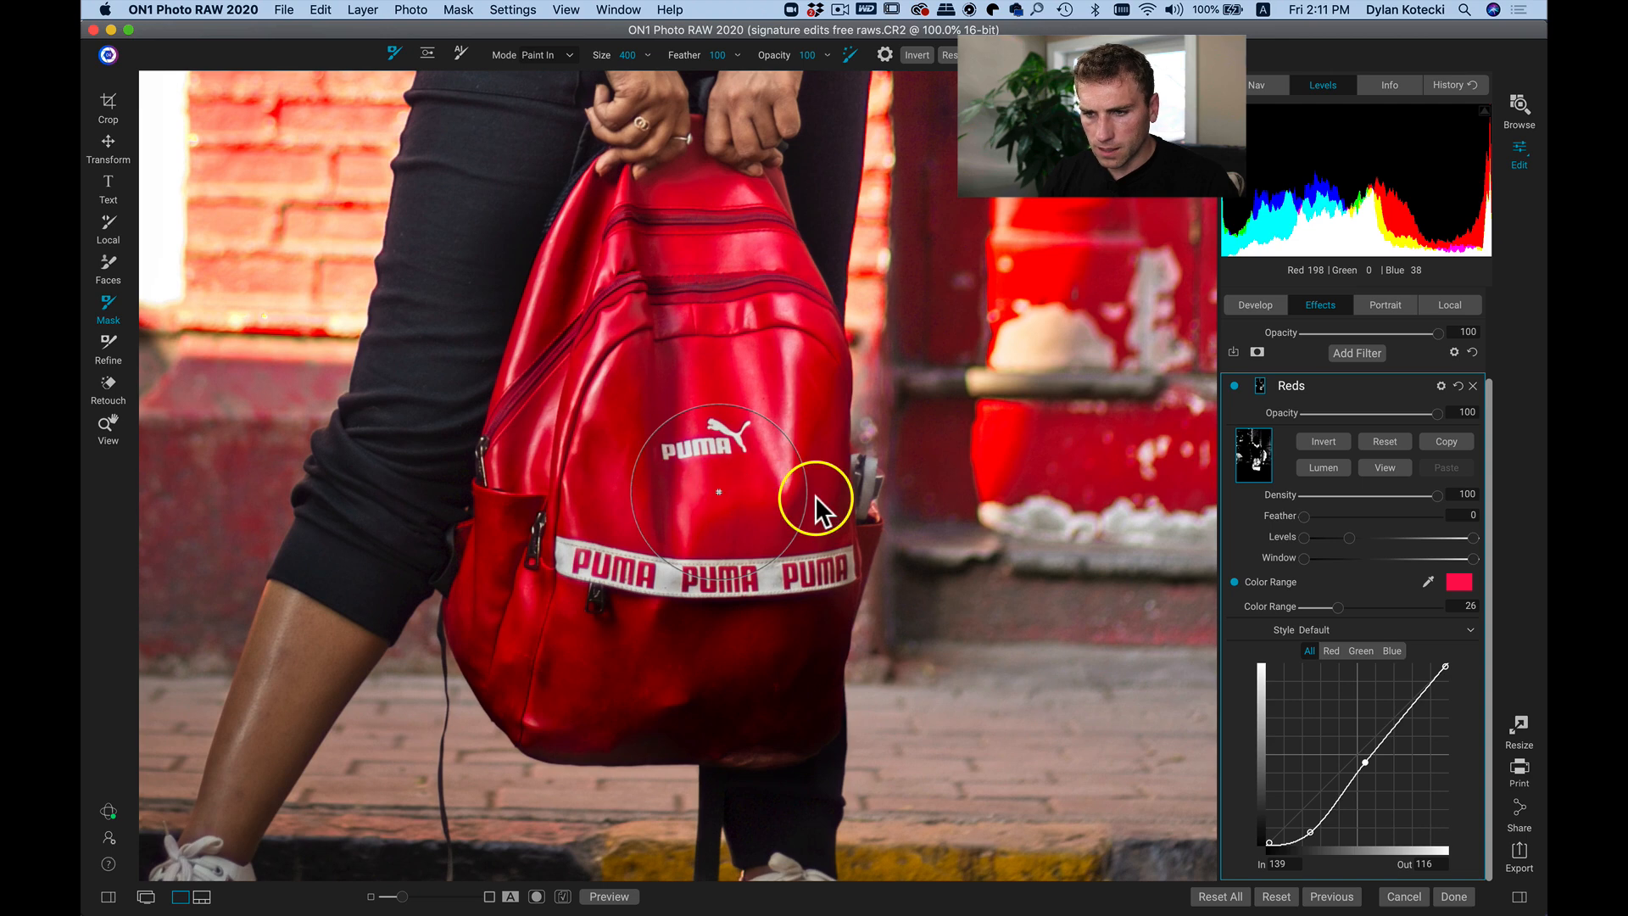
# Compare the whole photo with the Reds filter off and on, and examine the sweater and backpack at 100% zoom.
pyautogui.press('z')
pyautogui.click(951, 566)
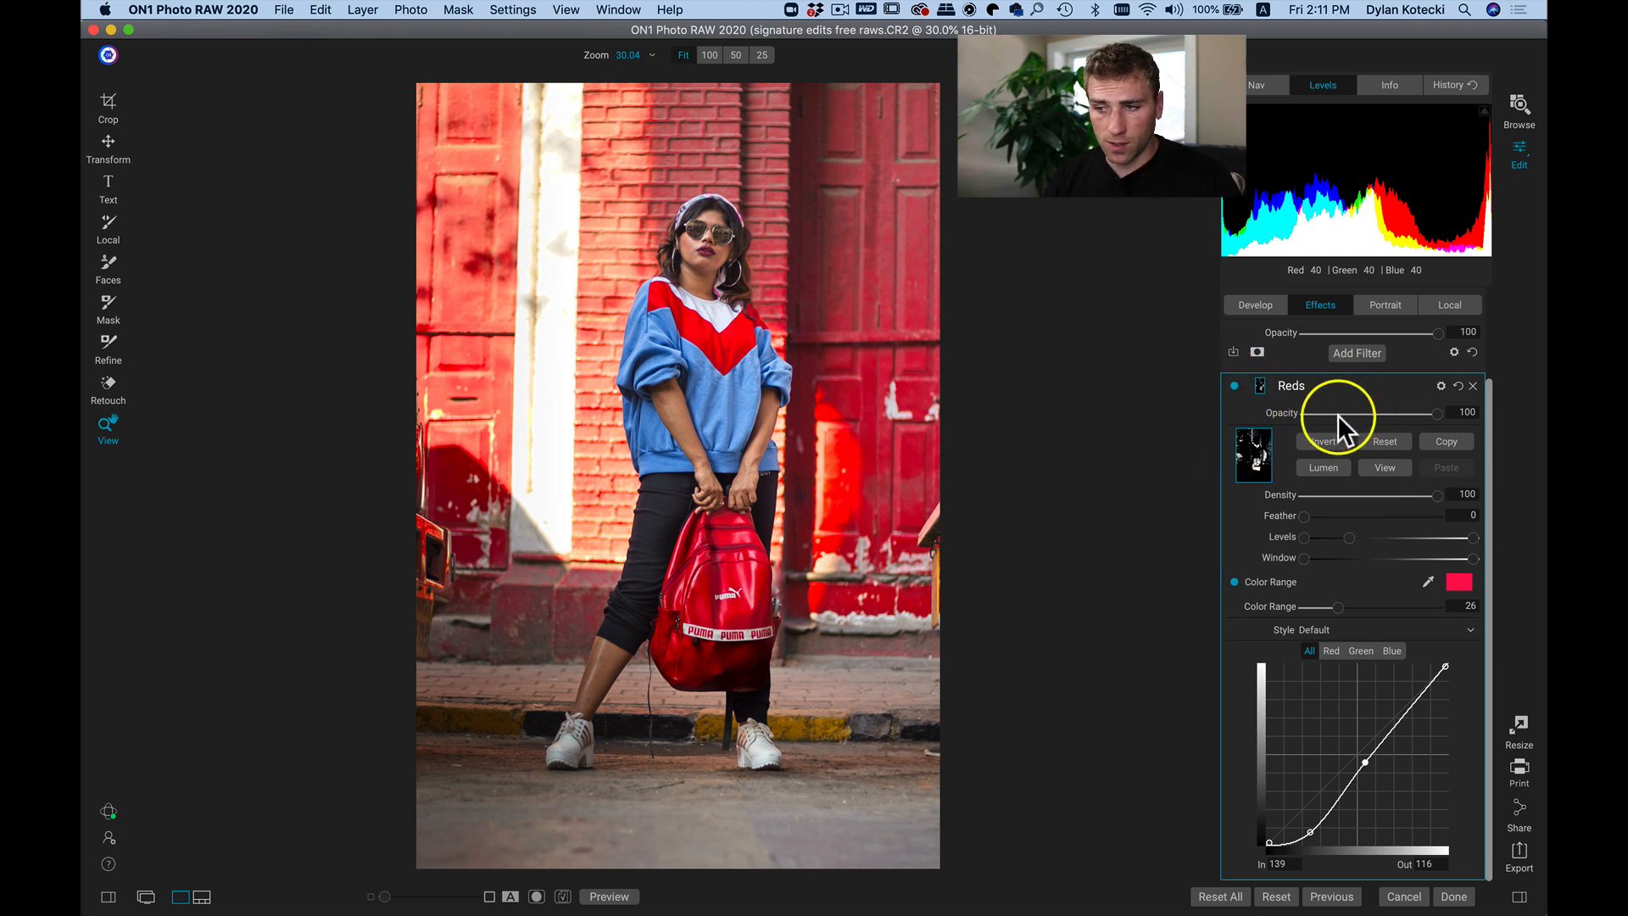
pyautogui.click(1234, 385)
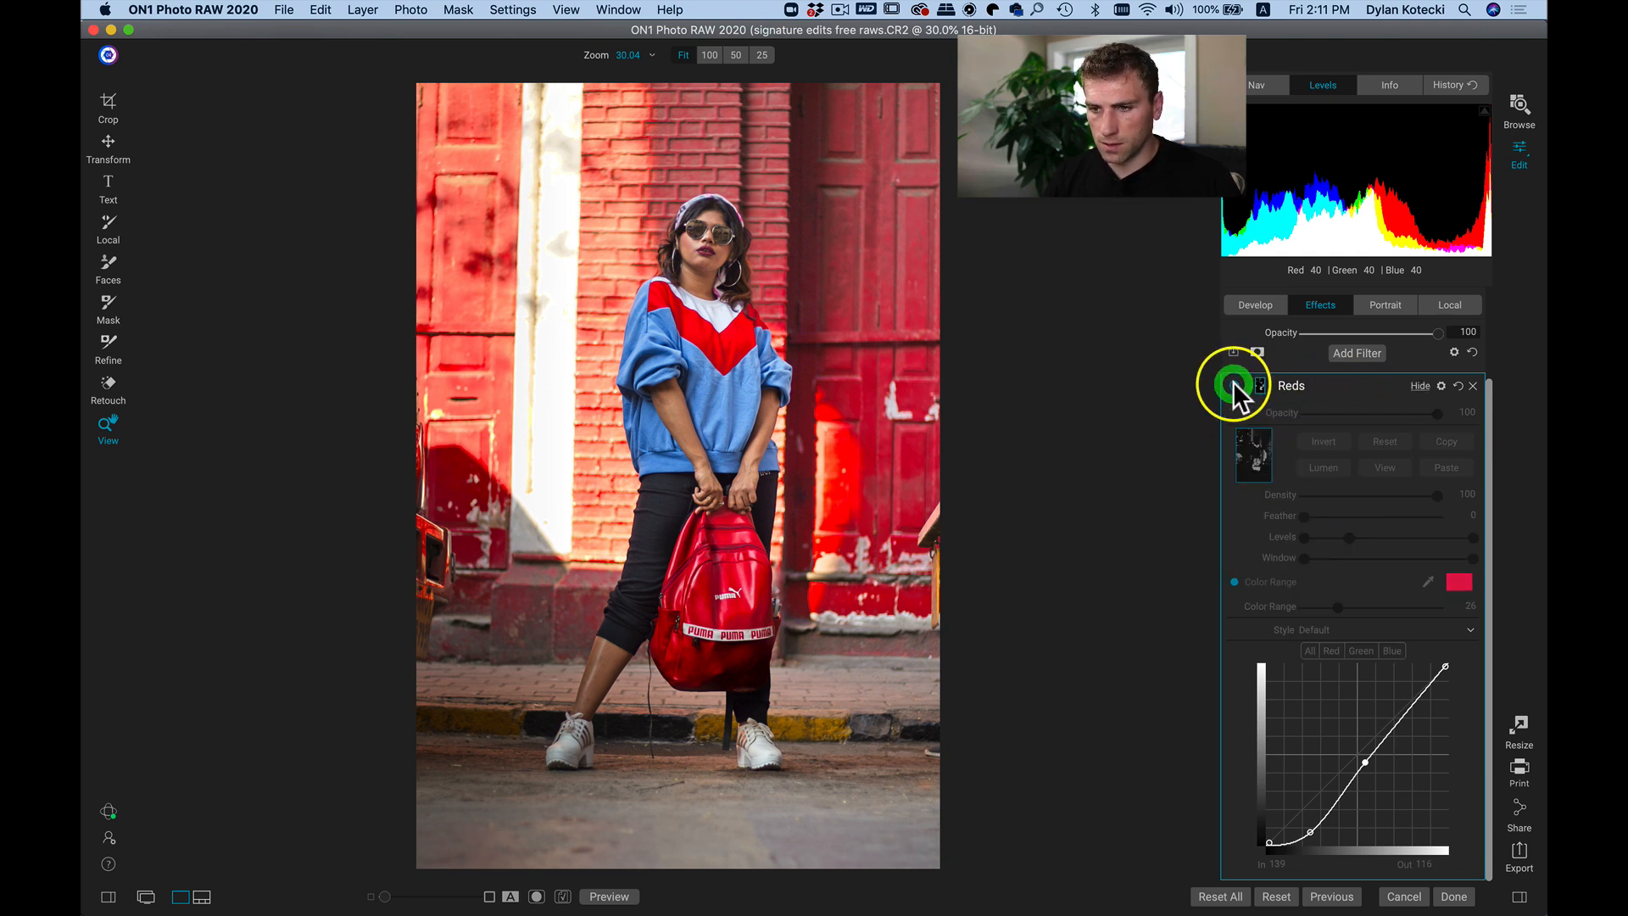
pyautogui.click(1234, 385)
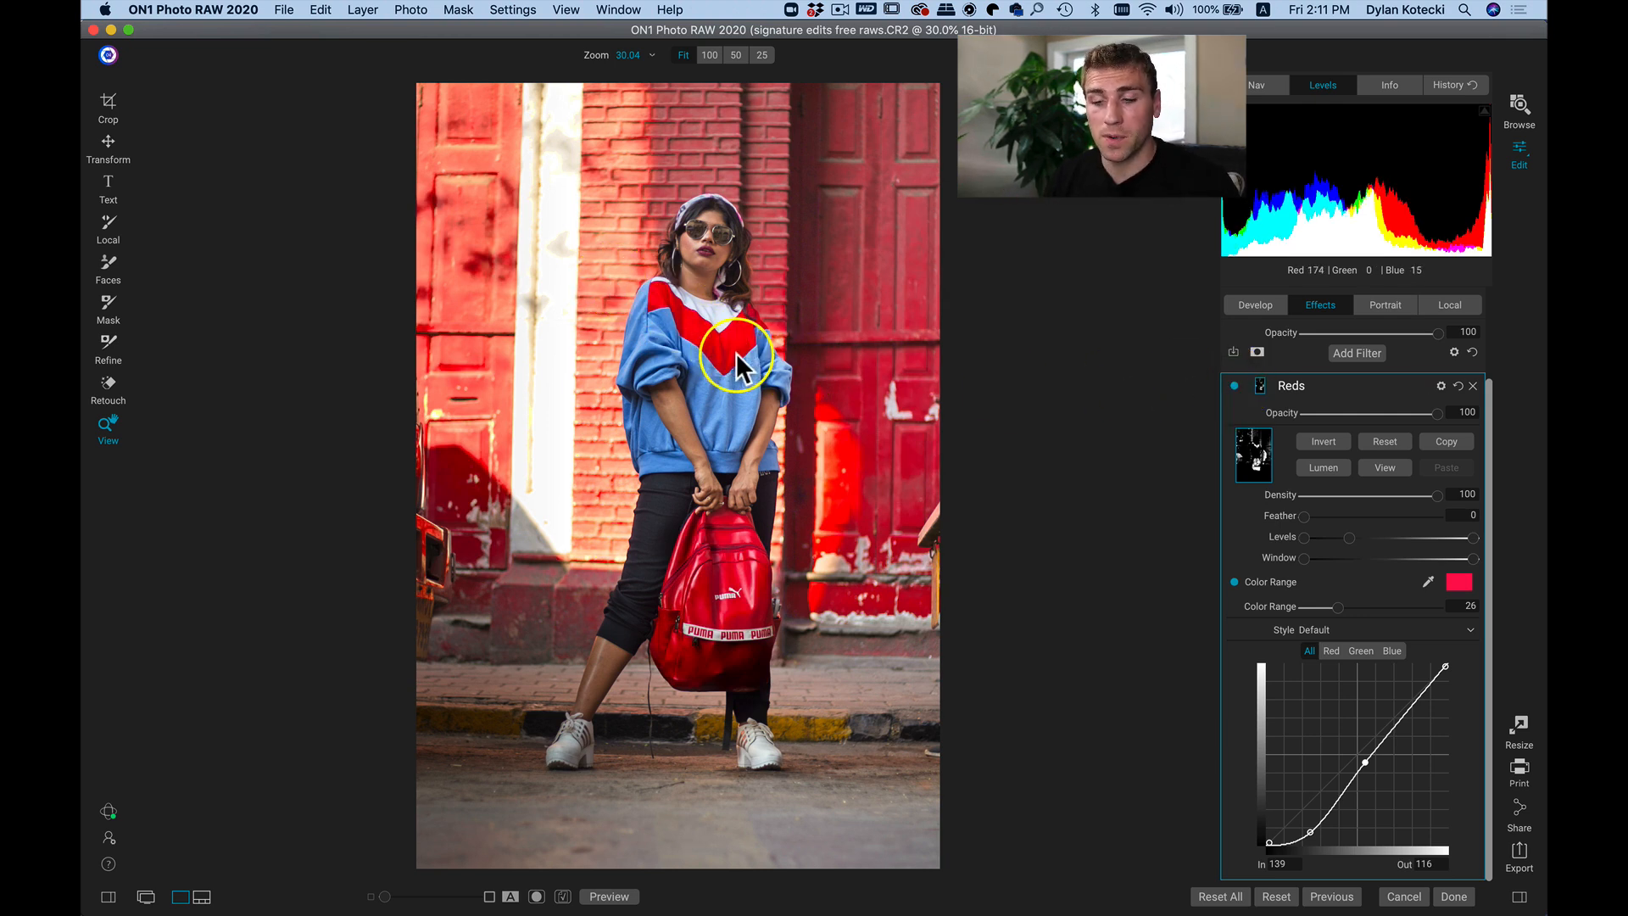
pyautogui.click(708, 333)
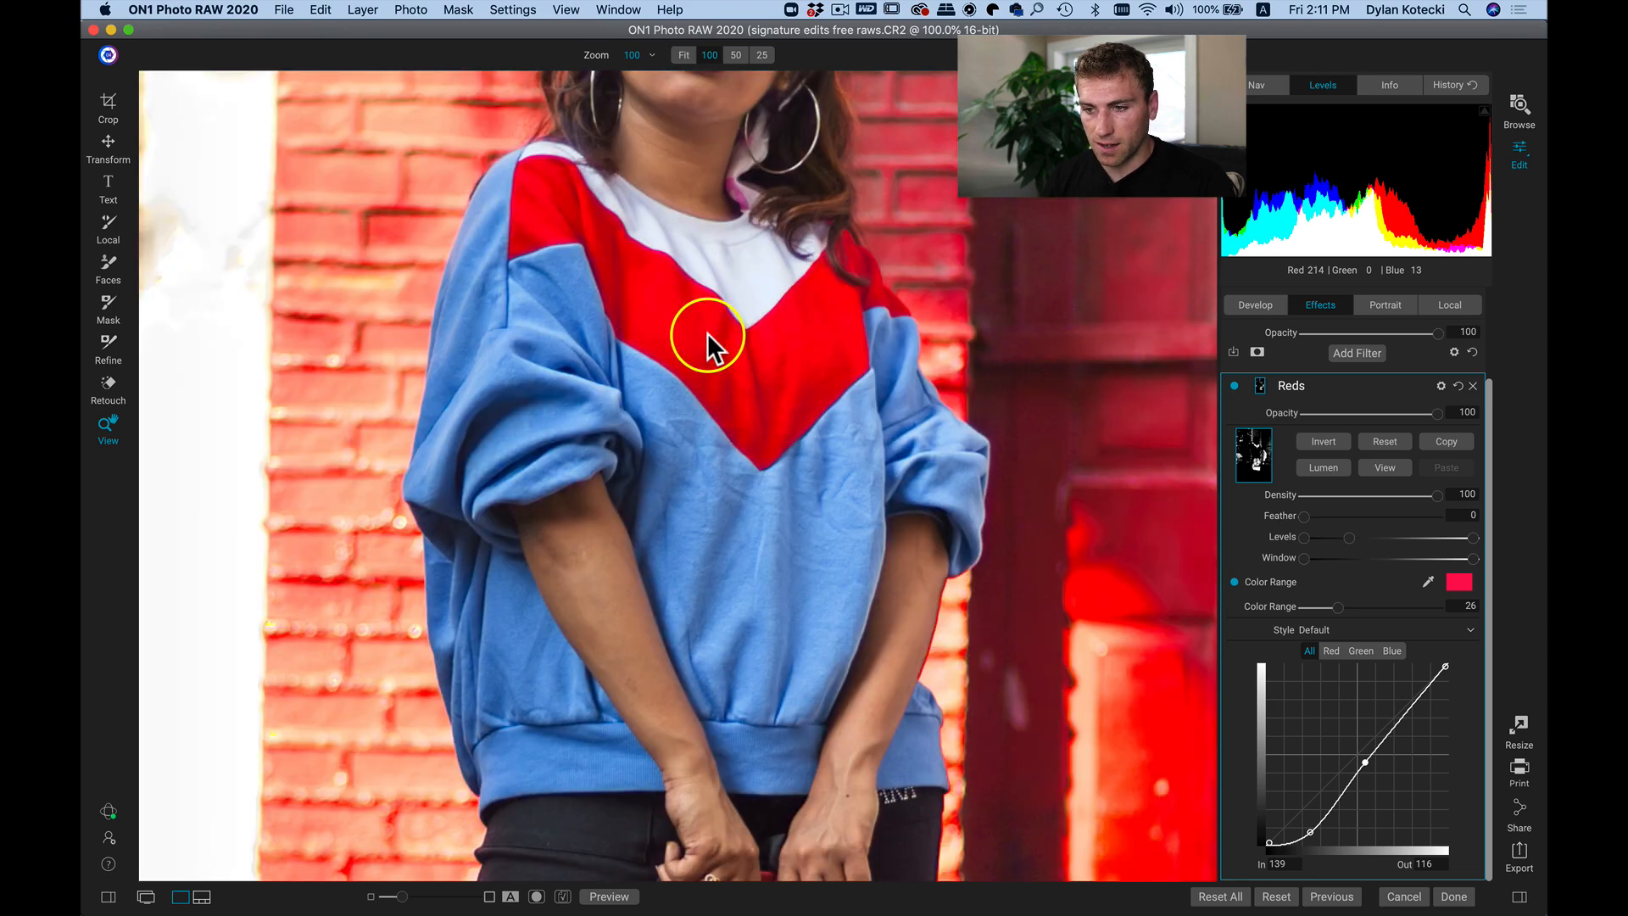
pyautogui.moveTo(707, 333); pyautogui.dragTo(707, 497)
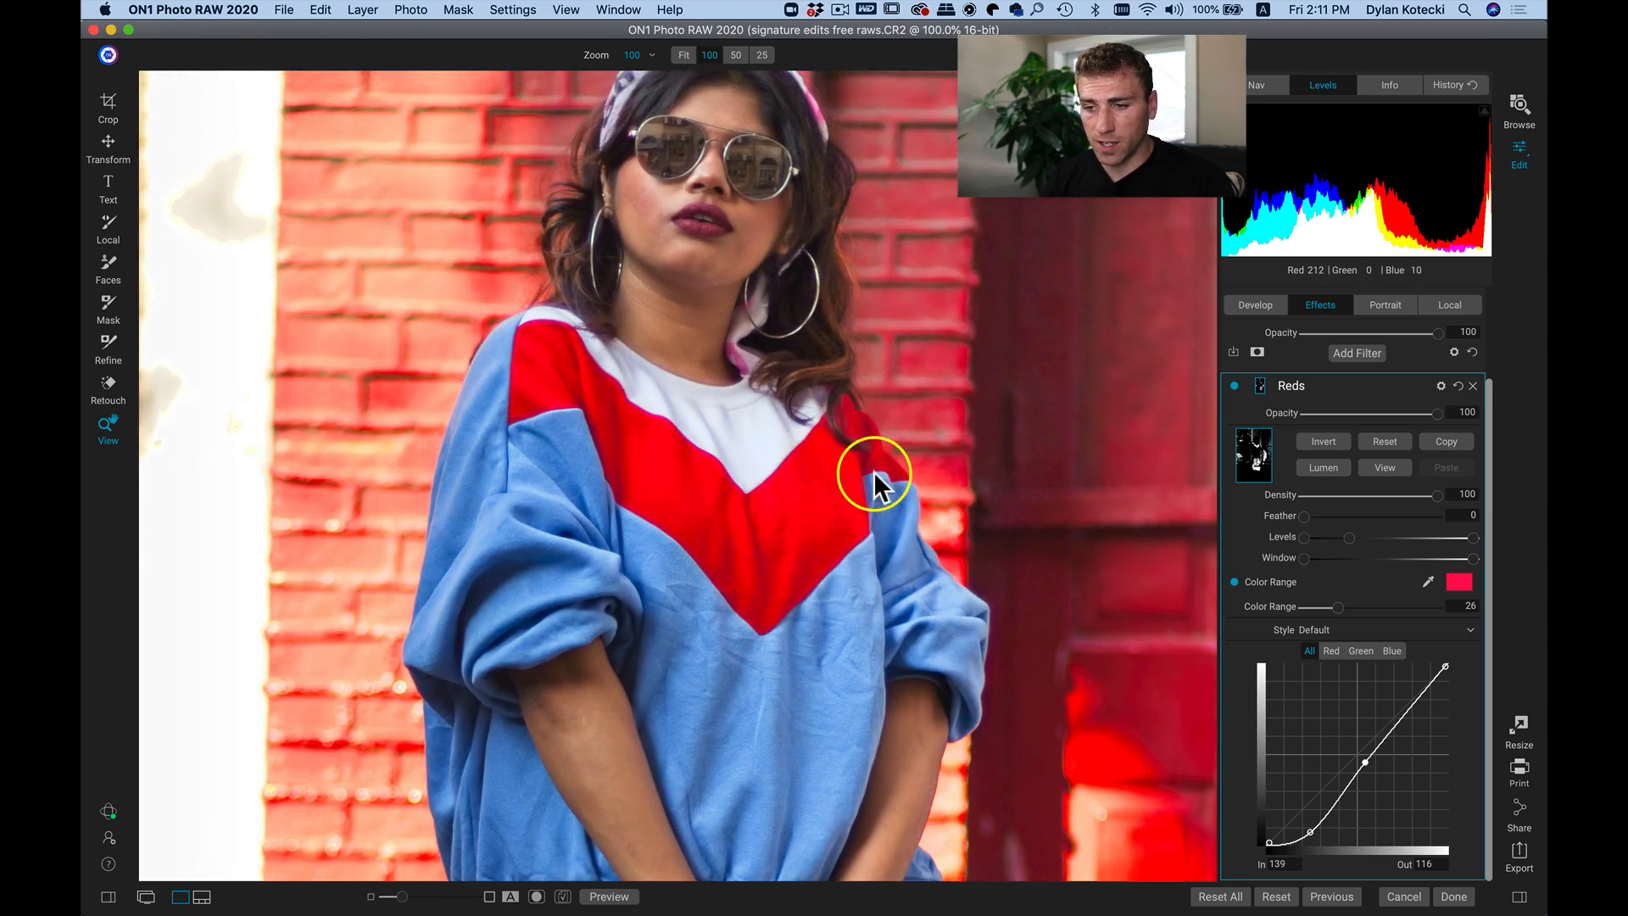
pyautogui.moveTo(840, 581); pyautogui.dragTo(848, 269)
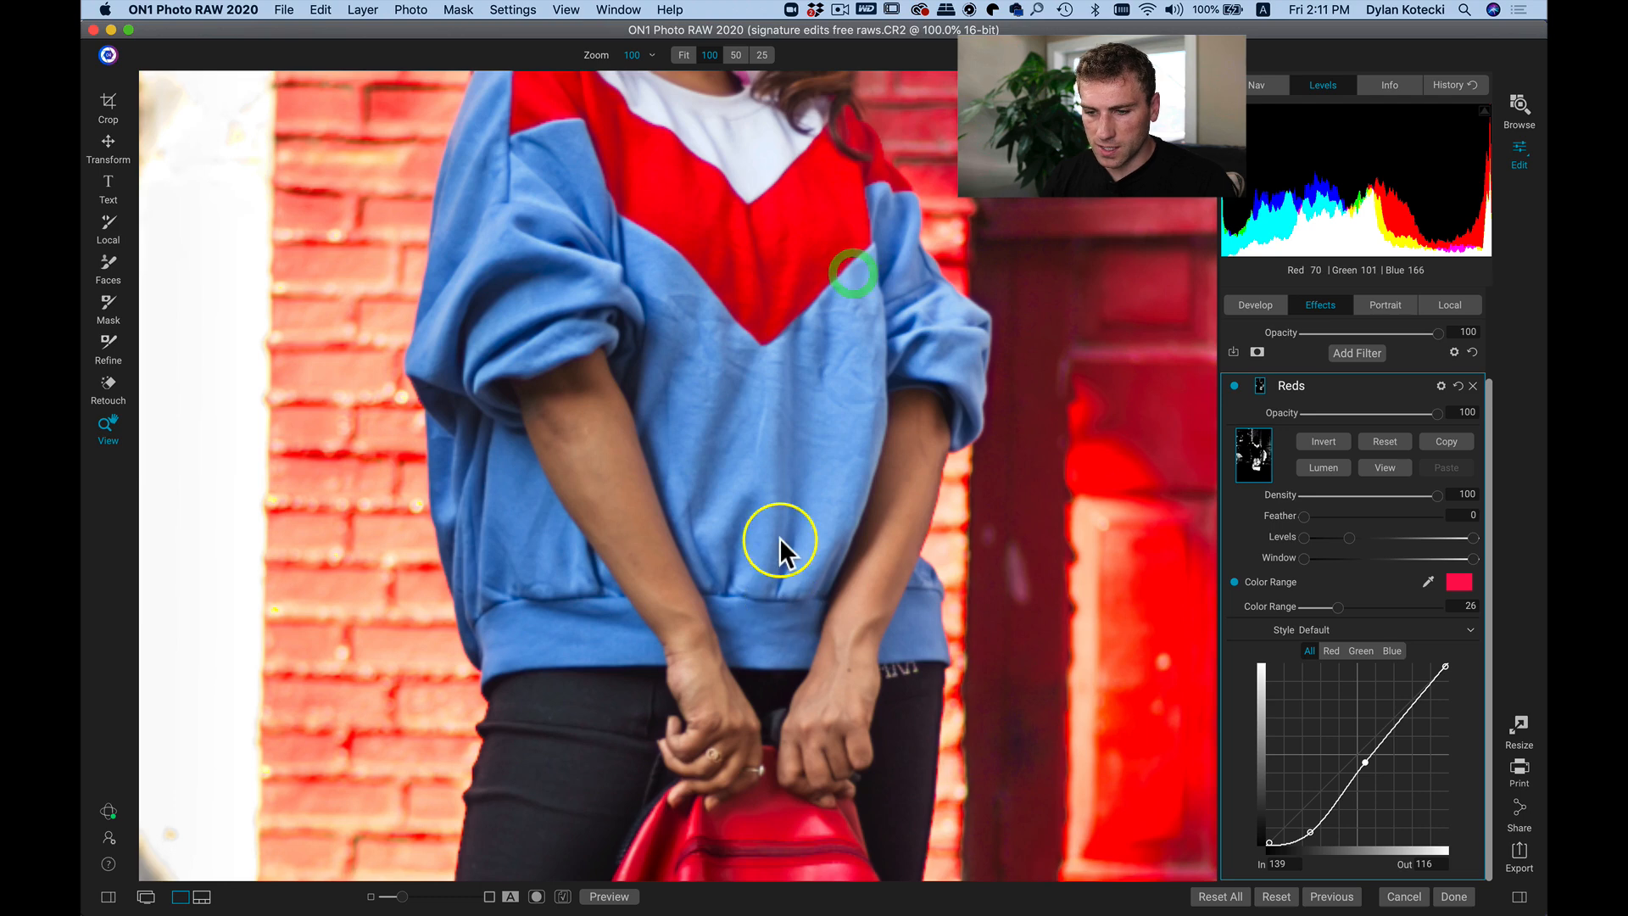
pyautogui.moveTo(781, 573); pyautogui.dragTo(779, 353)
pyautogui.scroll(-3, 903, 624)
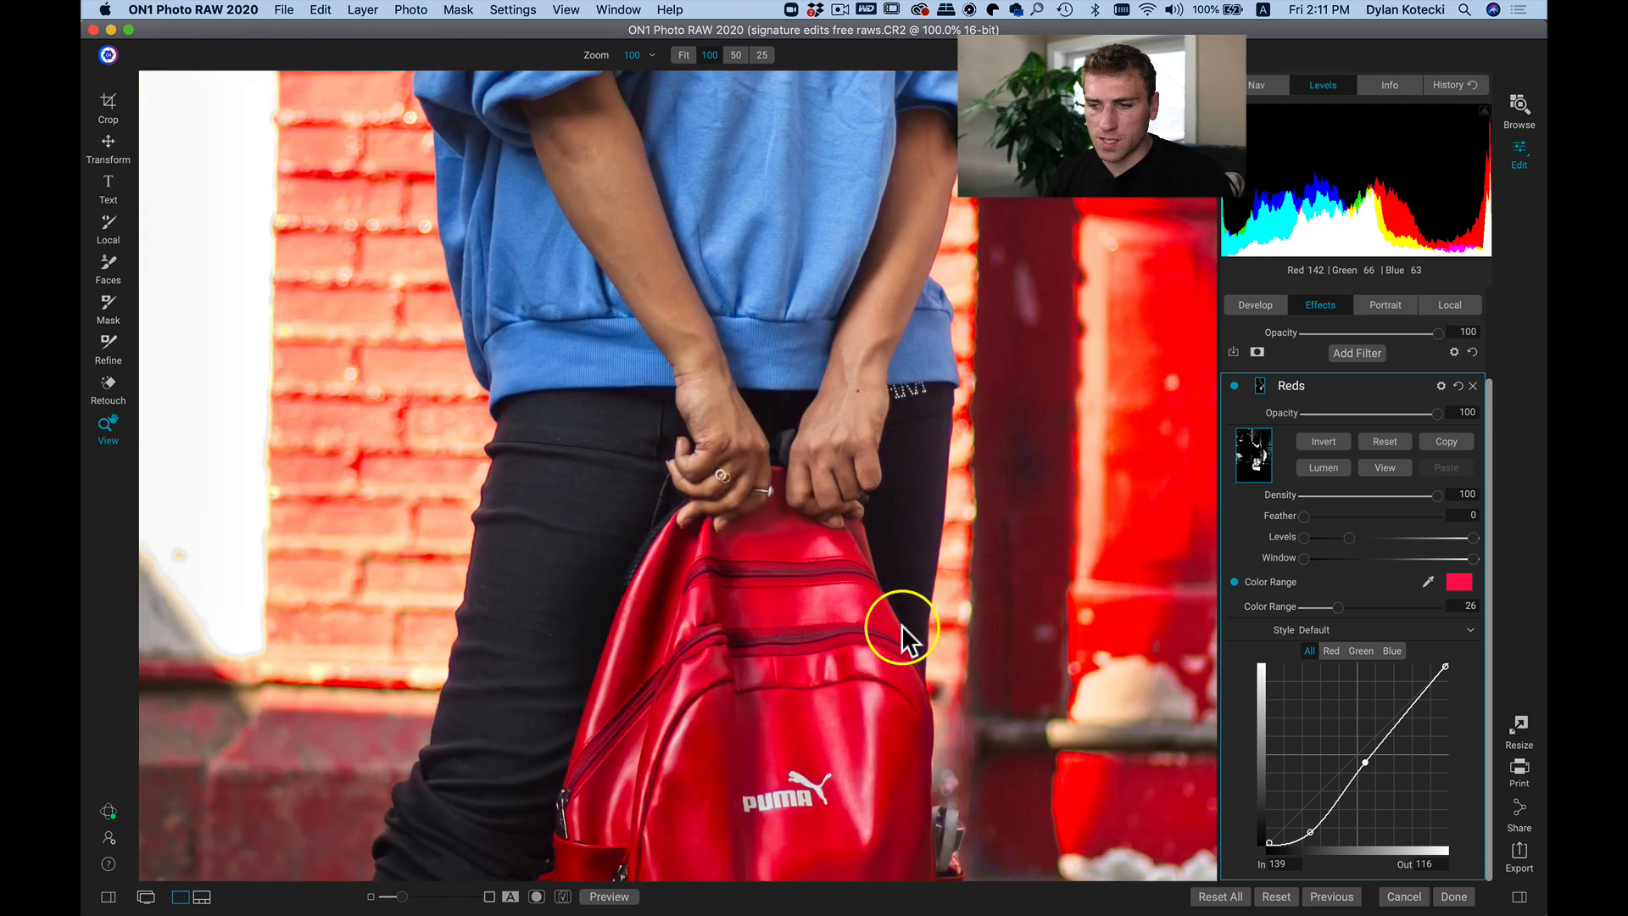
pyautogui.click(839, 559)
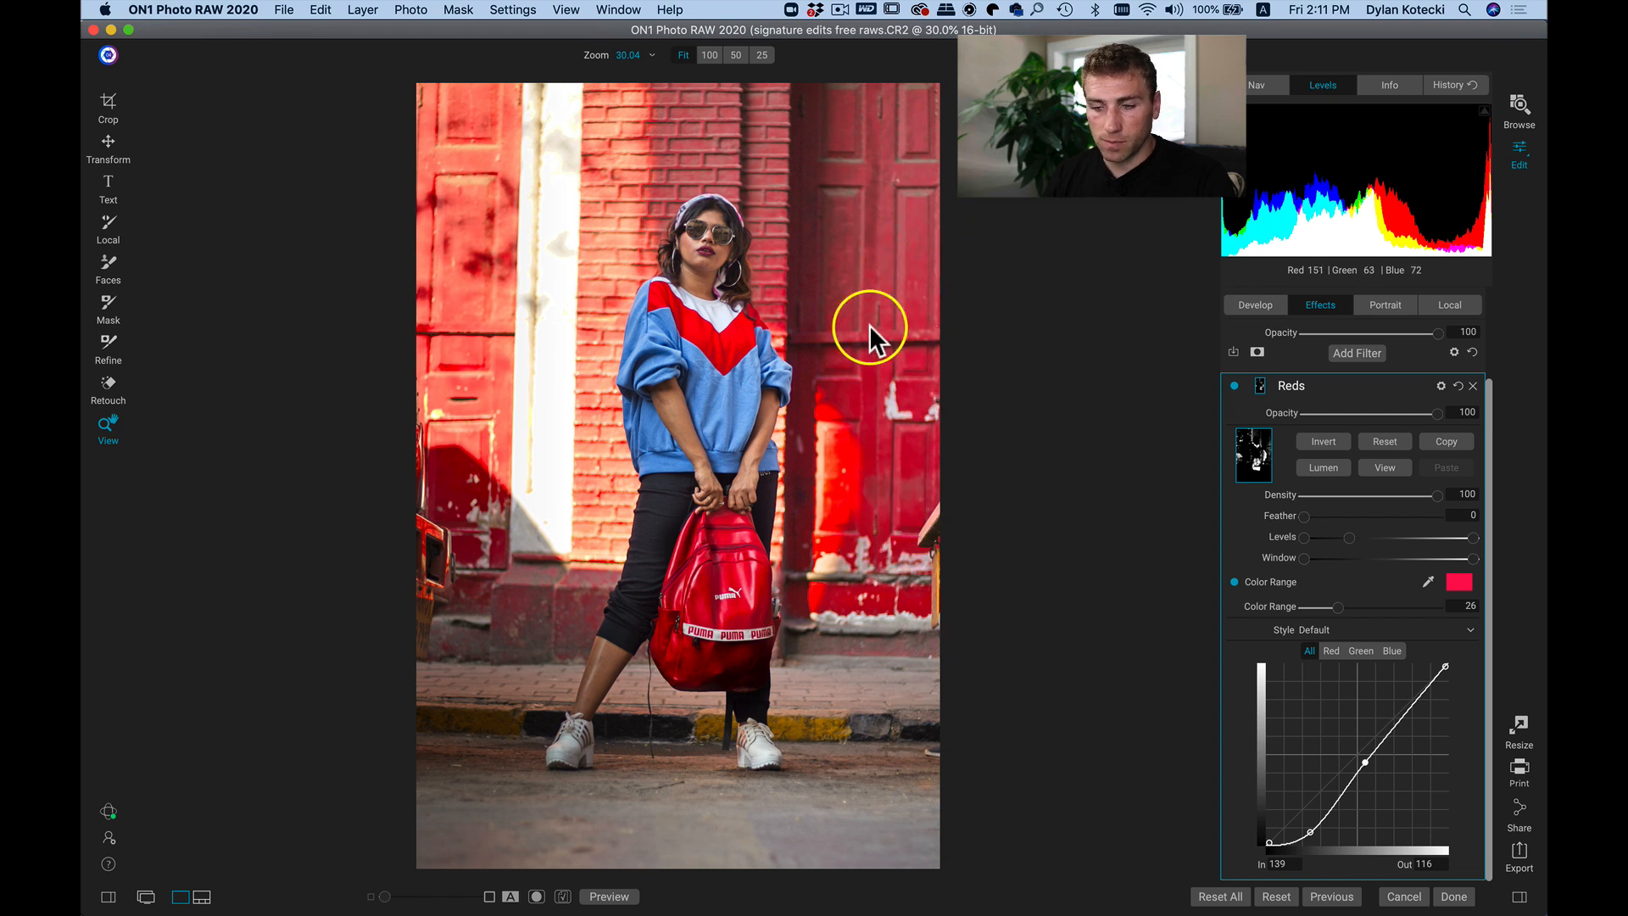
# Paint background reds out of the Reds mask with a Paint Out brush of size 1200, and compare with the filter off.
pyautogui.press('b')
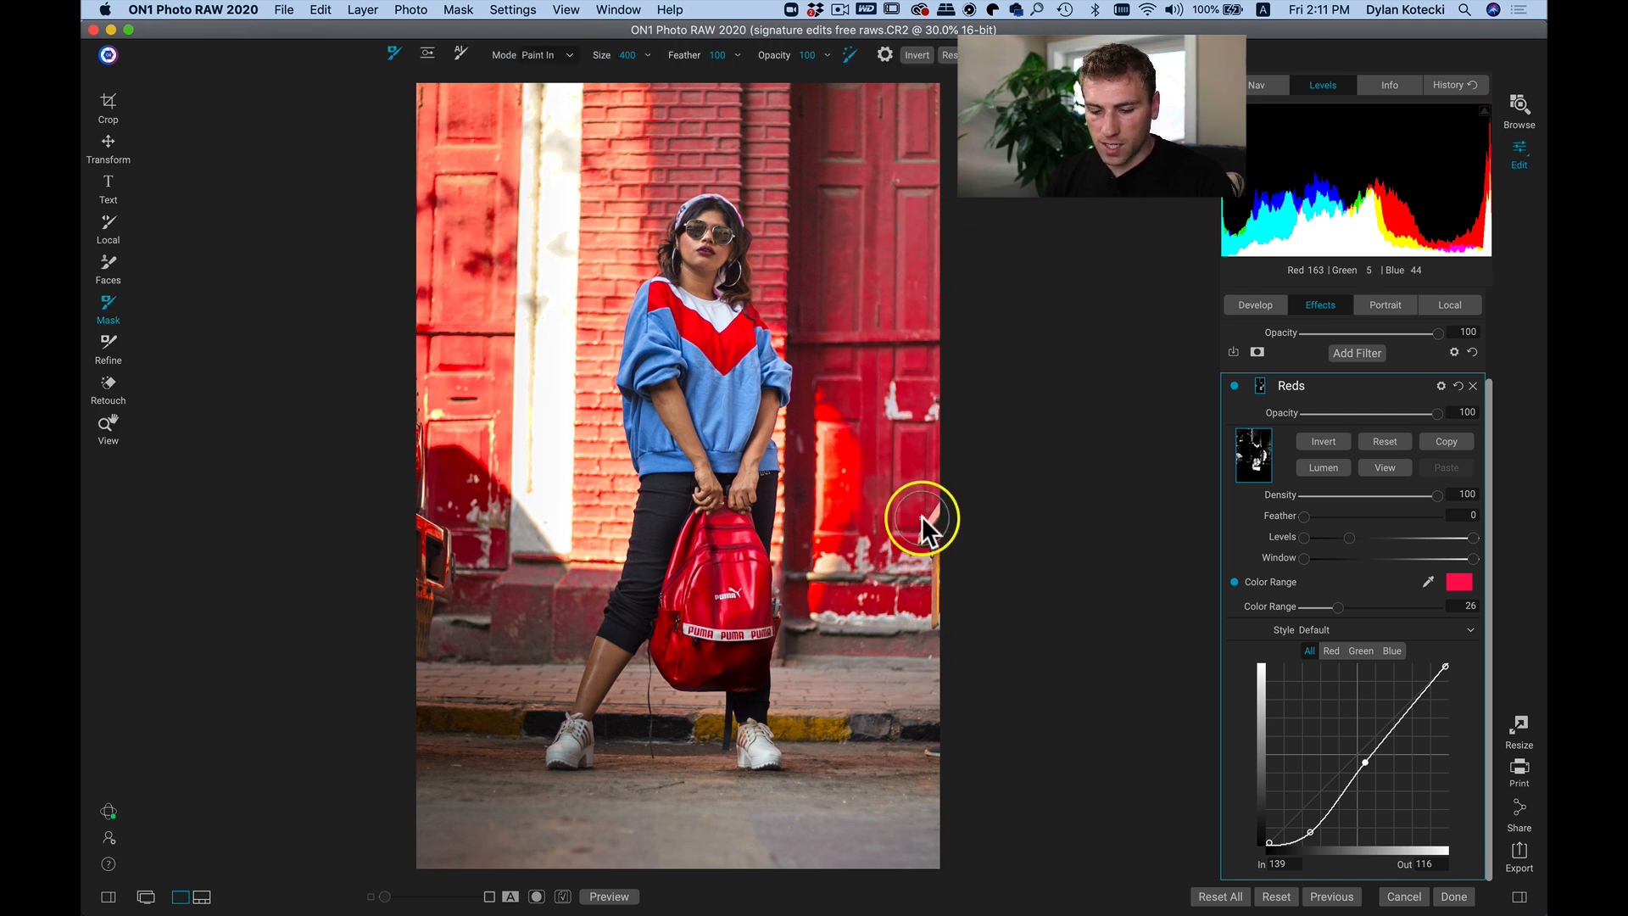
pyautogui.press(']')
pyautogui.press(']')
pyautogui.press(']')
pyautogui.press(']')
pyautogui.press(']')
pyautogui.press(']')
pyautogui.press(']')
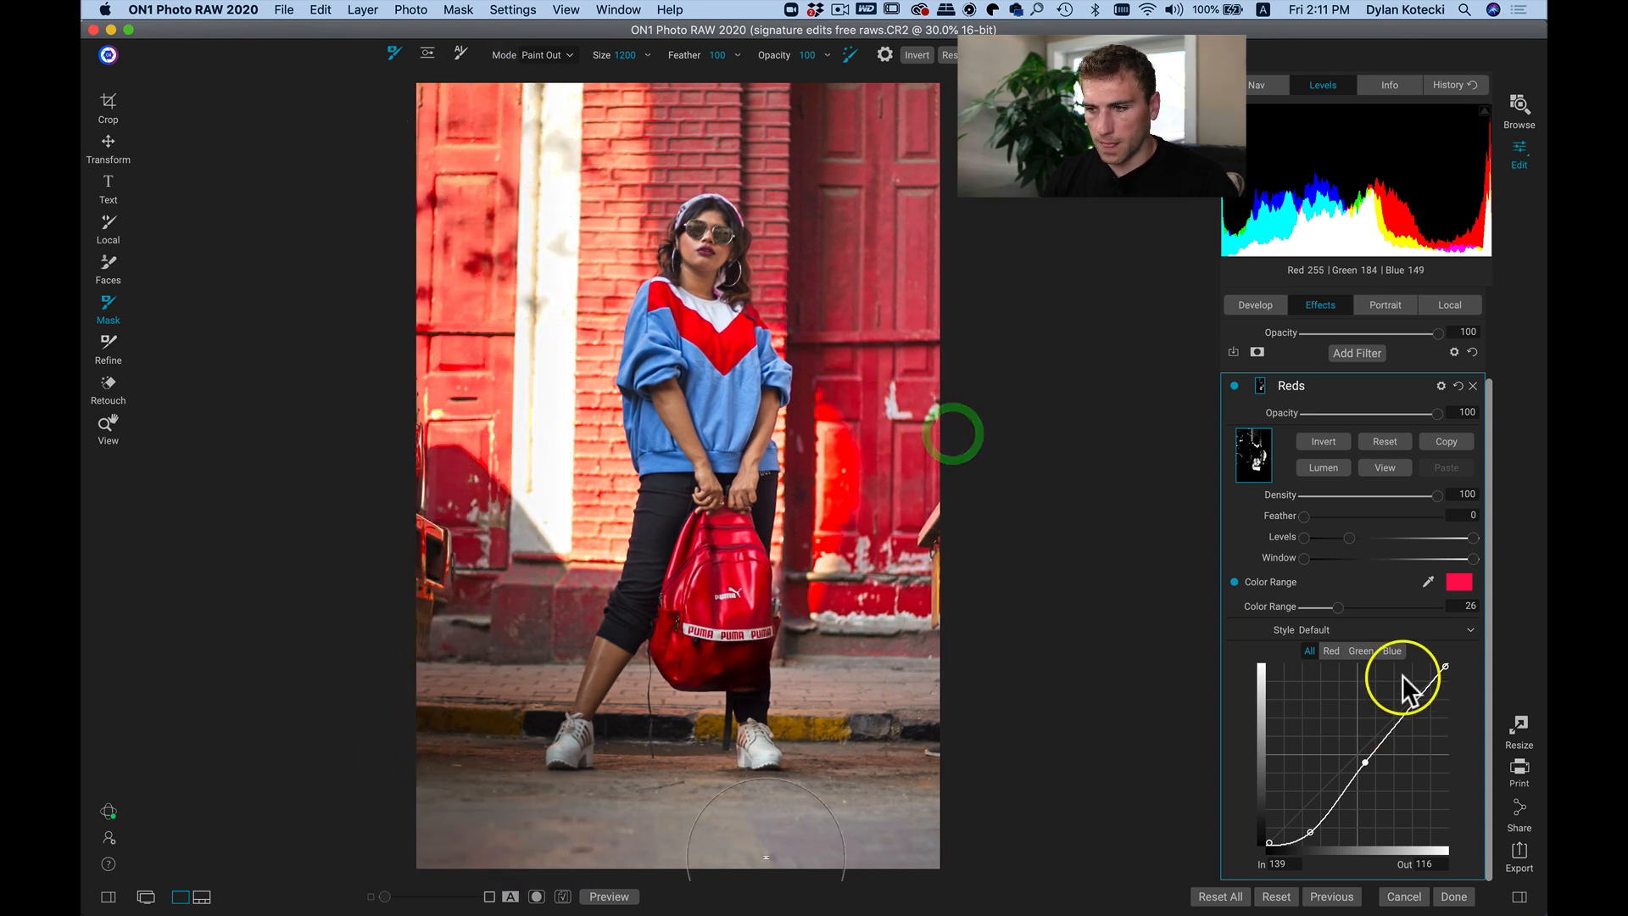
pyautogui.click(1233, 383)
pyautogui.click(1233, 383)
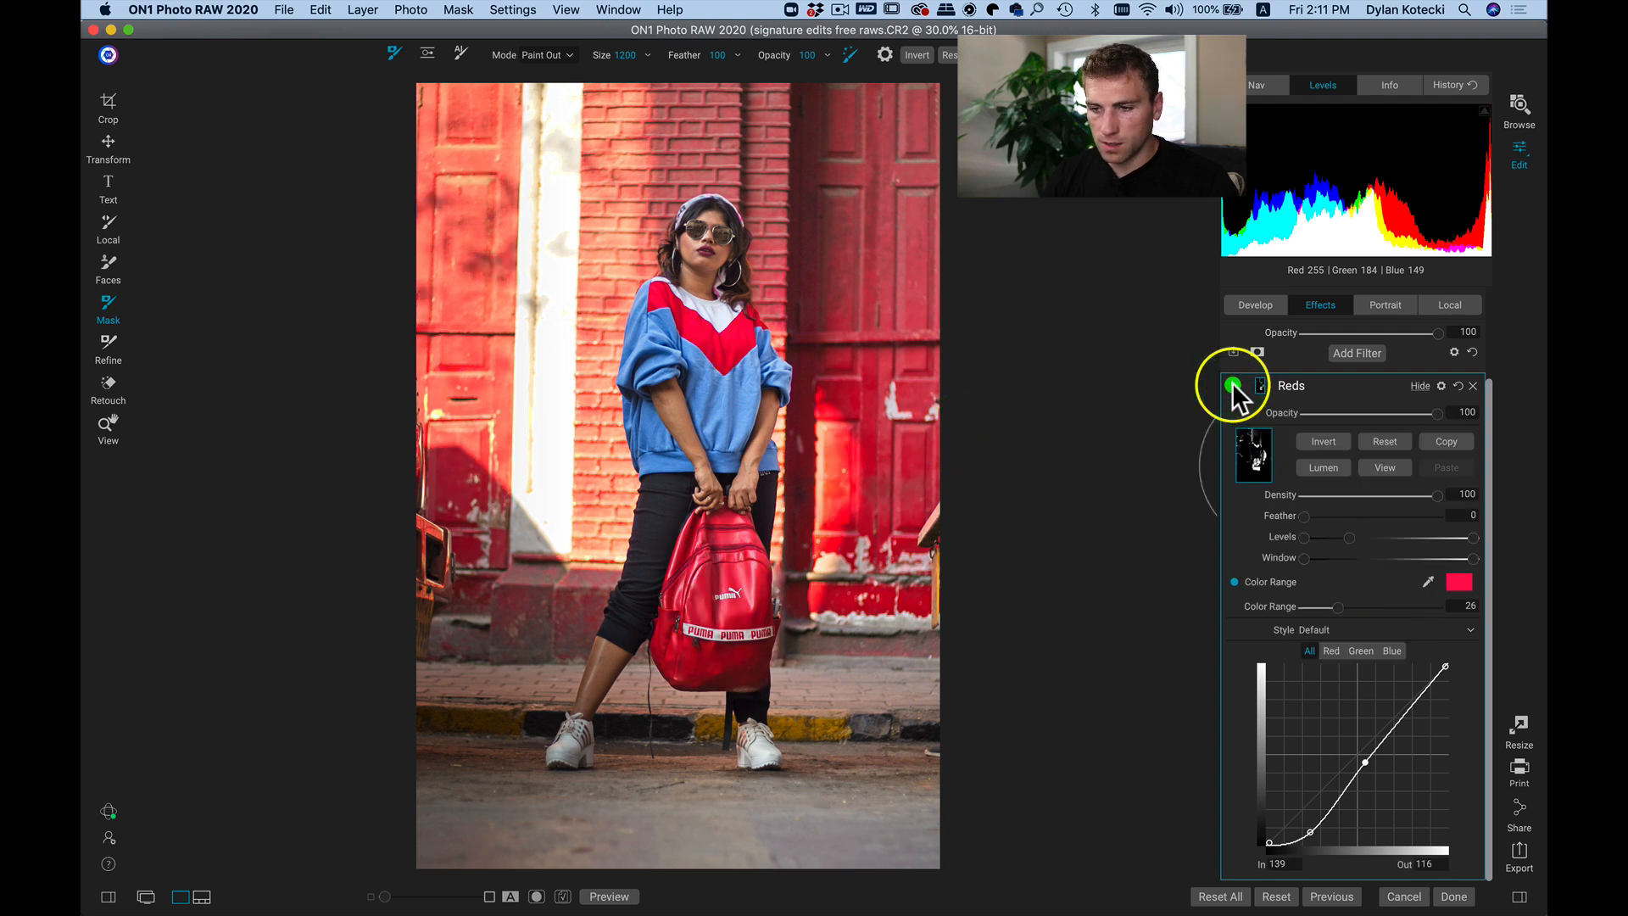
# Paint the red door beside the woman out of the Reds mask with a Paint Out brush of size 700.
pyautogui.press('[')
pyautogui.press('[')
pyautogui.press('[')
pyautogui.press('[')
pyautogui.press('[')
pyautogui.moveTo(836, 487)
pyautogui.mouseDown()
pyautogui.moveTo(833, 517)
pyautogui.moveTo(830, 439)
pyautogui.mouseUp()
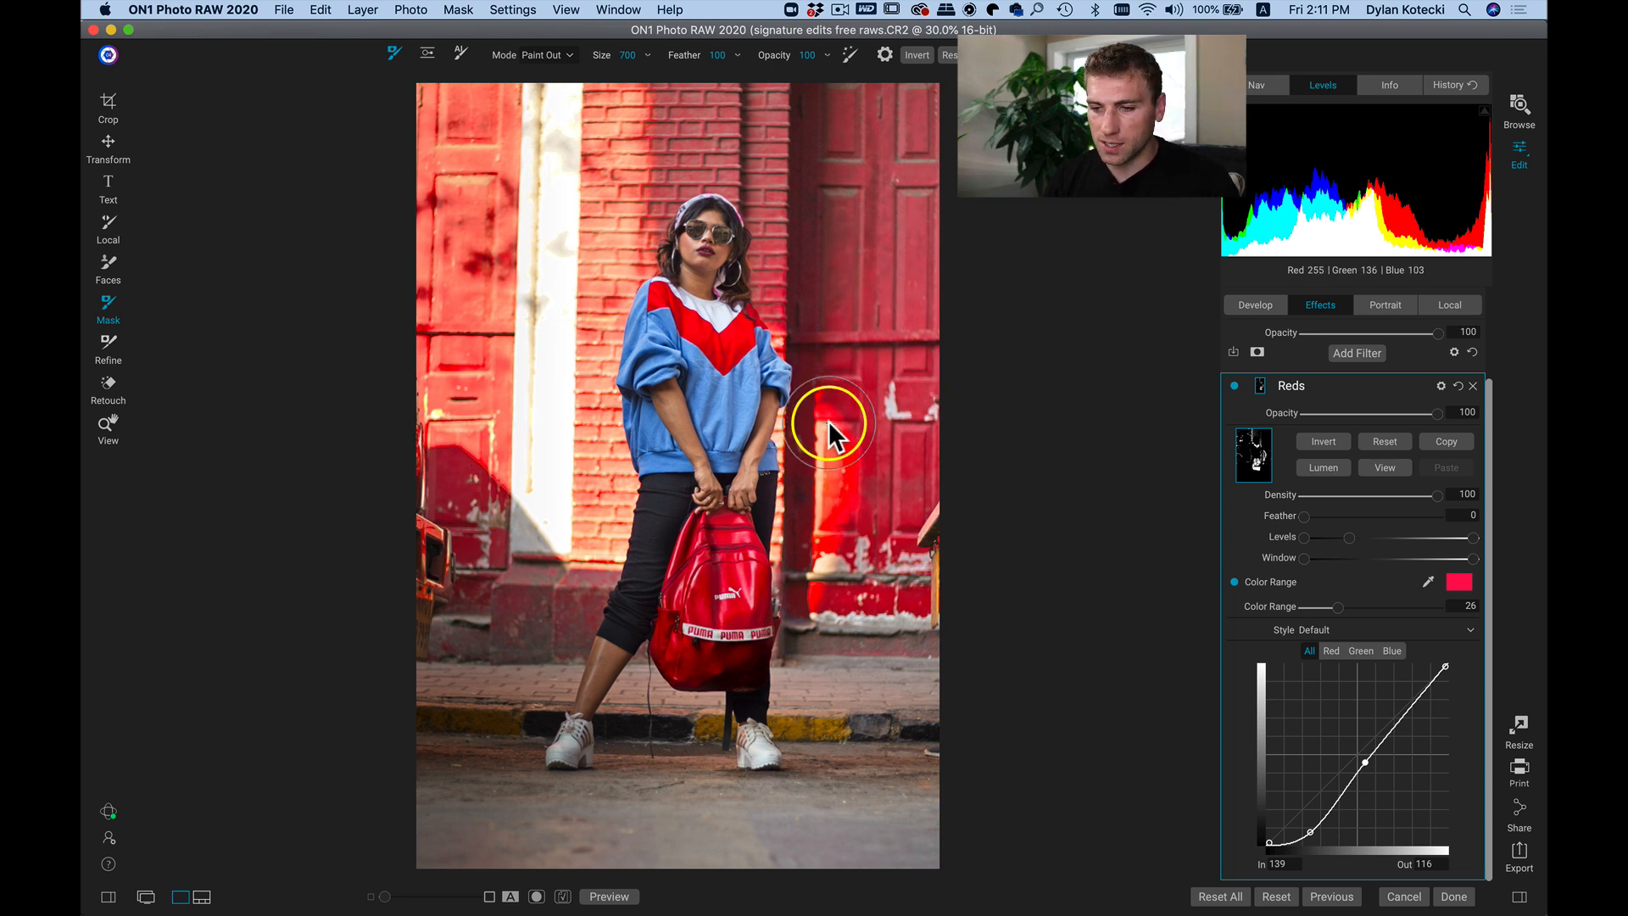
pyautogui.moveTo(833, 592)
pyautogui.mouseDown()
pyautogui.moveTo(841, 374)
pyautogui.moveTo(846, 521)
pyautogui.moveTo(908, 574)
pyautogui.mouseUp()
# Paint the remaining door and wall areas out of the Reds mask with a size 1400 brush, and compare with the filter off.
pyautogui.press(']')
pyautogui.press(']')
pyautogui.press(']')
pyautogui.press(']')
pyautogui.press(']')
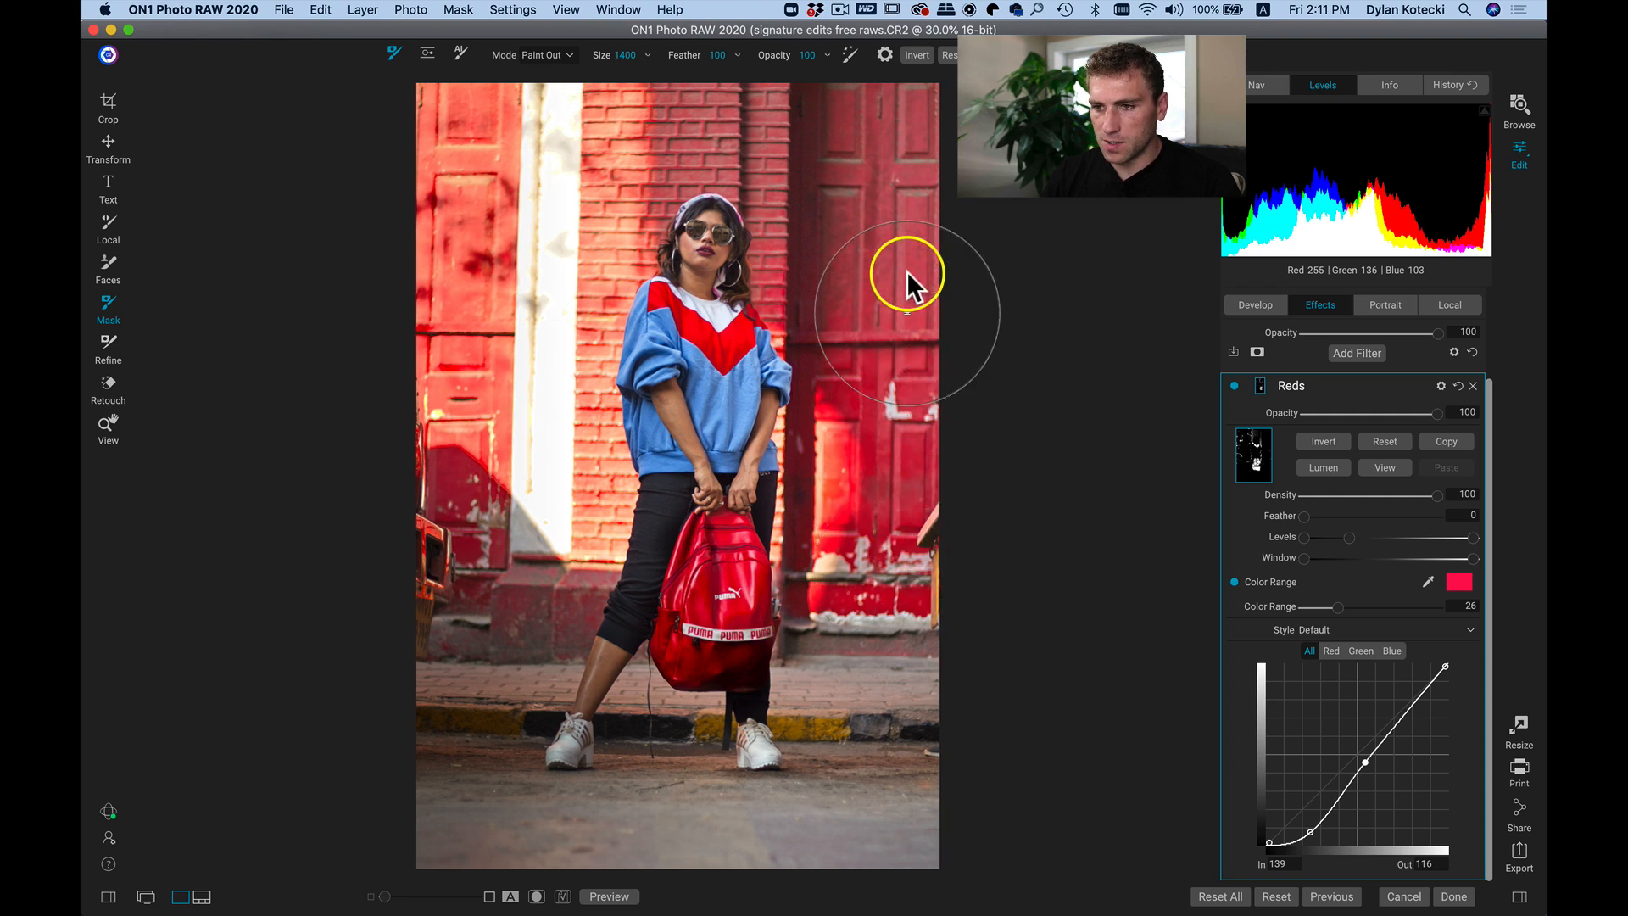
pyautogui.press(']')
pyautogui.press(']')
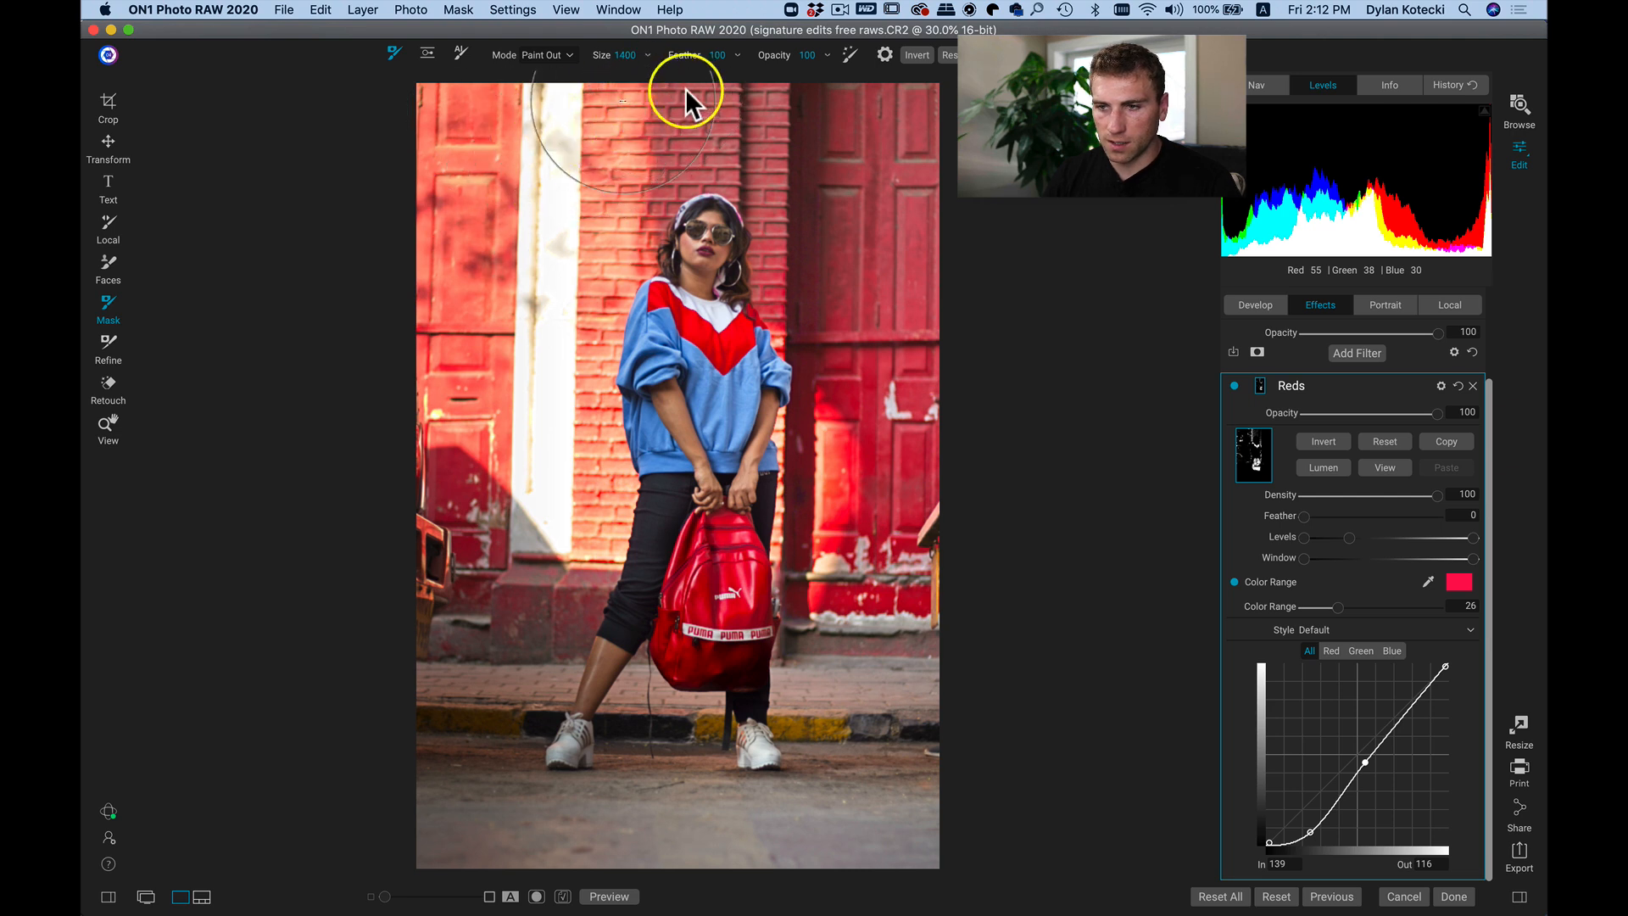
pyautogui.moveTo(921, 337); pyautogui.dragTo(995, 388)
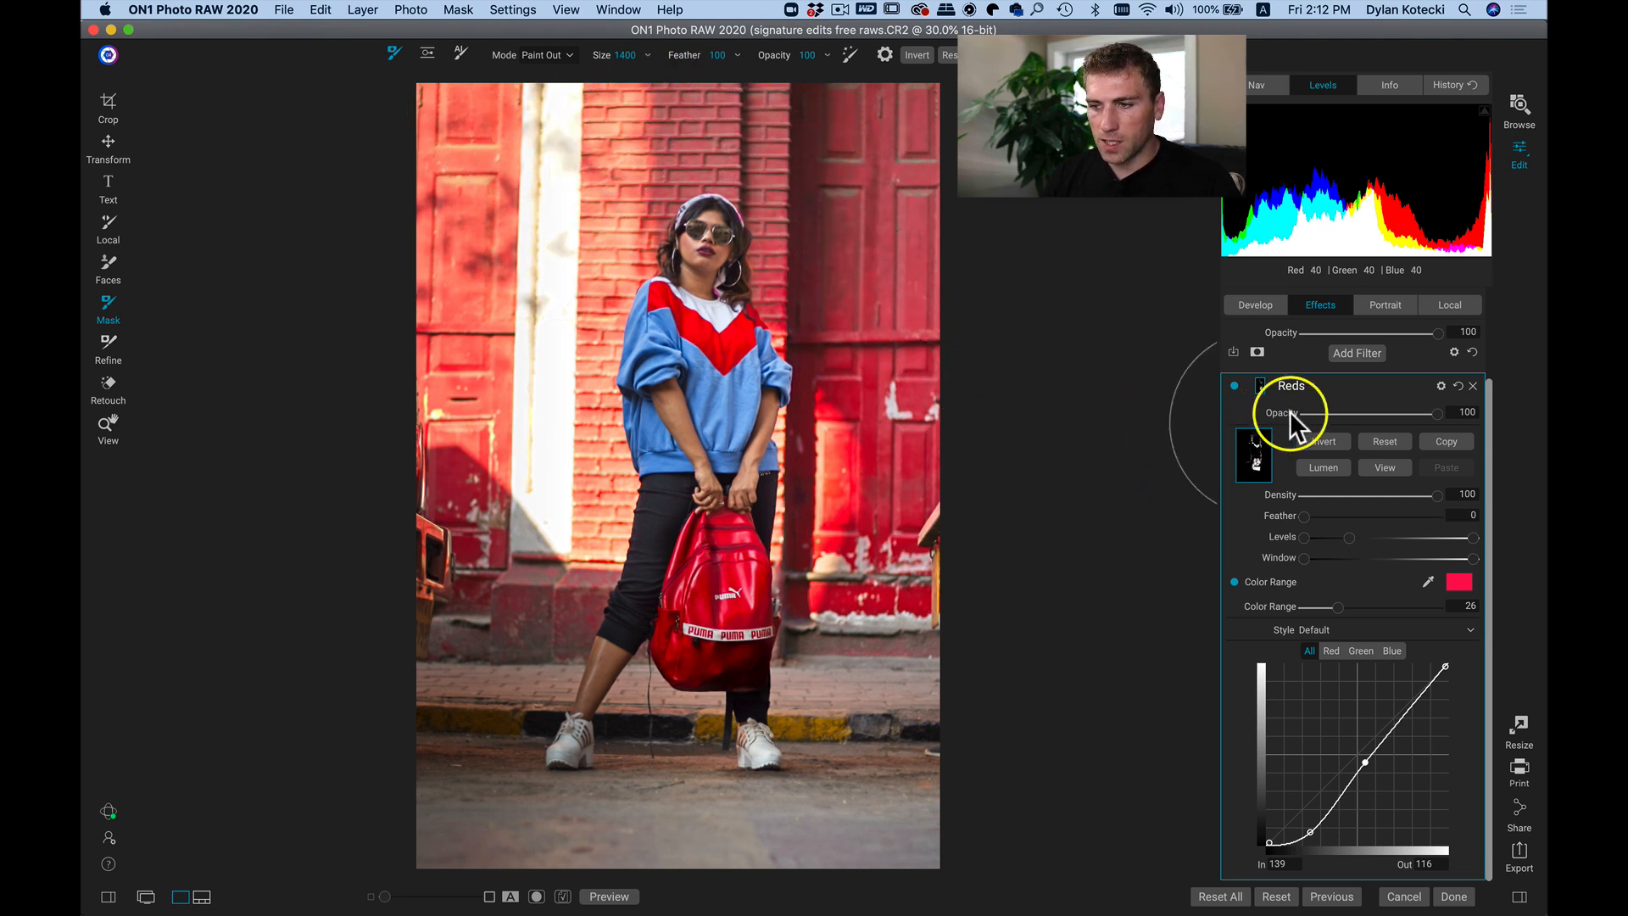
pyautogui.click(1235, 384)
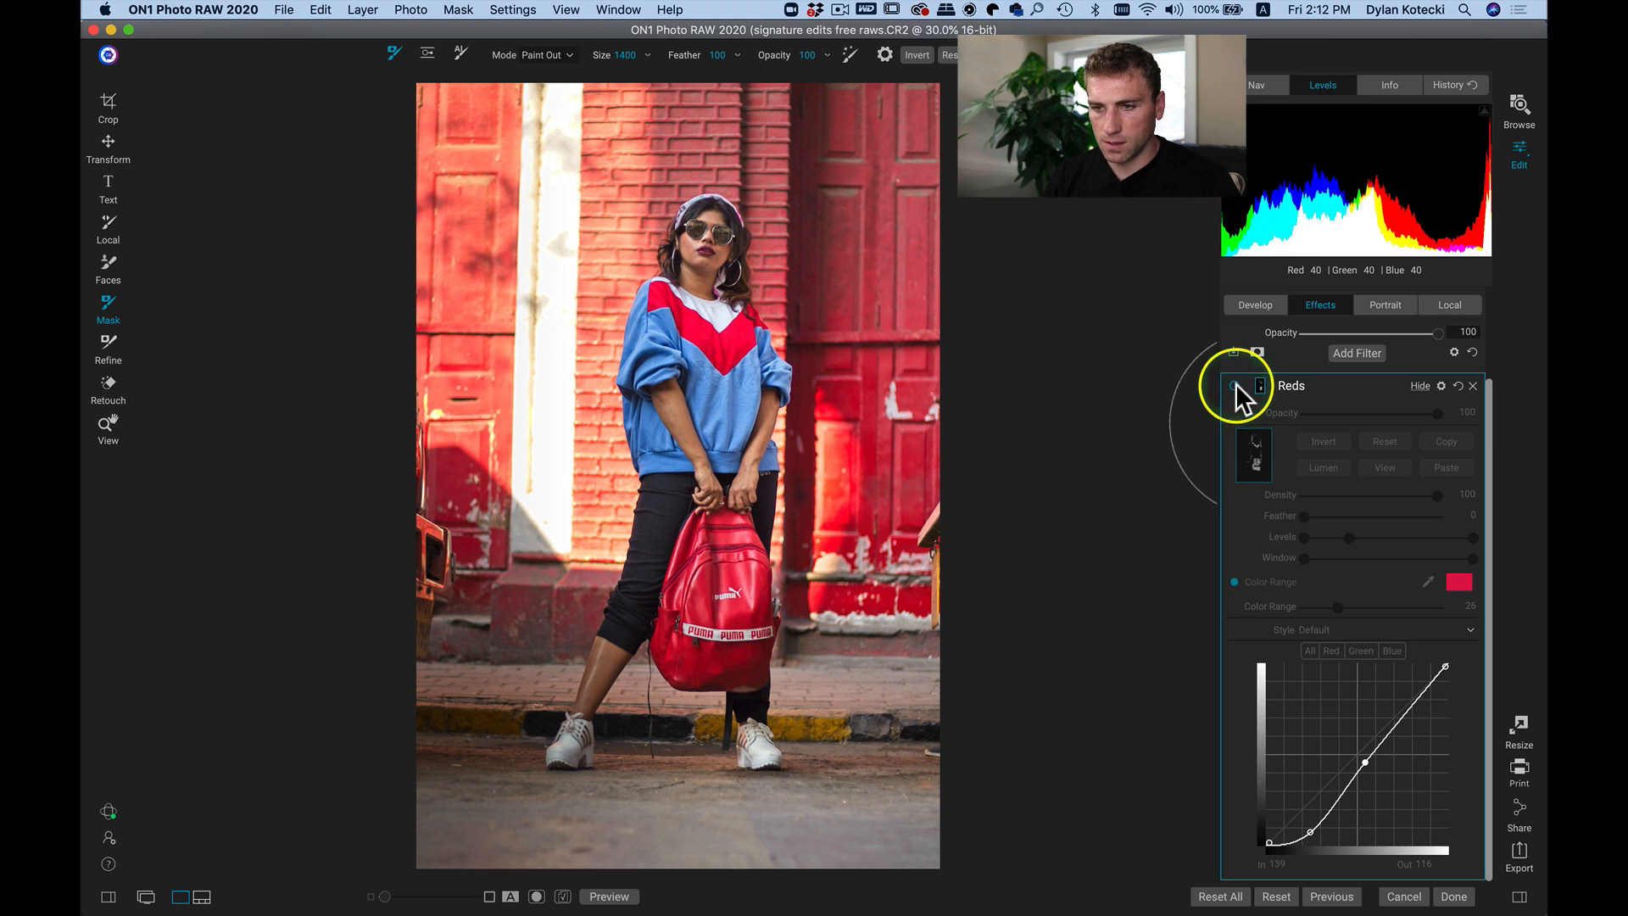
pyautogui.click(1235, 383)
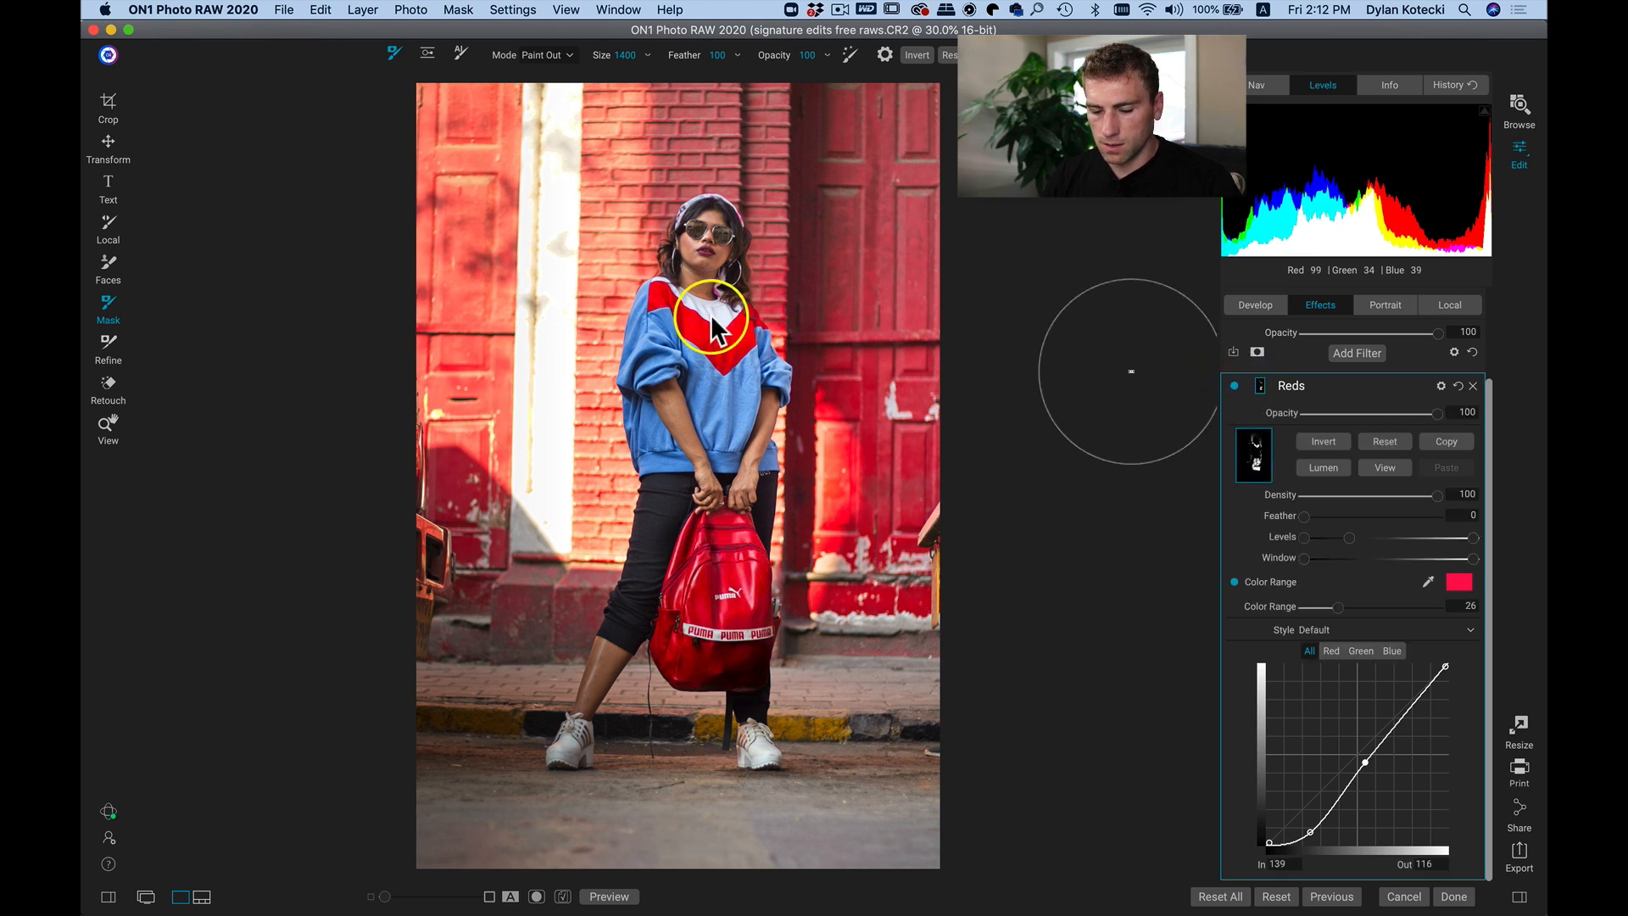
# Paint the reds around the woman's head out of the Reds mask with a size 500 brush, and compare with the filter off.
pyautogui.press('[')
pyautogui.press('[')
pyautogui.press('[')
pyautogui.press('[')
pyautogui.press('[')
pyautogui.press('[')
pyautogui.press('[')
pyautogui.press('[')
pyautogui.press('[')
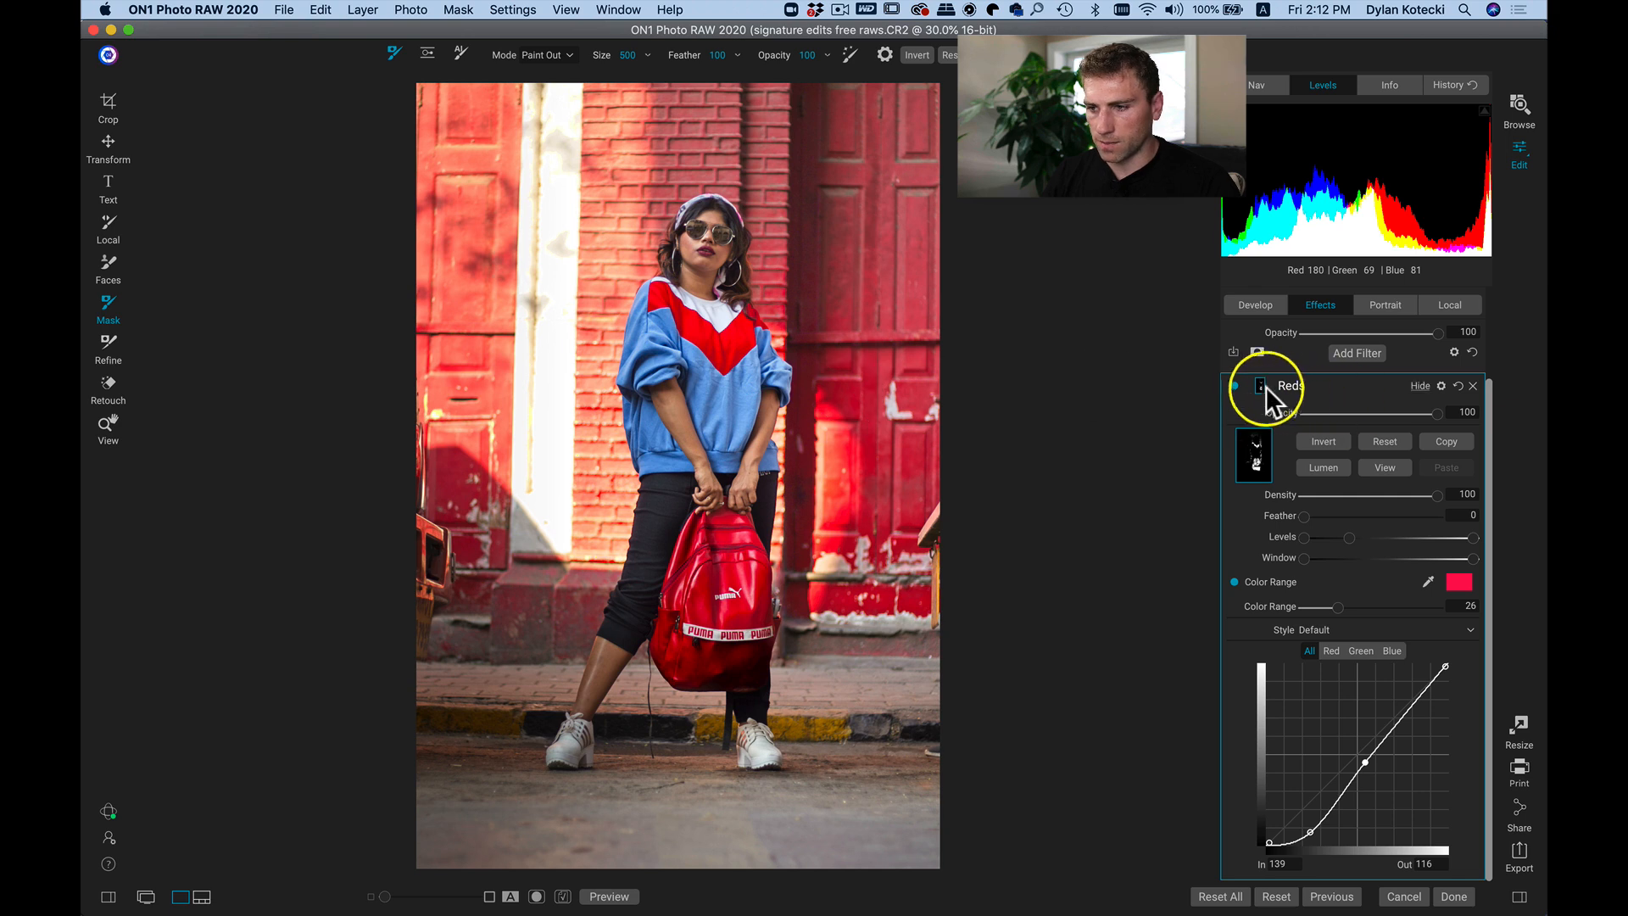
pyautogui.click(1235, 385)
pyautogui.click(1234, 385)
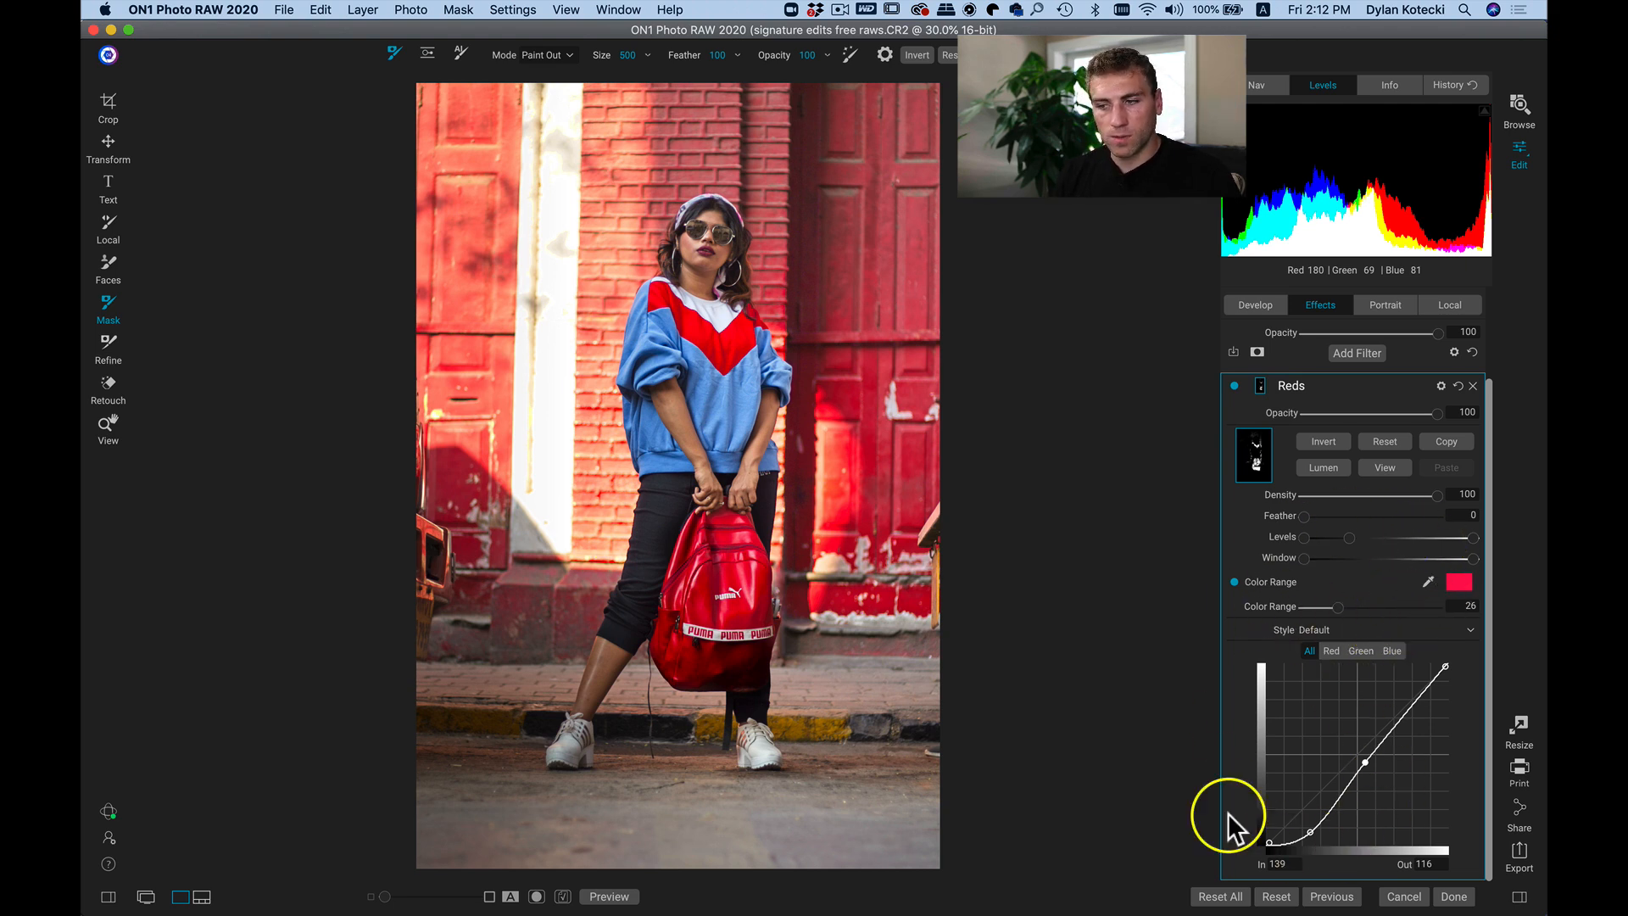
# Remove the Reds filter and add a new Curves filter named "blue".
pyautogui.click(1473, 386)
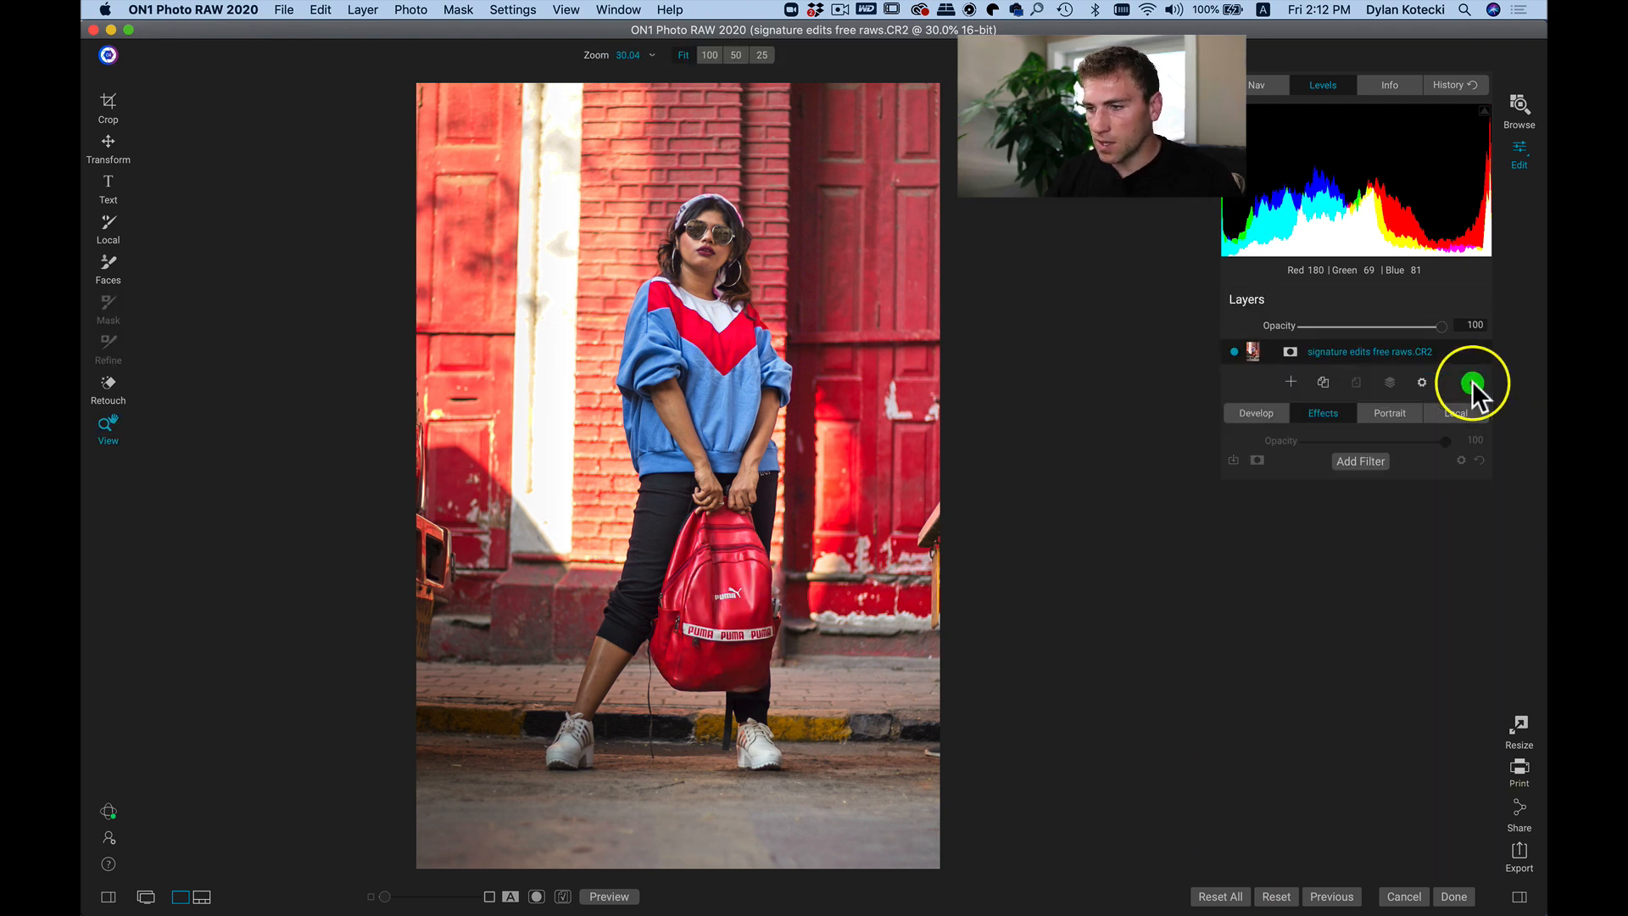
pyautogui.click(1360, 460)
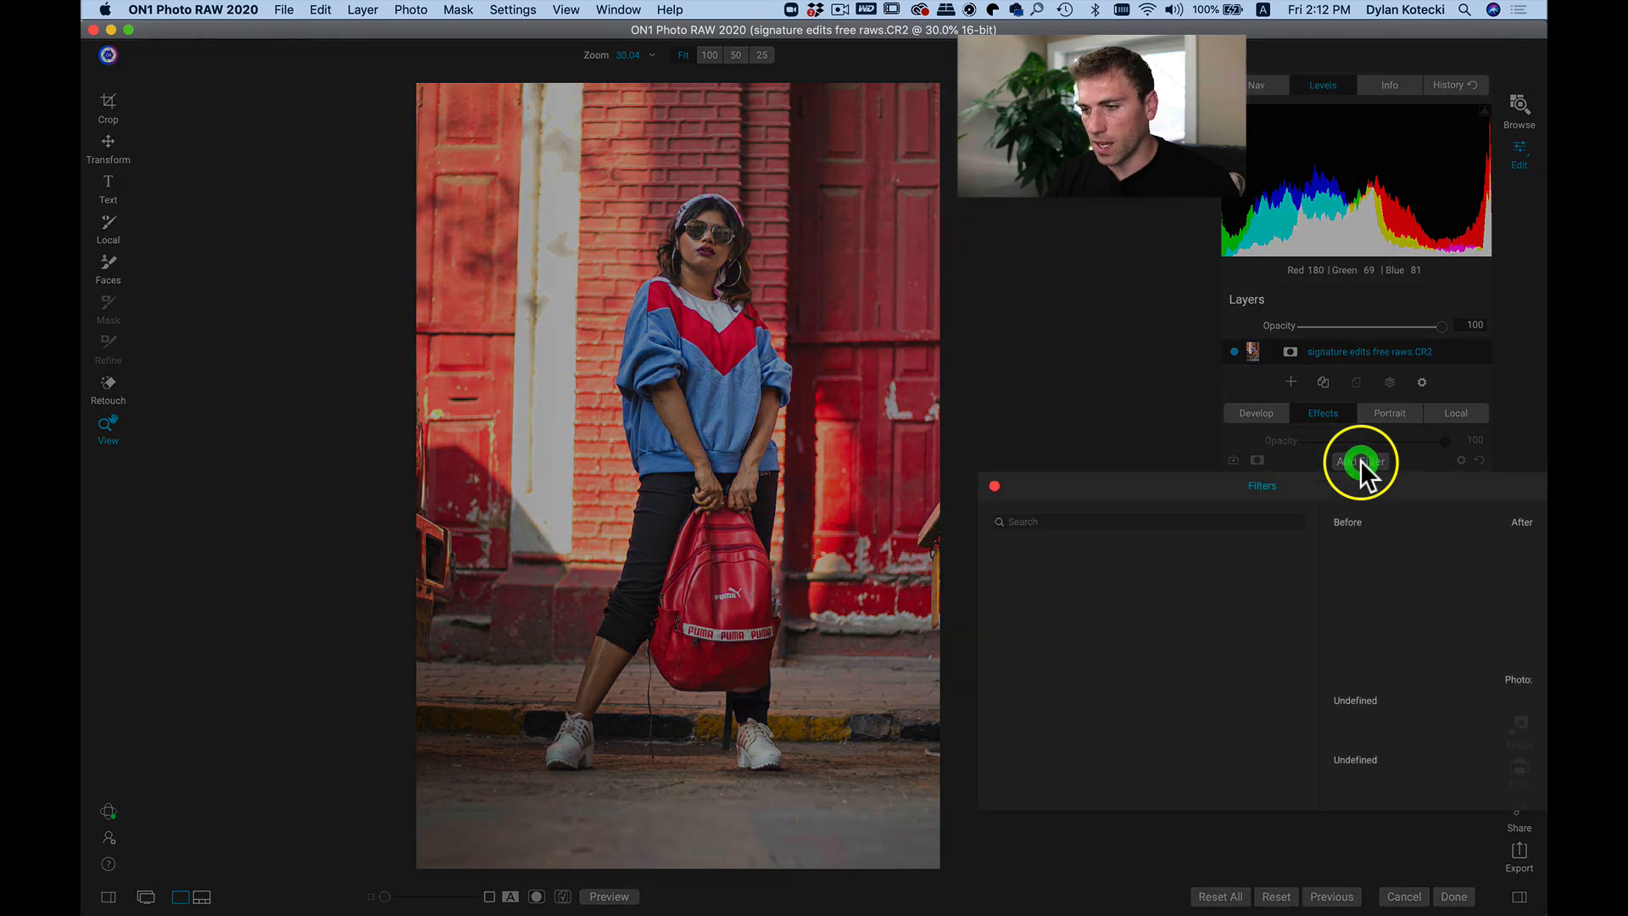
pyautogui.click(1121, 543)
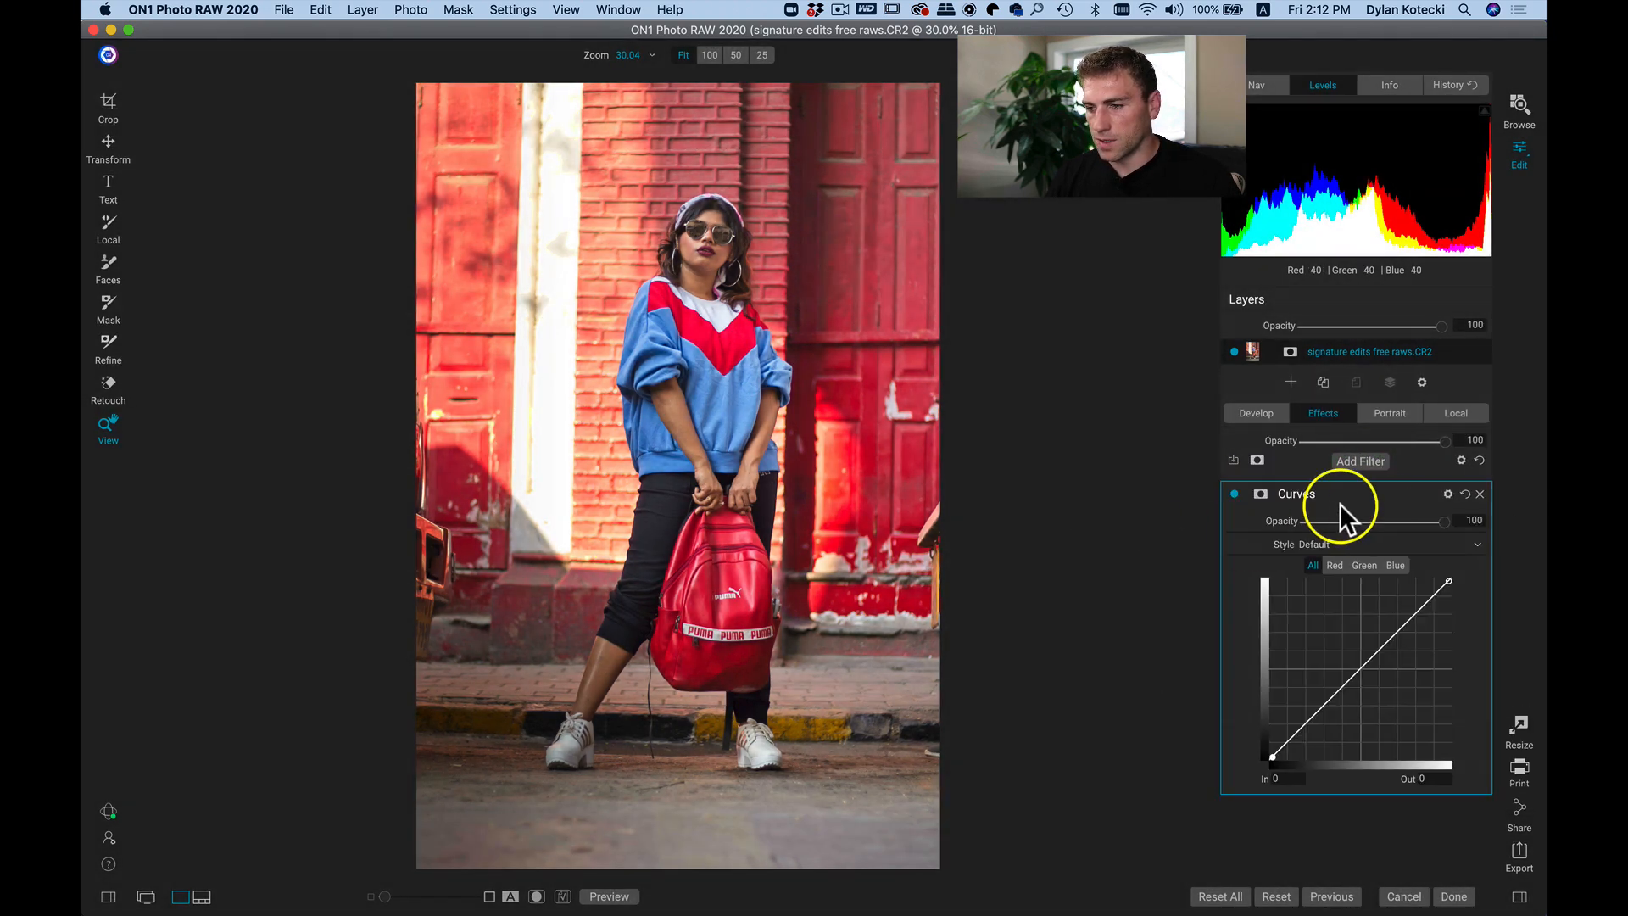
pyautogui.doubleClick(1293, 495)
pyautogui.write('blue')
pyautogui.press('Return')
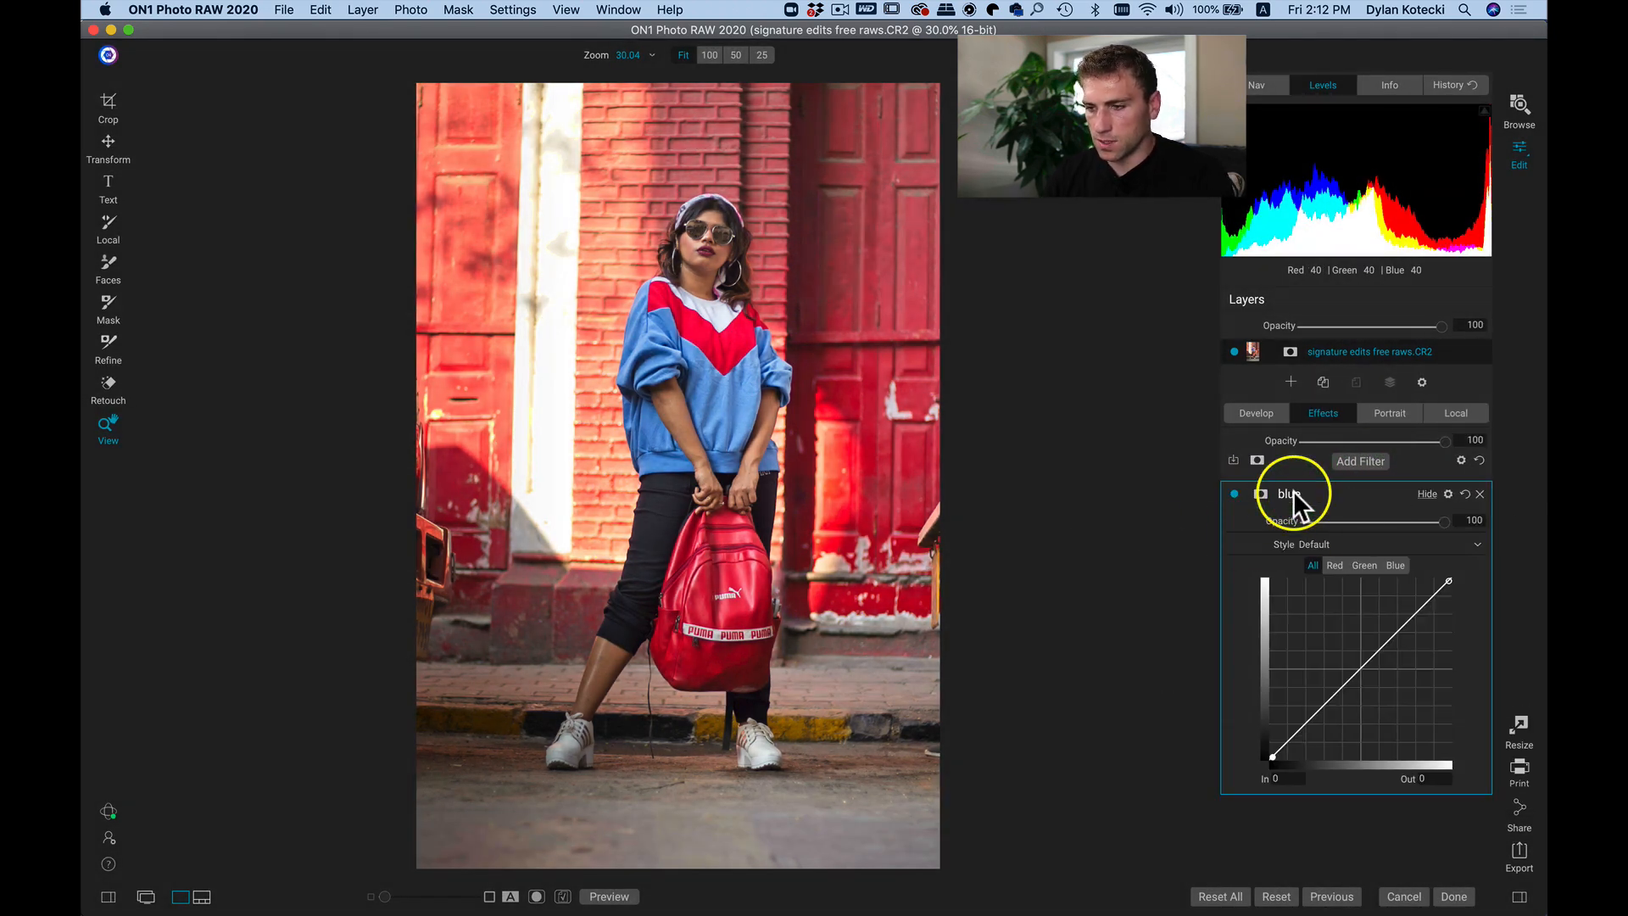
# Mask the blue filter by a Color Range sampled from the blue sweater, narrowed to 19 while checking the mask view.
pyautogui.click(1262, 494)
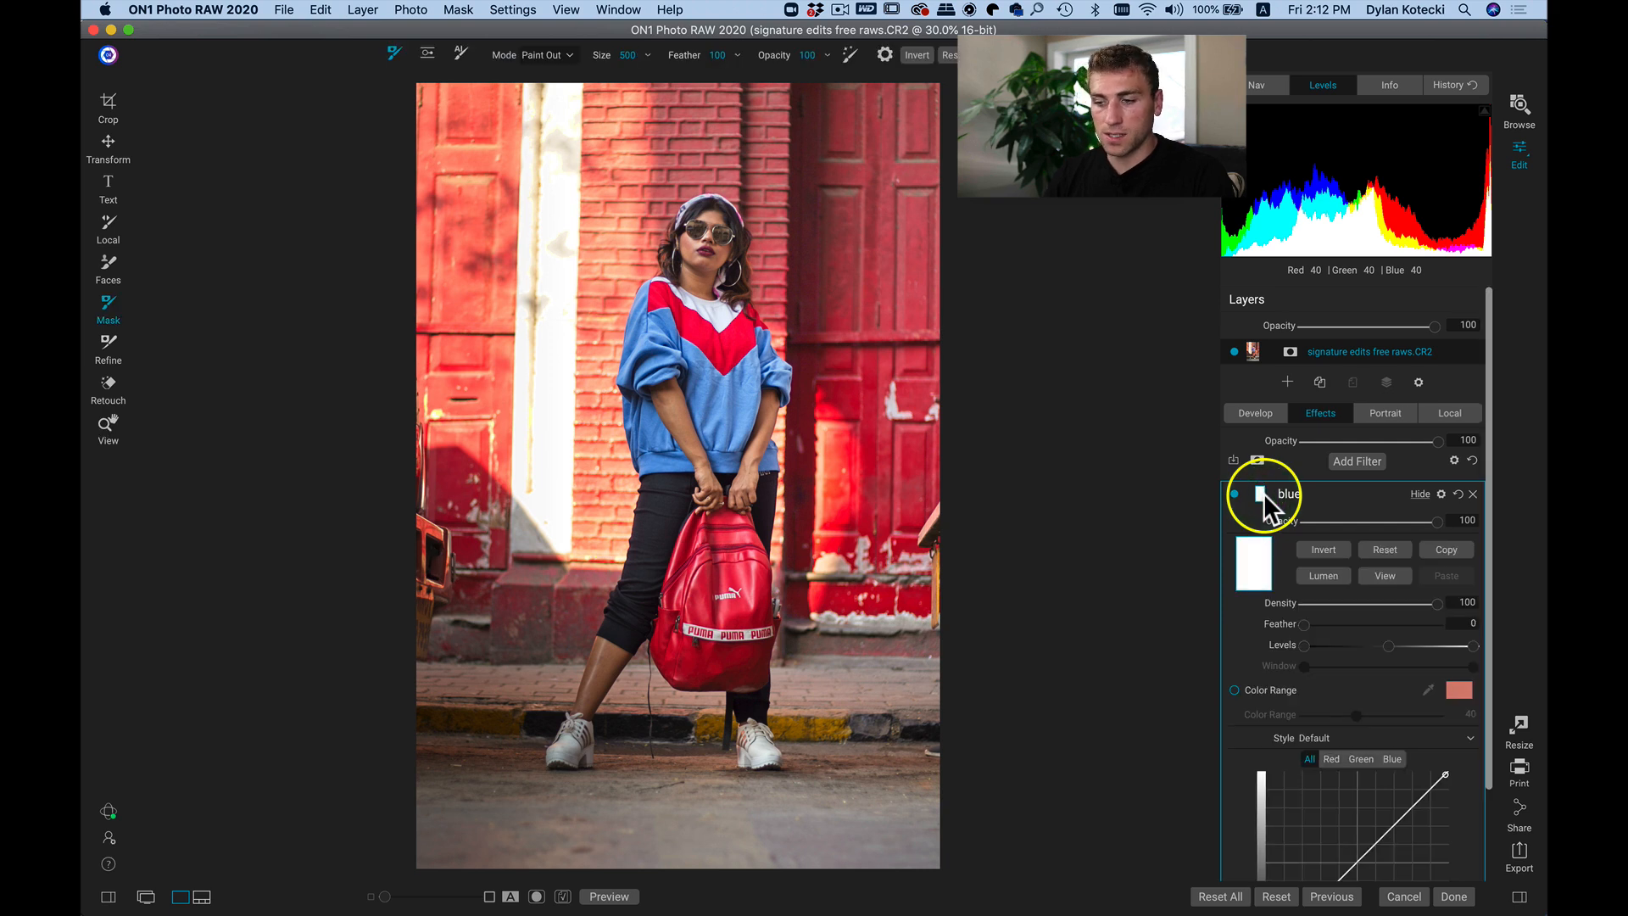
pyautogui.click(1235, 690)
pyautogui.click(1429, 690)
pyautogui.click(734, 394)
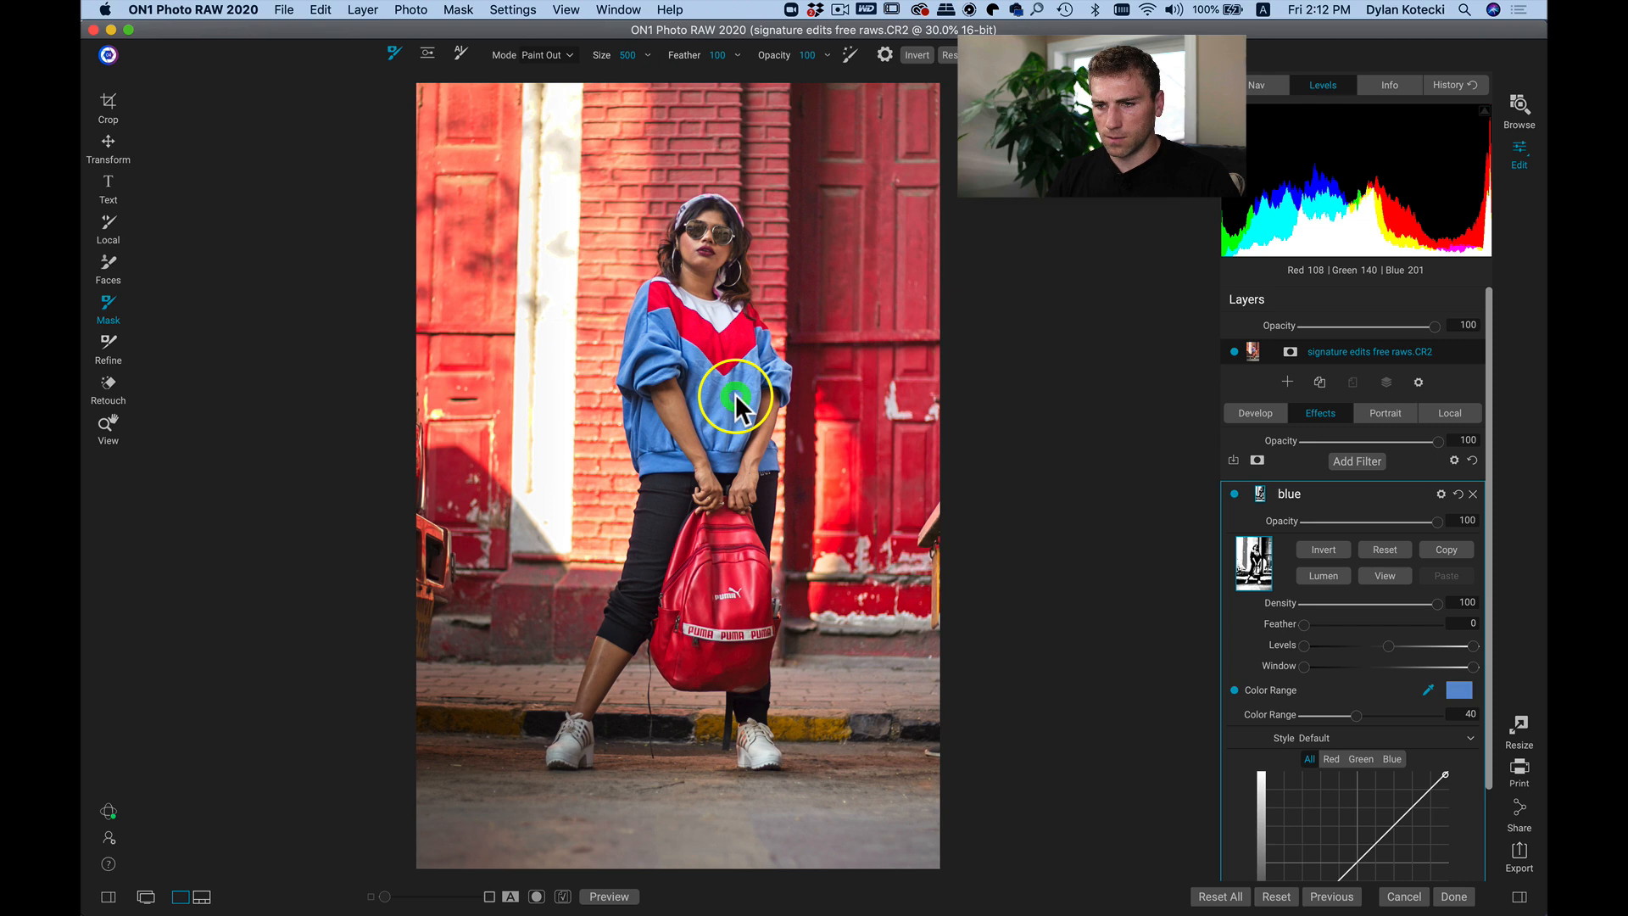
pyautogui.click(1382, 576)
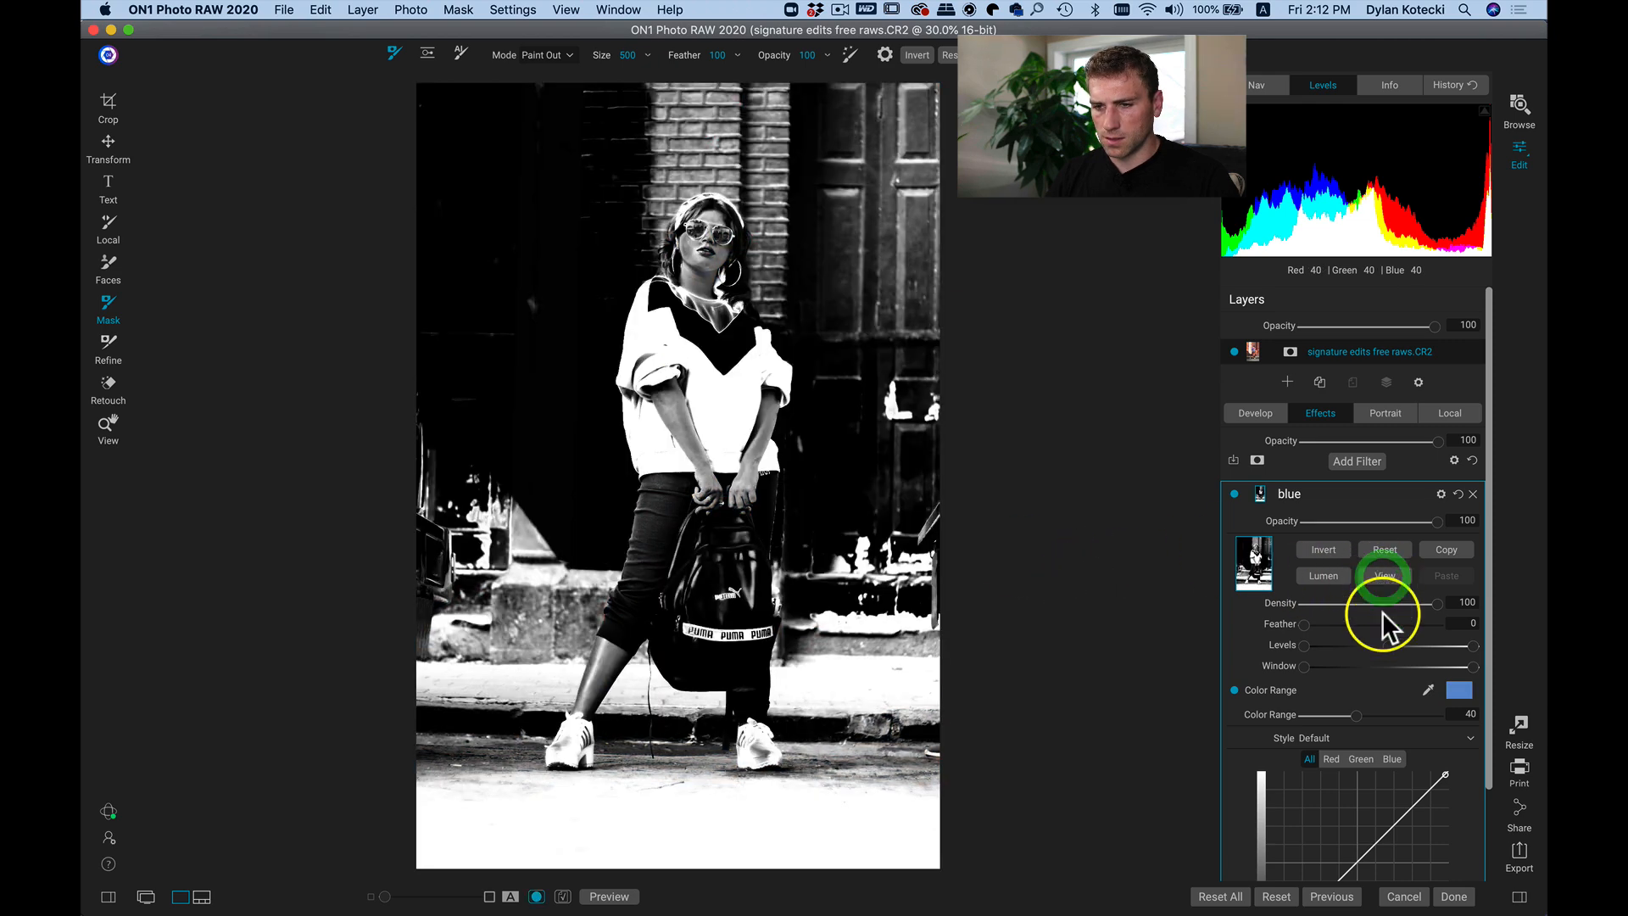
pyautogui.moveTo(1356, 714); pyautogui.dragTo(1327, 720)
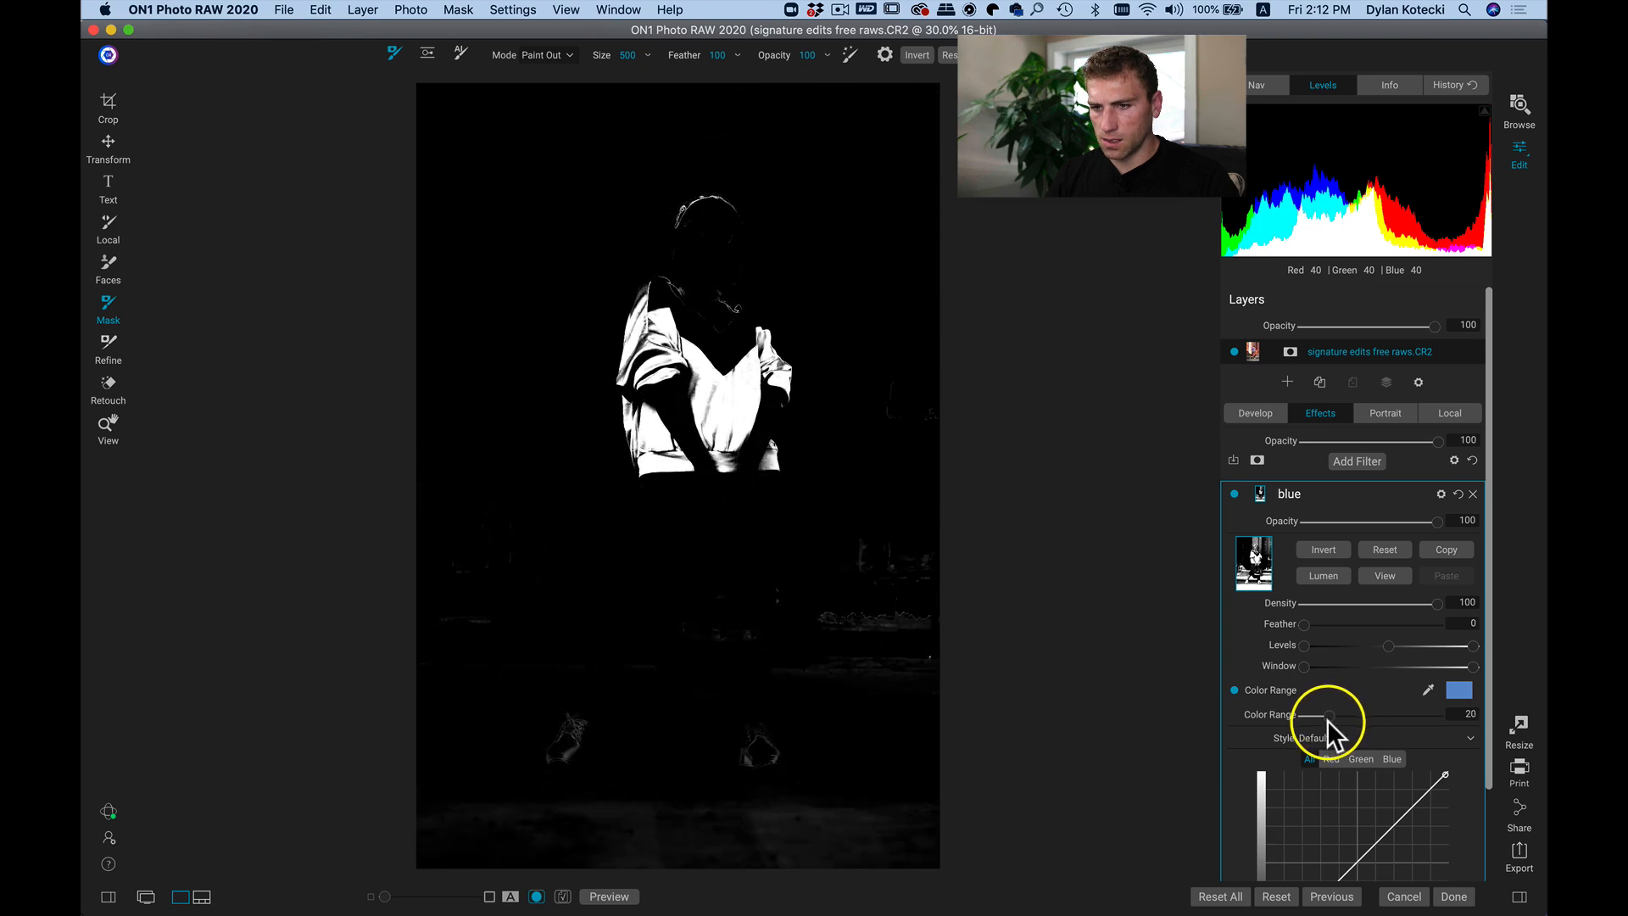
pyautogui.click(1389, 575)
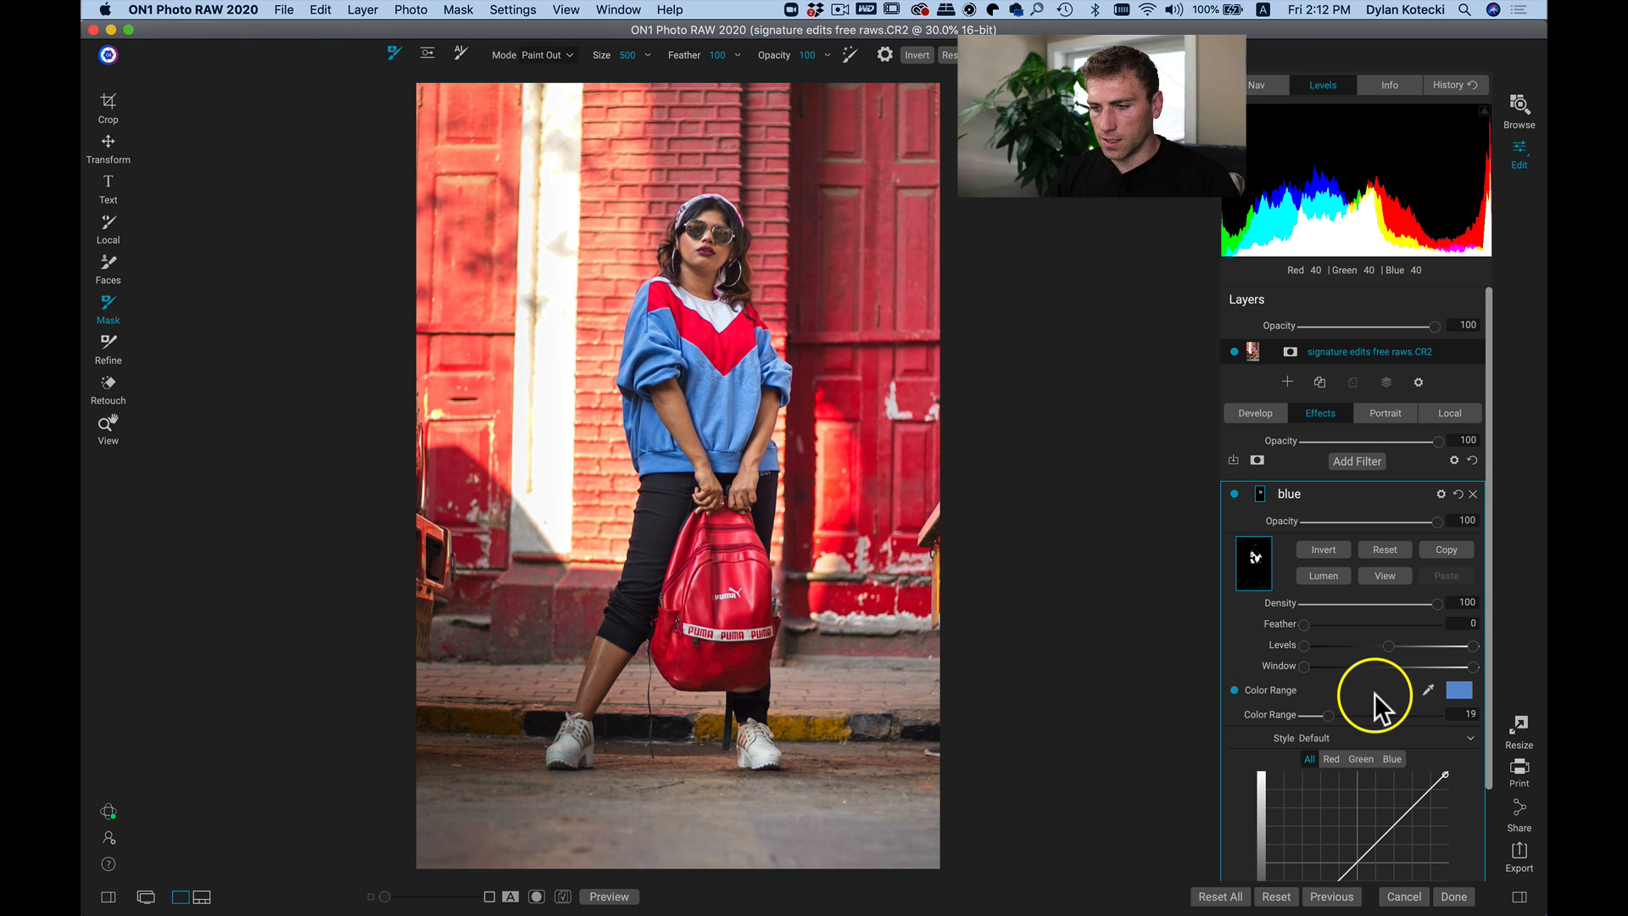
# Darken the sweater's blues with a curve point at In 60, Out 20, feather the blue mask to 39, and compare with the filter off.
pyautogui.scroll(-3, 1375, 694)
pyautogui.moveTo(1303, 810); pyautogui.dragTo(1306, 827)
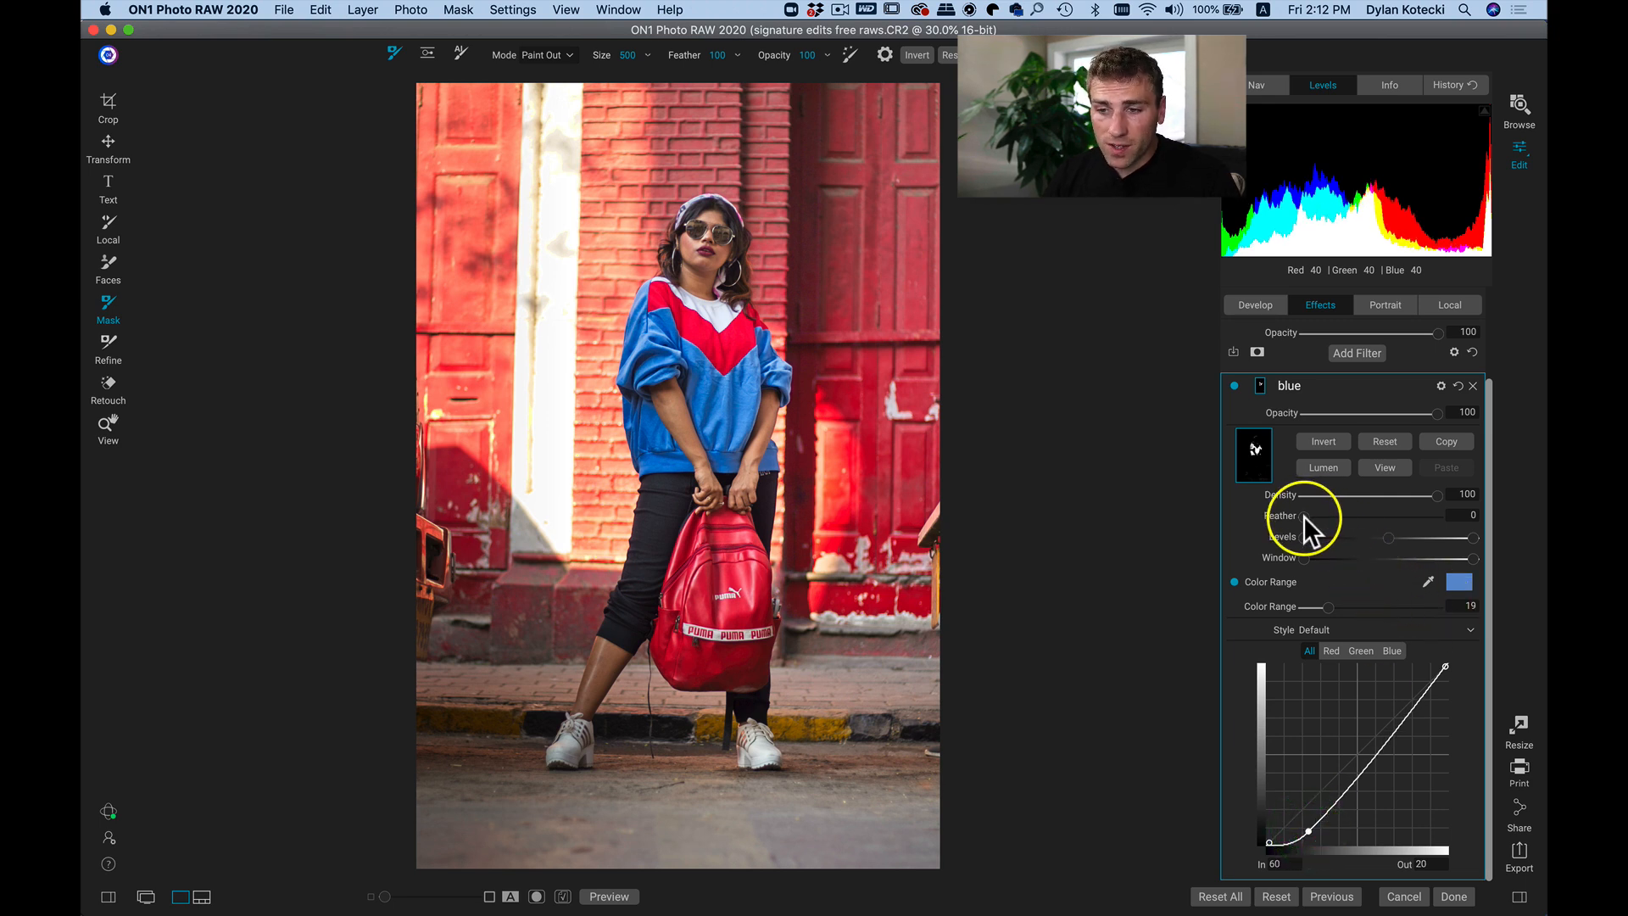
pyautogui.moveTo(1305, 515); pyautogui.dragTo(1355, 517)
pyautogui.click(1234, 386)
pyautogui.click(1233, 385)
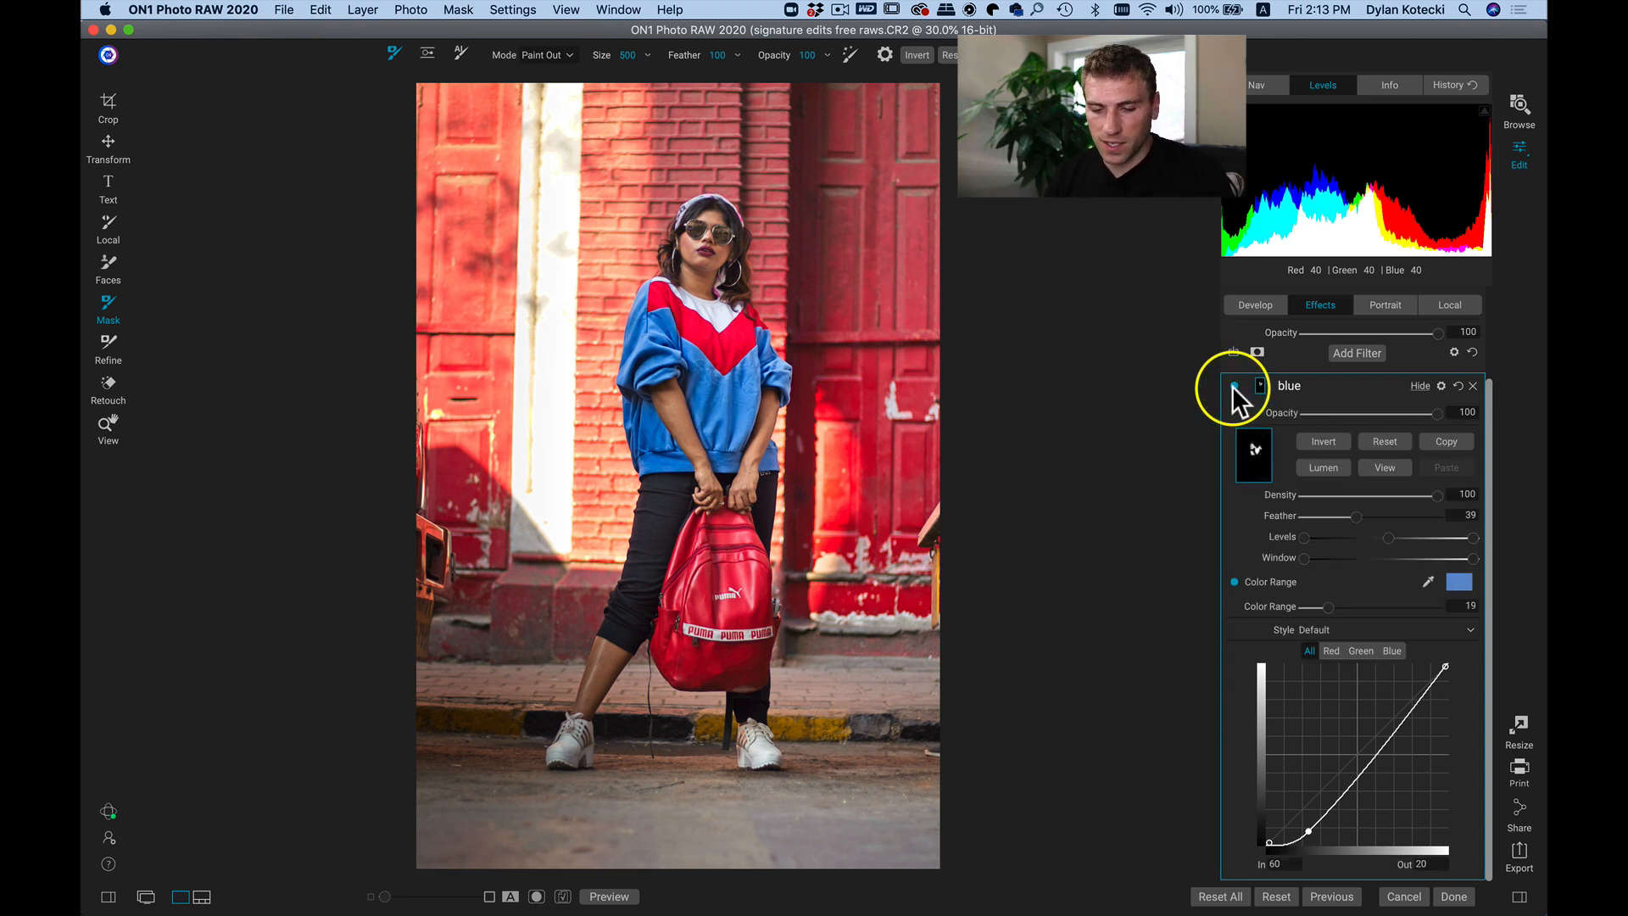
# Inspect the sweater at 100% zoom with the blue filter off and on.
pyautogui.press('z')
pyautogui.click(727, 381)
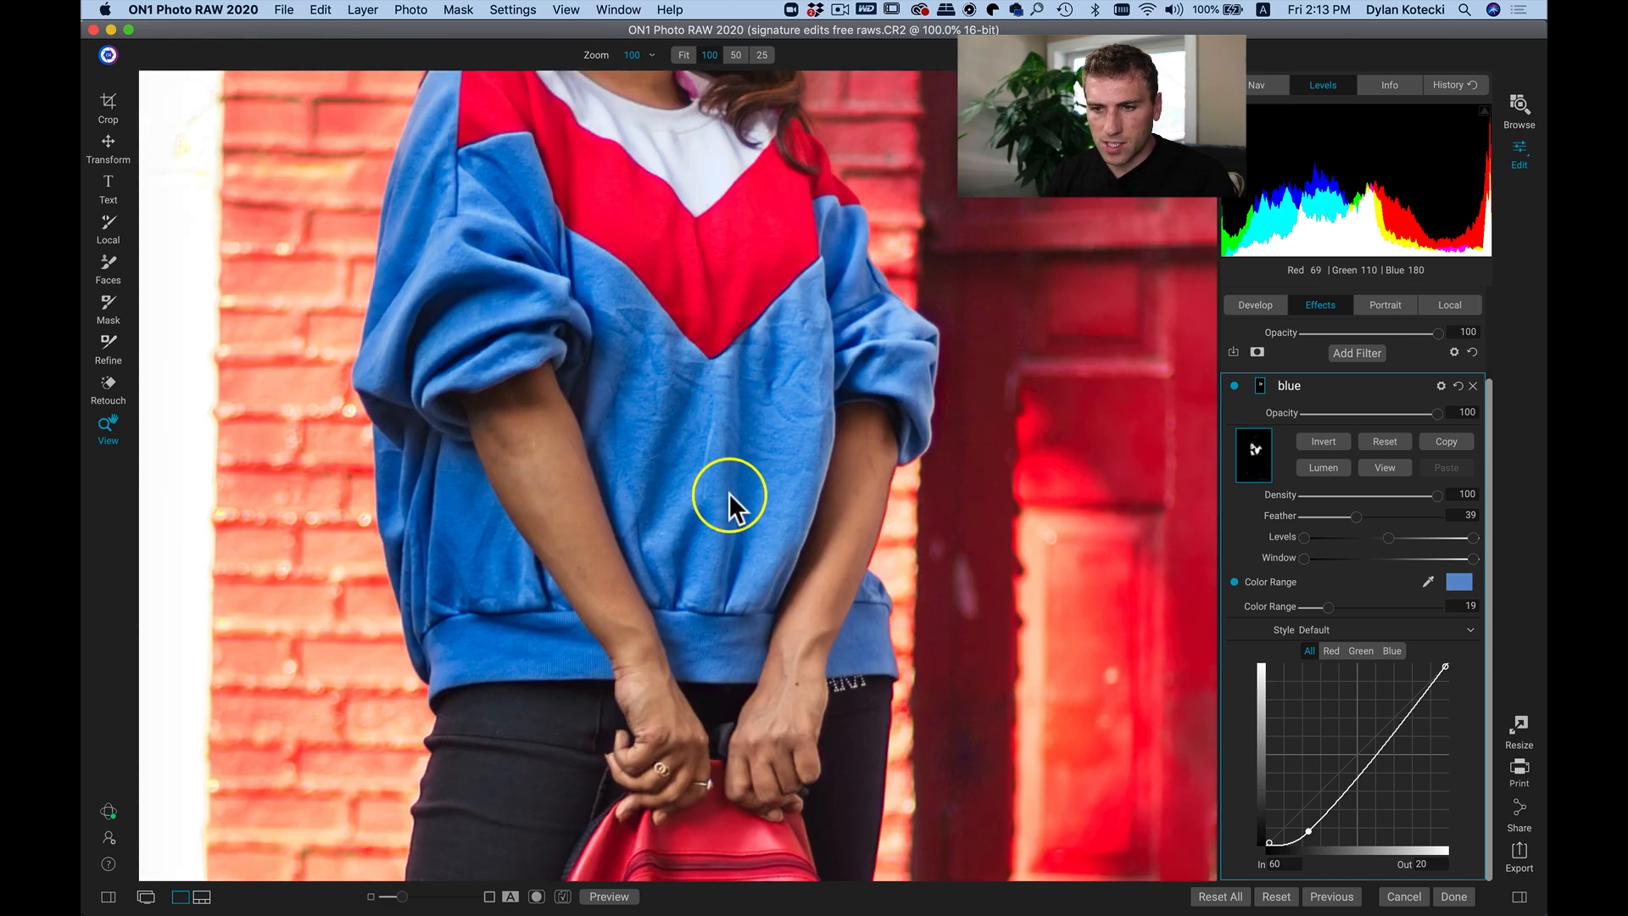
pyautogui.moveTo(730, 493); pyautogui.dragTo(729, 495)
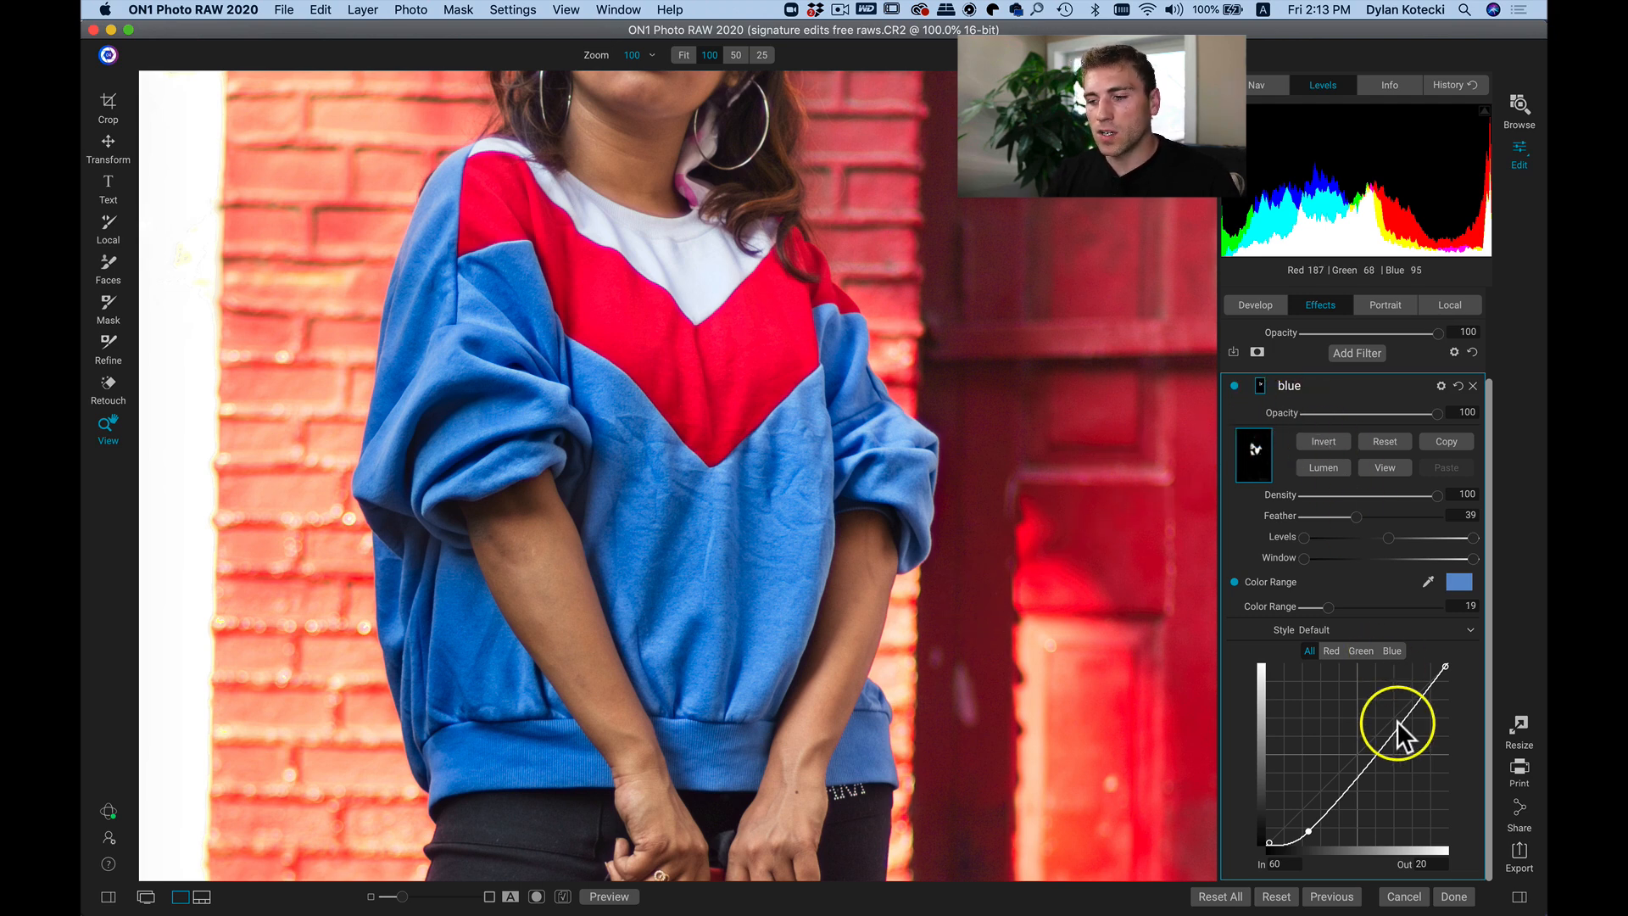
pyautogui.click(1234, 386)
pyautogui.click(1234, 386)
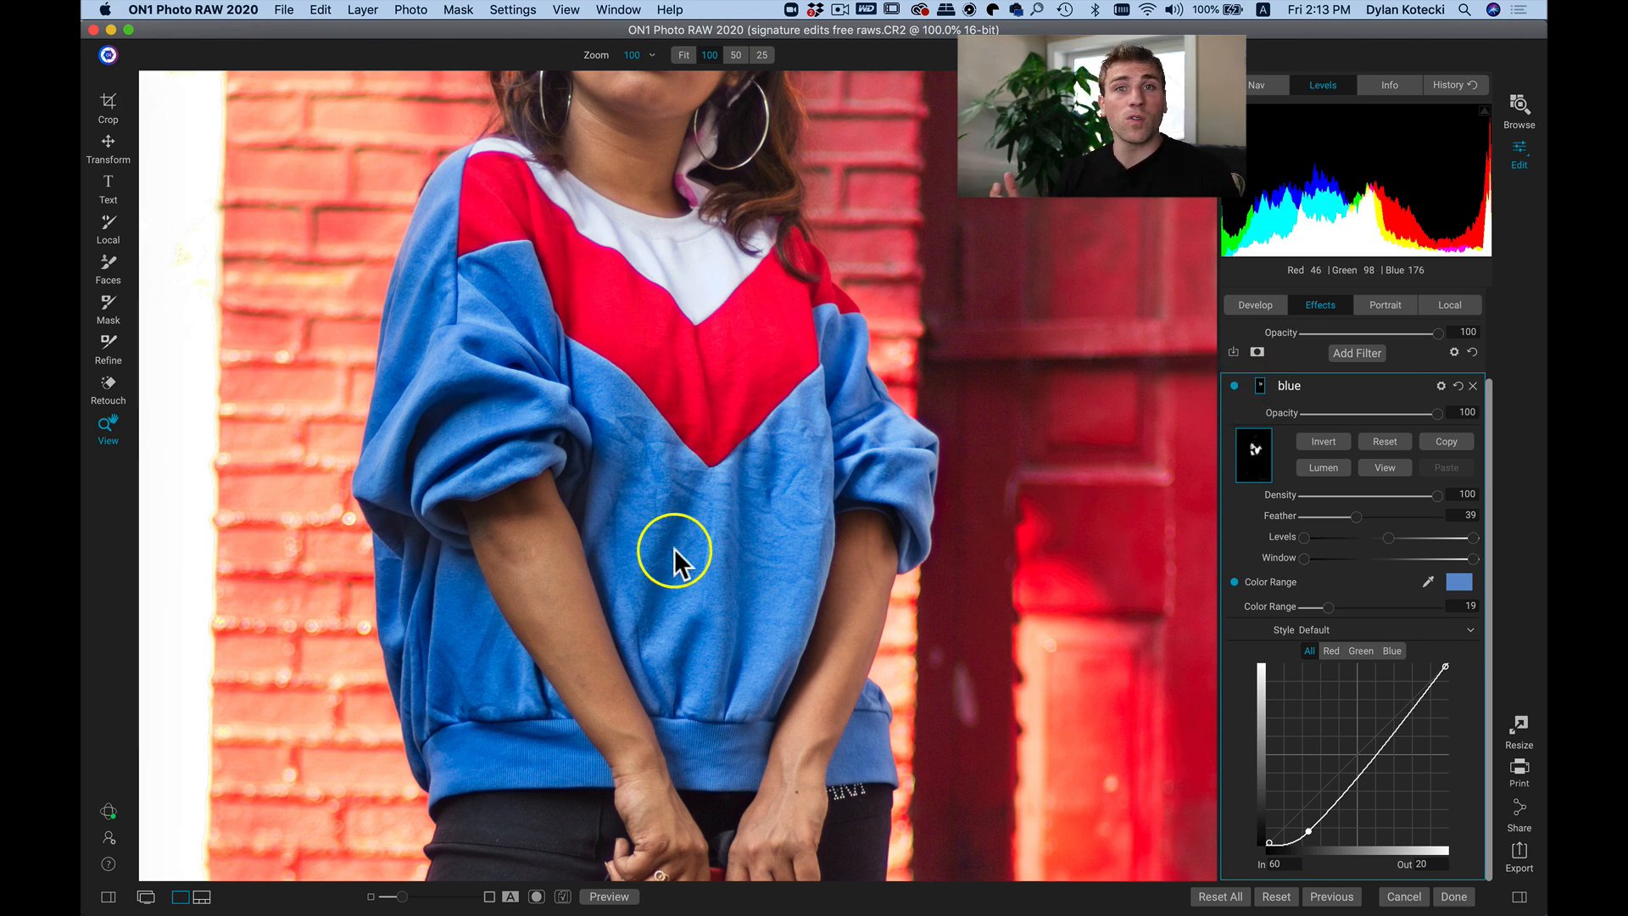
pyautogui.press('super+0')
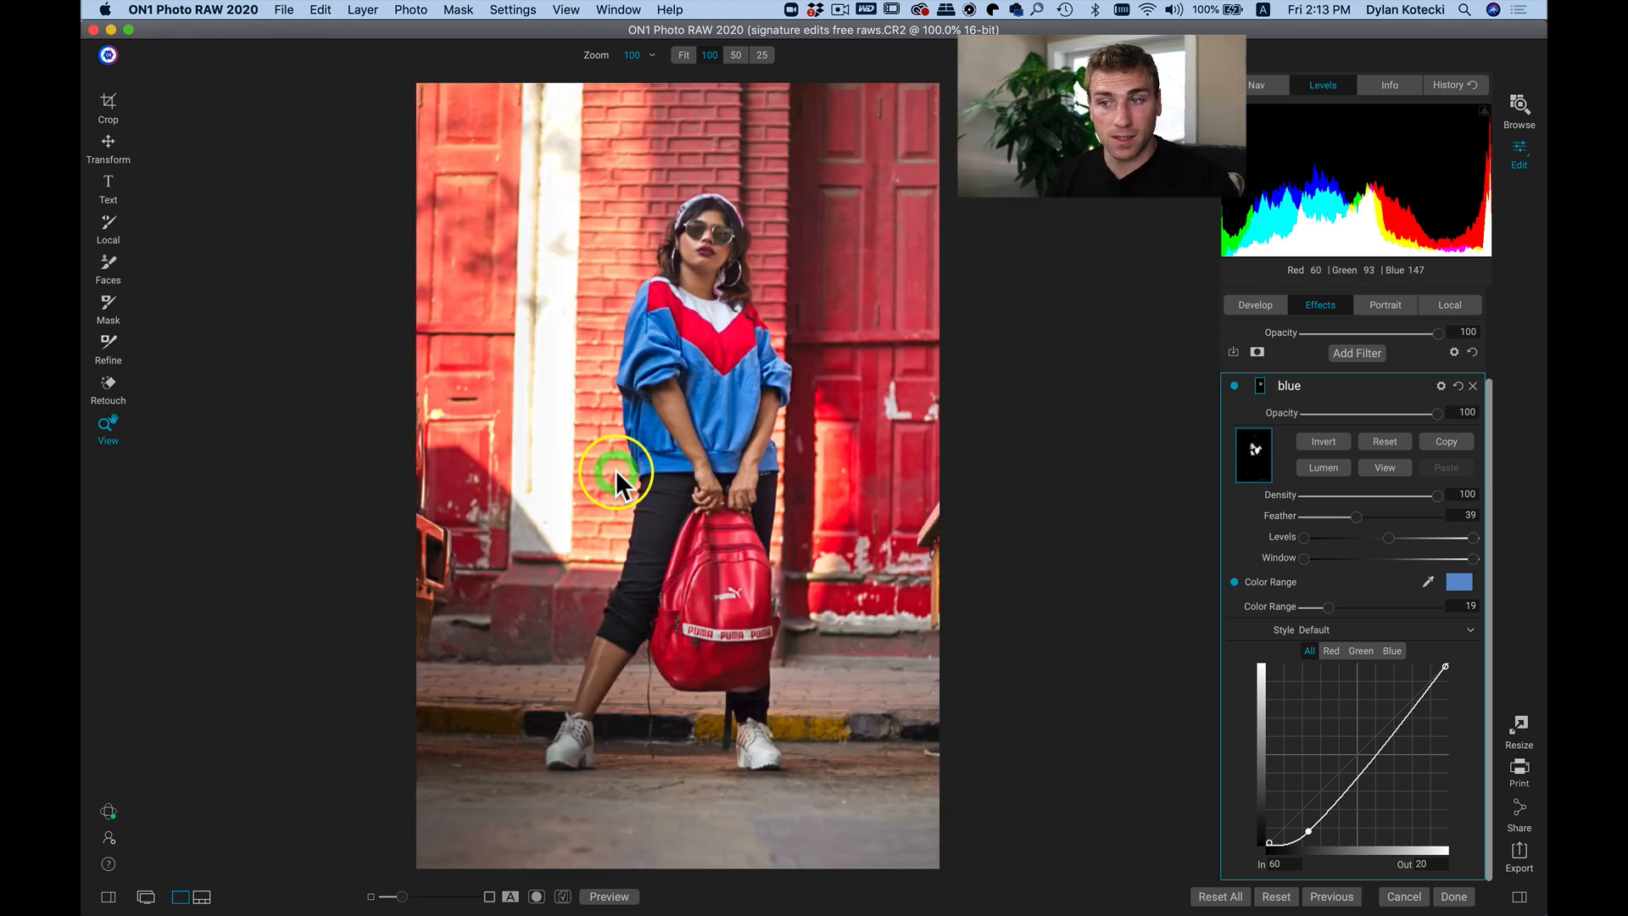
# Remove the blue filter and add a LUTs filter.
pyautogui.click(1473, 386)
pyautogui.click(1369, 458)
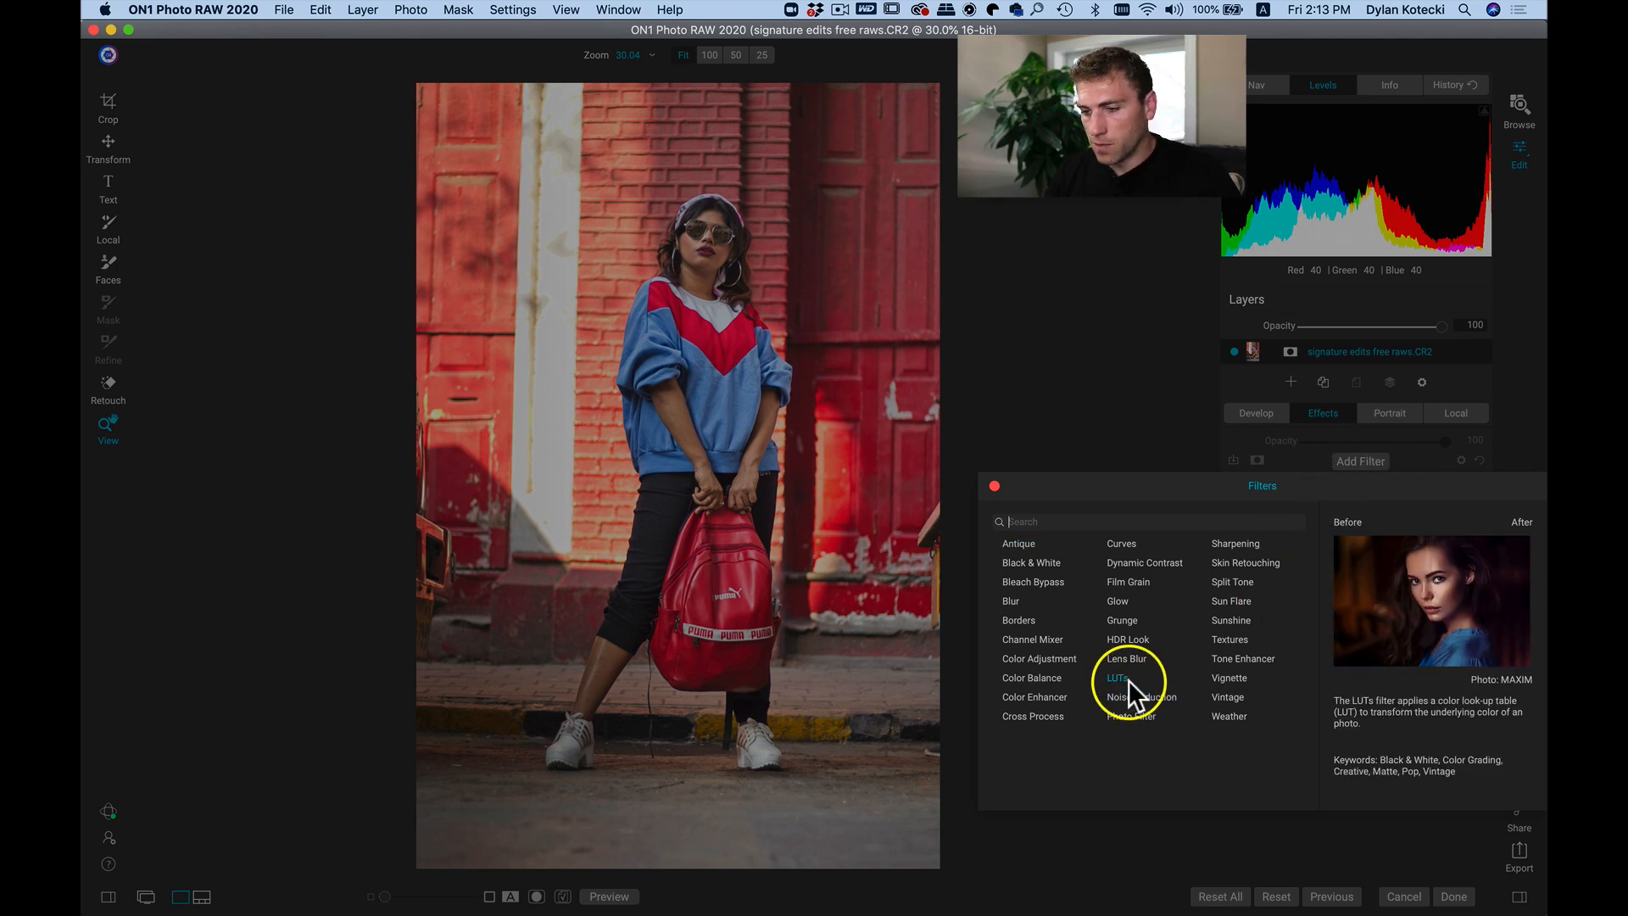
pyautogui.click(1155, 422)
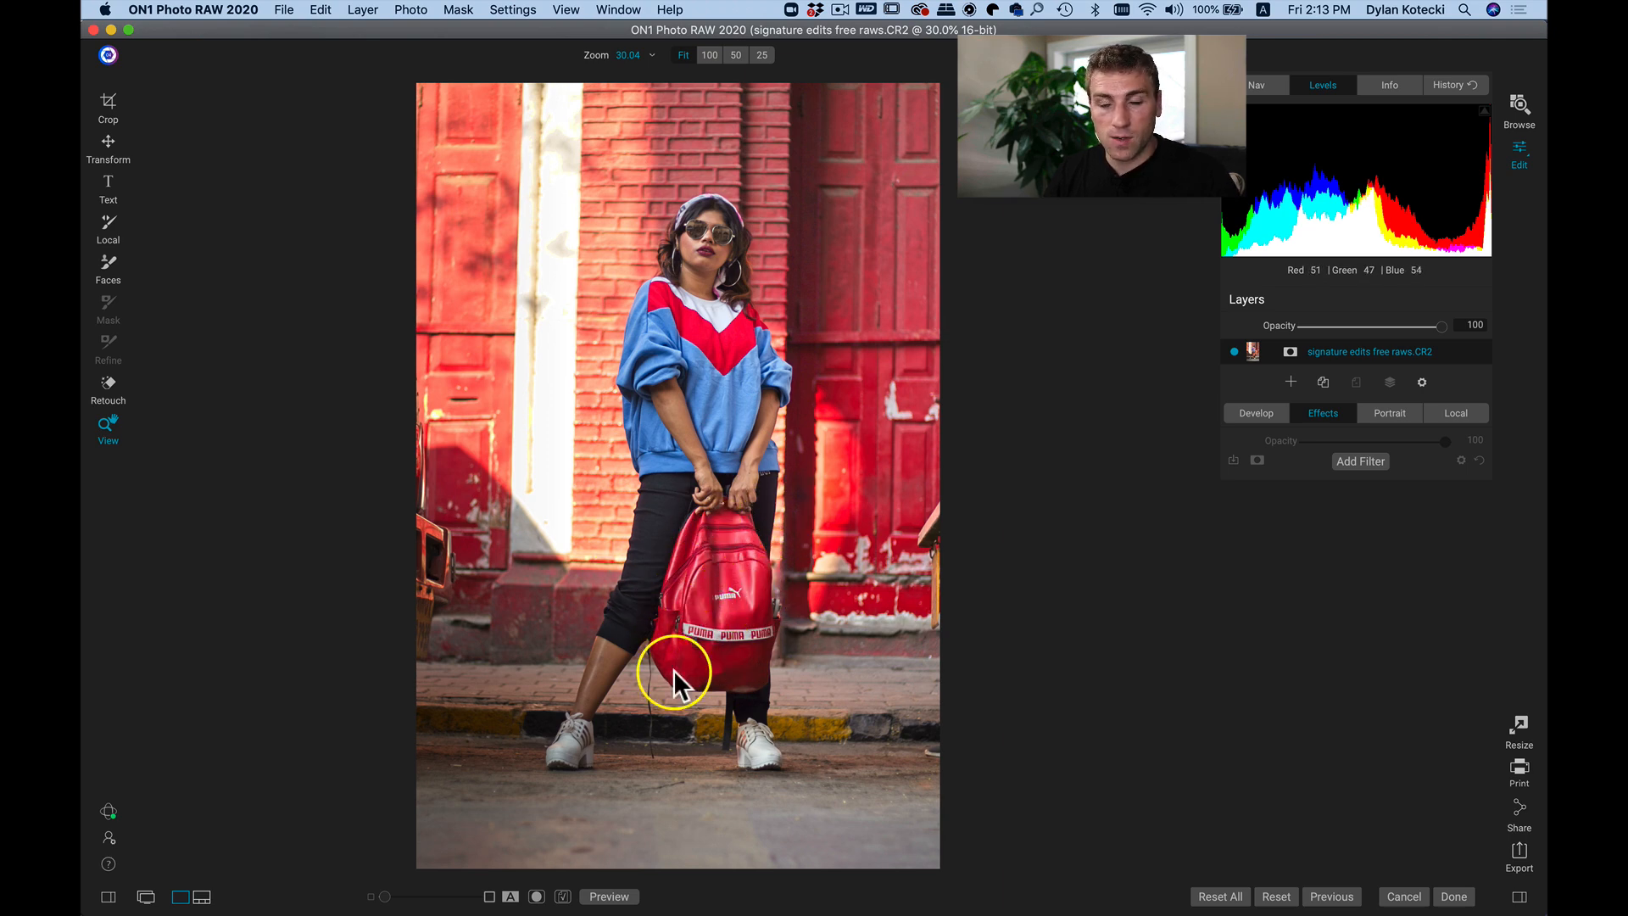
pyautogui.click(1365, 460)
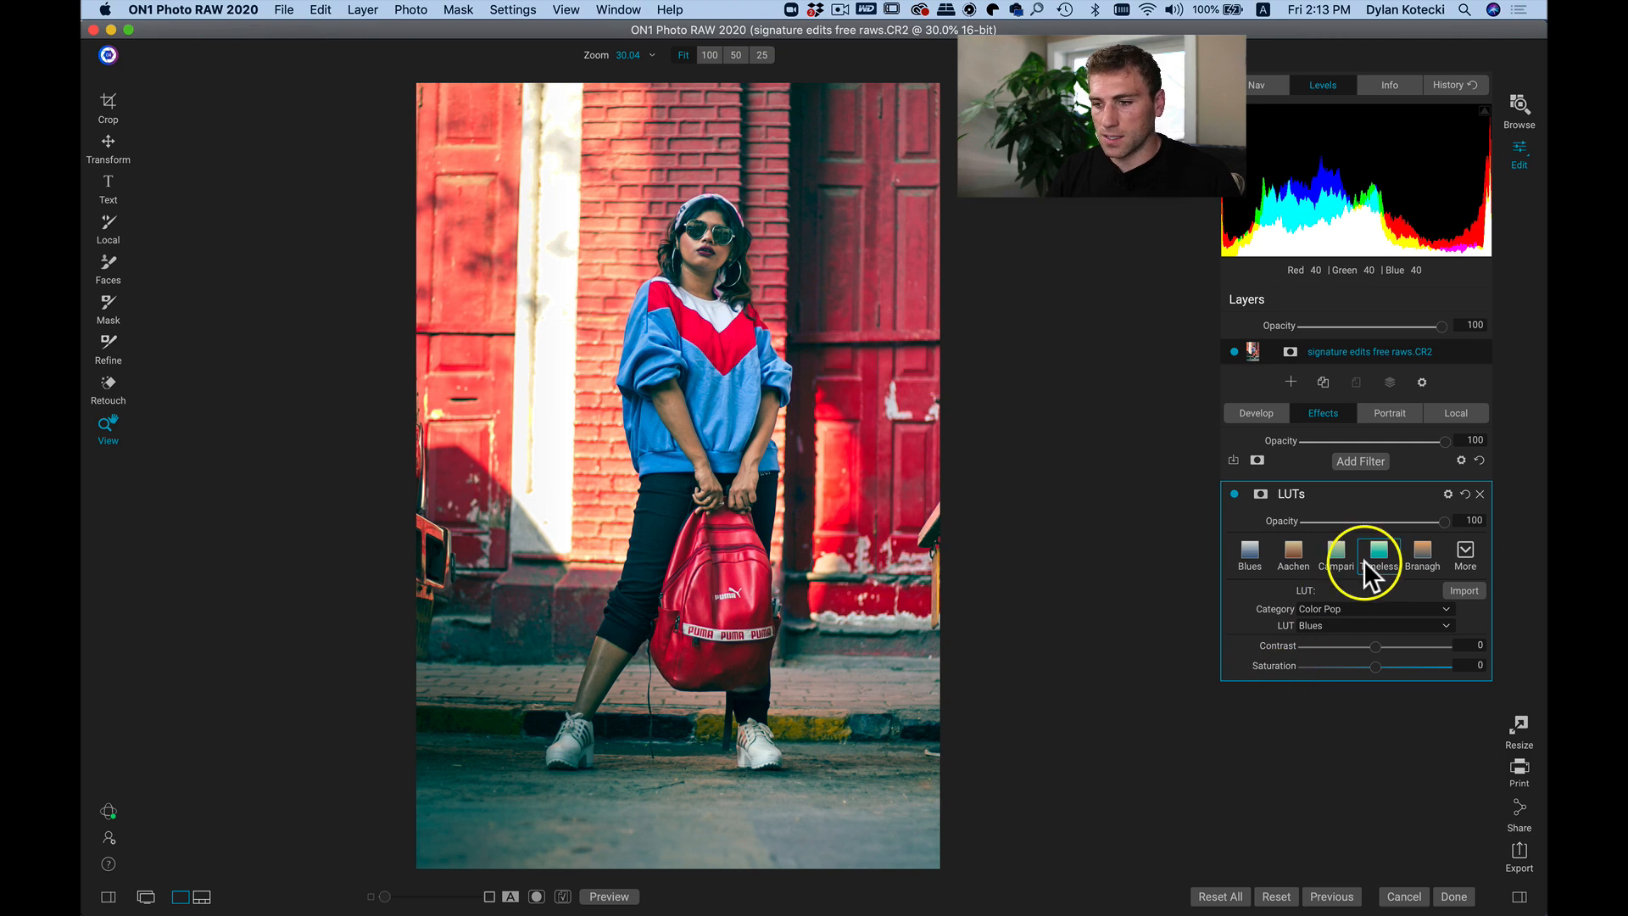
# Mask the LUTs filter by a Color Range sampled from the sweater's red chevron, narrowed to 26 while checking the mask view.
pyautogui.click(1260, 494)
pyautogui.click(1234, 690)
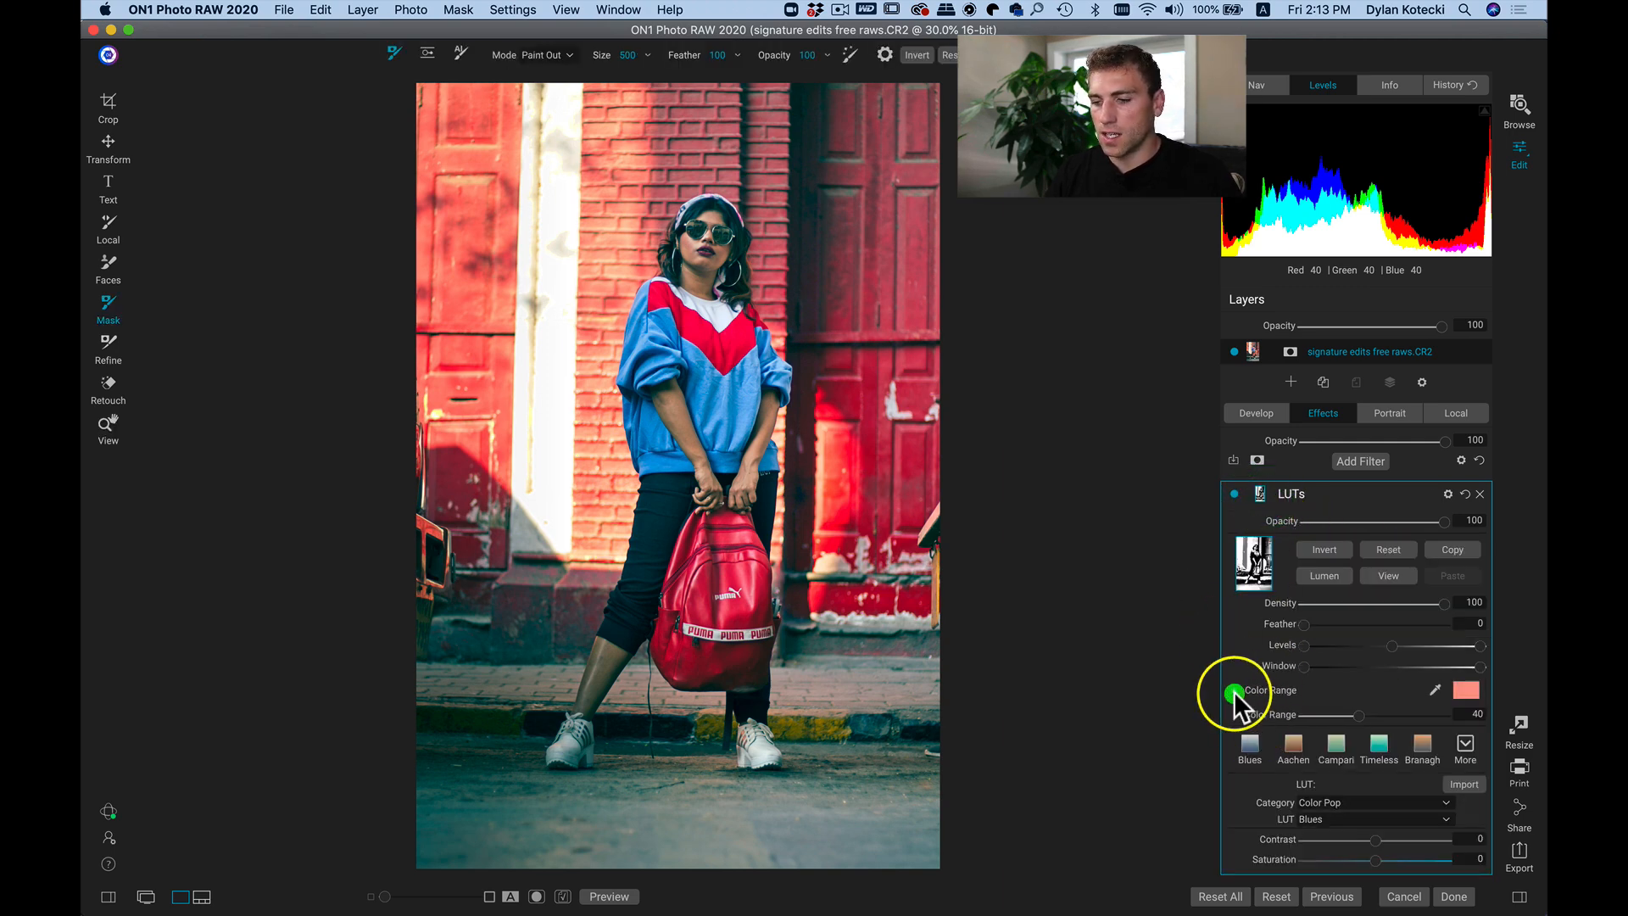
pyautogui.click(1435, 690)
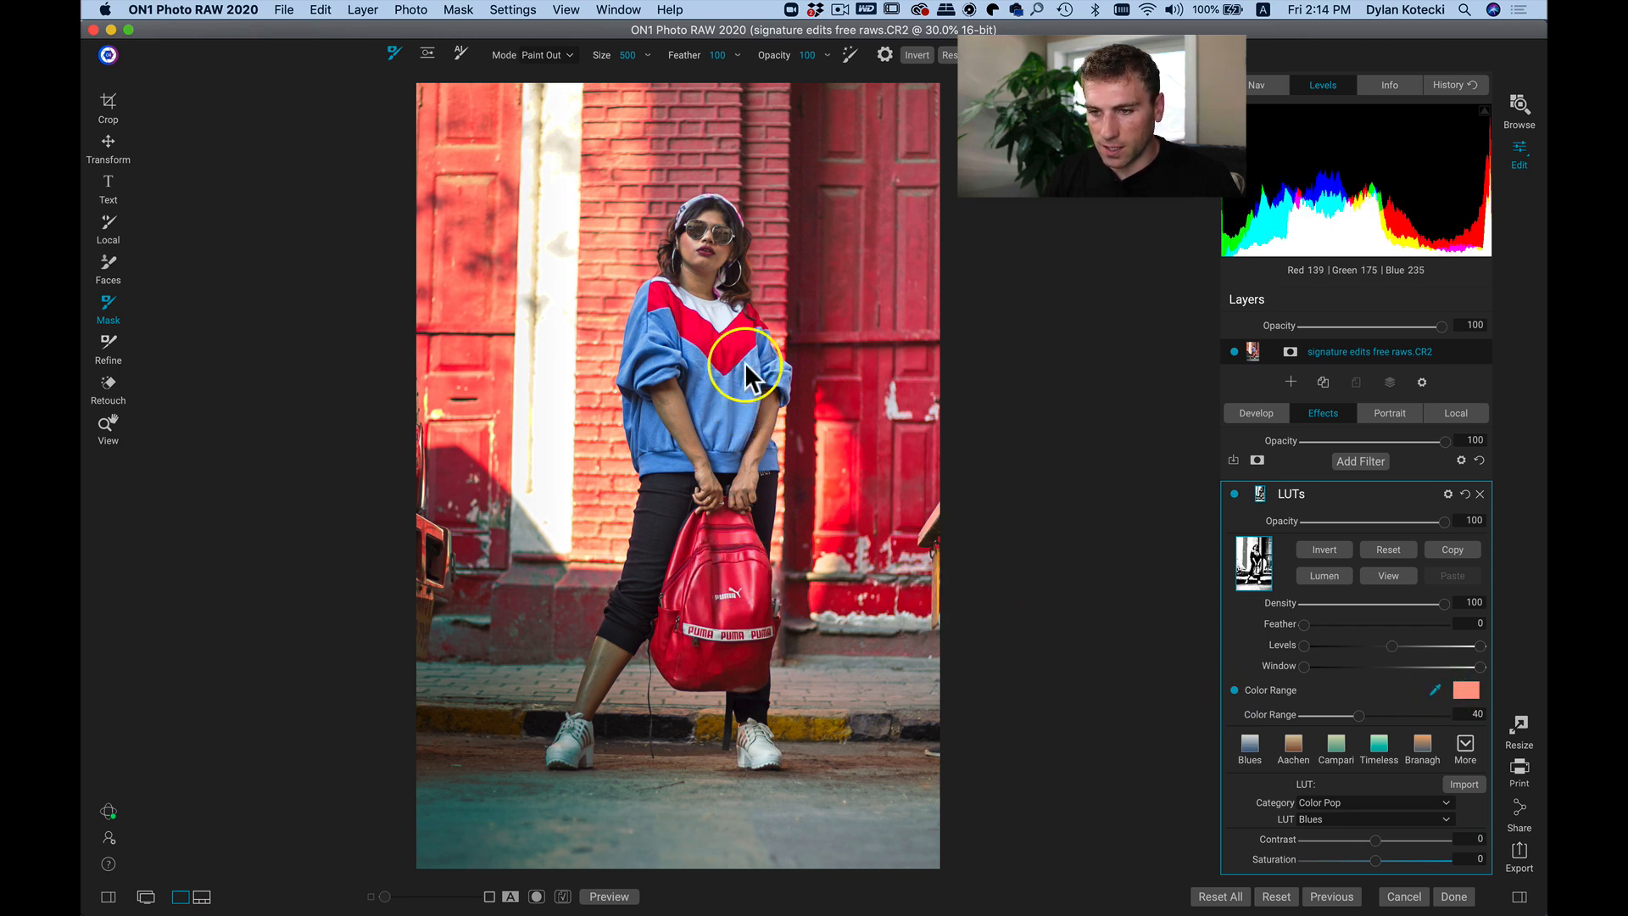
pyautogui.click(733, 337)
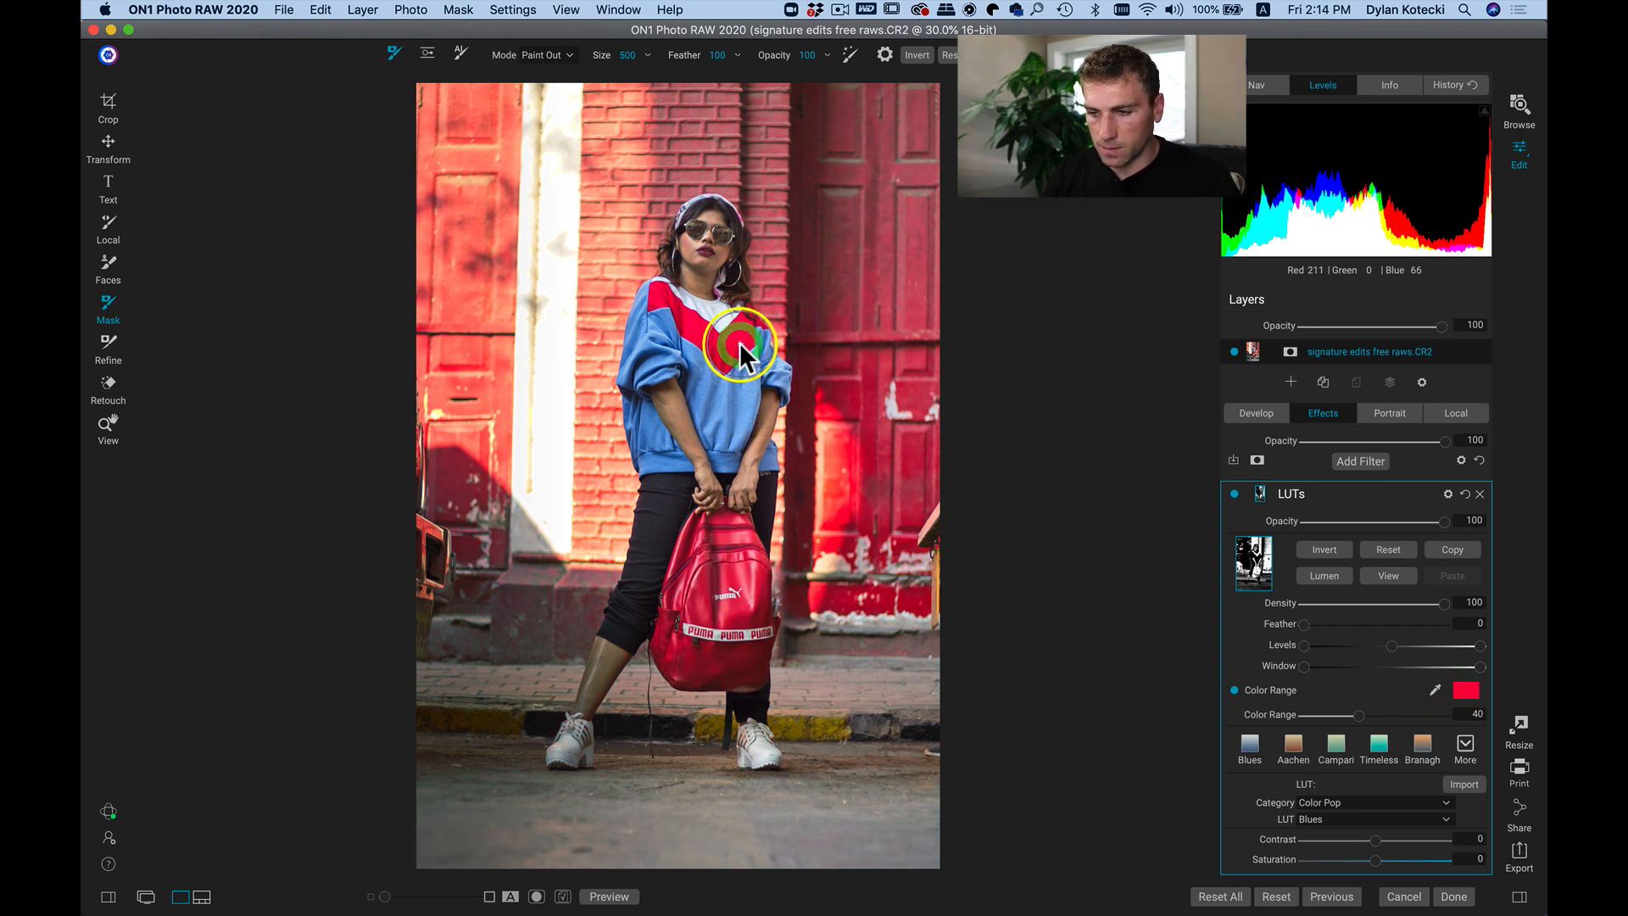
pyautogui.click(1379, 574)
pyautogui.moveTo(1357, 712); pyautogui.dragTo(1338, 716)
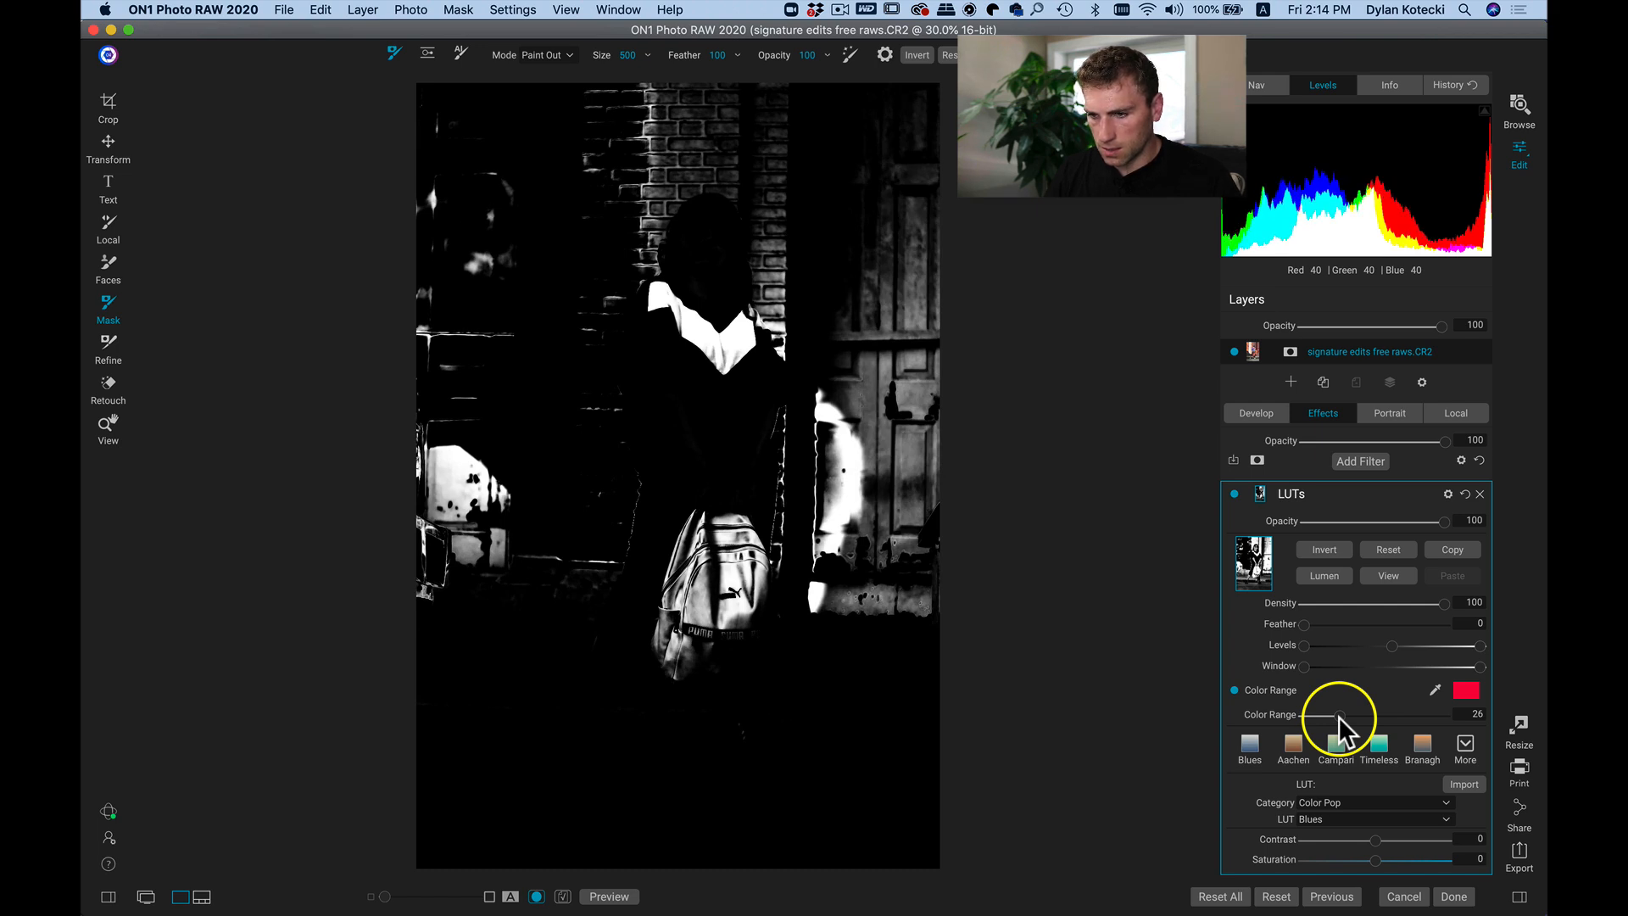
pyautogui.click(1338, 716)
pyautogui.click(1395, 578)
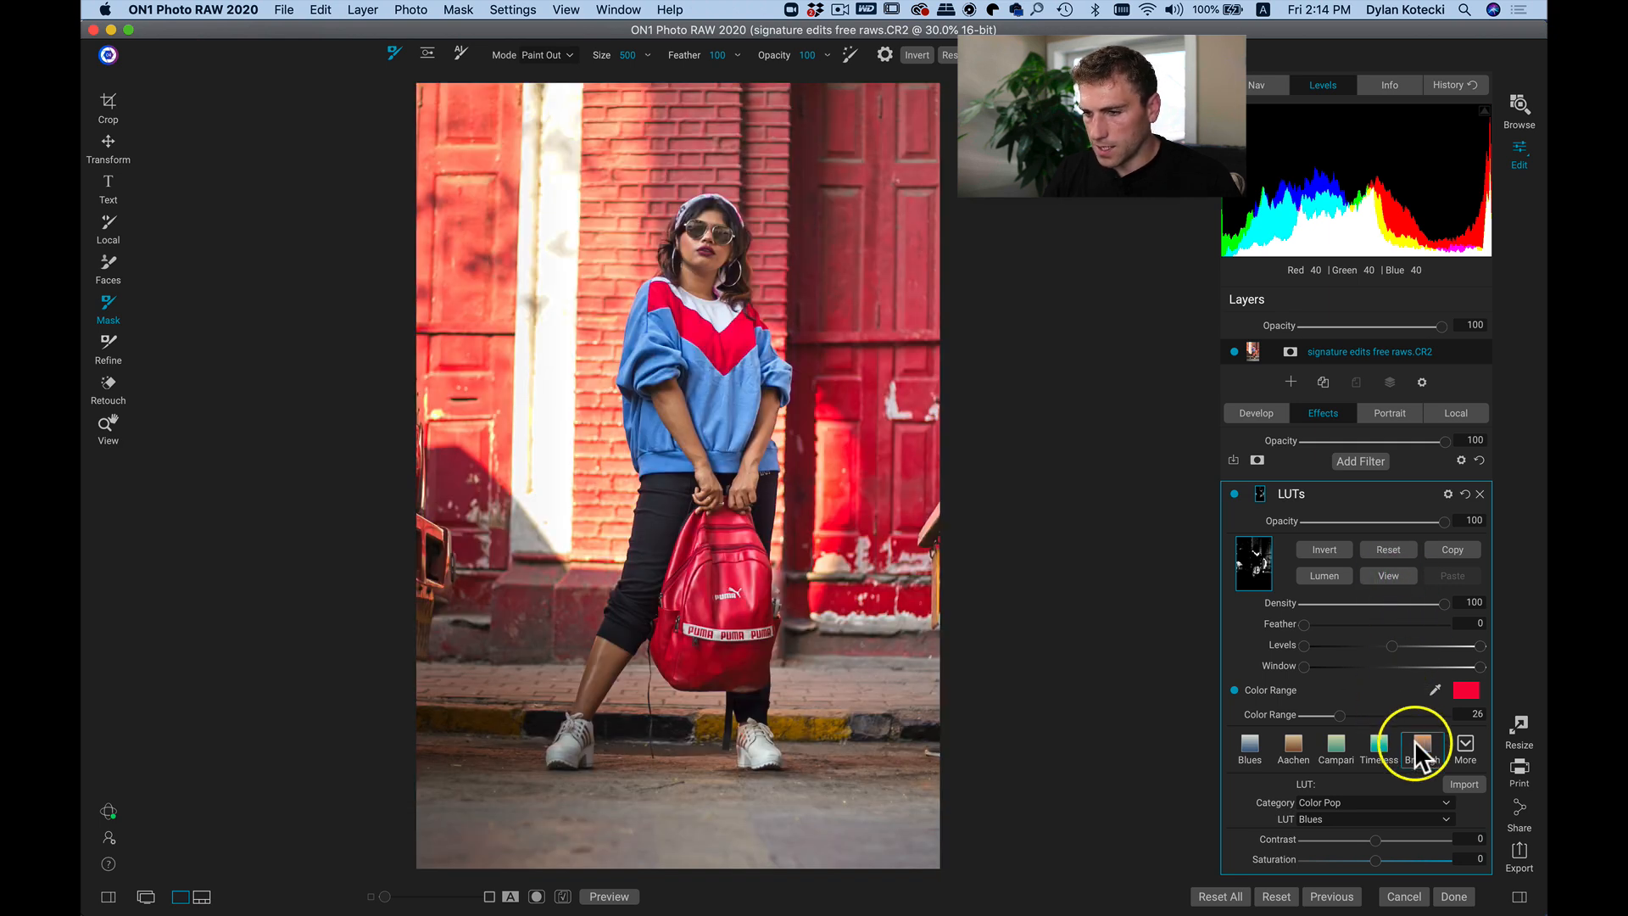
# Apply the Branagh LUT to the masked reds and compare with the filter off.
pyautogui.click(1416, 743)
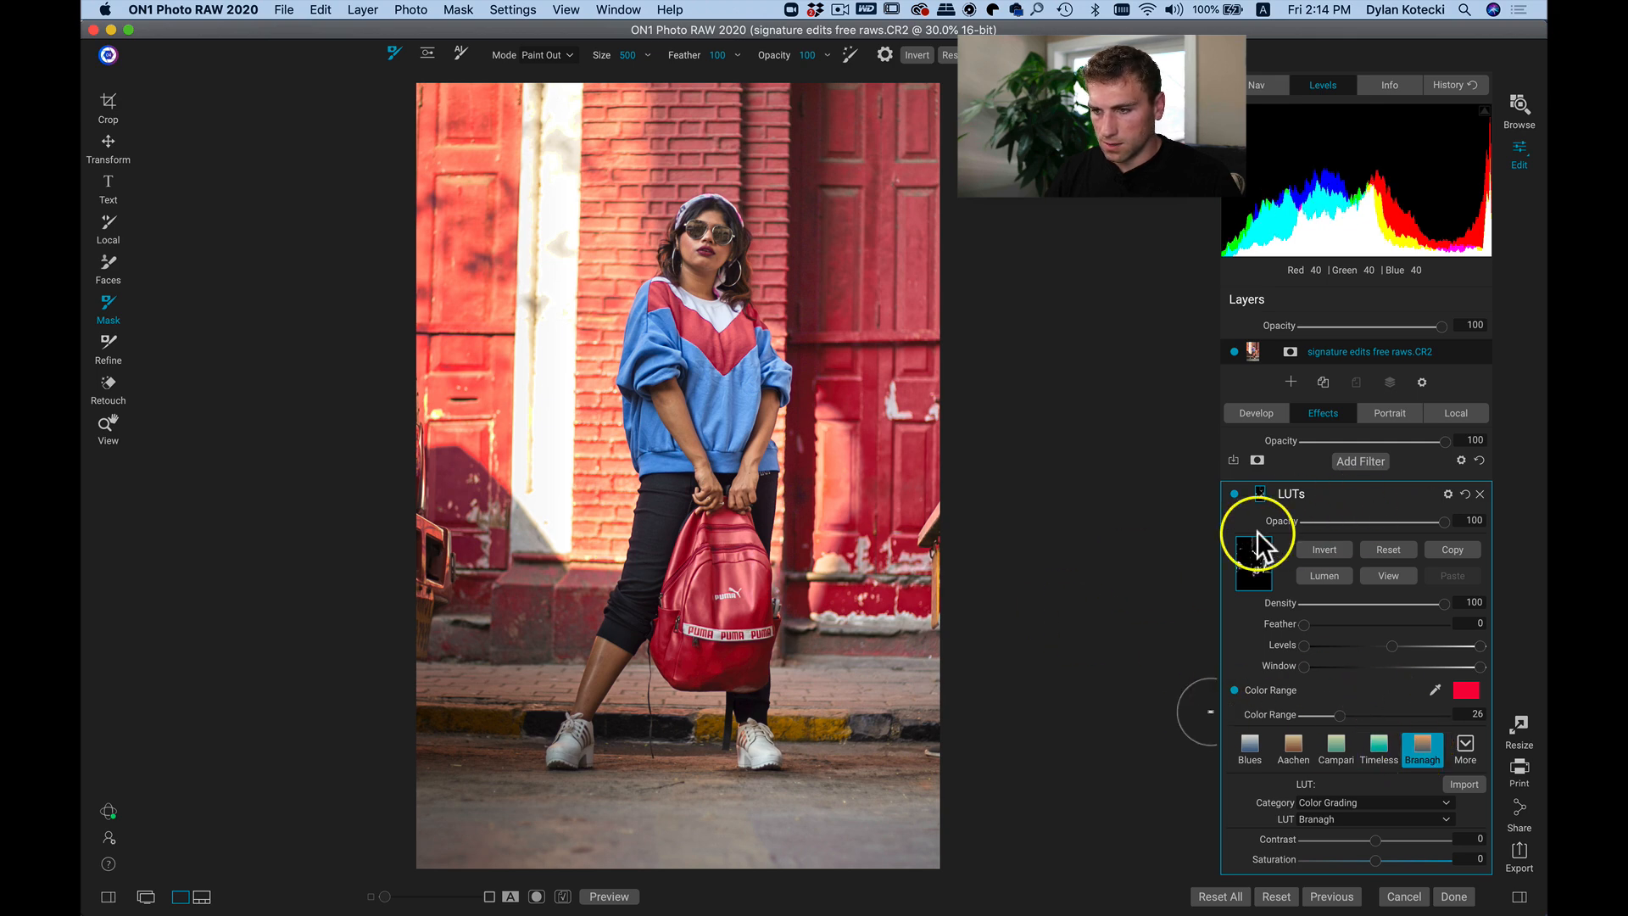
pyautogui.click(1234, 494)
pyautogui.click(1234, 494)
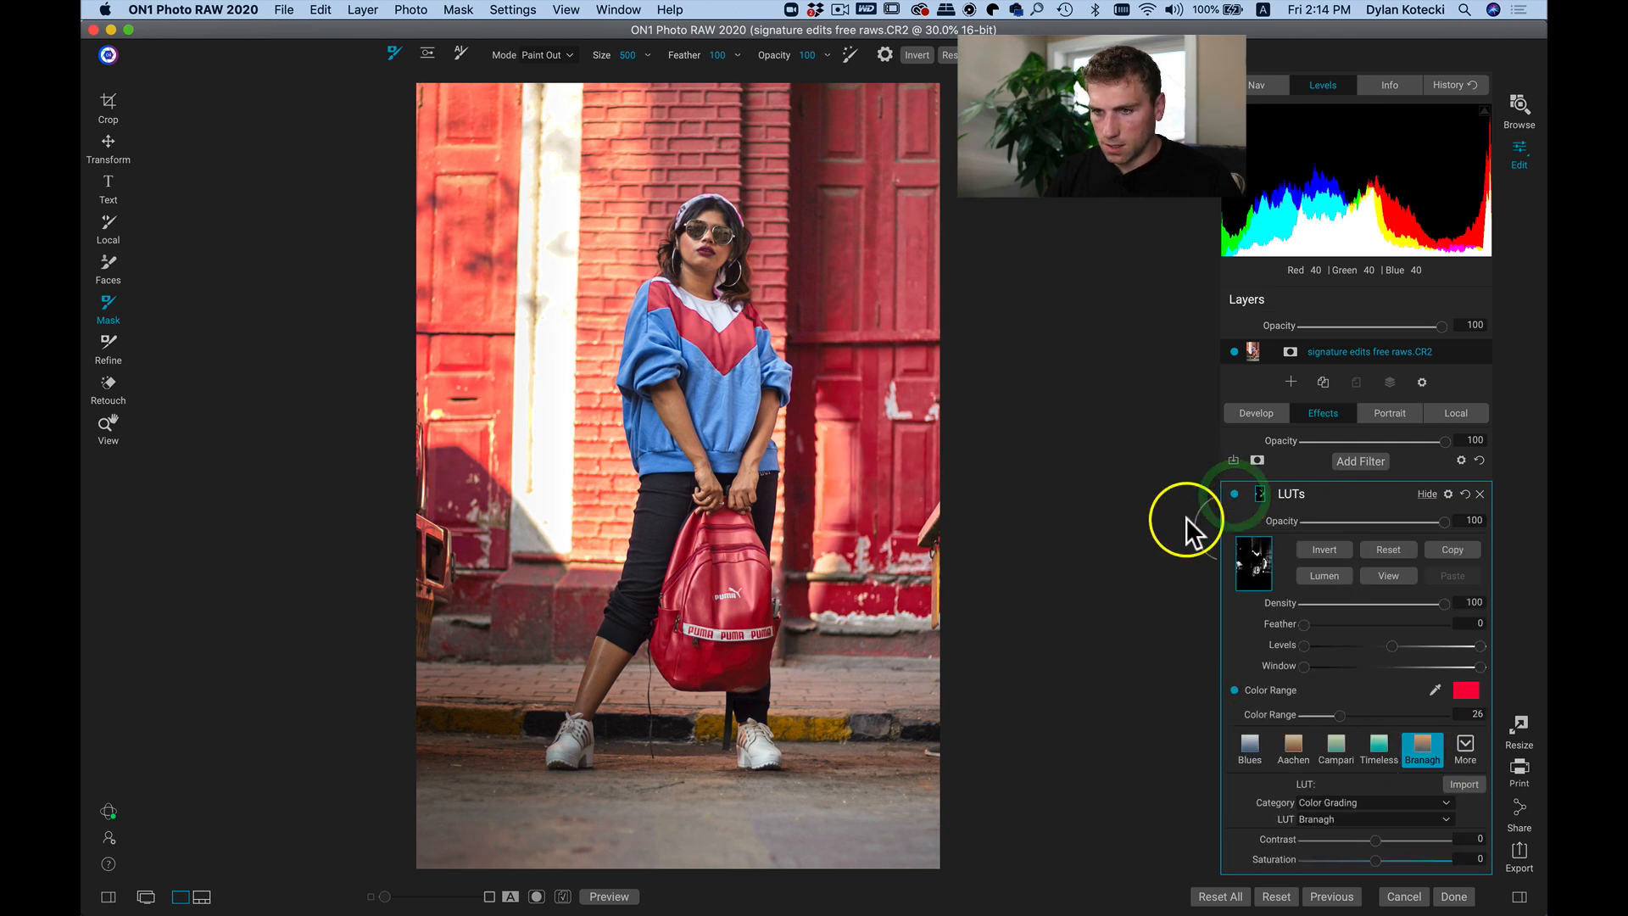
# Examine the red backpack and sweater chevron at 50% zoom with the LUTs filter off and on.
pyautogui.press('z')
pyautogui.click(725, 502)
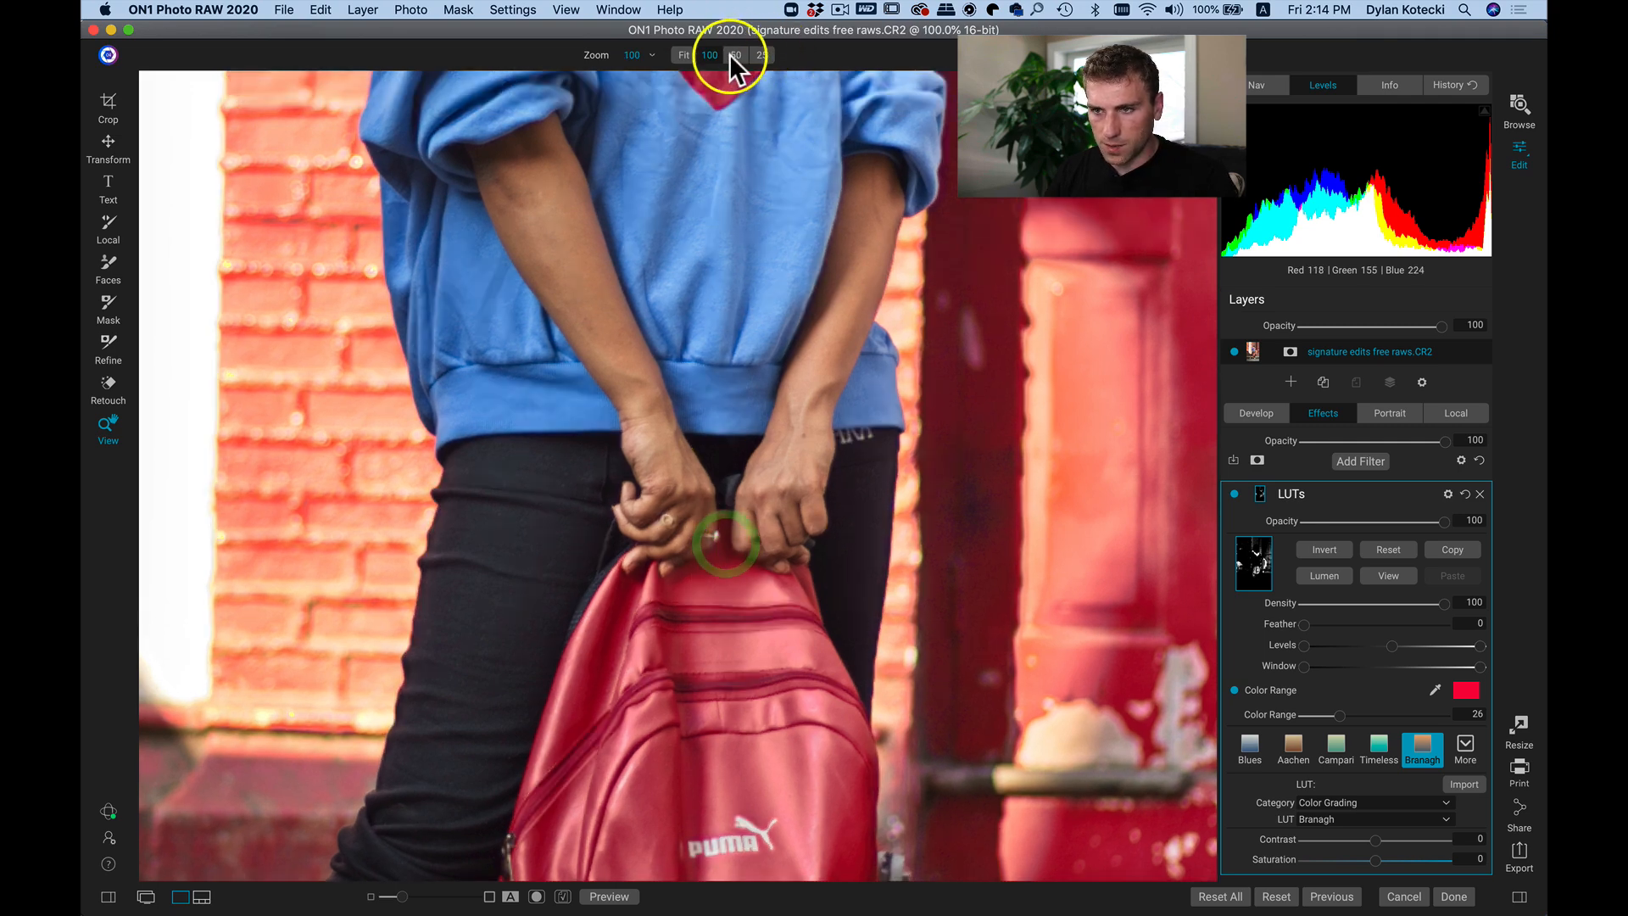
pyautogui.click(731, 55)
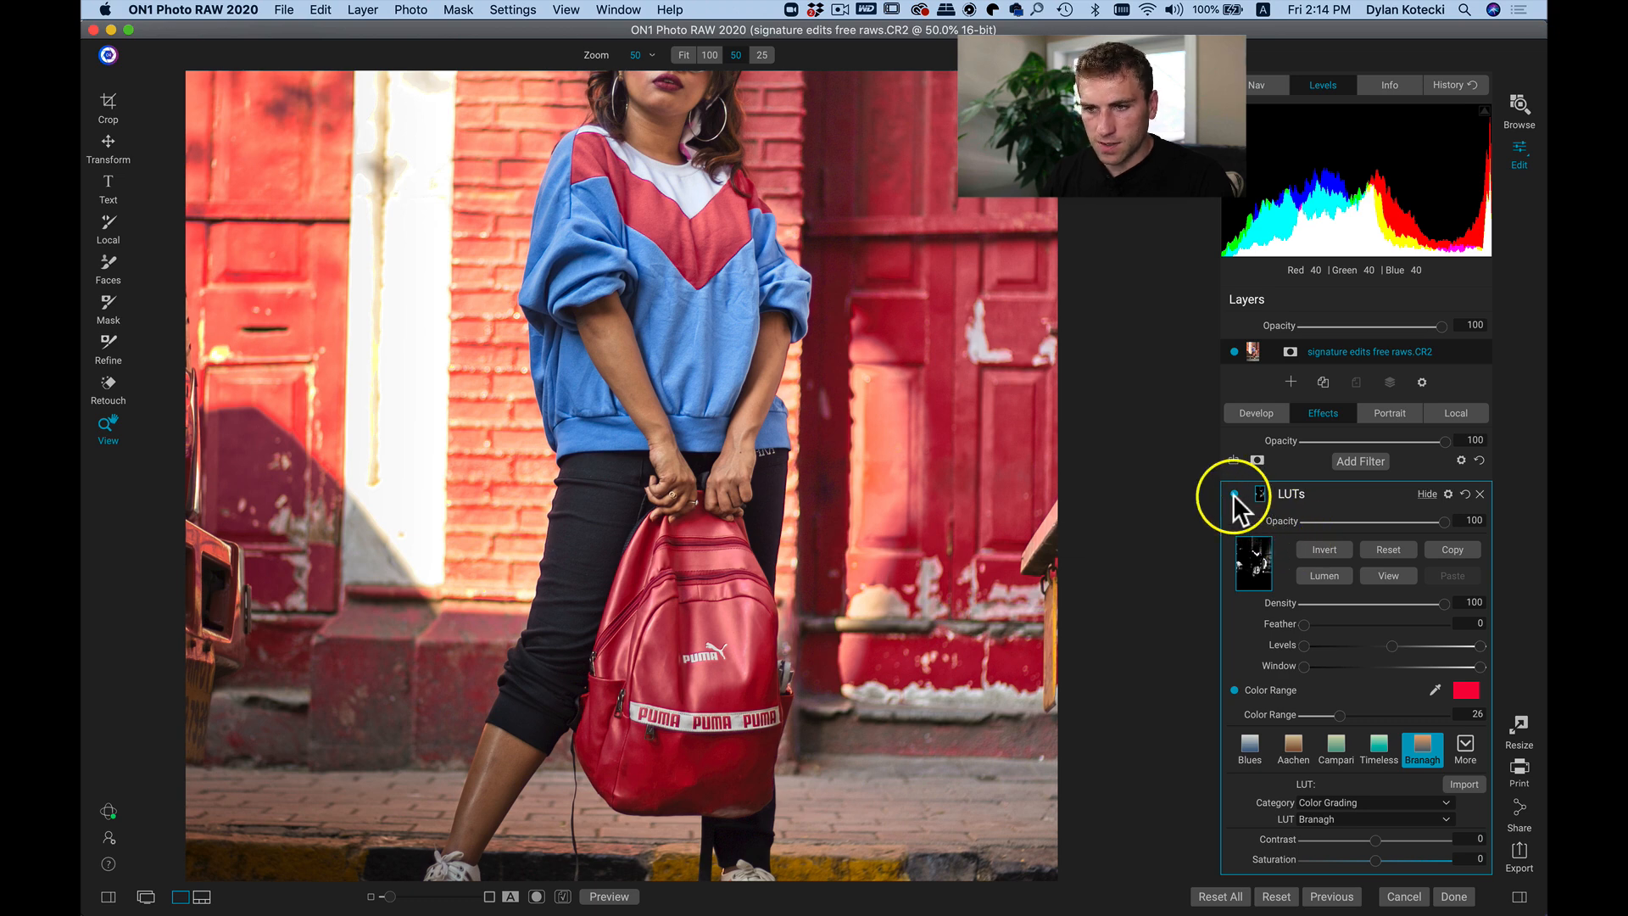
pyautogui.click(1233, 494)
pyautogui.click(1233, 494)
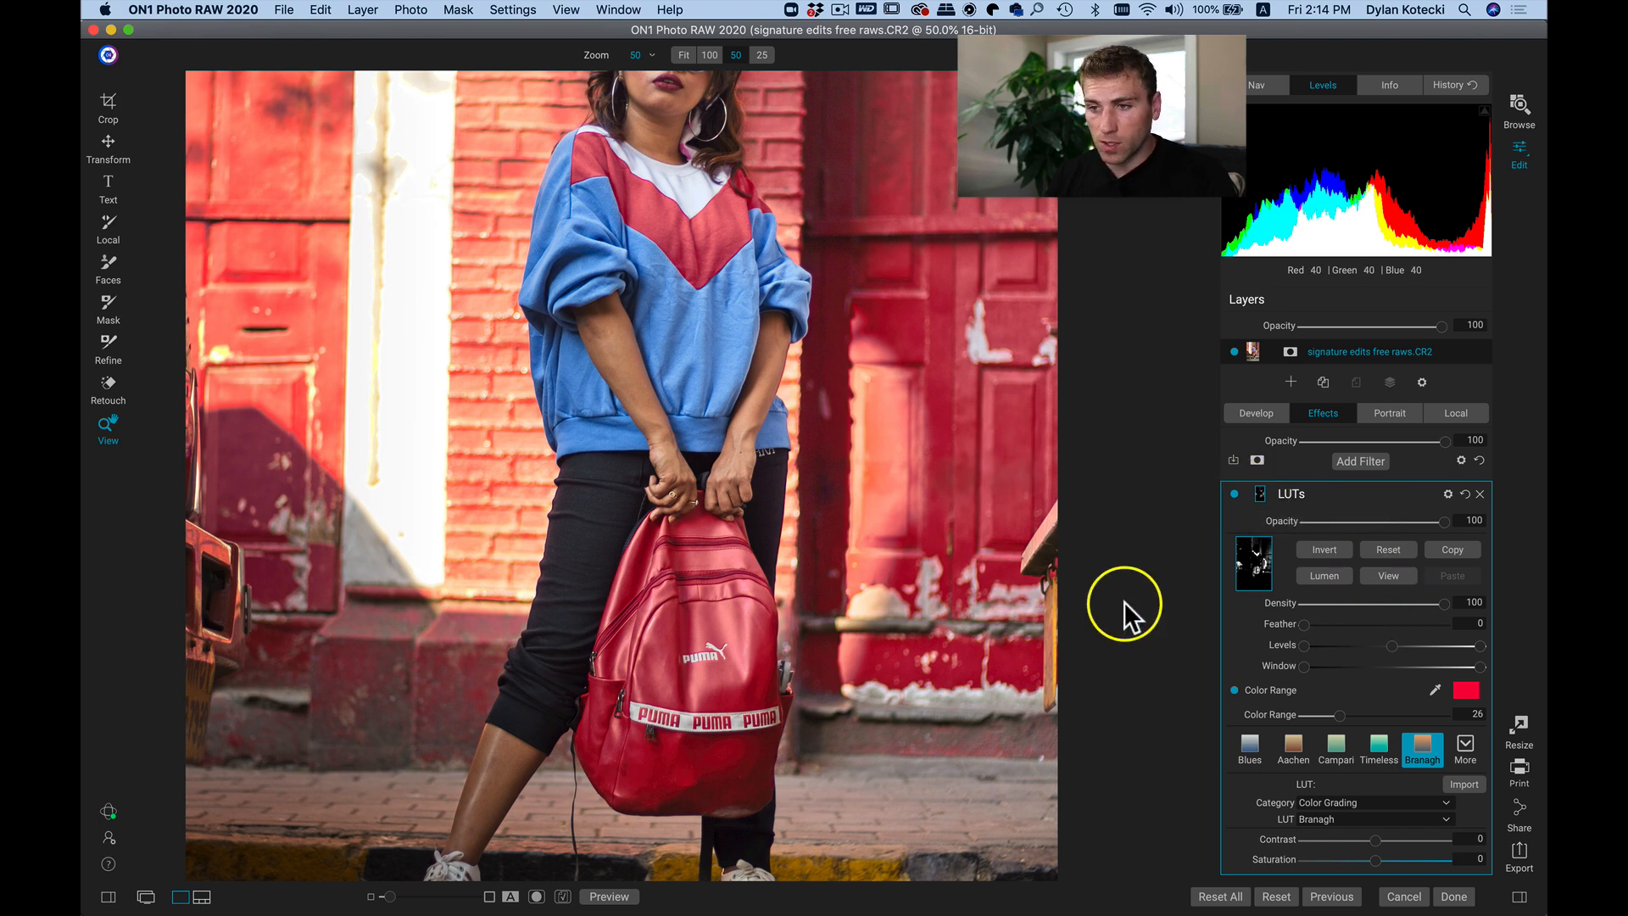
# Paint the red doors and the surrounding wall out of the LUTs mask with a size 1200 brush.
pyautogui.click(936, 477)
pyautogui.click(936, 478)
pyautogui.press('b')
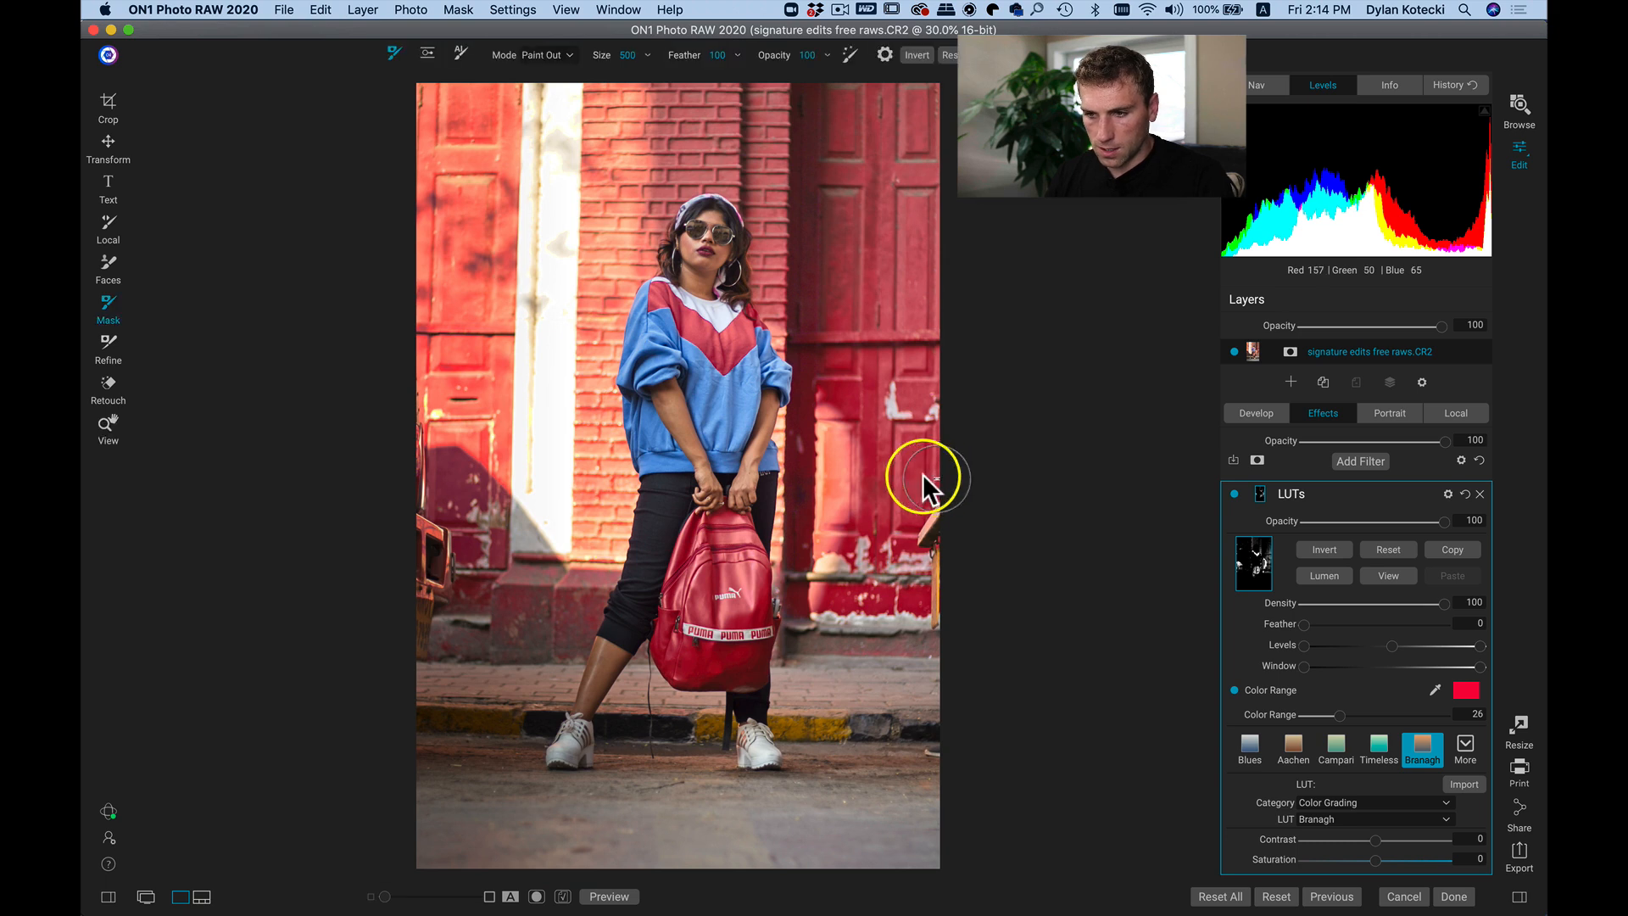
pyautogui.press(']')
pyautogui.moveTo(849, 400)
pyautogui.mouseDown()
pyautogui.moveTo(850, 510)
pyautogui.moveTo(866, 353)
pyautogui.moveTo(891, 516)
pyautogui.moveTo(879, 217)
pyautogui.mouseUp()
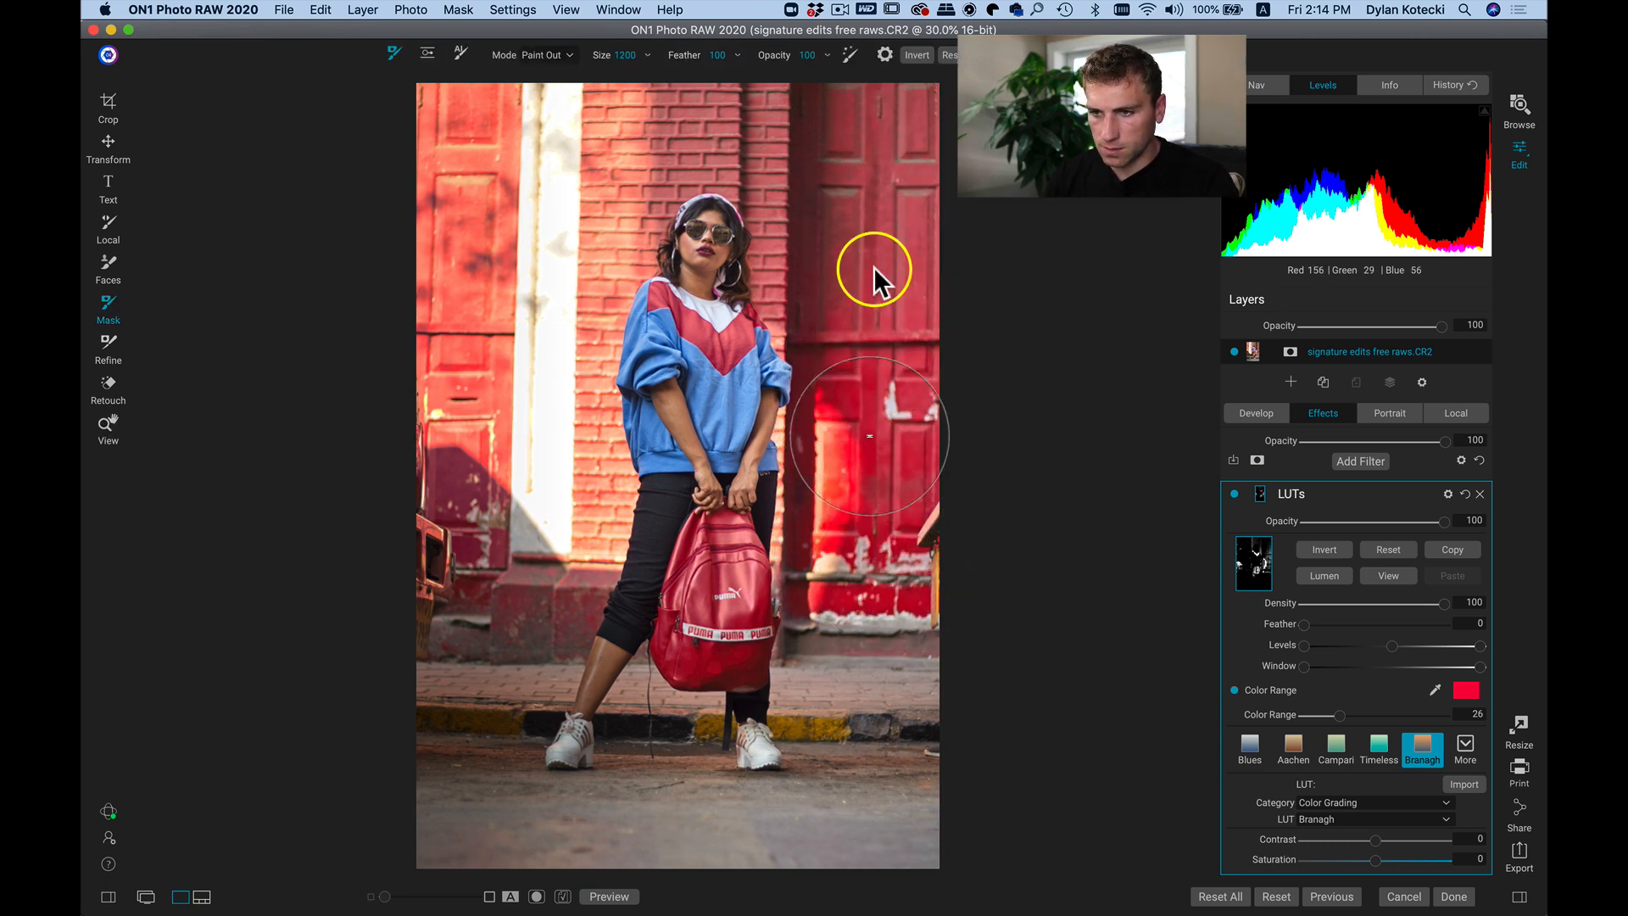
pyautogui.moveTo(485, 478)
pyautogui.mouseDown()
pyautogui.moveTo(505, 89)
pyautogui.moveTo(429, 646)
pyautogui.moveTo(520, 461)
pyautogui.moveTo(532, 546)
pyautogui.moveTo(579, 230)
pyautogui.moveTo(597, 204)
pyautogui.moveTo(747, 220)
pyautogui.mouseUp()
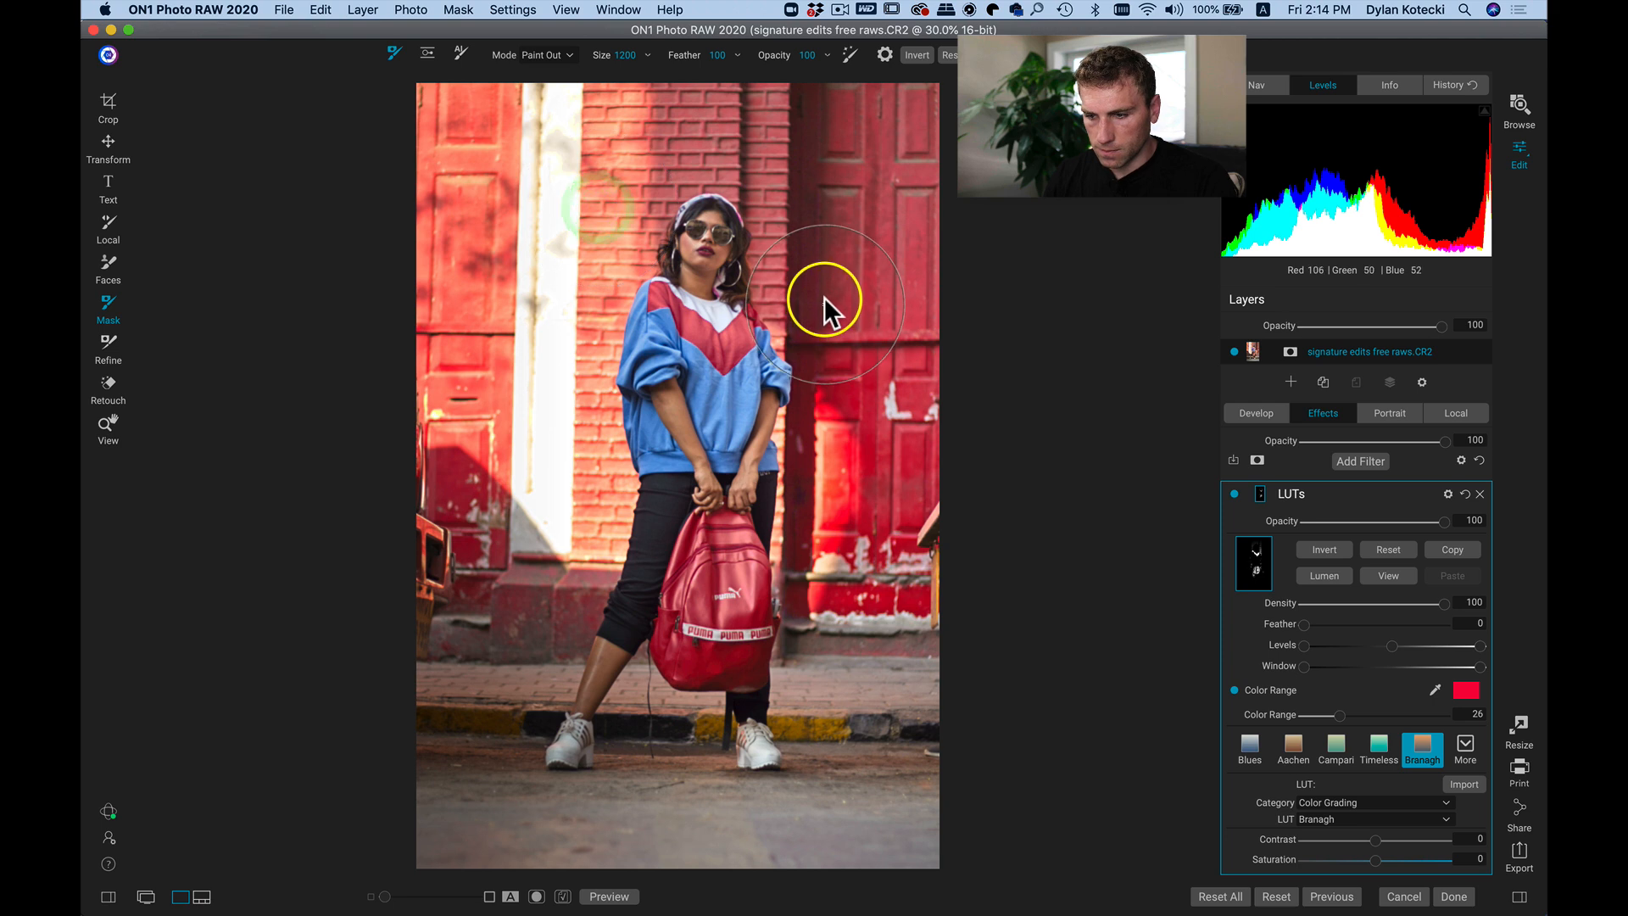
# Reduce the mask brush to size 400 and compare the photo with the LUTs filter off and on.
pyautogui.press('[')
pyautogui.press('[')
pyautogui.press('[')
pyautogui.press('[')
pyautogui.press('[')
pyautogui.press('[')
pyautogui.press('[')
pyautogui.press('[')
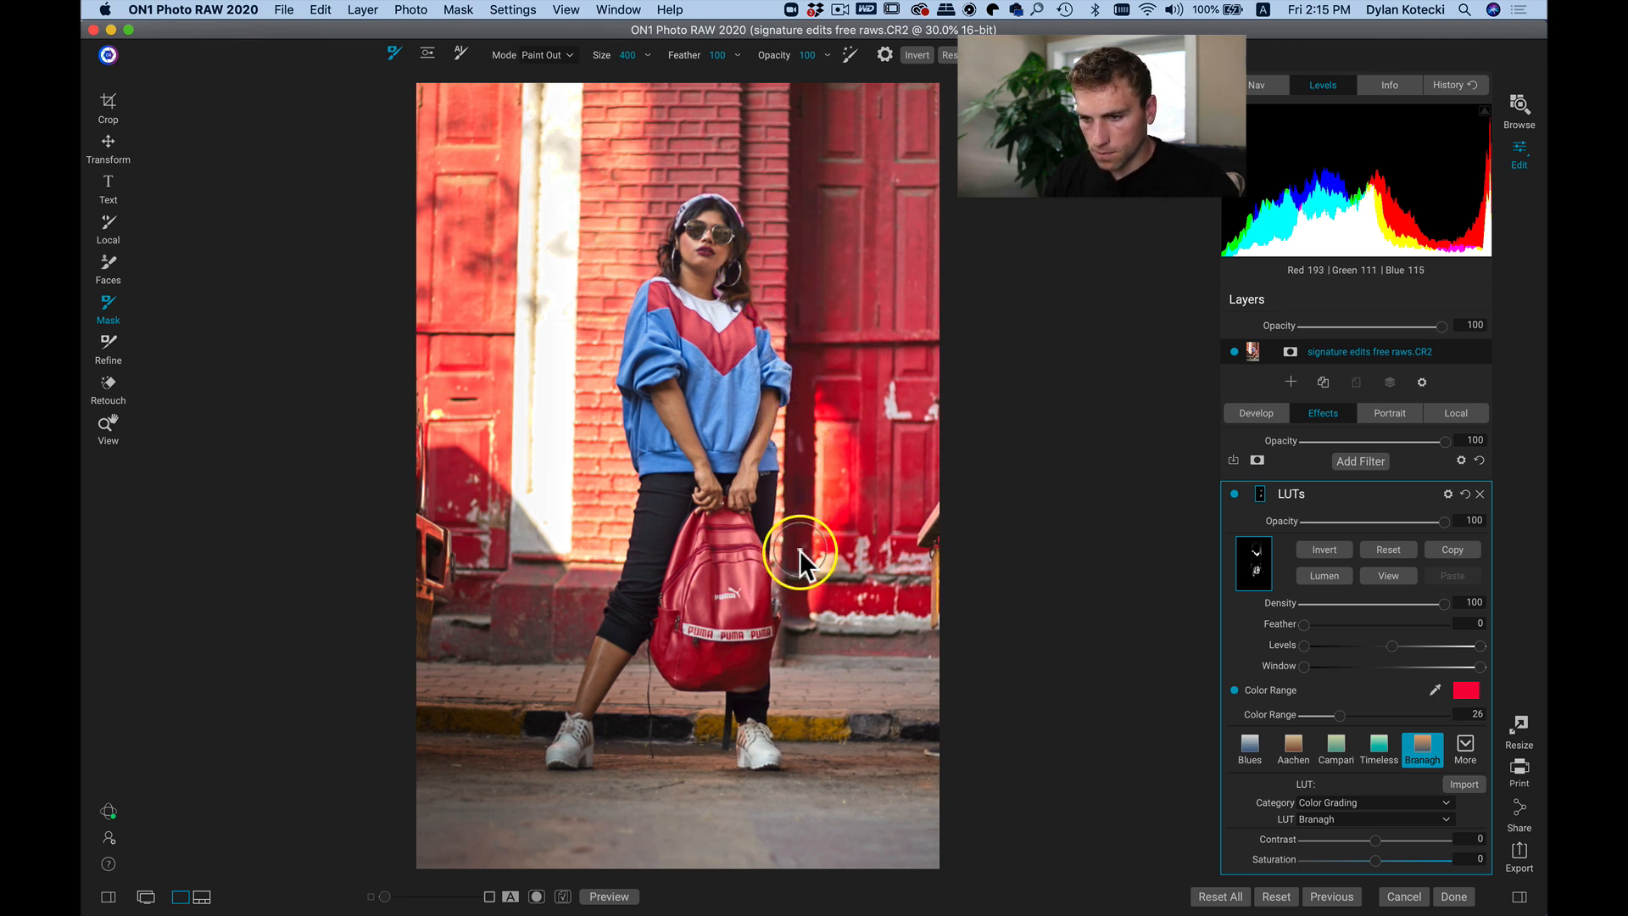
pyautogui.click(1235, 494)
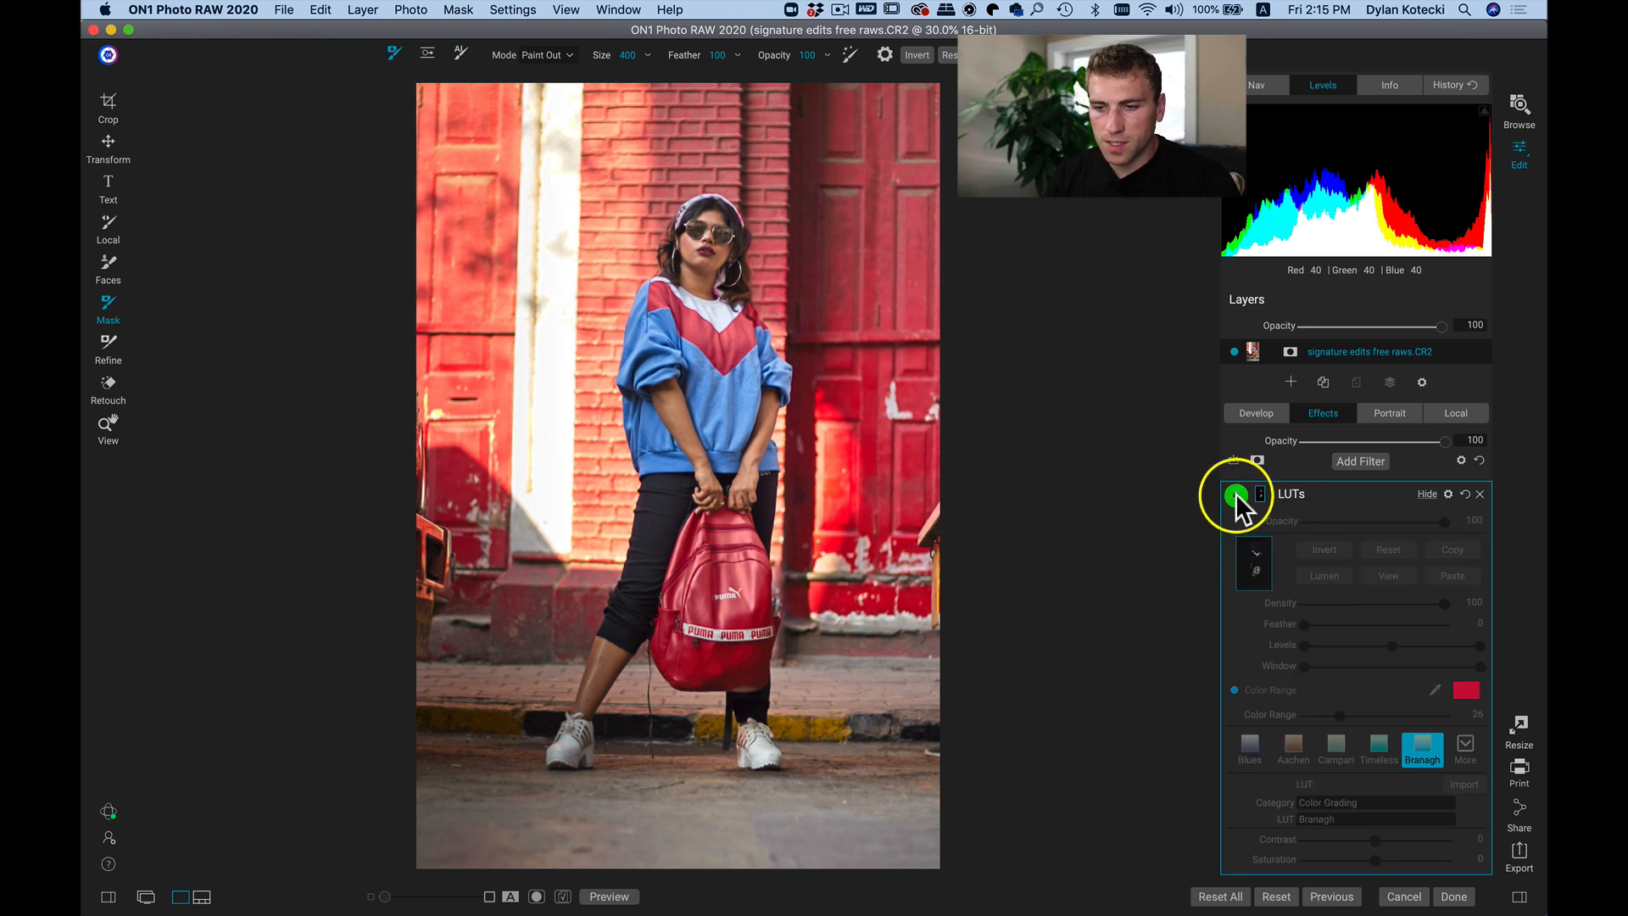
pyautogui.click(1235, 493)
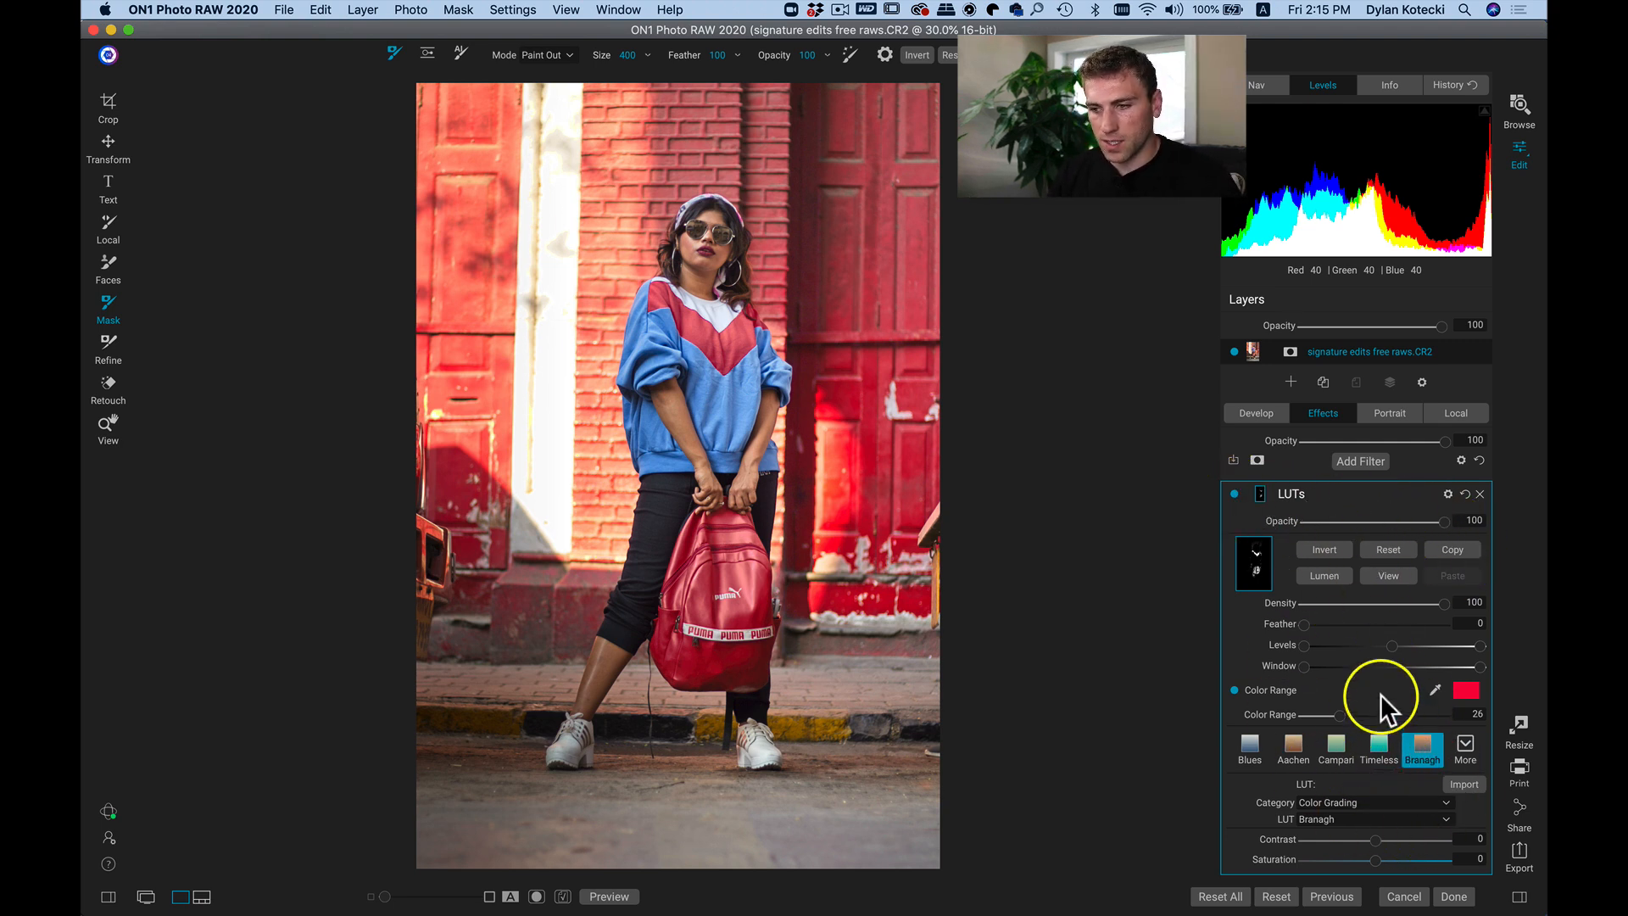
# Copy the LUTs filter's mask, and replace the LUTs filter with a Split Tone filter.
pyautogui.click(1458, 550)
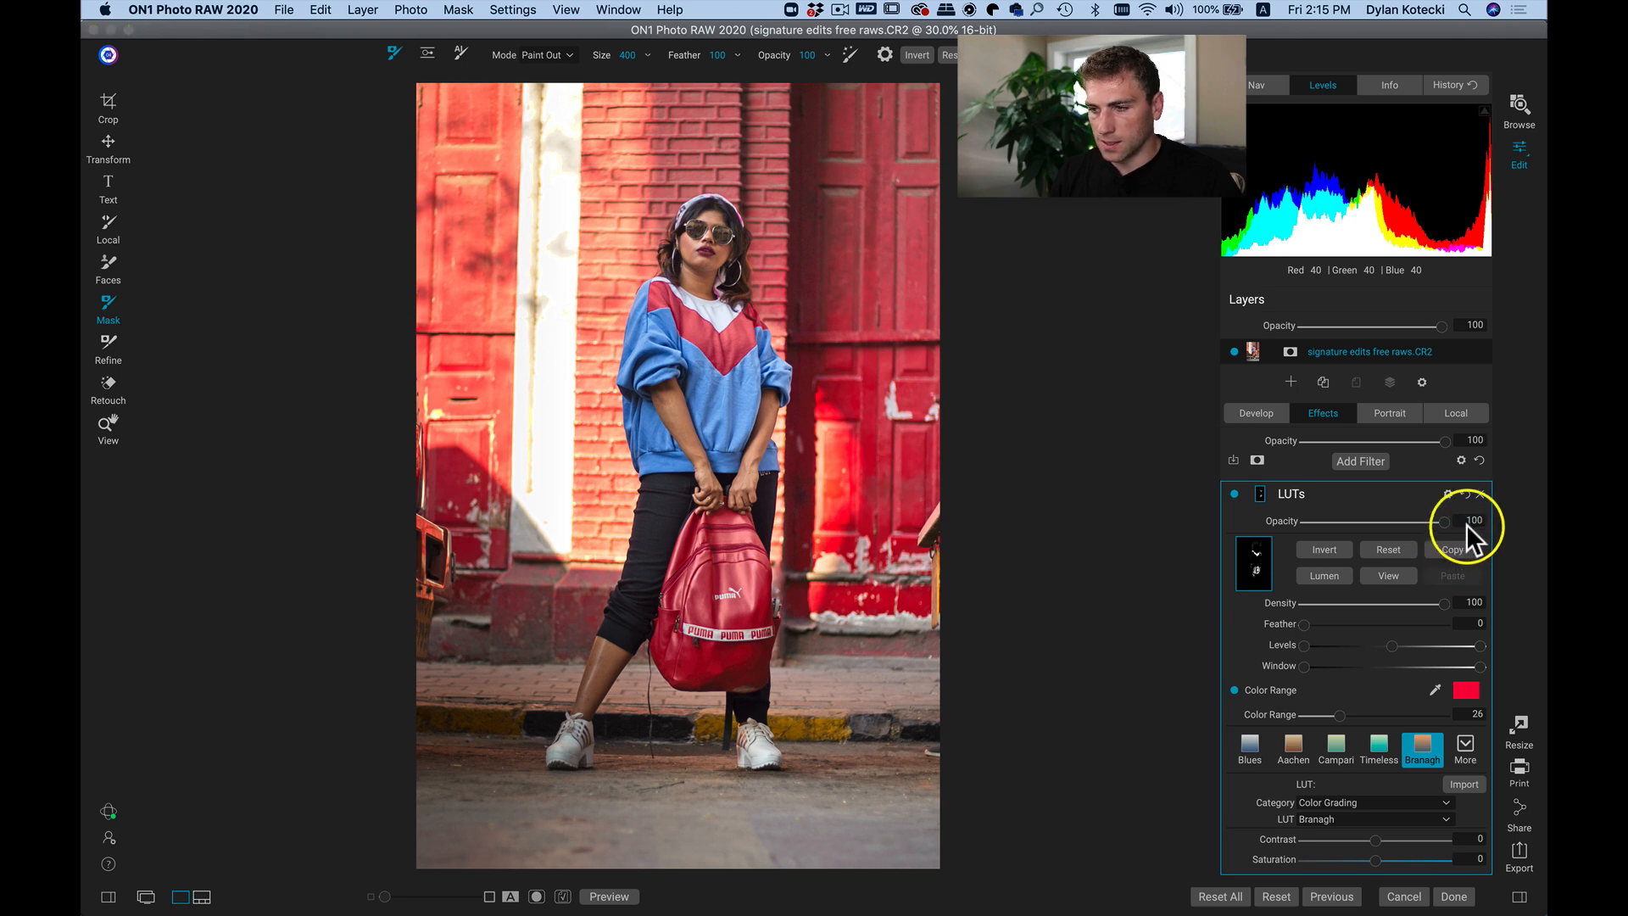
pyautogui.click(1478, 494)
pyautogui.click(1345, 464)
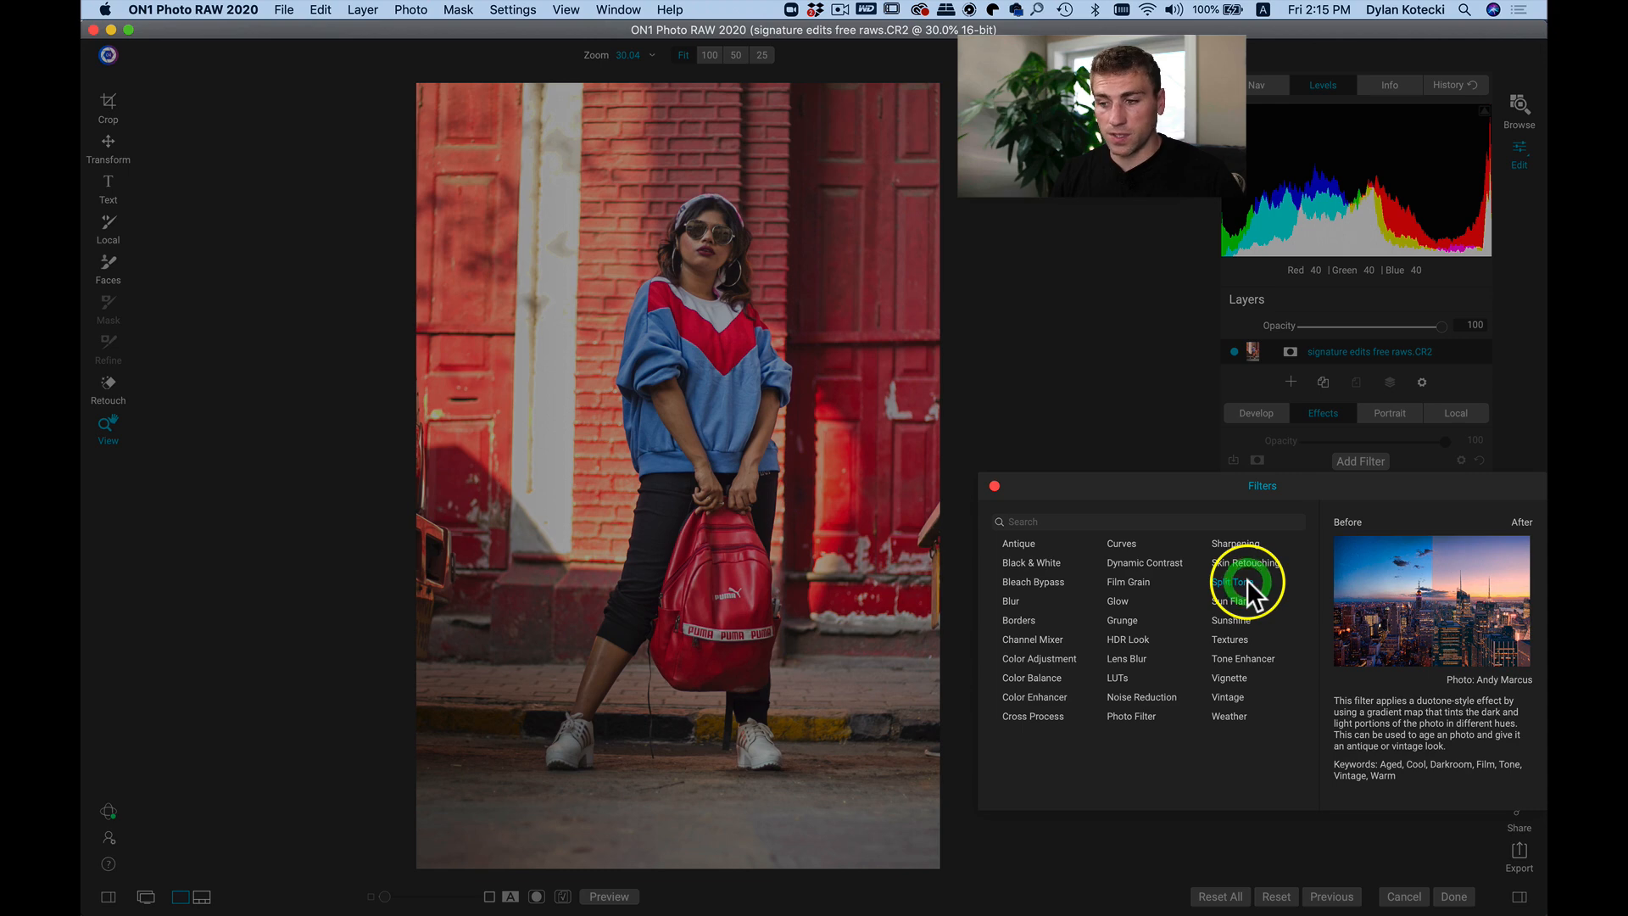
pyautogui.click(1246, 579)
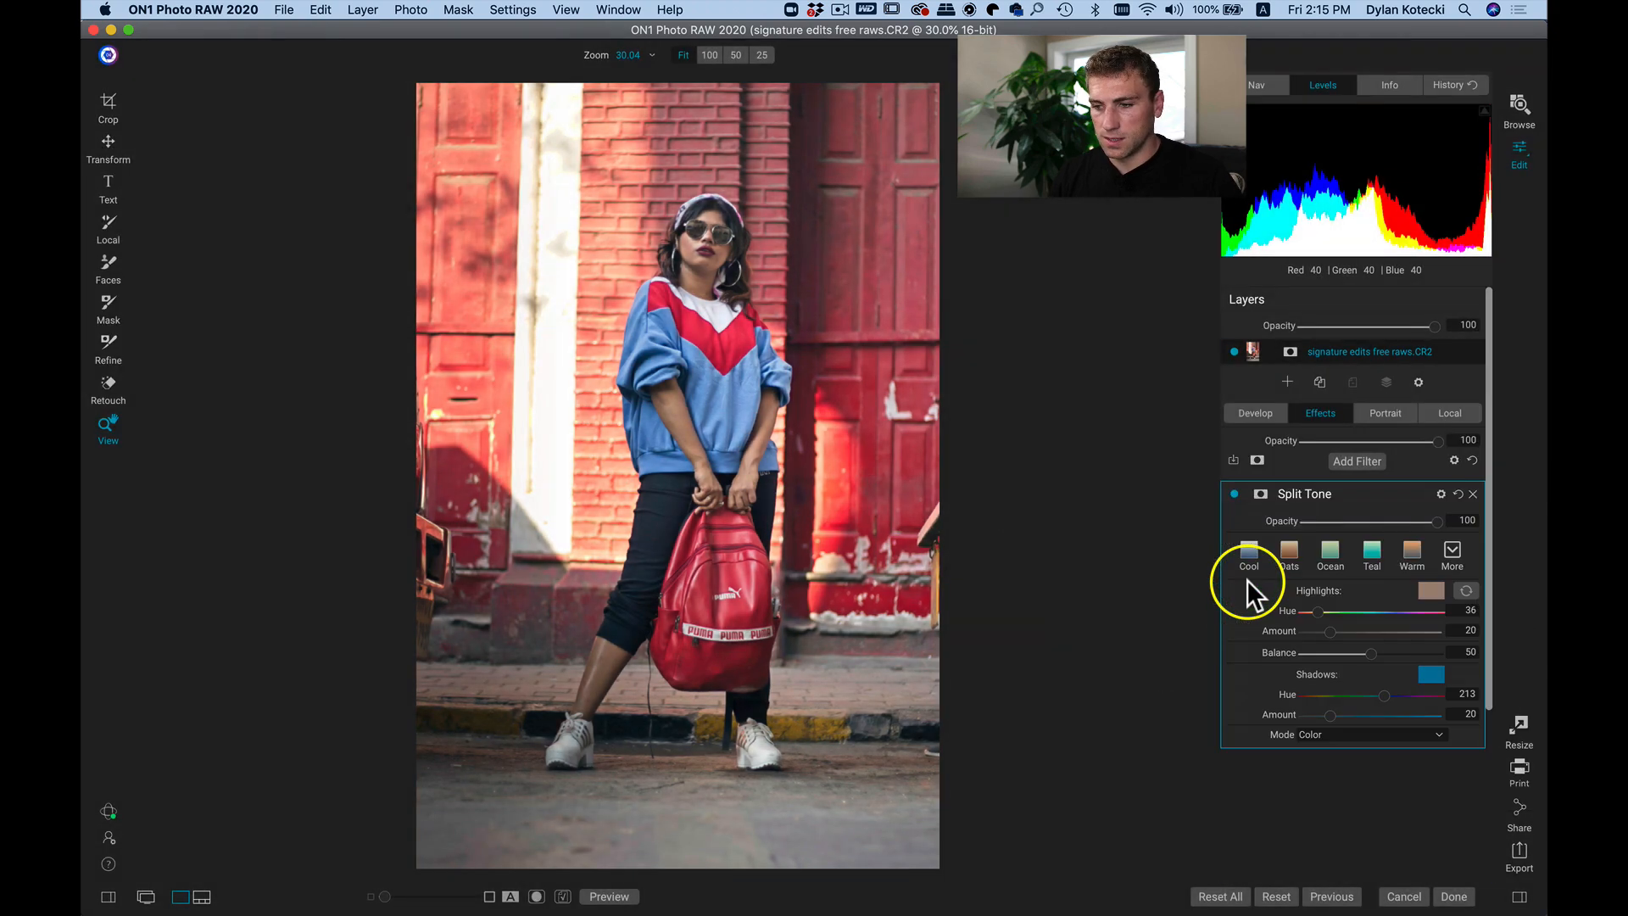
# Paste the copied red mask onto the Split Tone filter and check it in the mask view.
pyautogui.click(1260, 494)
pyautogui.click(1440, 575)
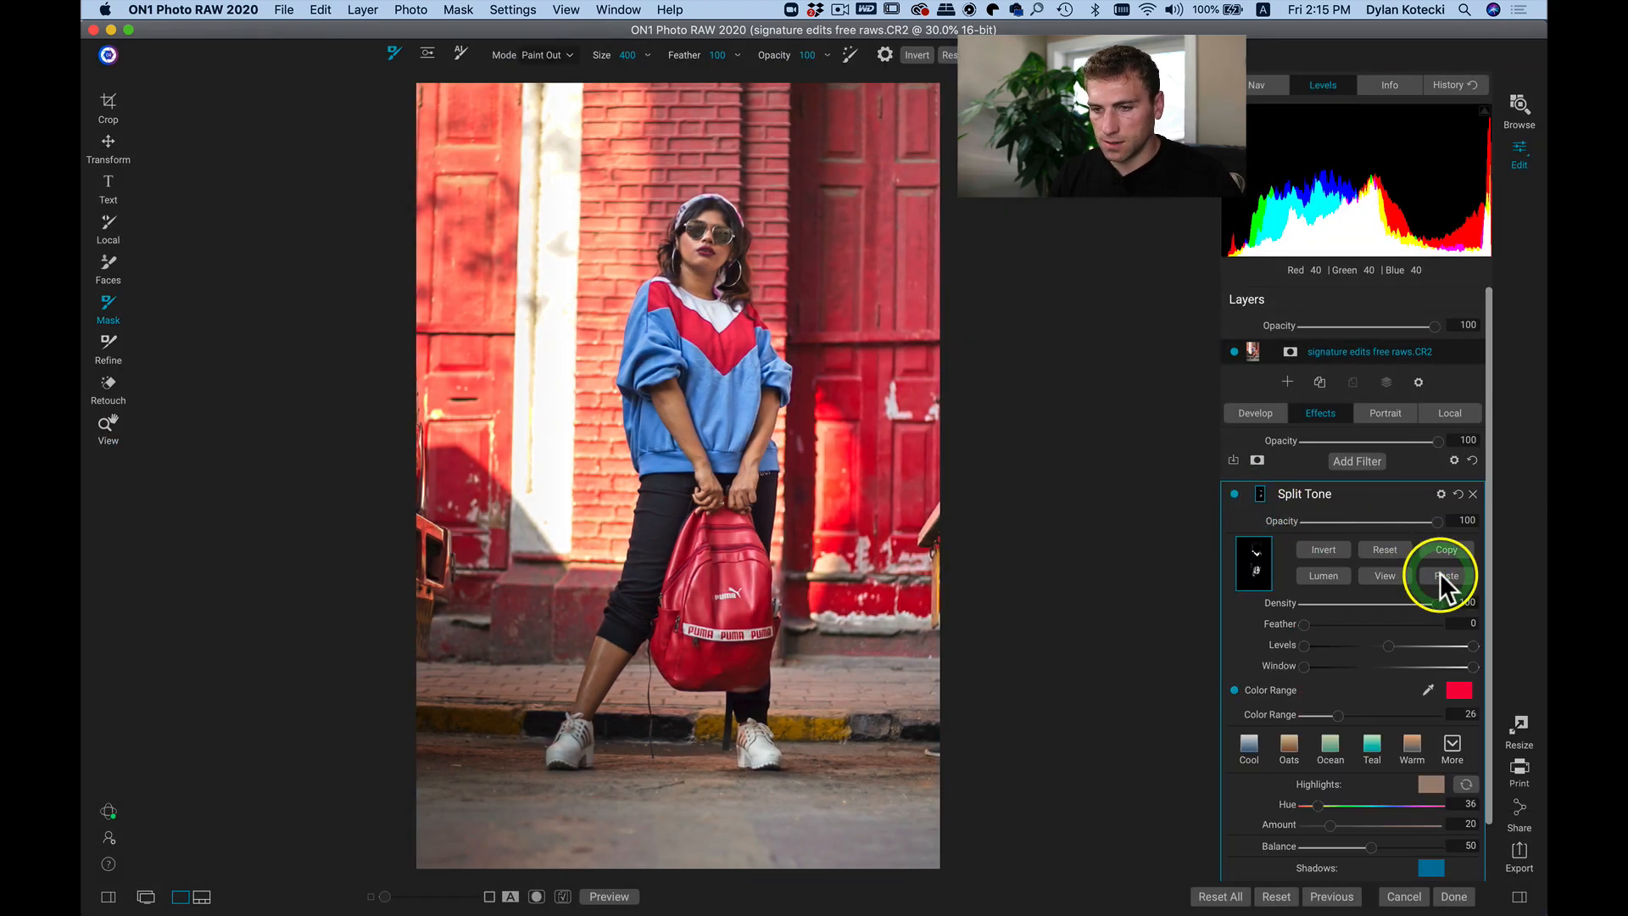
pyautogui.click(1384, 573)
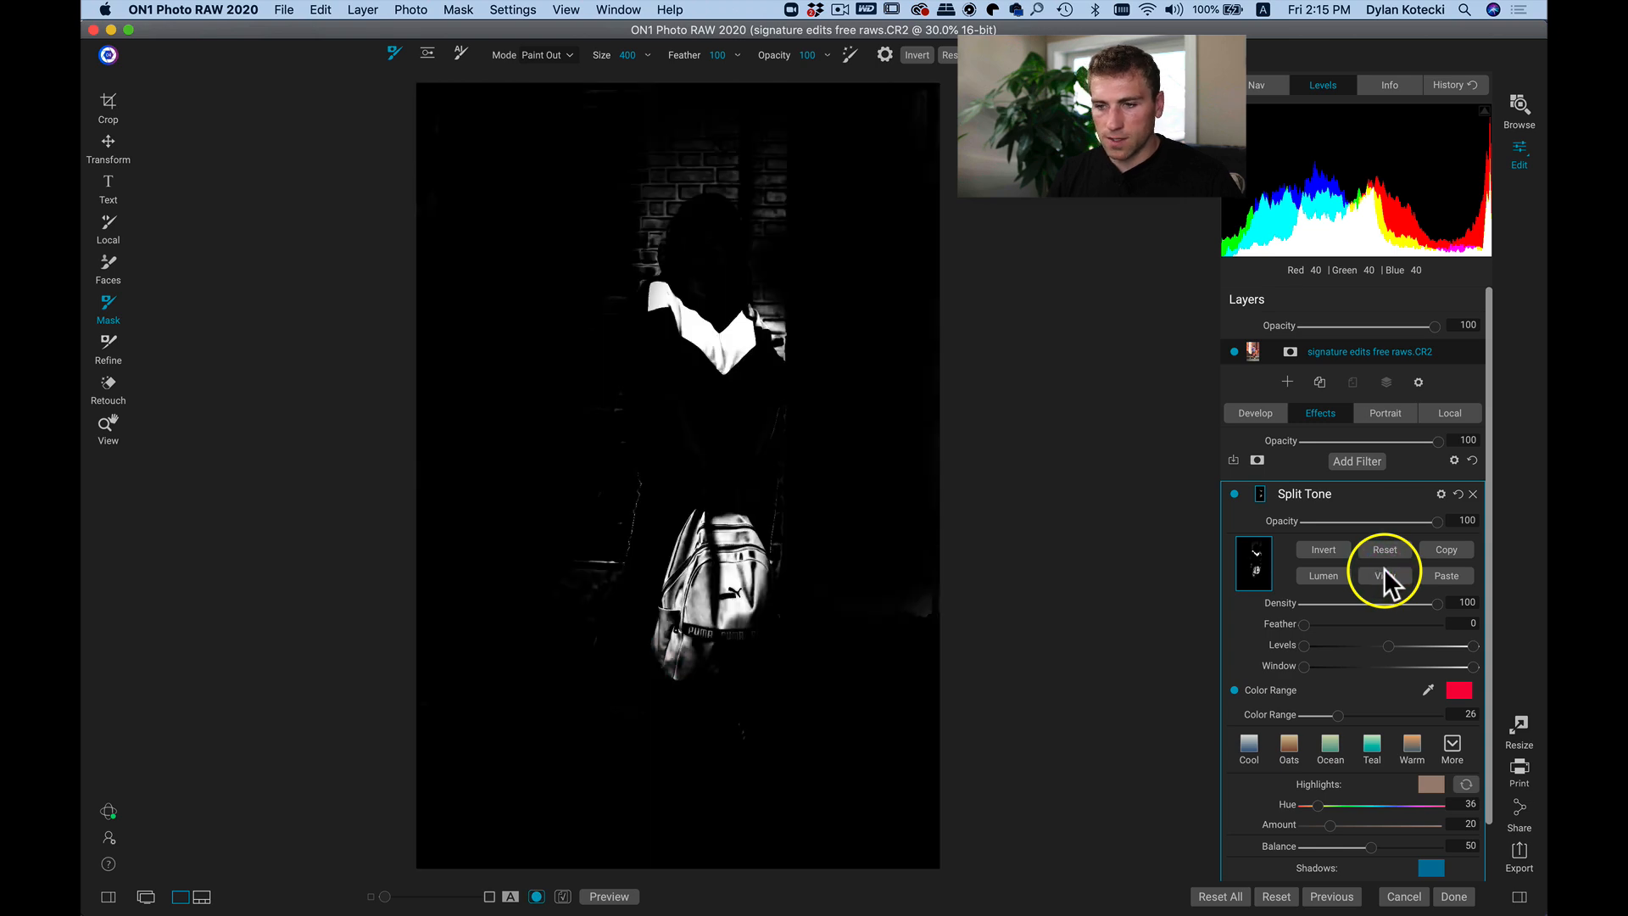
pyautogui.click(1386, 569)
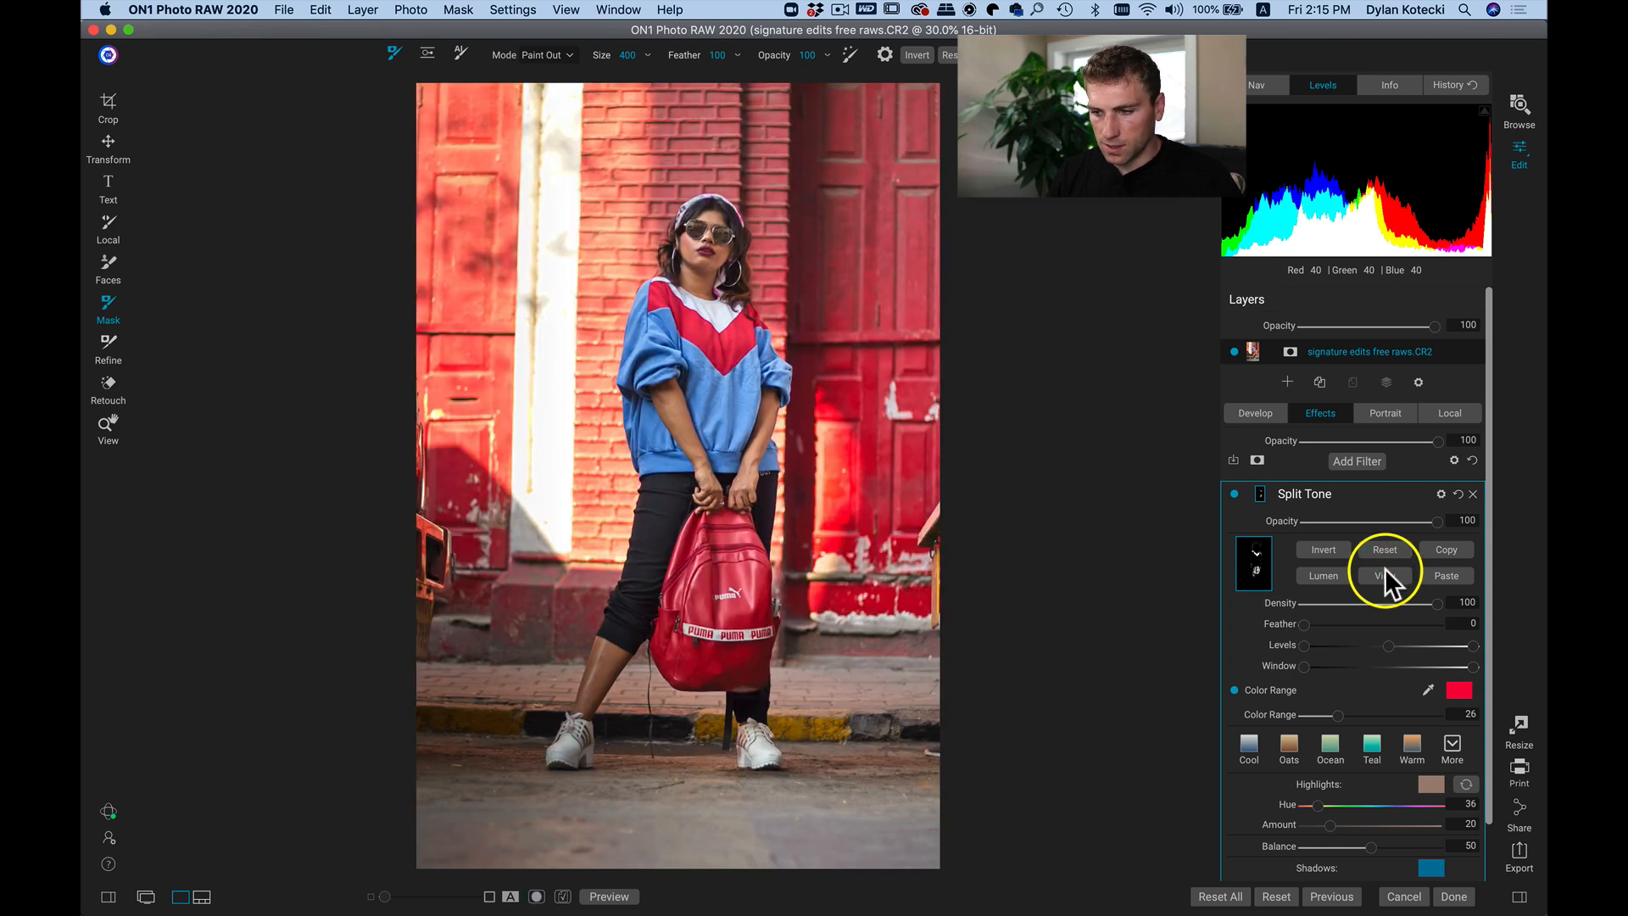
# Apply the Cool preset to the Split Tone filter and set its highlights amount to 68.
pyautogui.click(1254, 748)
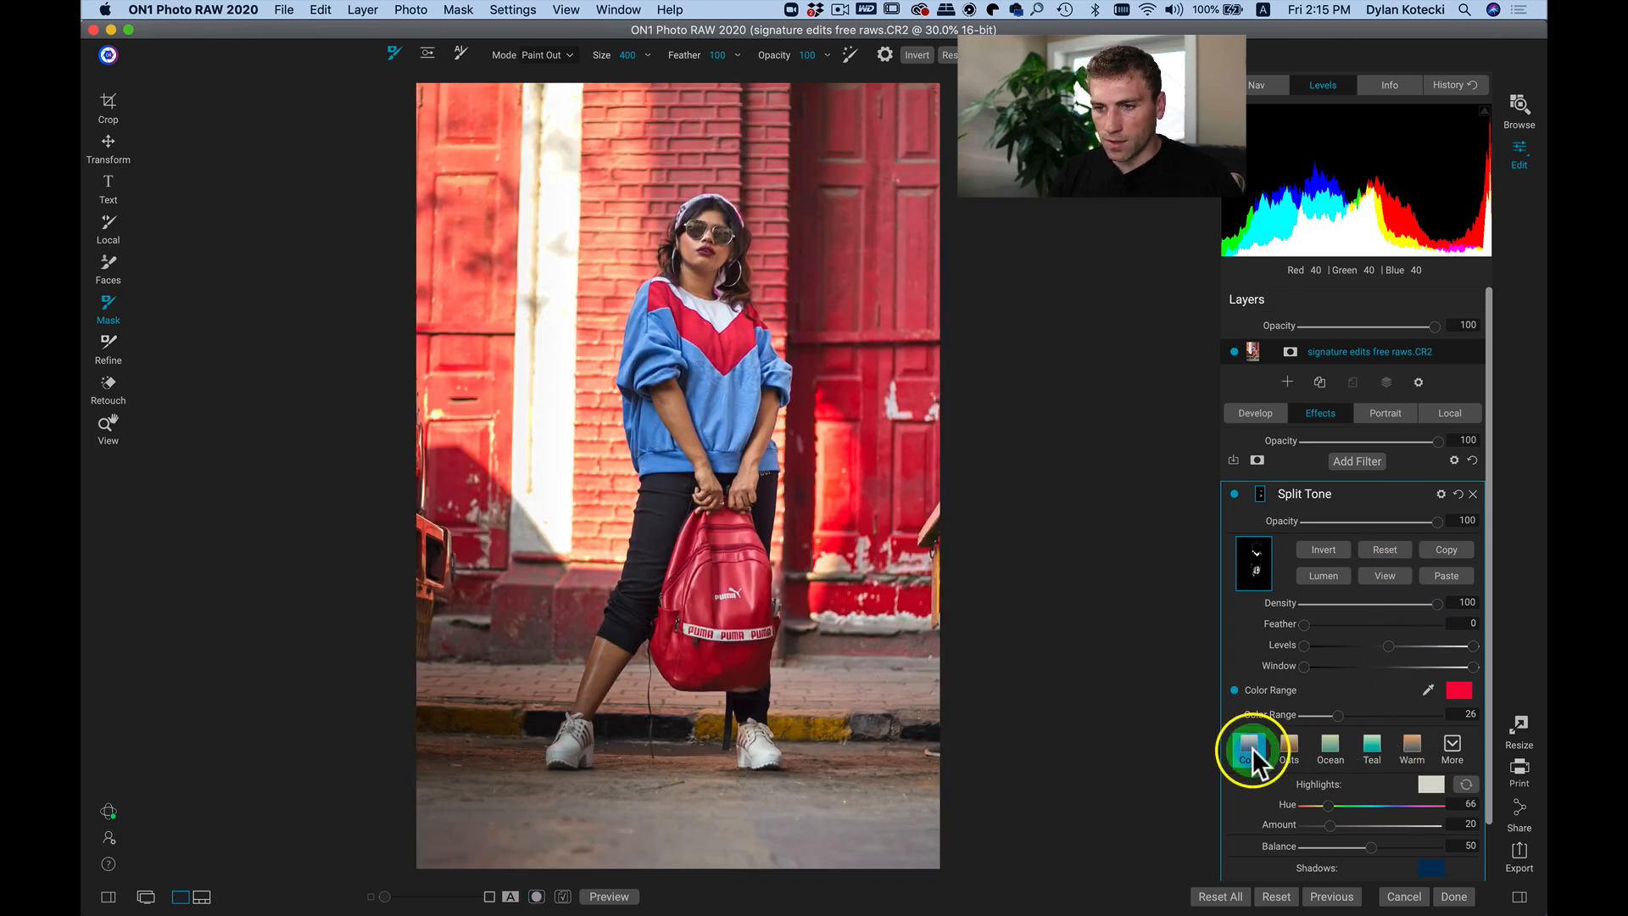
pyautogui.moveTo(1329, 824); pyautogui.dragTo(1406, 828)
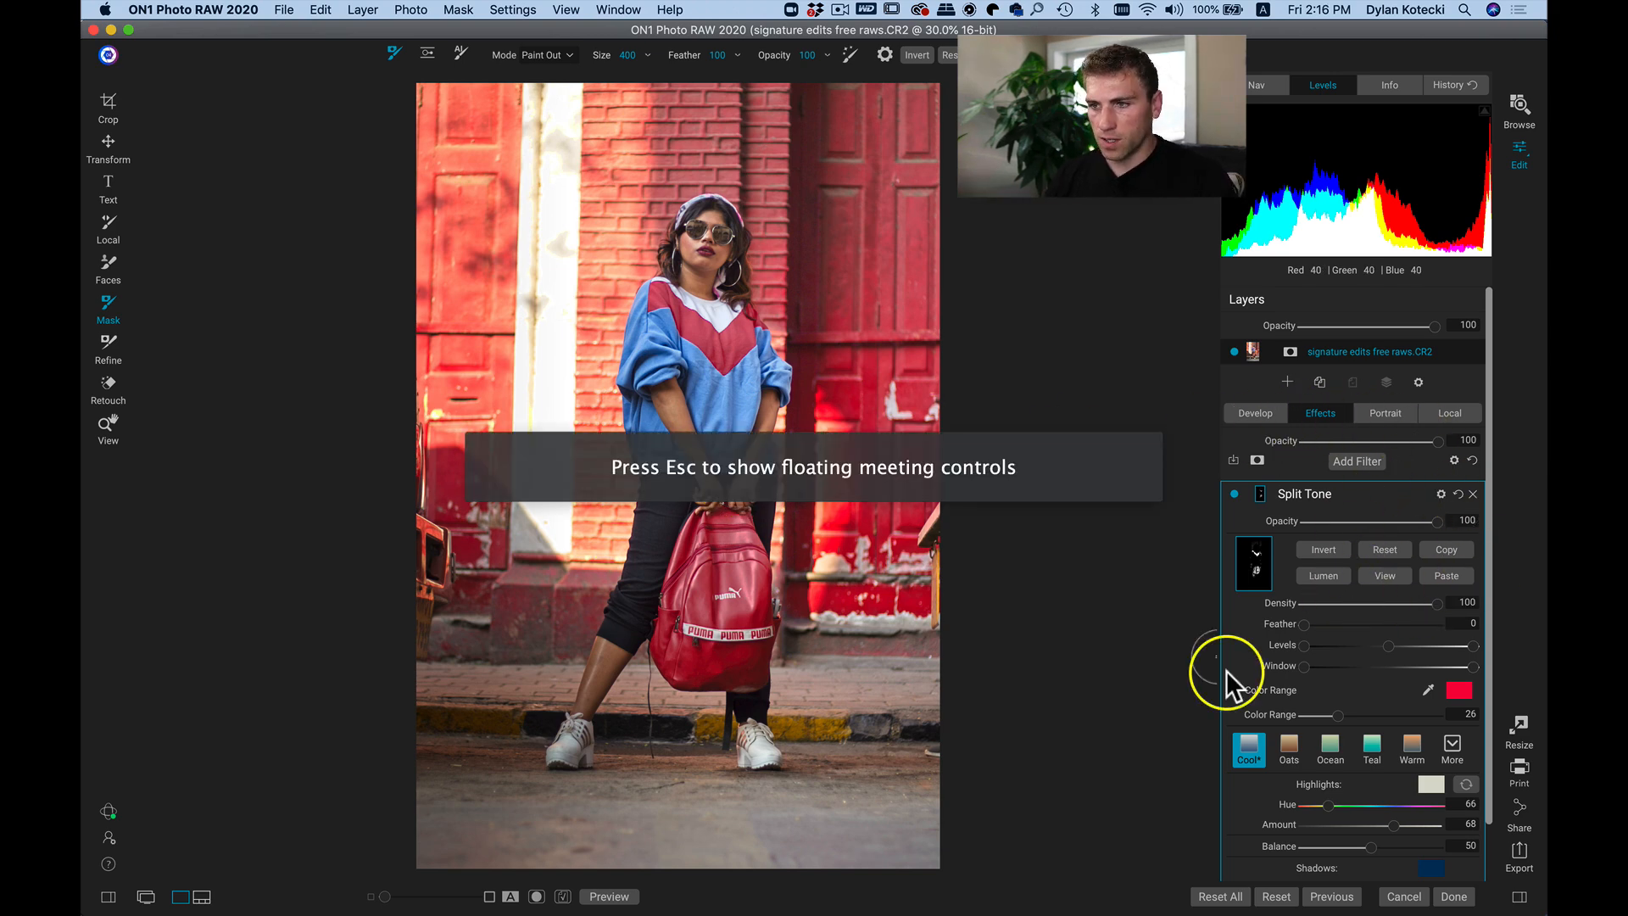
# Show the filmstrip and open the portrait of the black-haired woman in the yellow, red and blue jacket.
pyautogui.press('f')
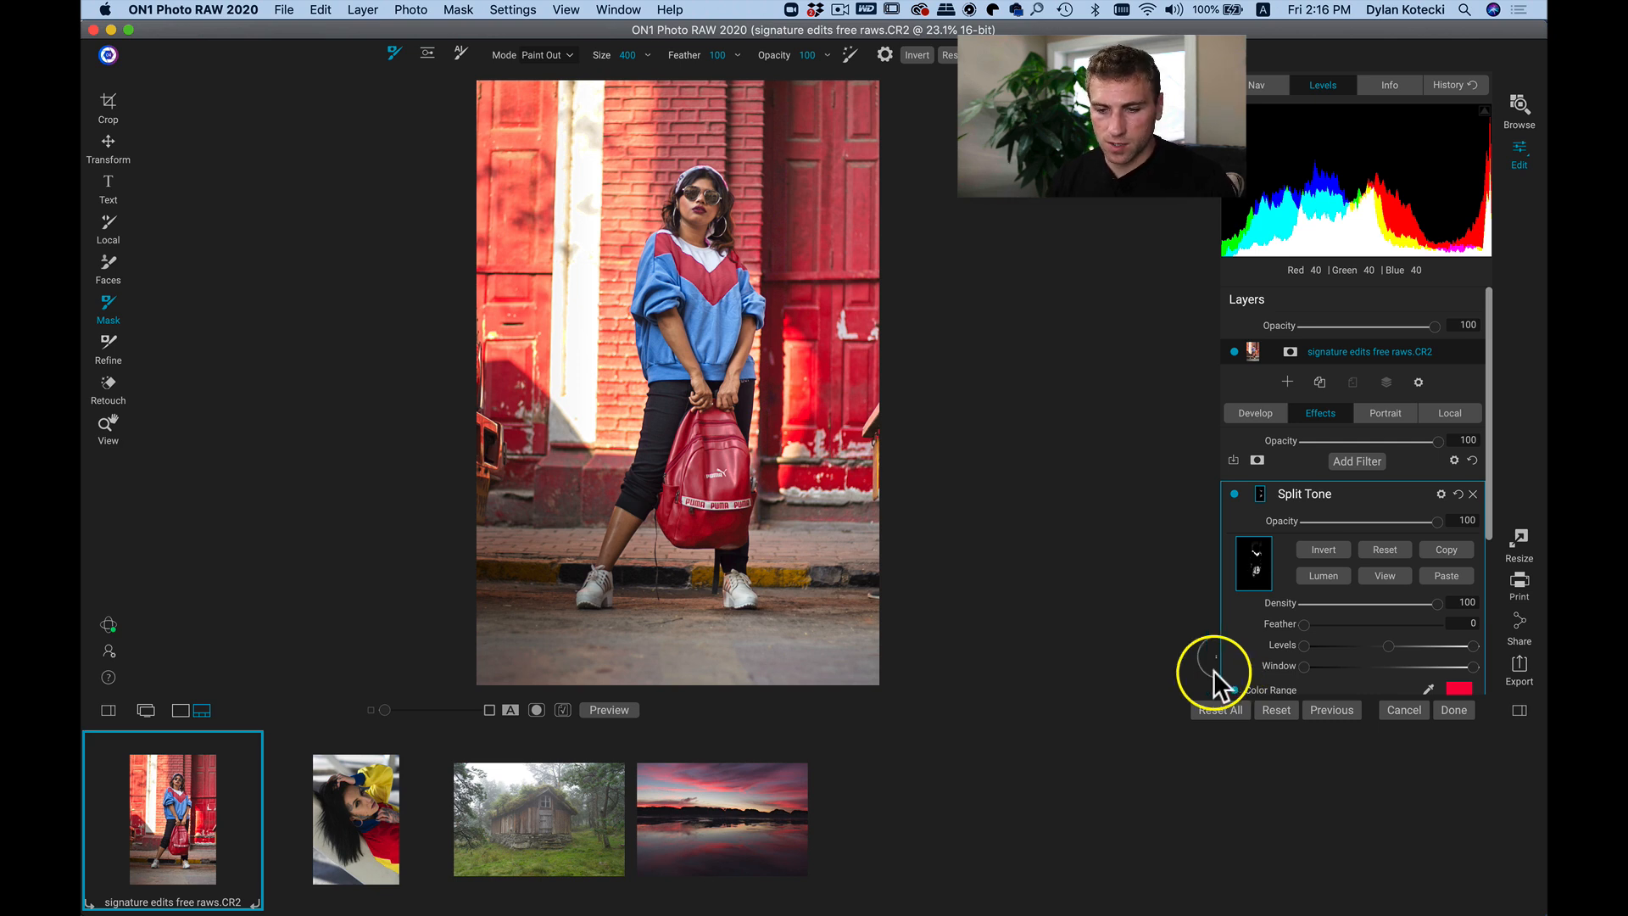
pyautogui.click(333, 818)
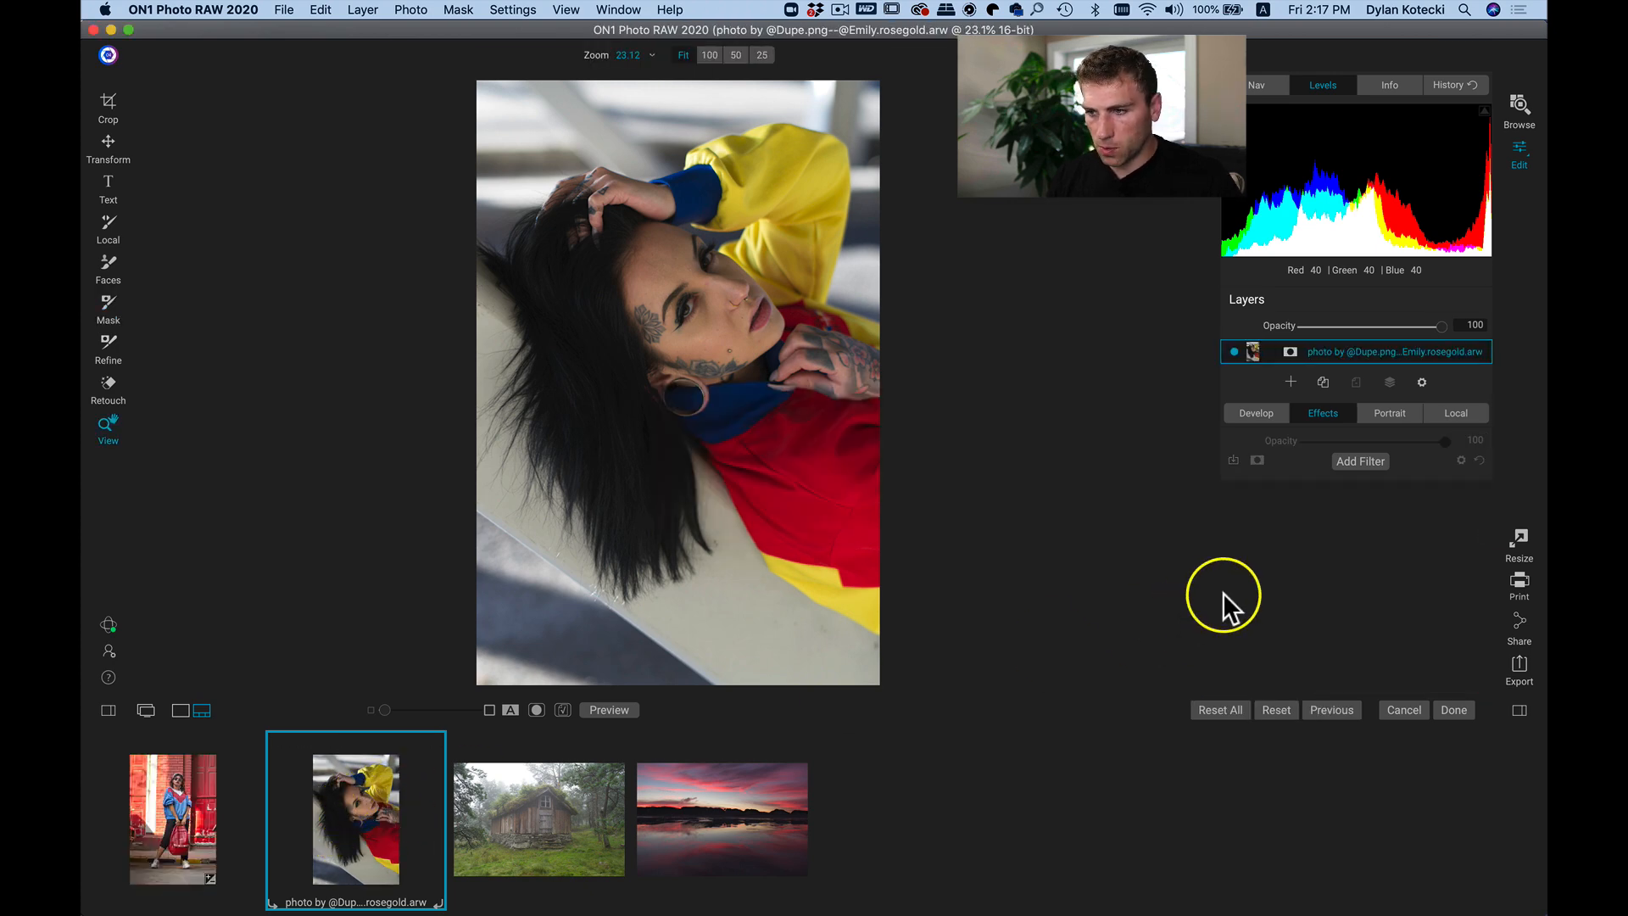
# Apply AI Auto tone and the ON1 Neutral camera profile to the portrait, and compare it with the original.
pyautogui.click(1264, 417)
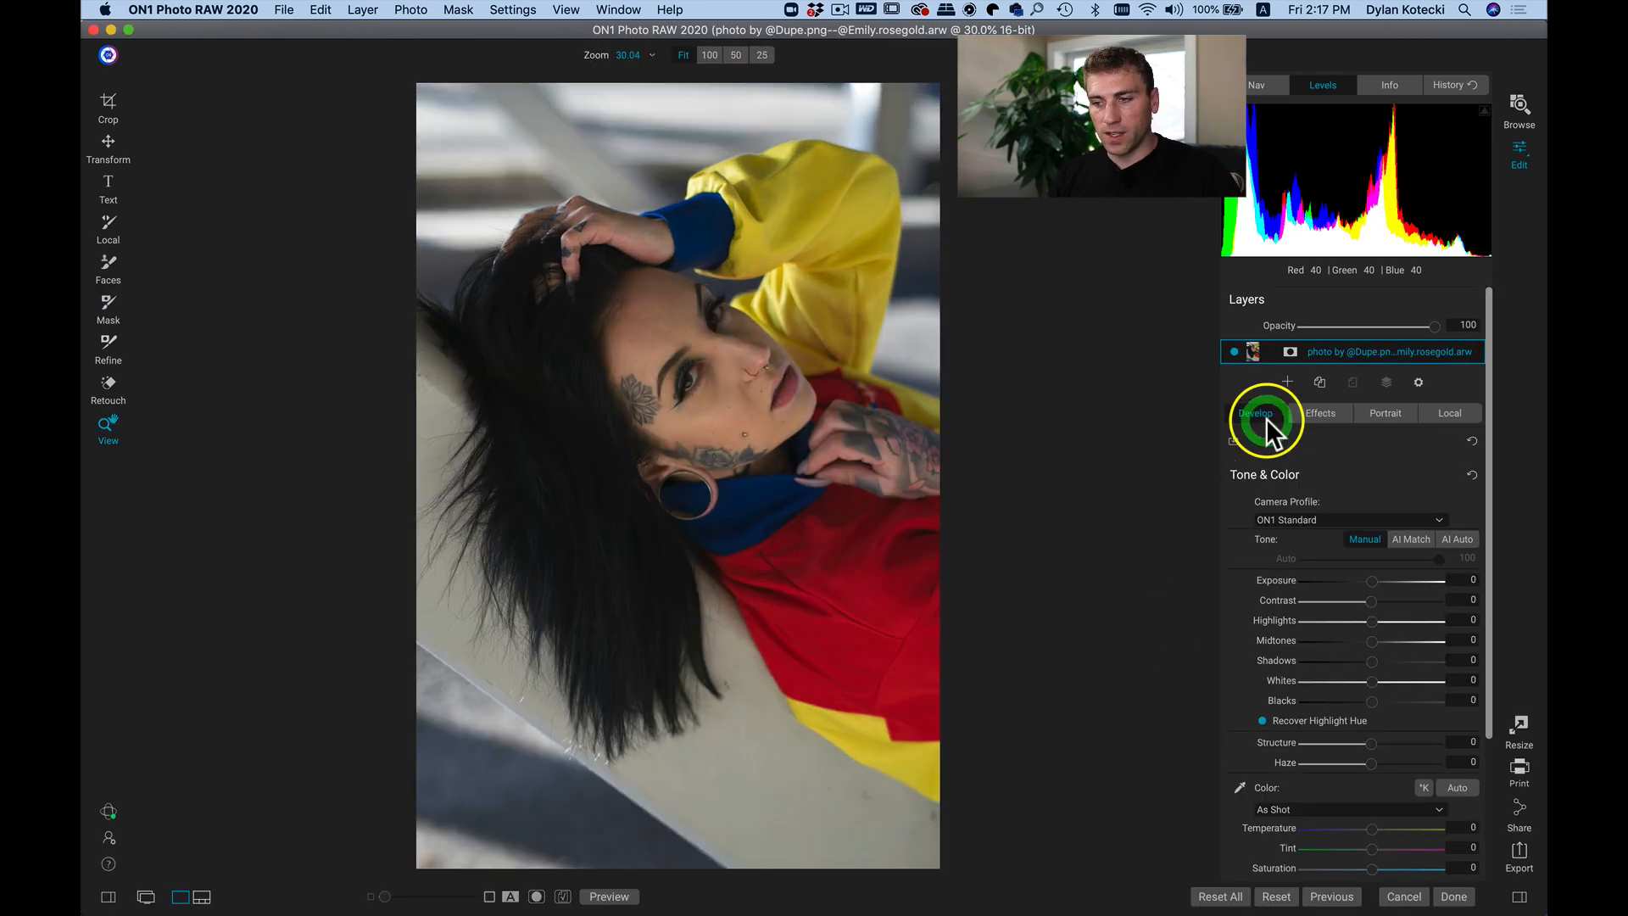
pyautogui.click(1453, 539)
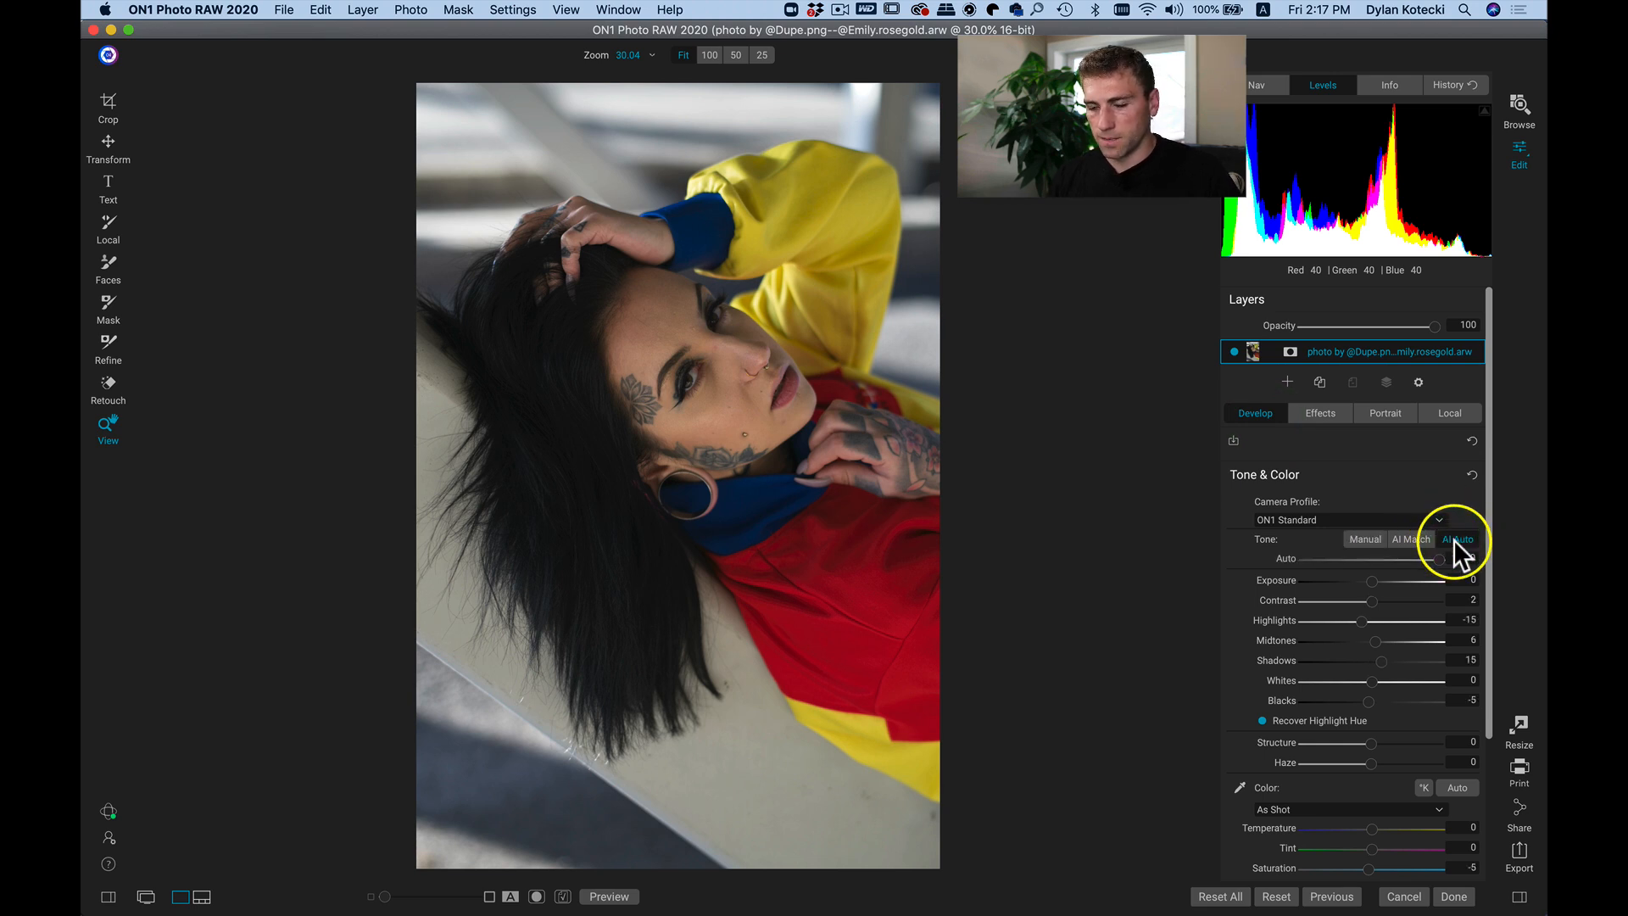
pyautogui.click(1427, 519)
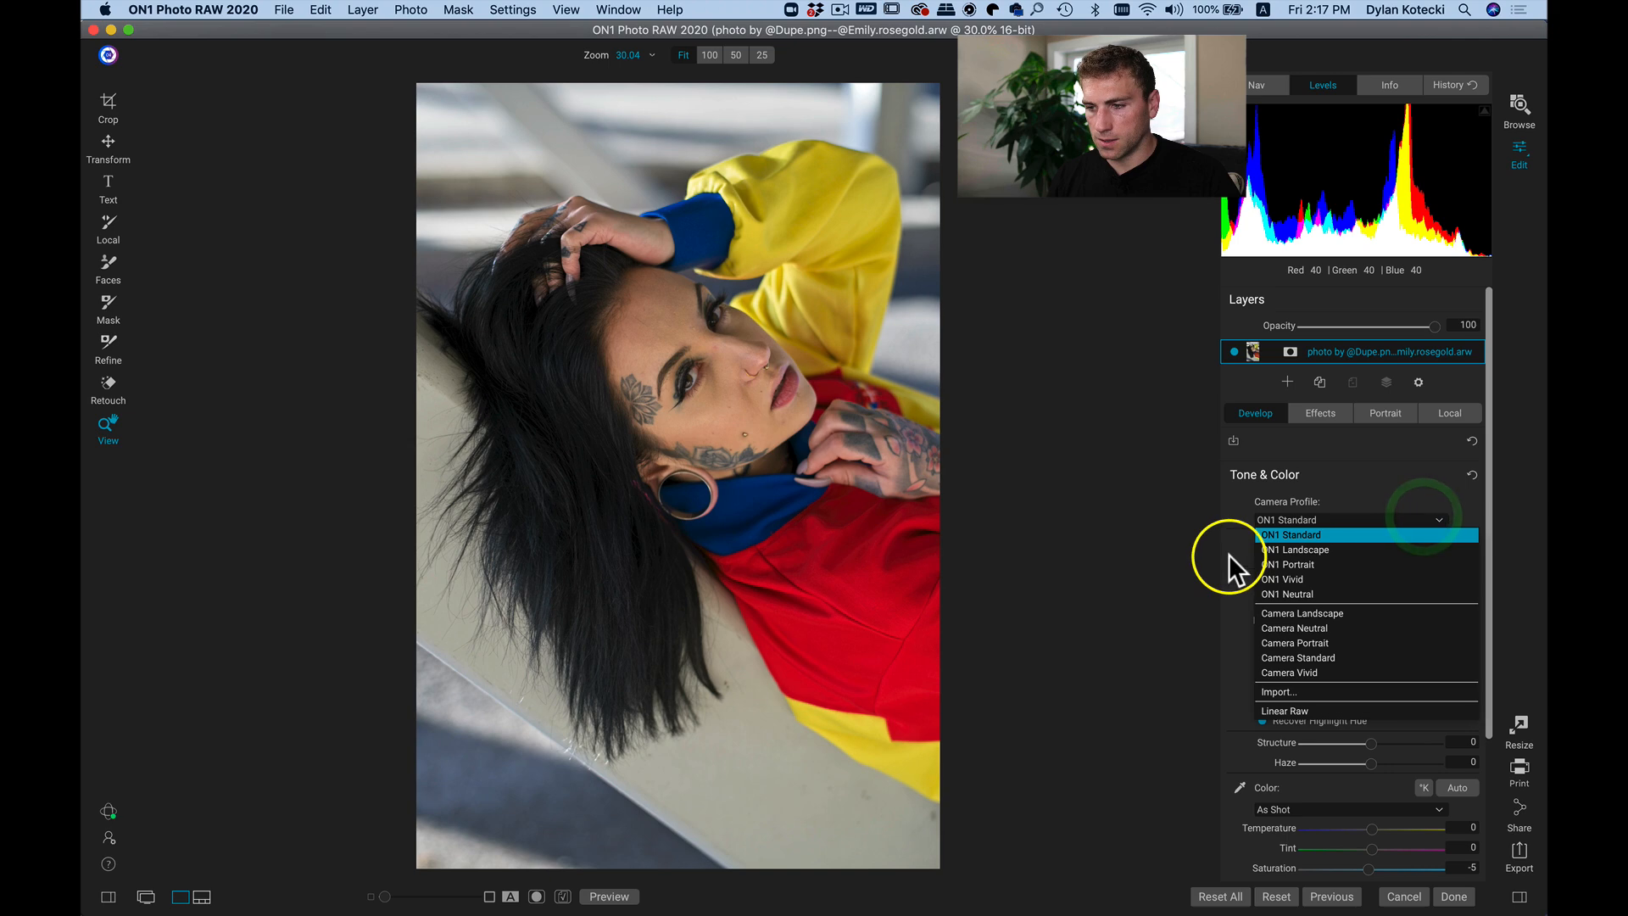
pyautogui.click(1268, 592)
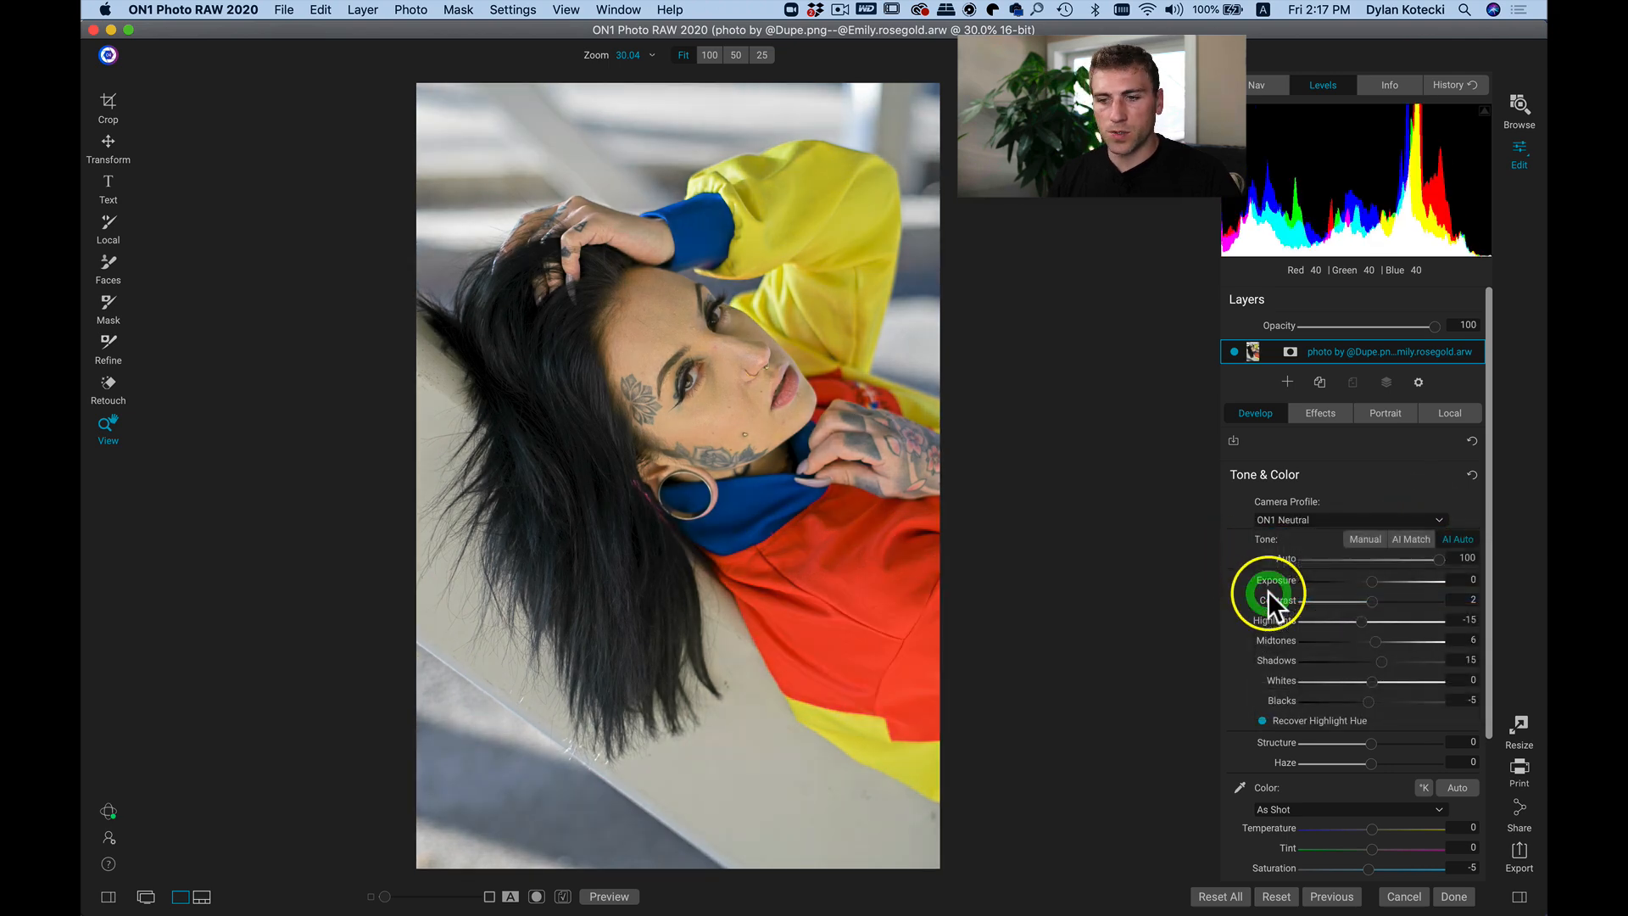
pyautogui.press('super+p')
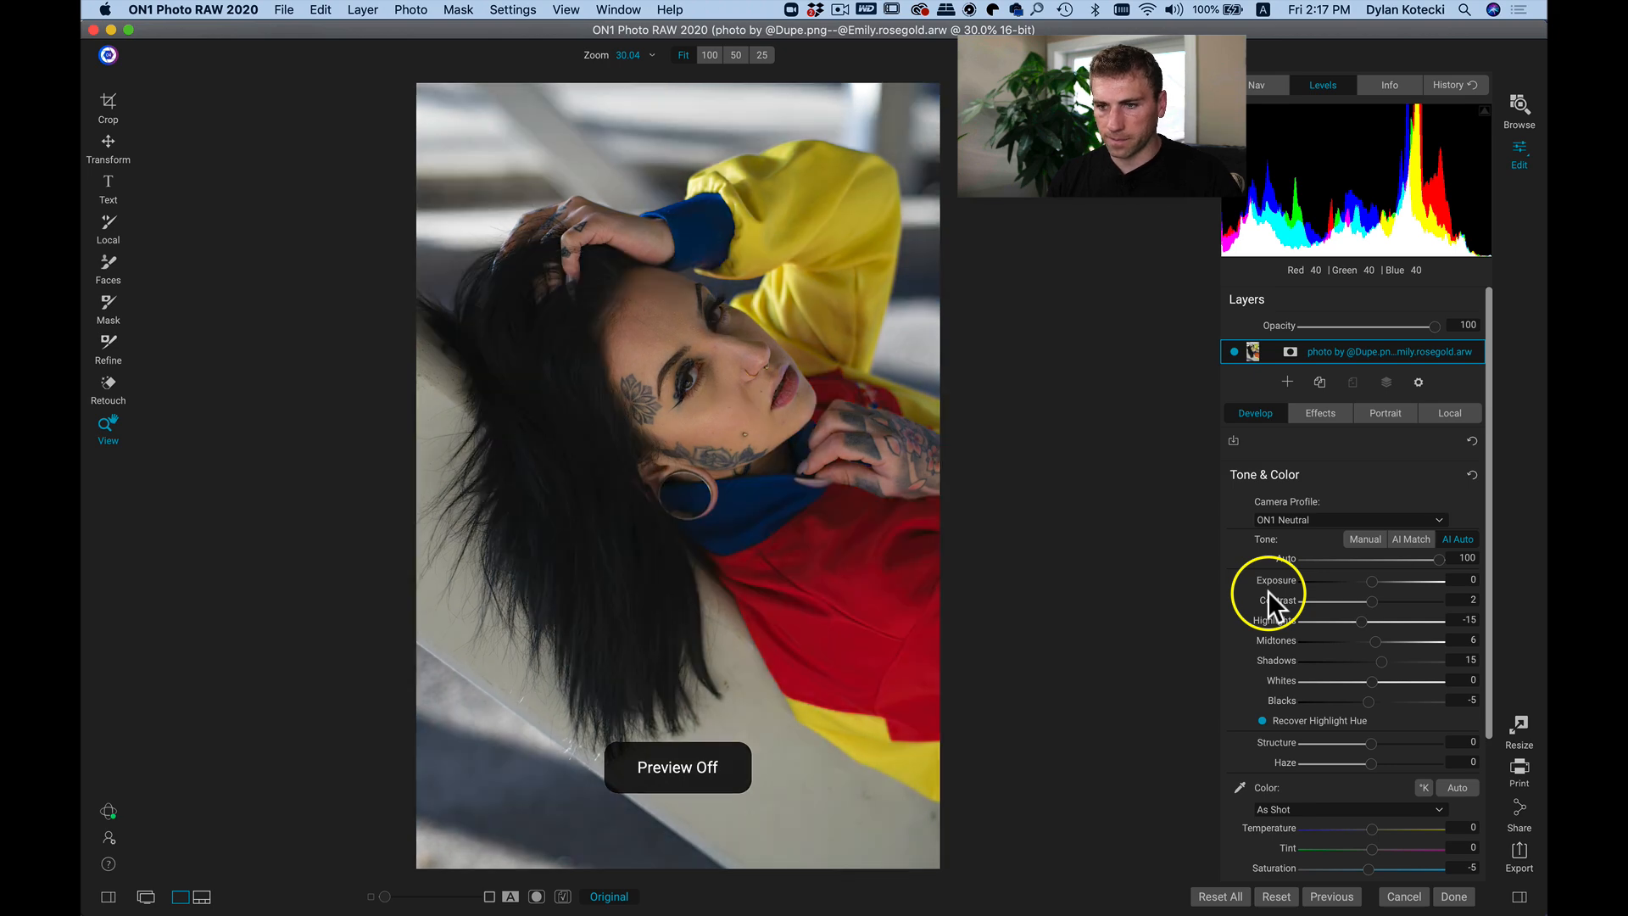
pyautogui.press('super+p')
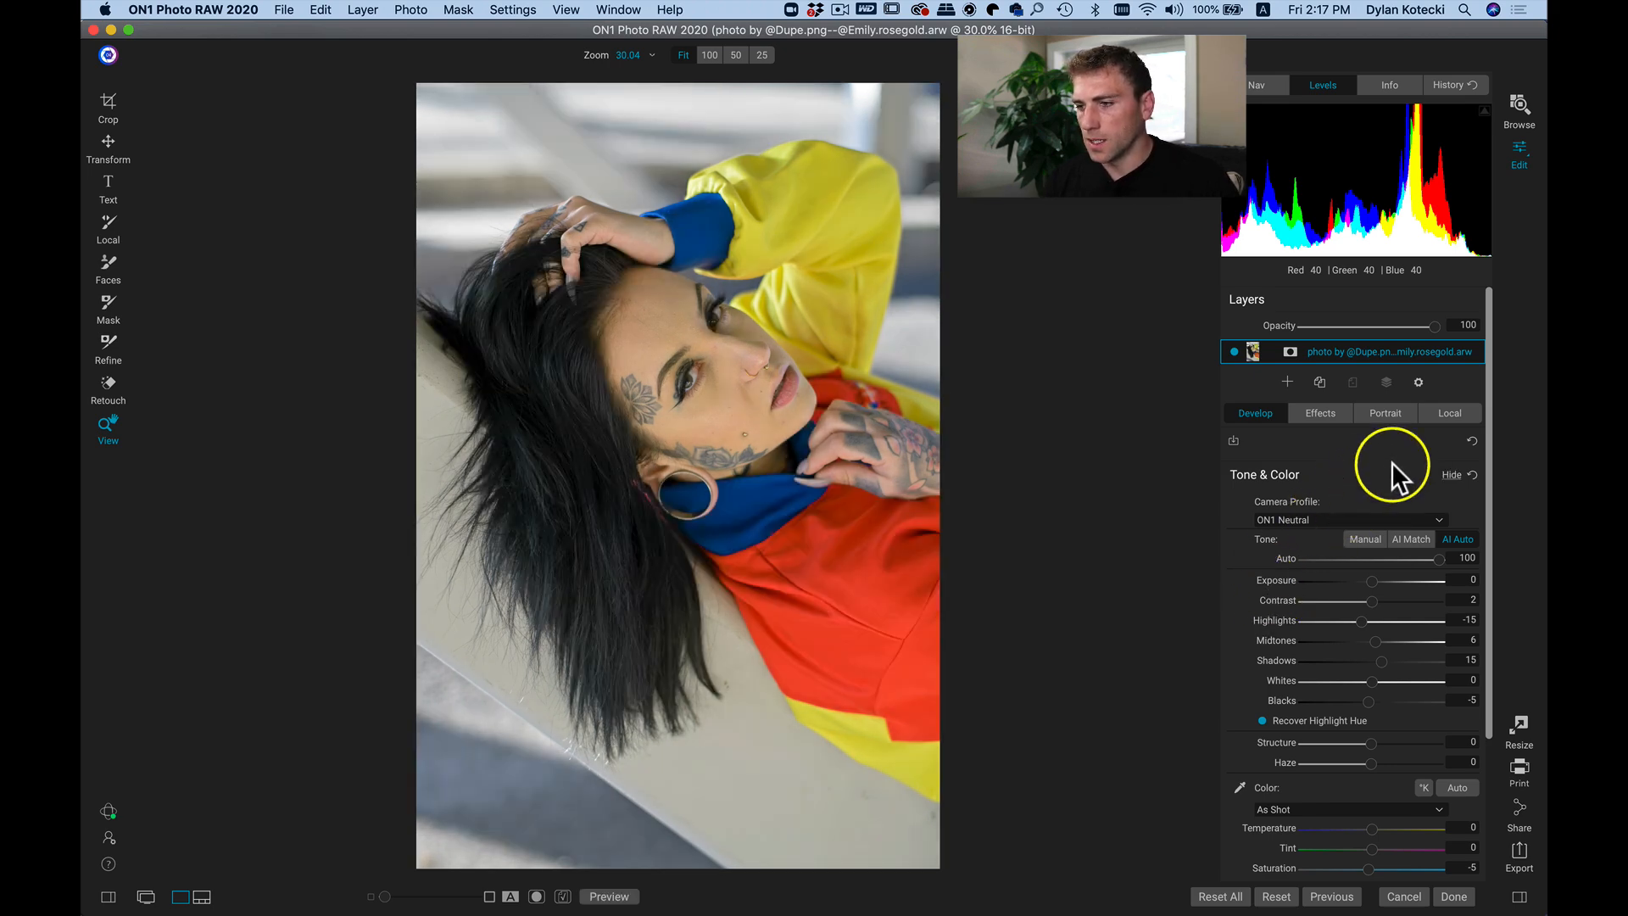
# In a local adjustment, enable Paint with Color and sample the blue of the jacket collar as the paint color.
pyautogui.click(1448, 412)
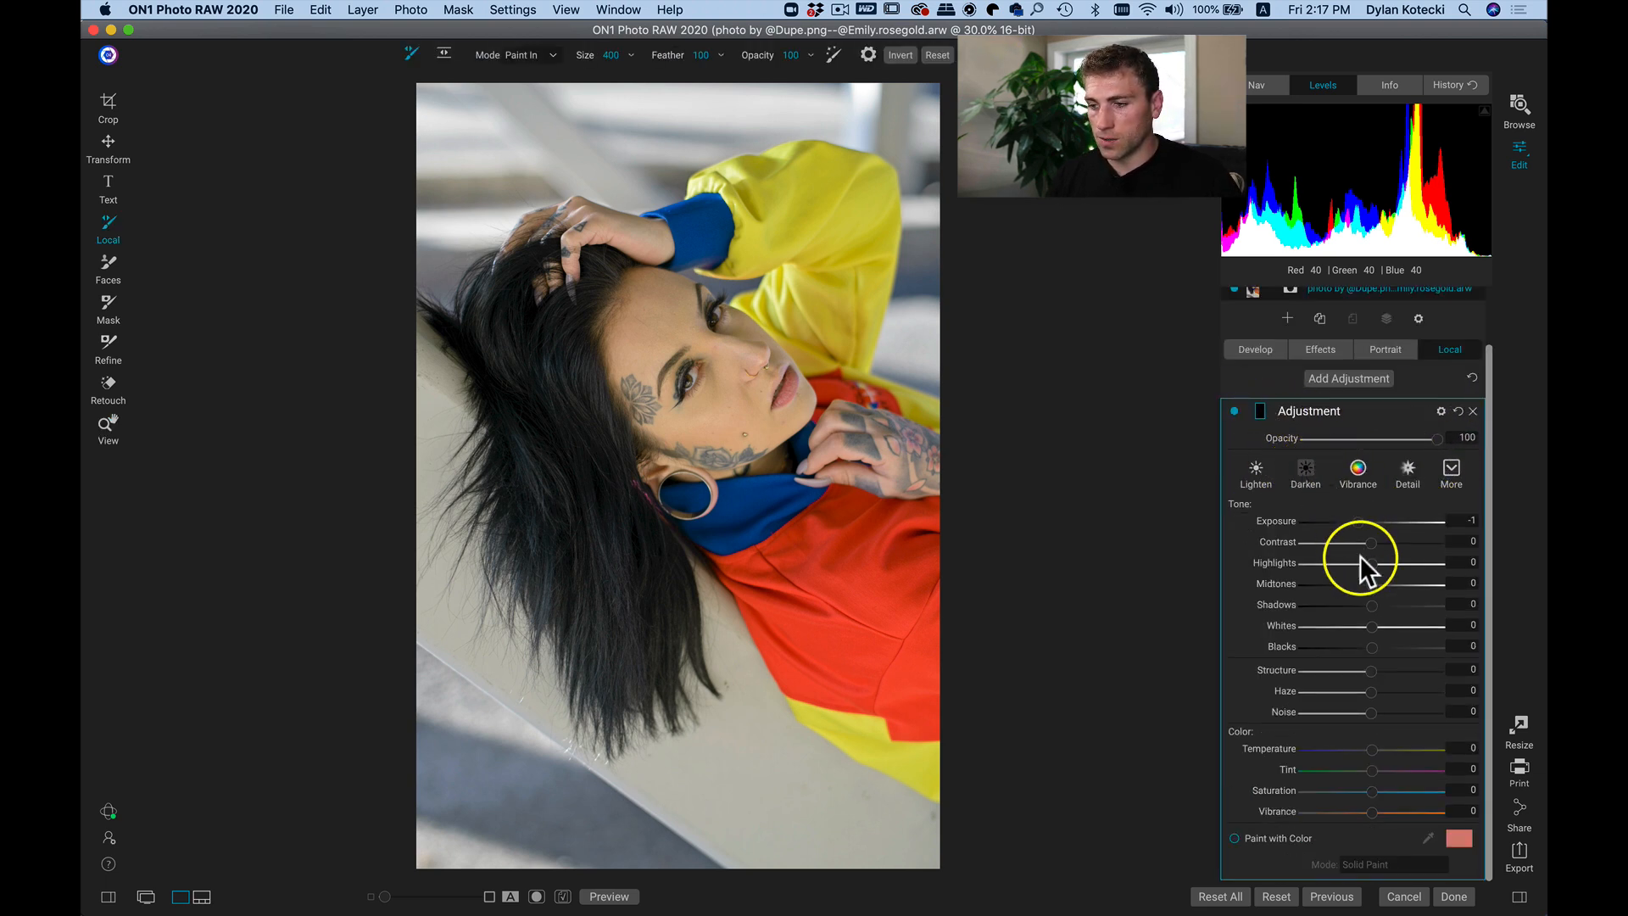
pyautogui.click(1234, 837)
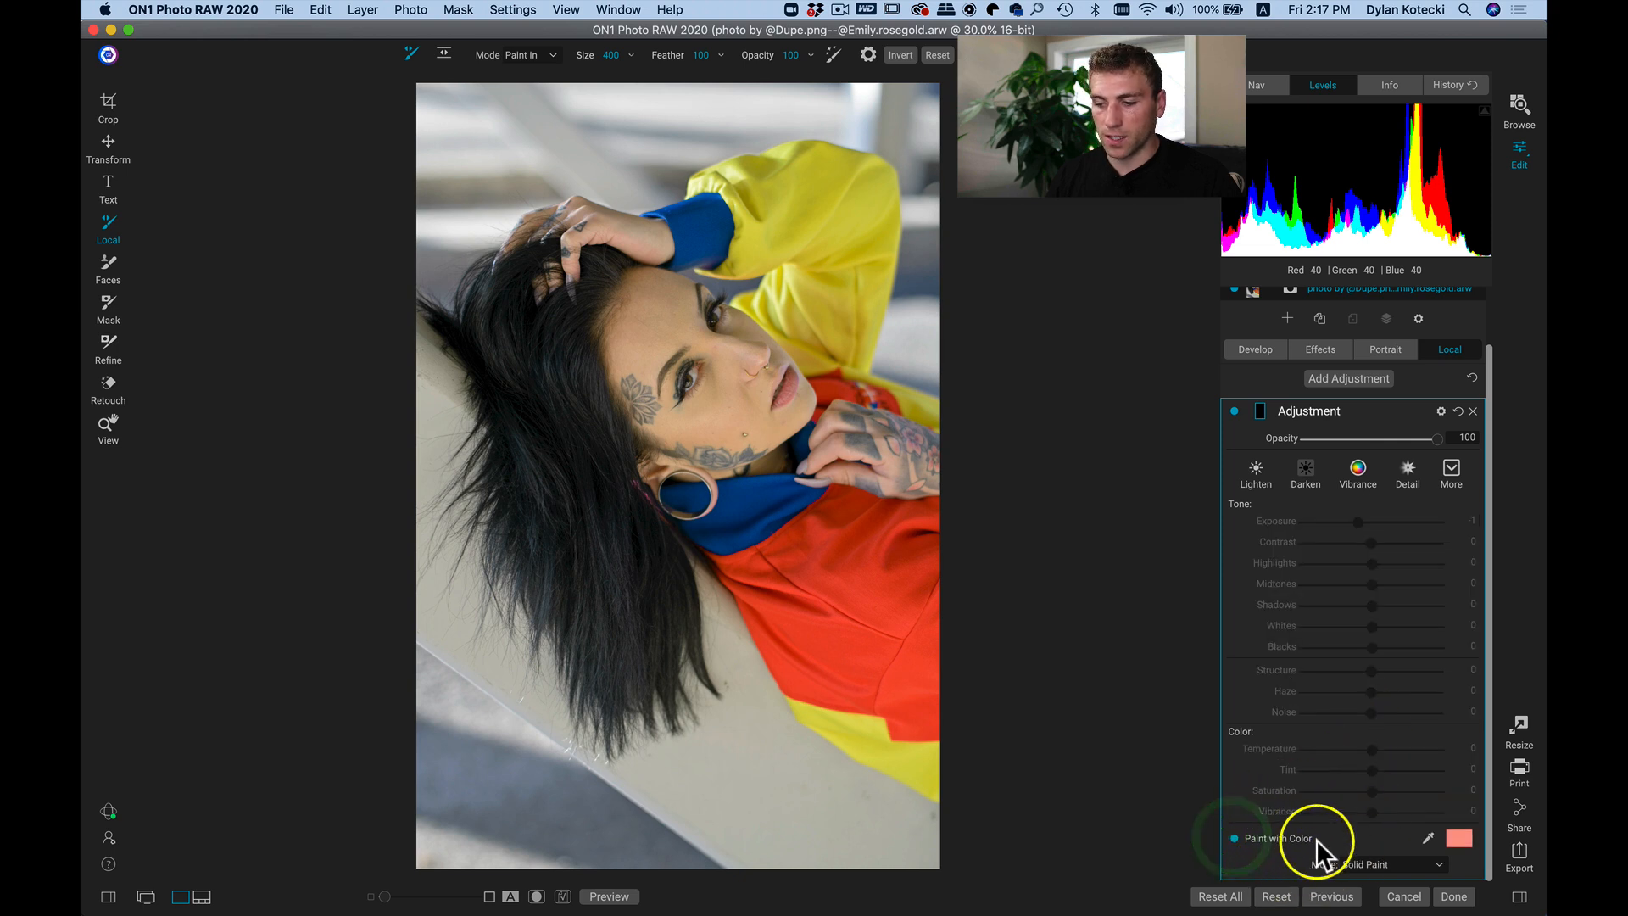
pyautogui.click(1429, 838)
pyautogui.click(739, 497)
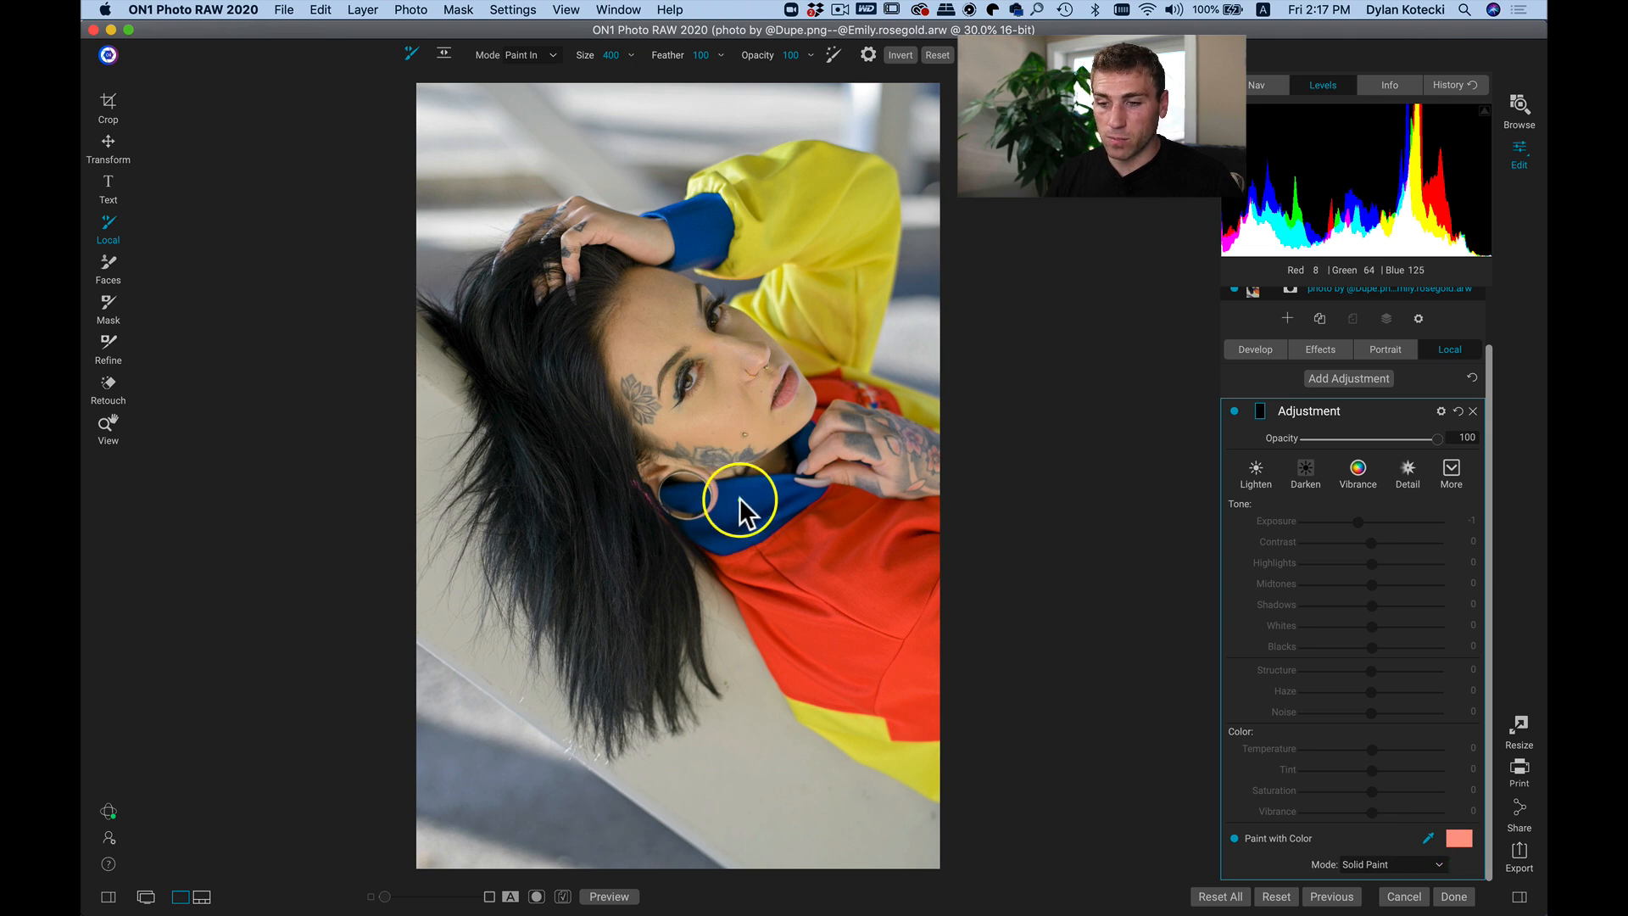
# Shift the sampled paint color slightly toward a lighter hue position and raise its brightness to a vivid blue.
pyautogui.click(1459, 841)
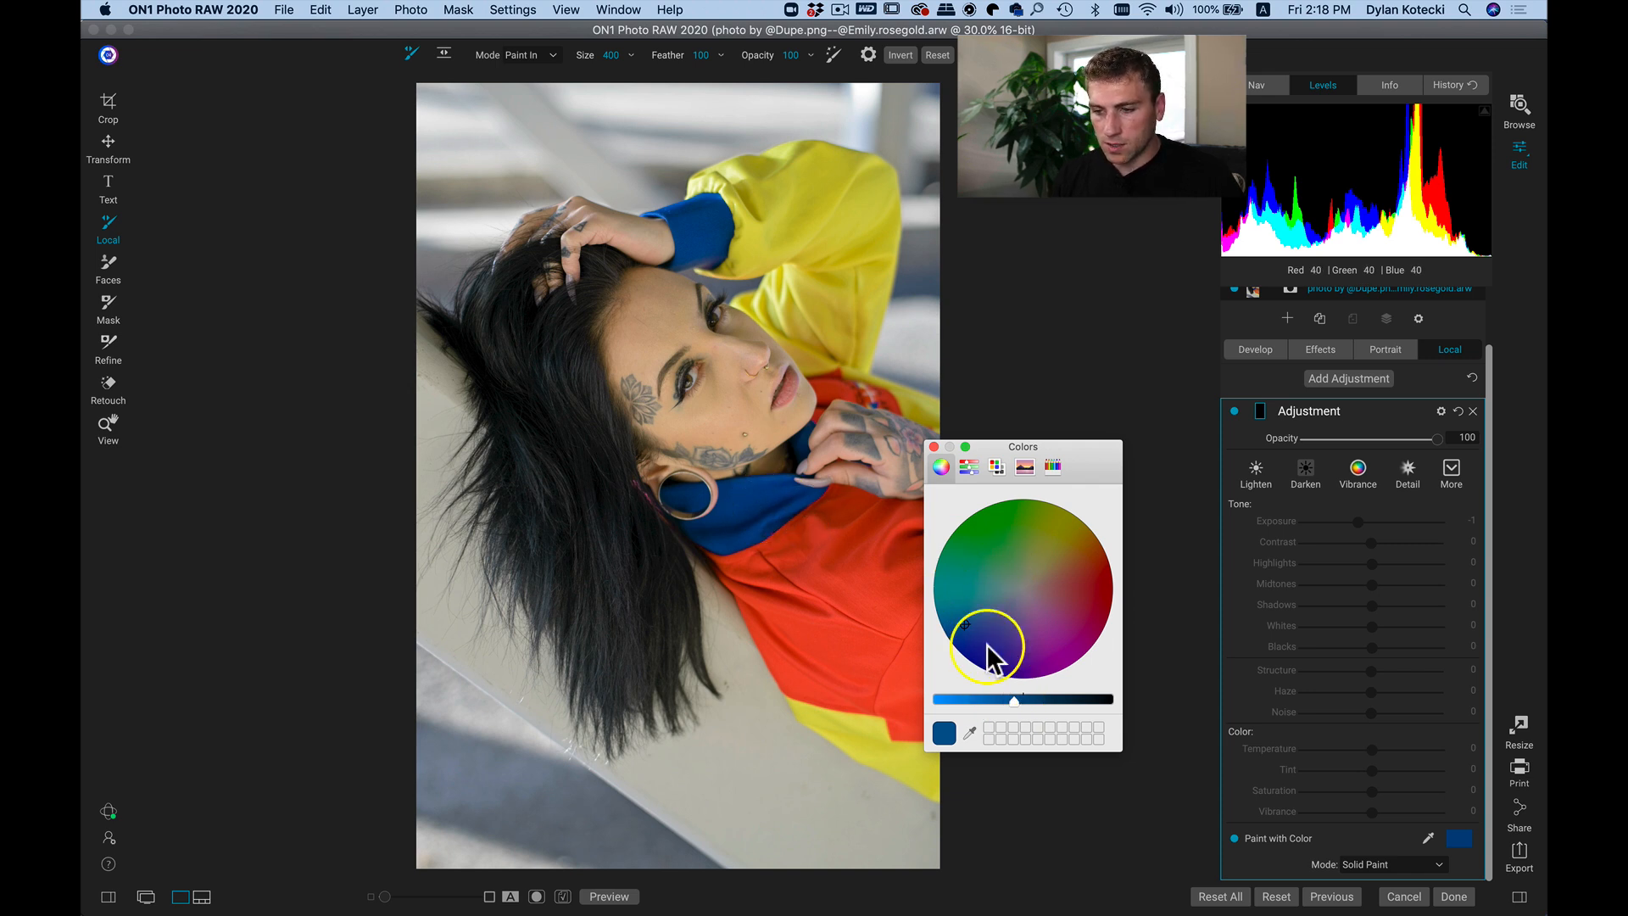
pyautogui.click(970, 620)
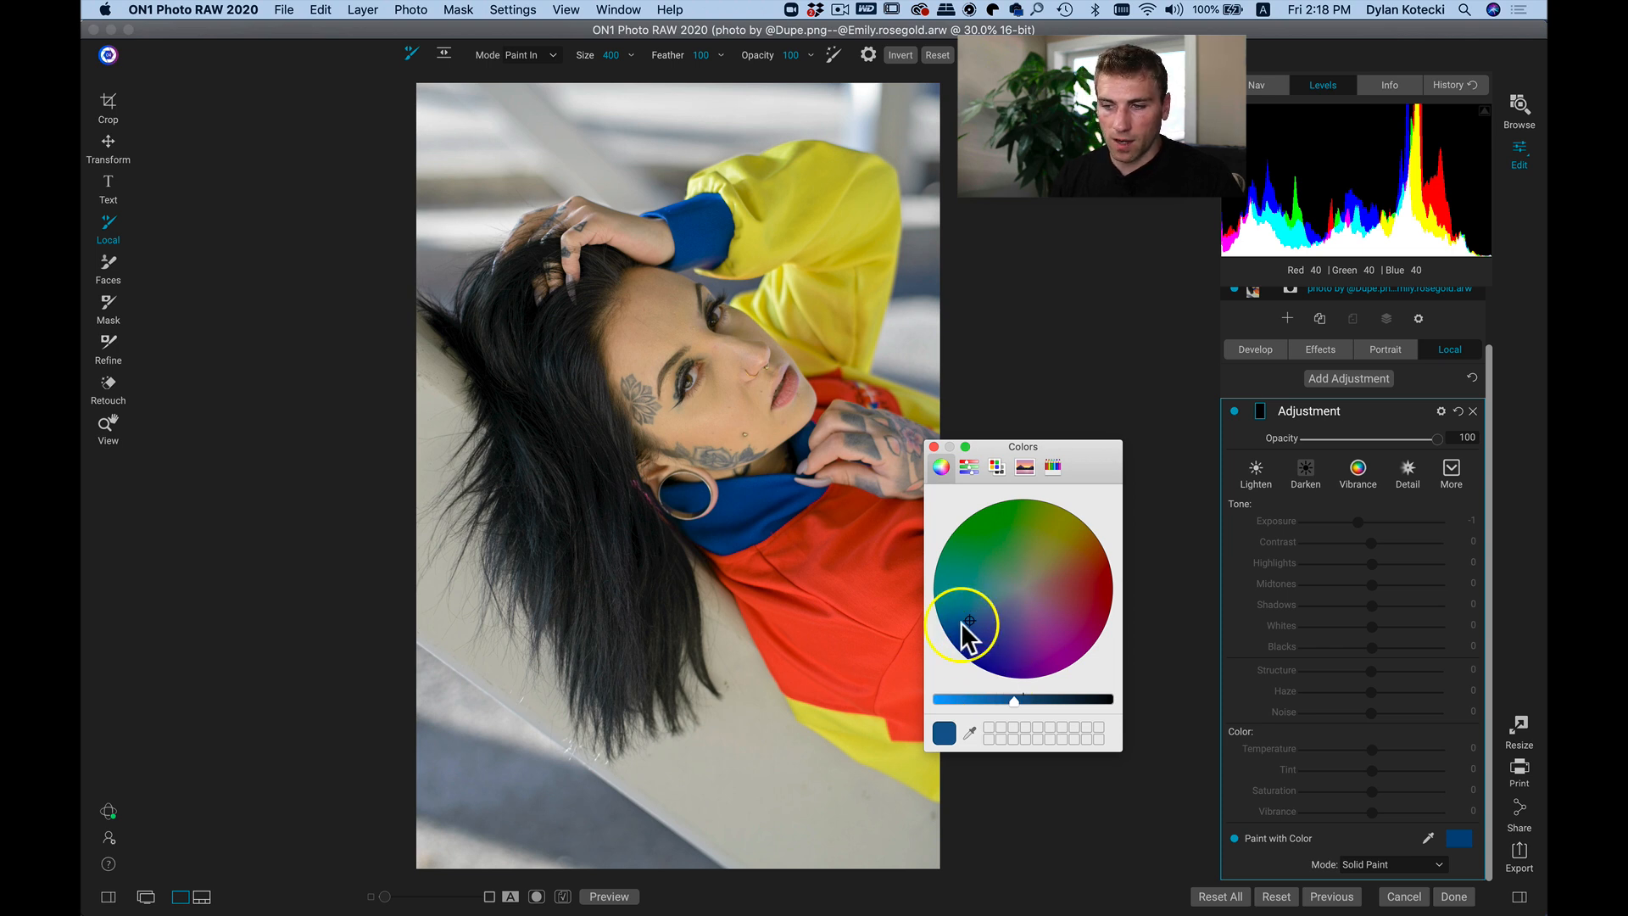
pyautogui.moveTo(1011, 702); pyautogui.dragTo(956, 706)
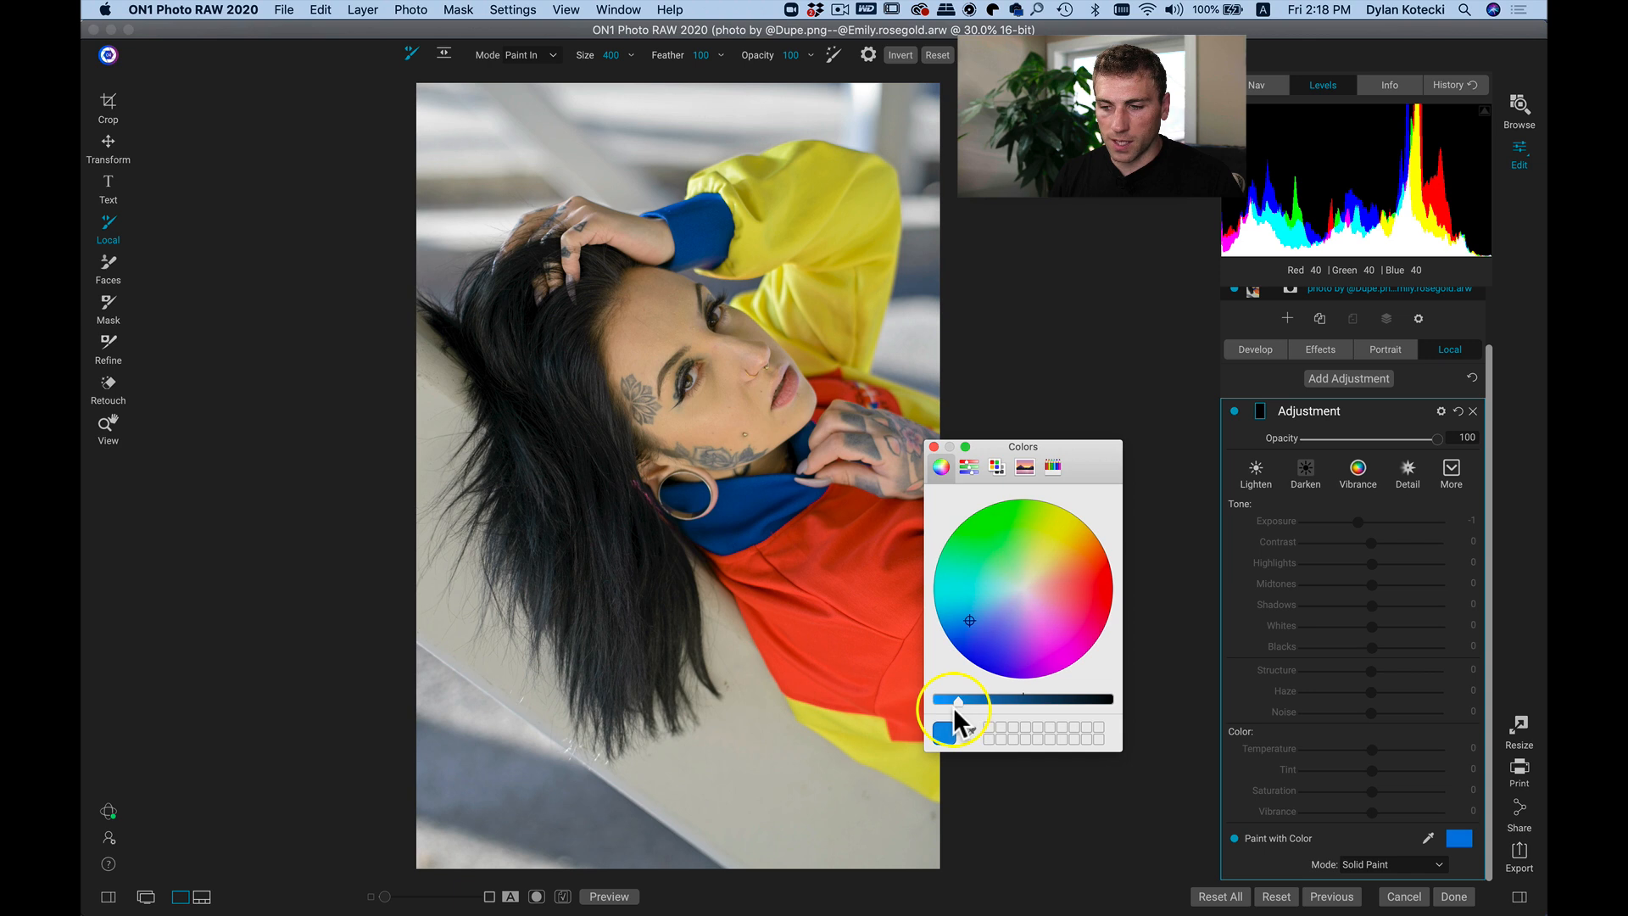
pyautogui.moveTo(948, 709); pyautogui.dragTo(940, 709)
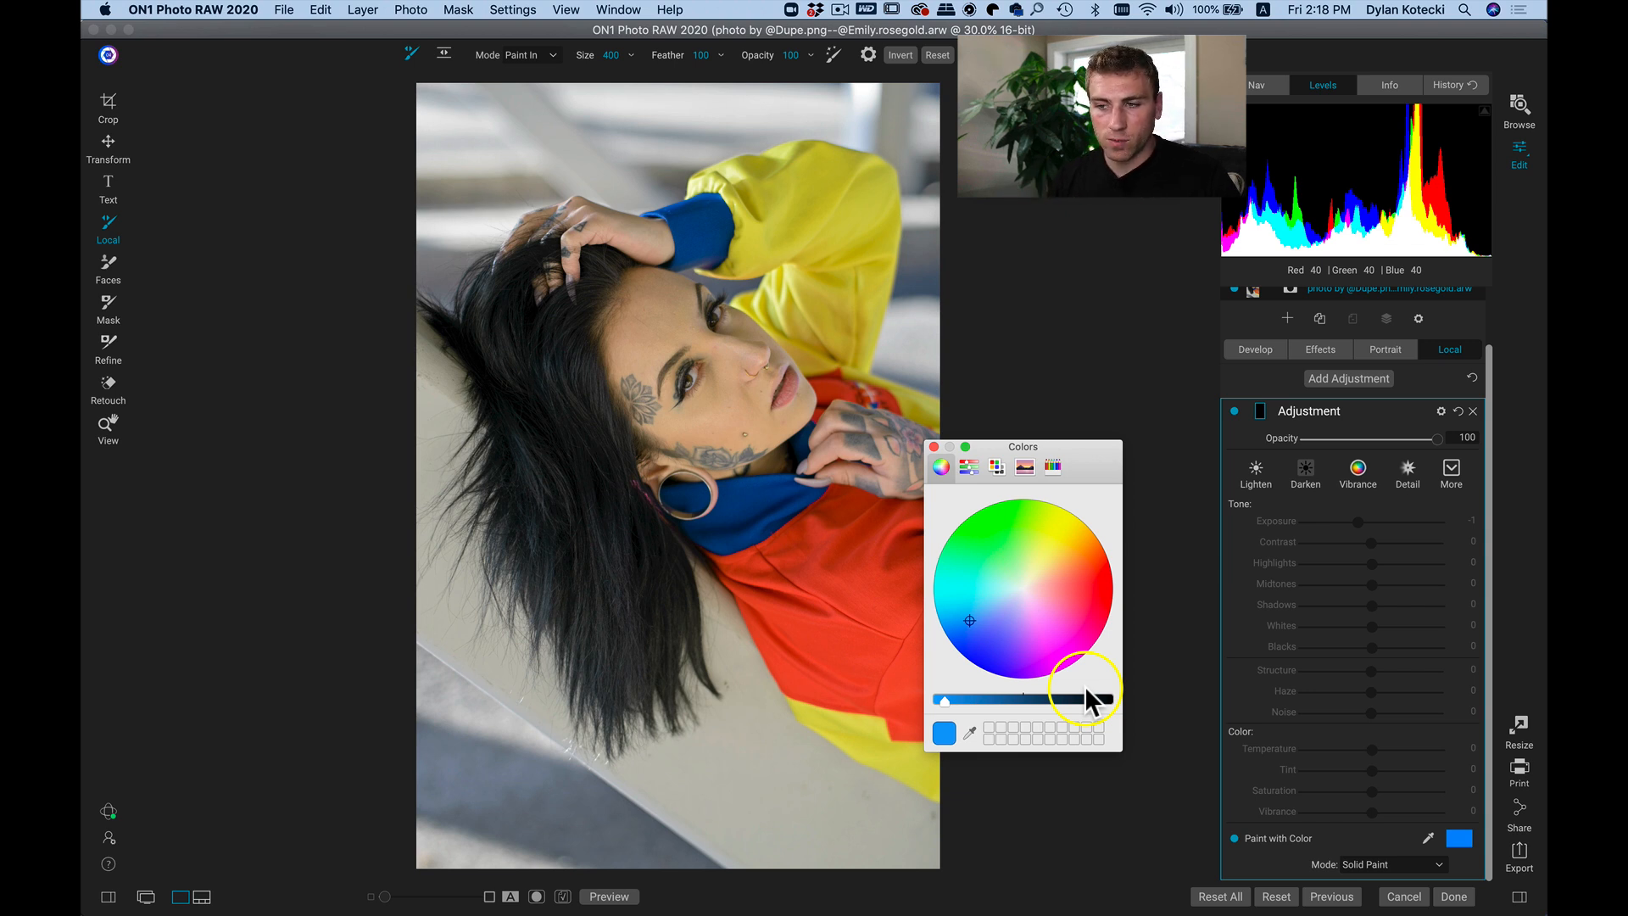
pyautogui.click(934, 447)
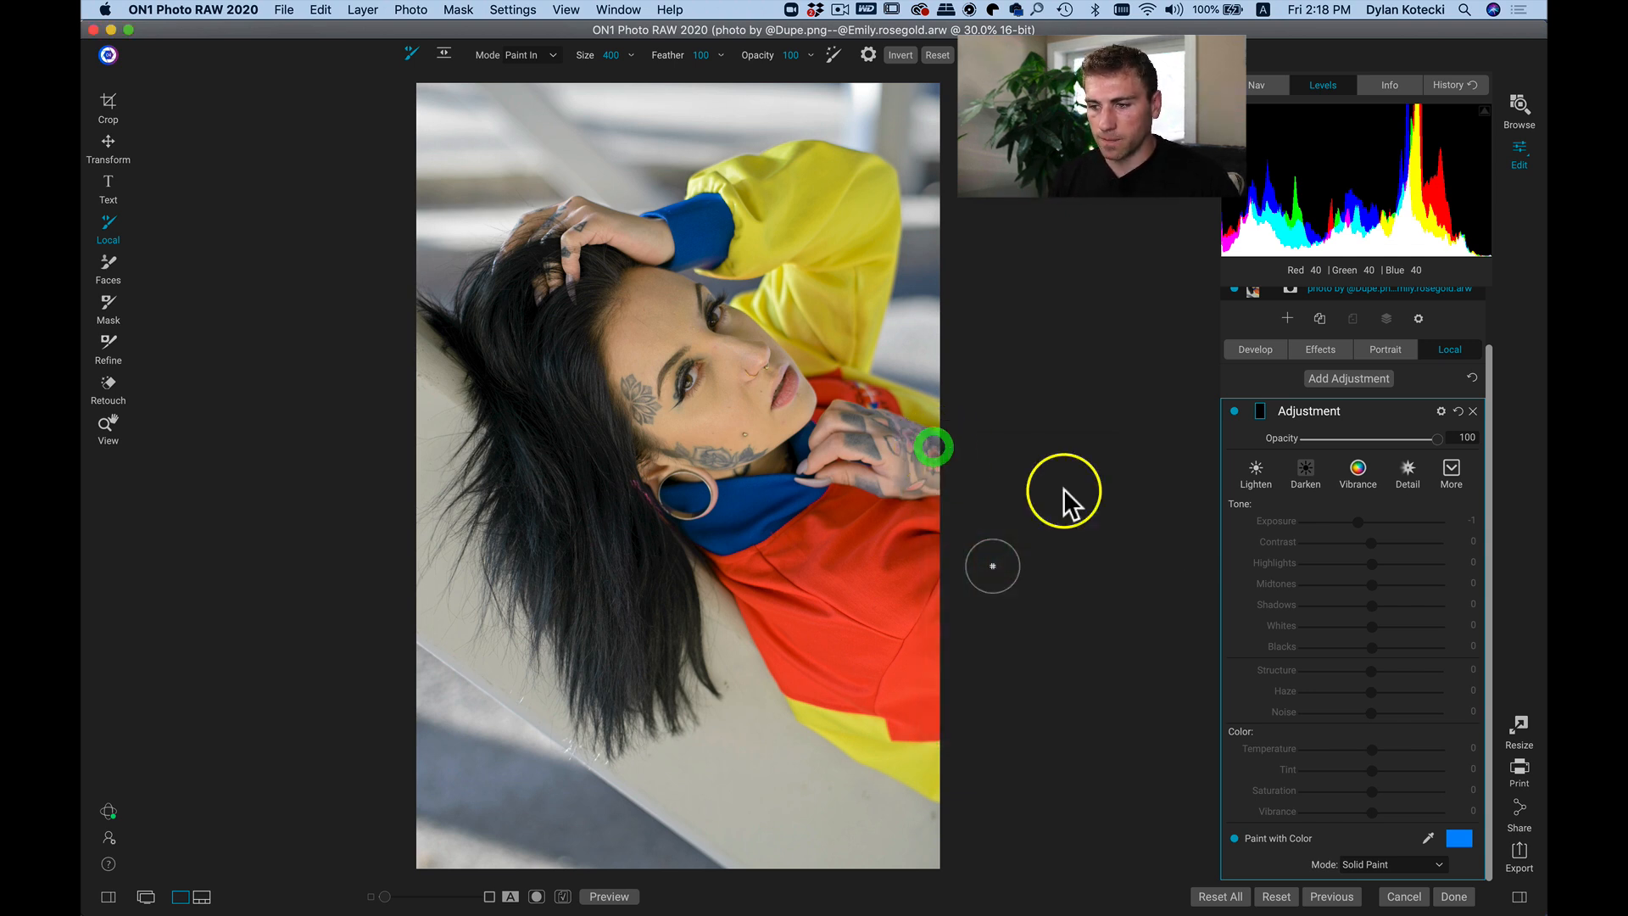
# Show the local adjustment's blending options and set its blending mode to Hue.
pyautogui.click(1403, 462)
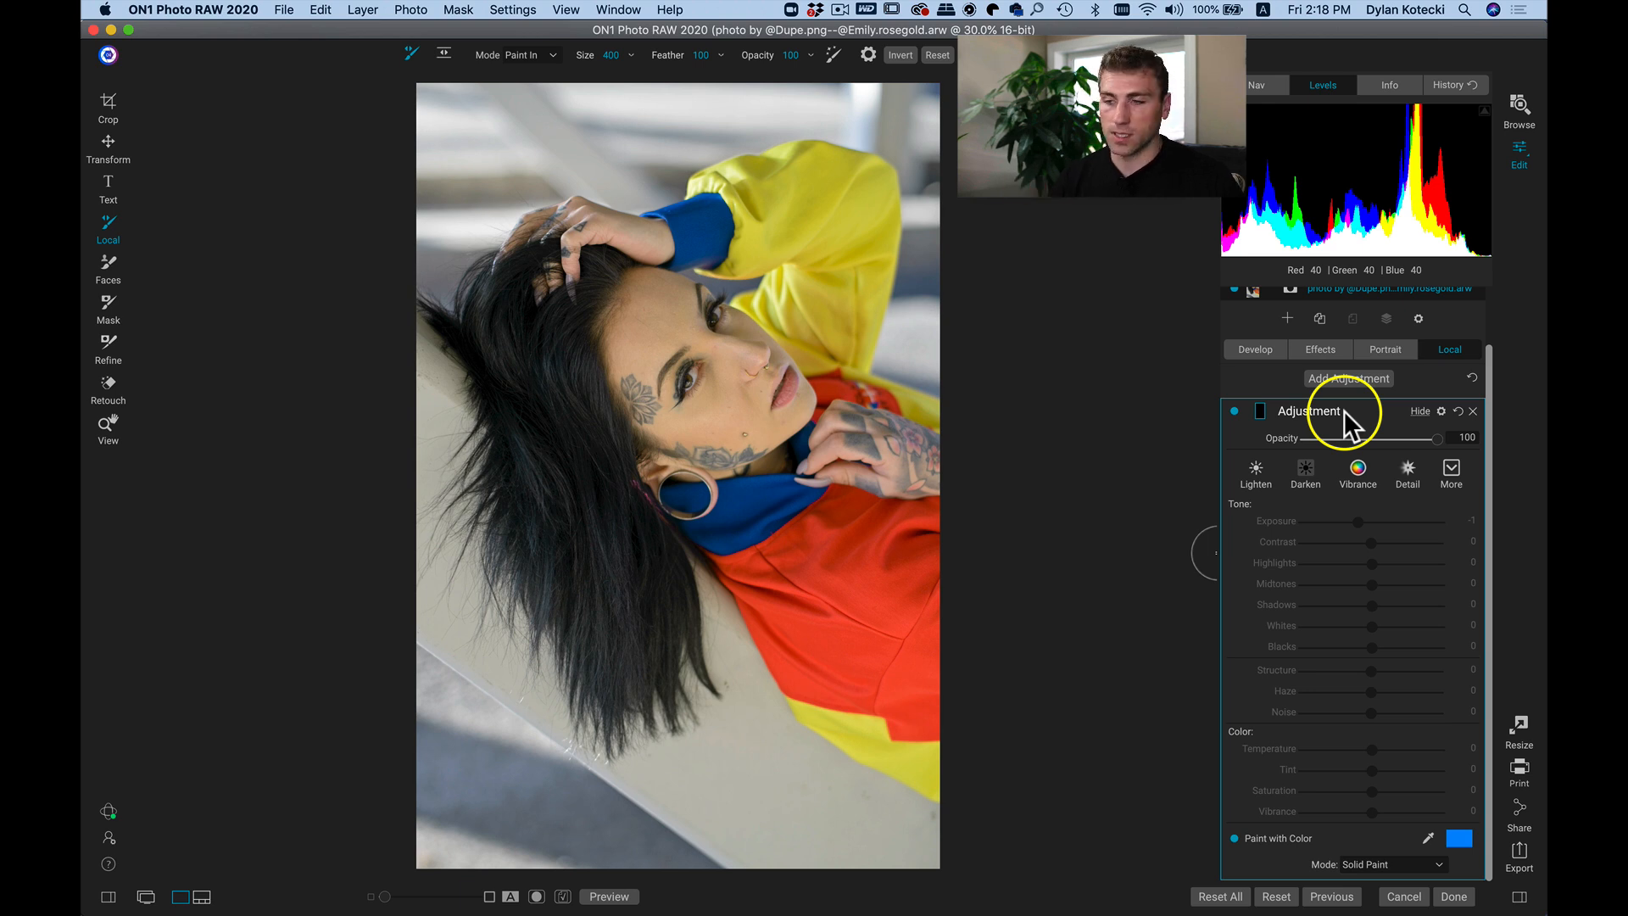
pyautogui.click(1440, 410)
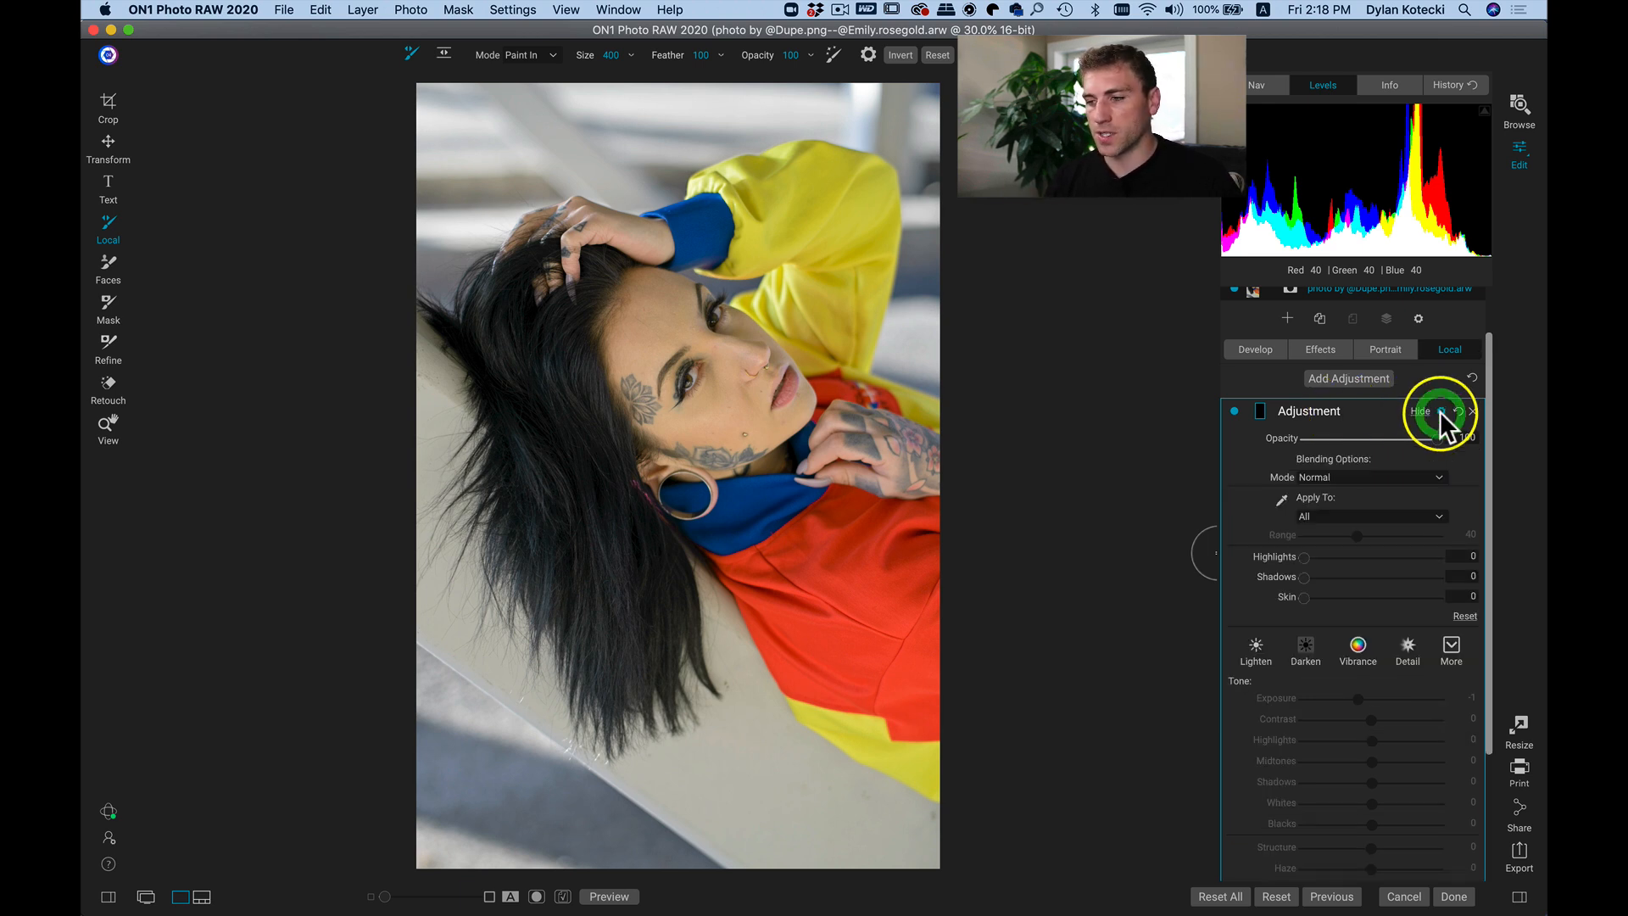
pyautogui.click(1331, 475)
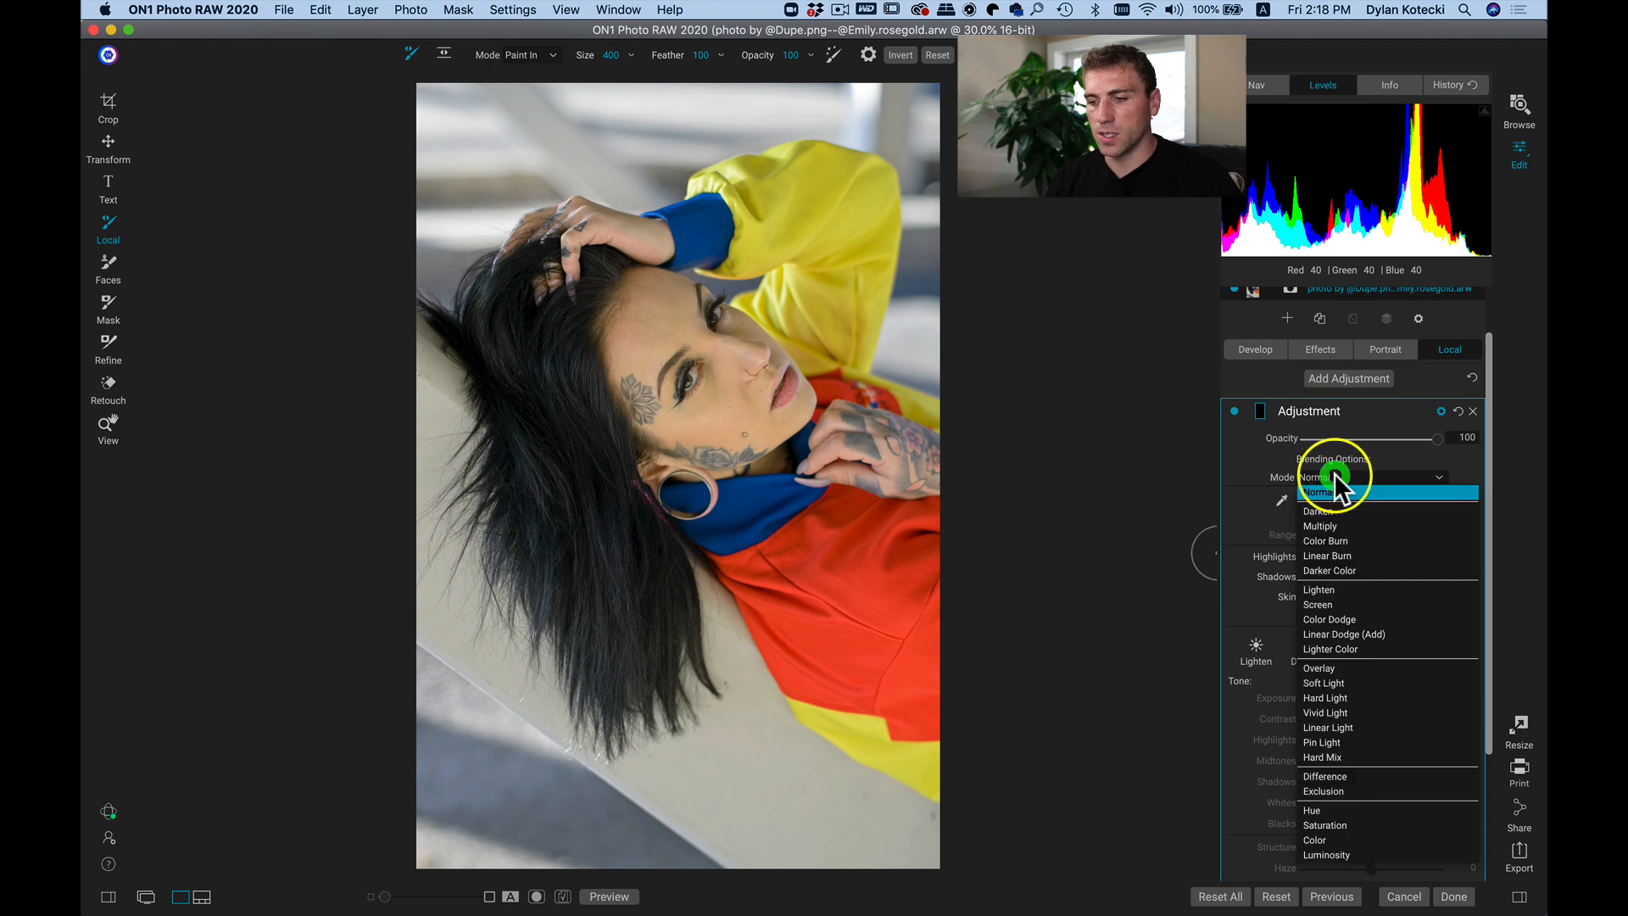
pyautogui.click(1327, 809)
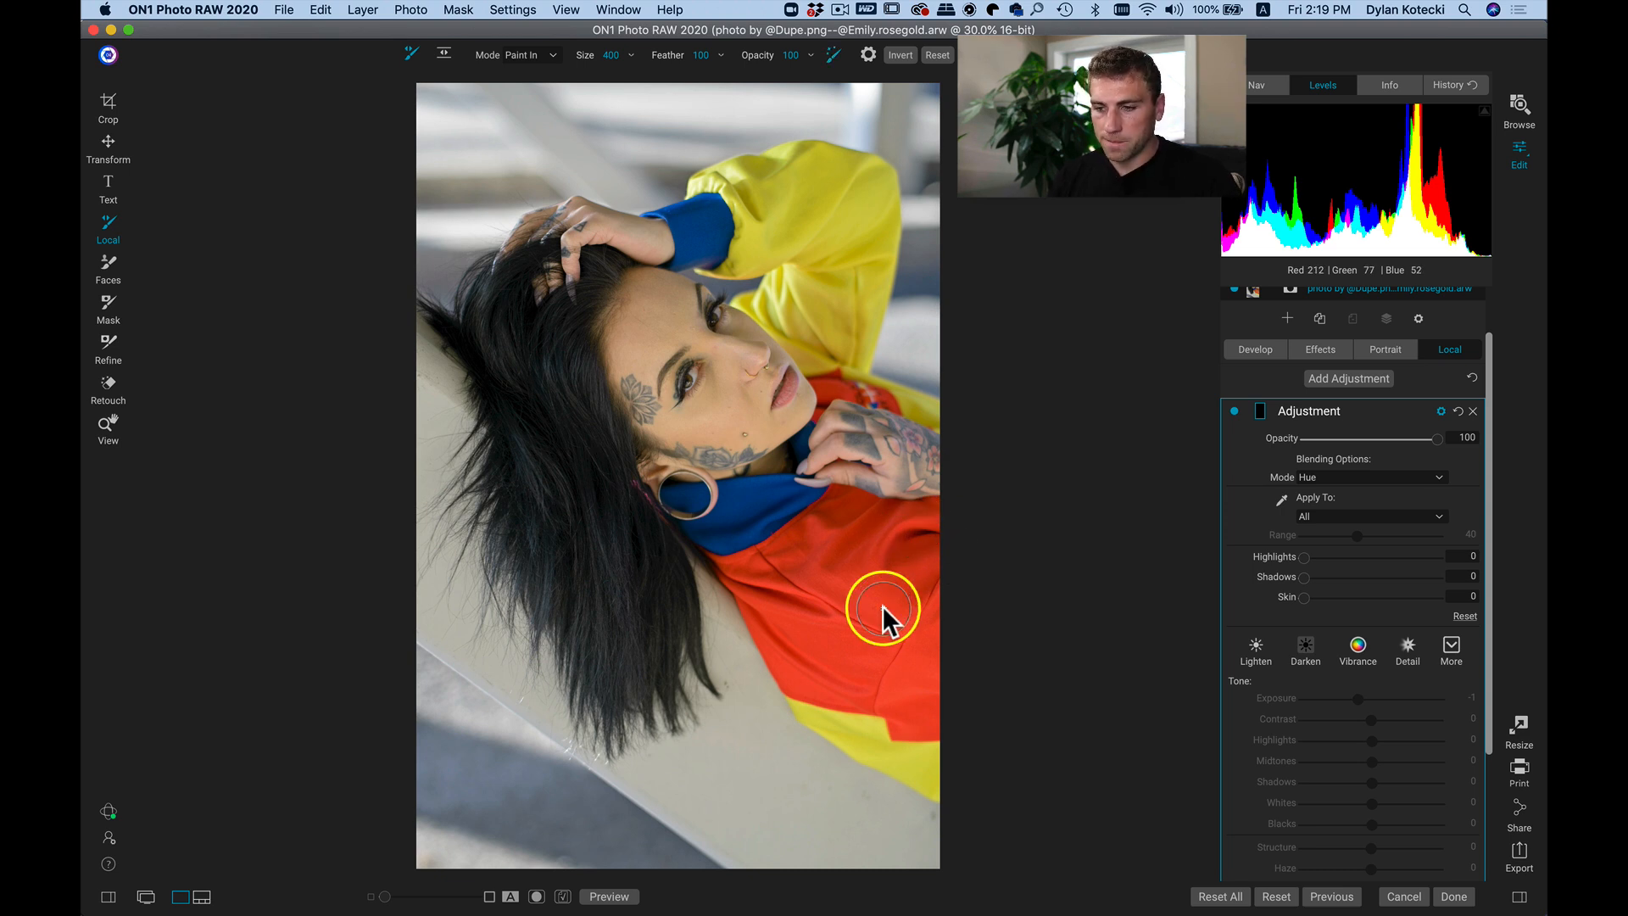
# Paint blue over the red front of the jacket with a brush size of 1000, using a smaller brush near the hand.
pyautogui.scroll(8, 882, 606)
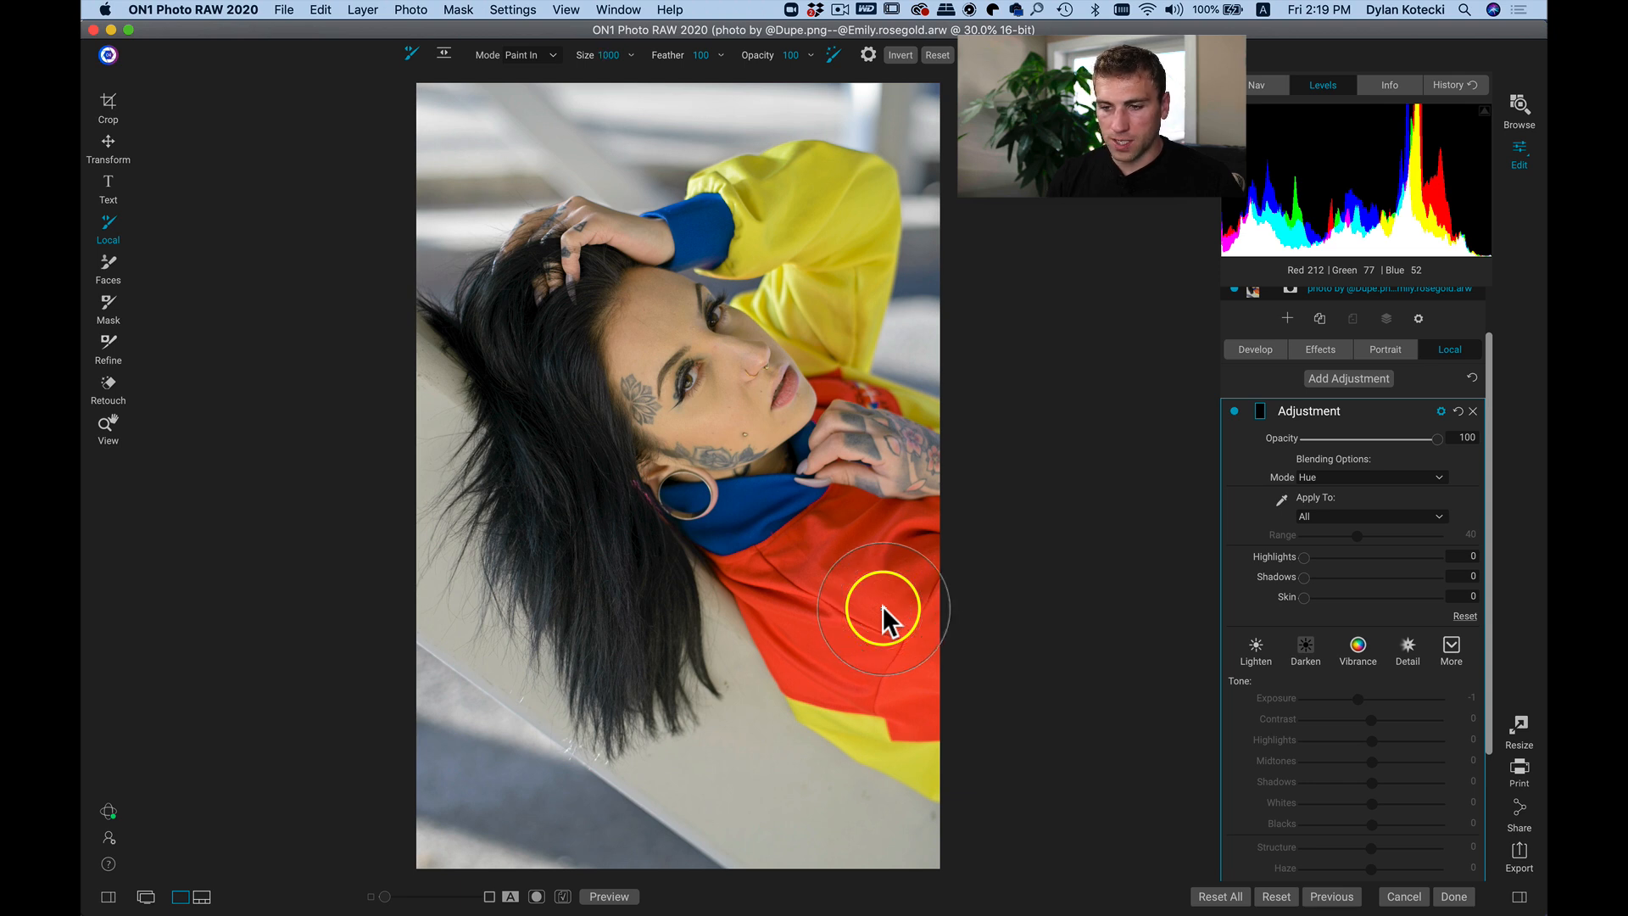
pyautogui.moveTo(906, 674)
pyautogui.mouseDown()
pyautogui.moveTo(806, 647)
pyautogui.moveTo(792, 618)
pyautogui.moveTo(806, 592)
pyautogui.moveTo(771, 571)
pyautogui.moveTo(815, 552)
pyautogui.moveTo(927, 590)
pyautogui.moveTo(838, 506)
pyautogui.moveTo(941, 517)
pyautogui.moveTo(934, 556)
pyautogui.moveTo(907, 533)
pyautogui.moveTo(795, 505)
pyautogui.moveTo(715, 565)
pyautogui.moveTo(789, 523)
pyautogui.moveTo(847, 534)
pyautogui.moveTo(905, 652)
pyautogui.mouseUp()
pyautogui.press('[')
pyautogui.press('[')
pyautogui.press('[')
pyautogui.press('[')
pyautogui.press('[')
pyautogui.press('[')
pyautogui.press('[')
pyautogui.press('[')
pyautogui.press('[')
pyautogui.press('[')
pyautogui.moveTo(904, 430)
pyautogui.mouseDown()
pyautogui.moveTo(864, 396)
pyautogui.moveTo(815, 393)
pyautogui.moveTo(854, 389)
pyautogui.moveTo(825, 404)
pyautogui.mouseUp()
# Reduce the brush size to 200 and paint the remaining red parts of the jacket between the chin, hand and yellow sleeve.
pyautogui.press('[')
pyautogui.press('[')
pyautogui.press('[')
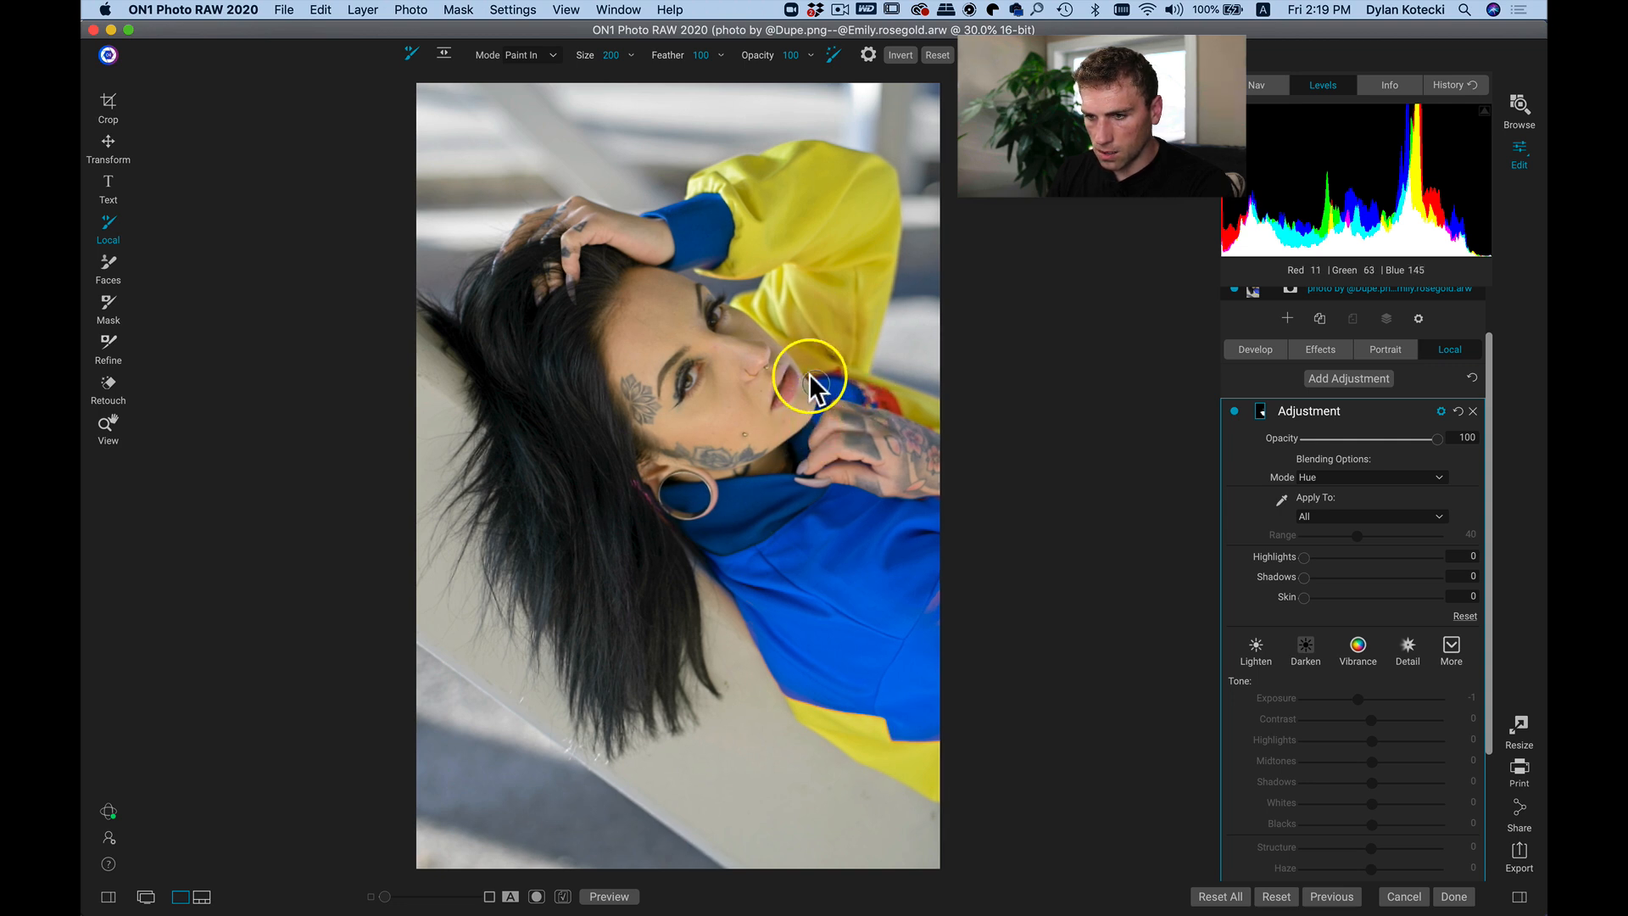
pyautogui.moveTo(811, 378)
pyautogui.mouseDown()
pyautogui.moveTo(911, 414)
pyautogui.moveTo(864, 385)
pyautogui.mouseUp()
pyautogui.click(898, 411)
pyautogui.click(874, 405)
pyautogui.click(839, 370)
pyautogui.click(868, 394)
pyautogui.click(850, 382)
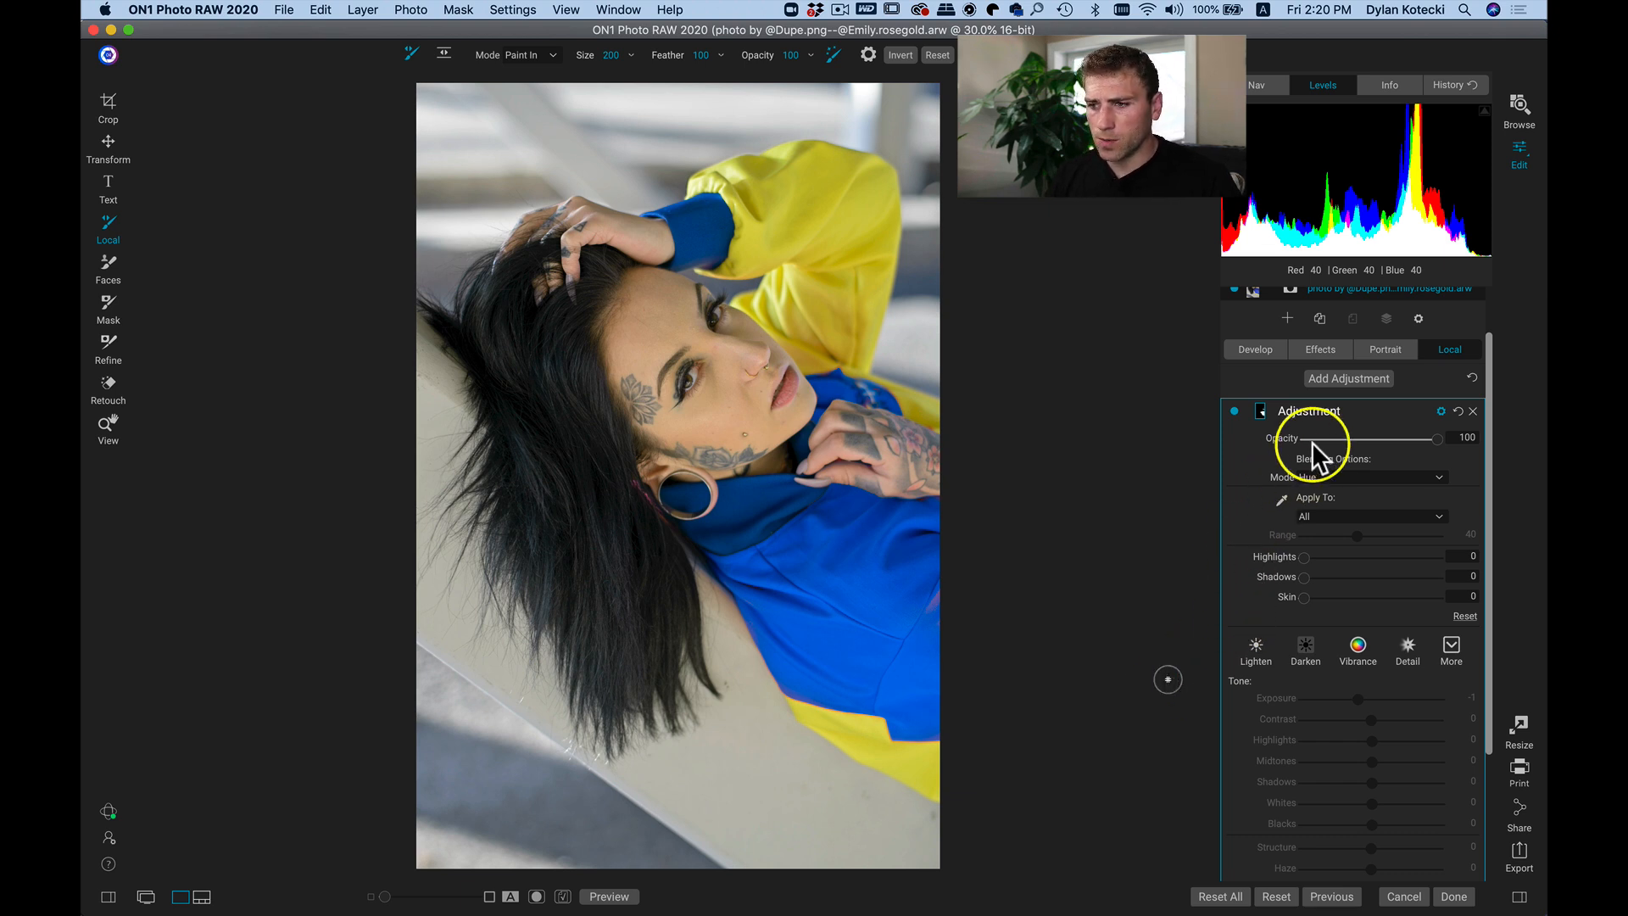
# Rename the local adjustment as blue swap and toggle it to compare the jacket with and without it.
pyautogui.doubleClick(1316, 409)
pyautogui.write('blue swap')
pyautogui.press('Return')
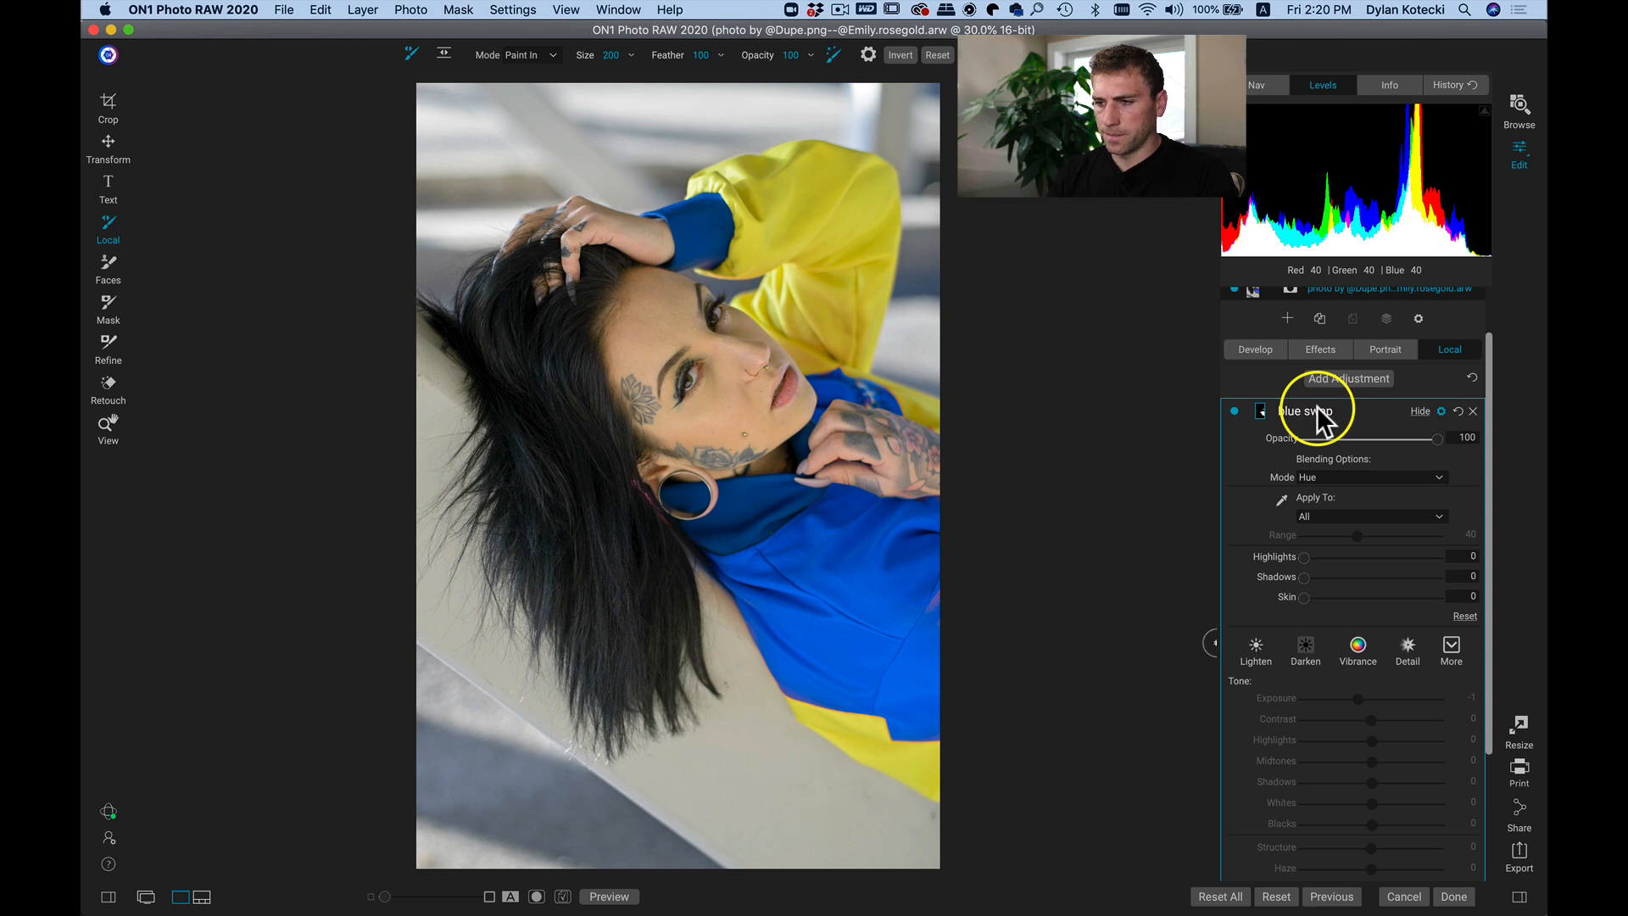
pyautogui.click(1233, 410)
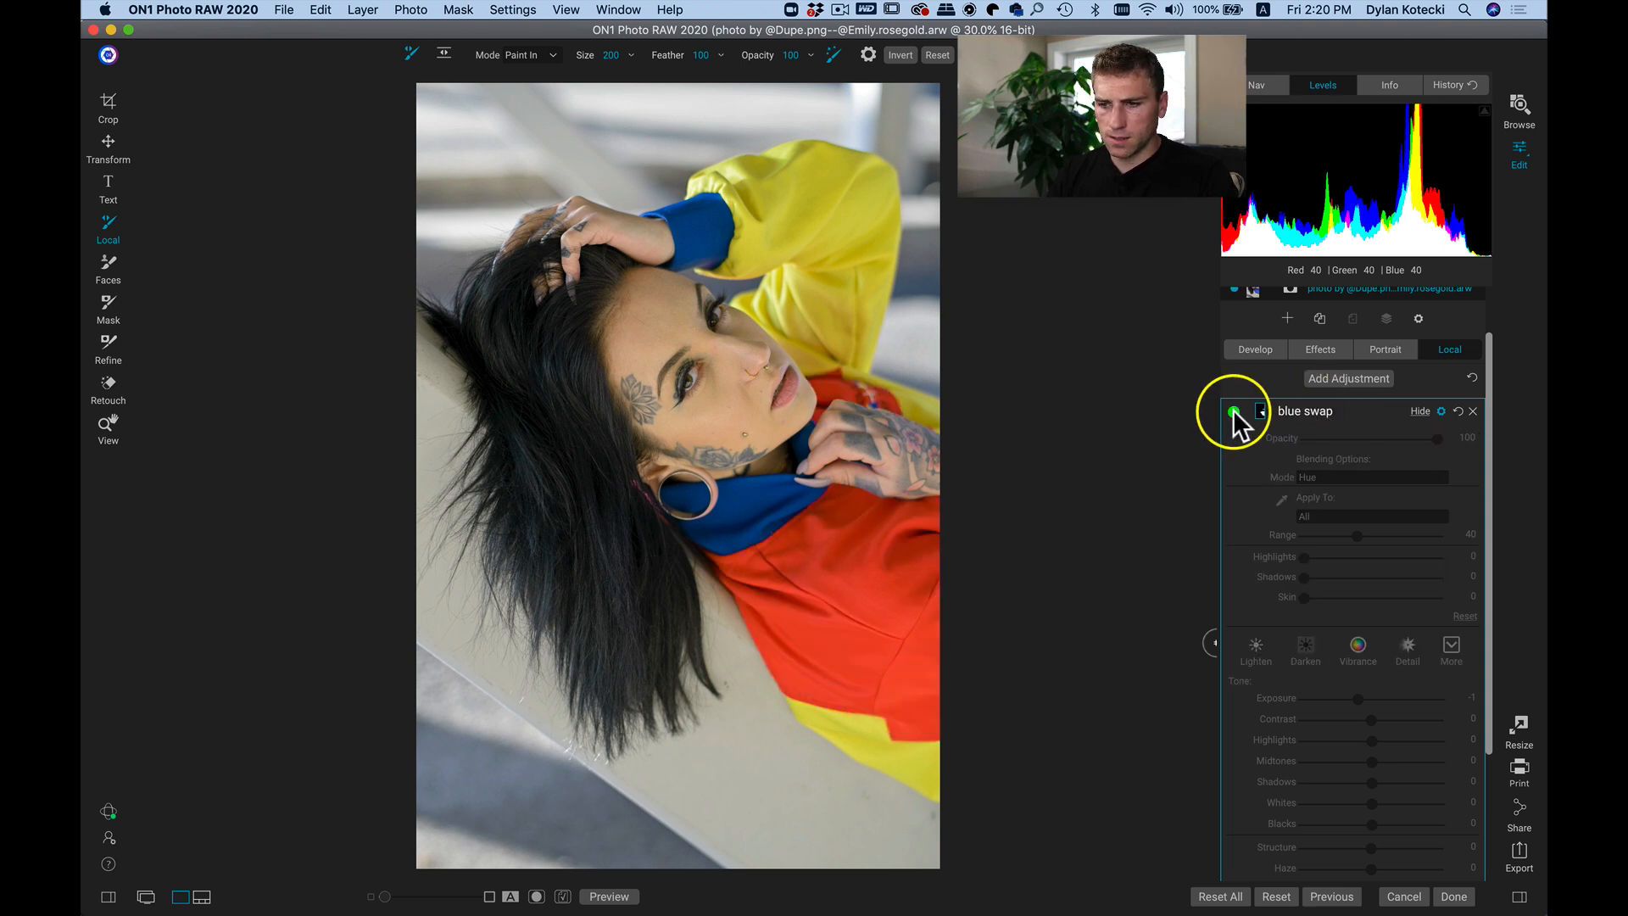
pyautogui.click(1233, 410)
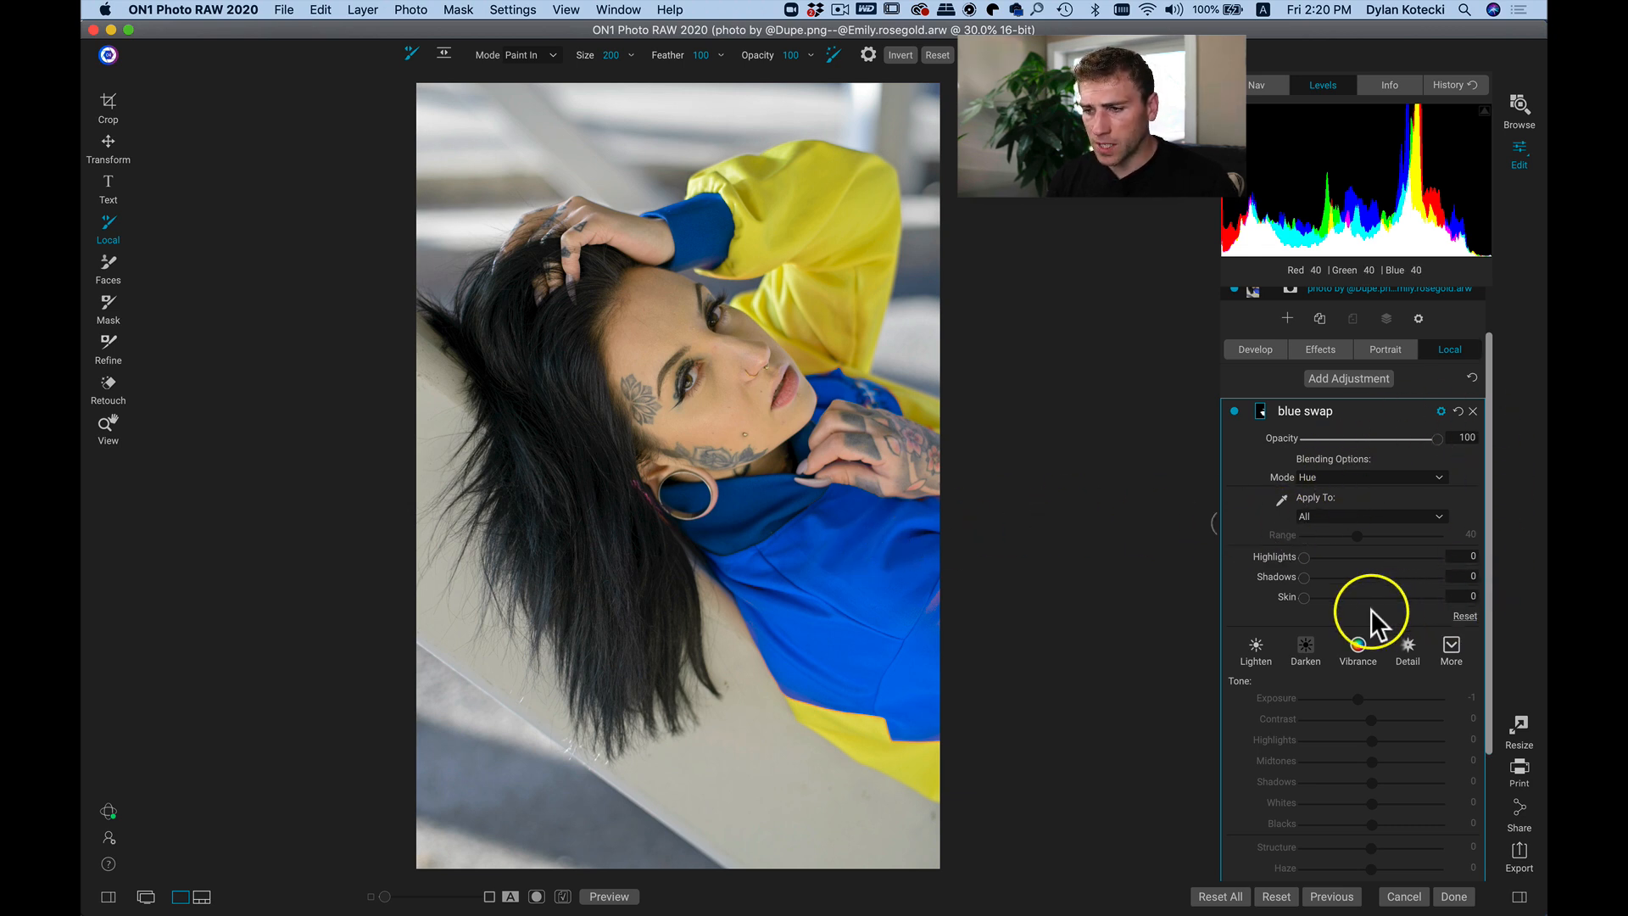
# Shift the blue swap paint color to a slightly deeper, darker blue and compare the jacket with and without it.
pyautogui.scroll(-4, 1378, 608)
pyautogui.click(1458, 837)
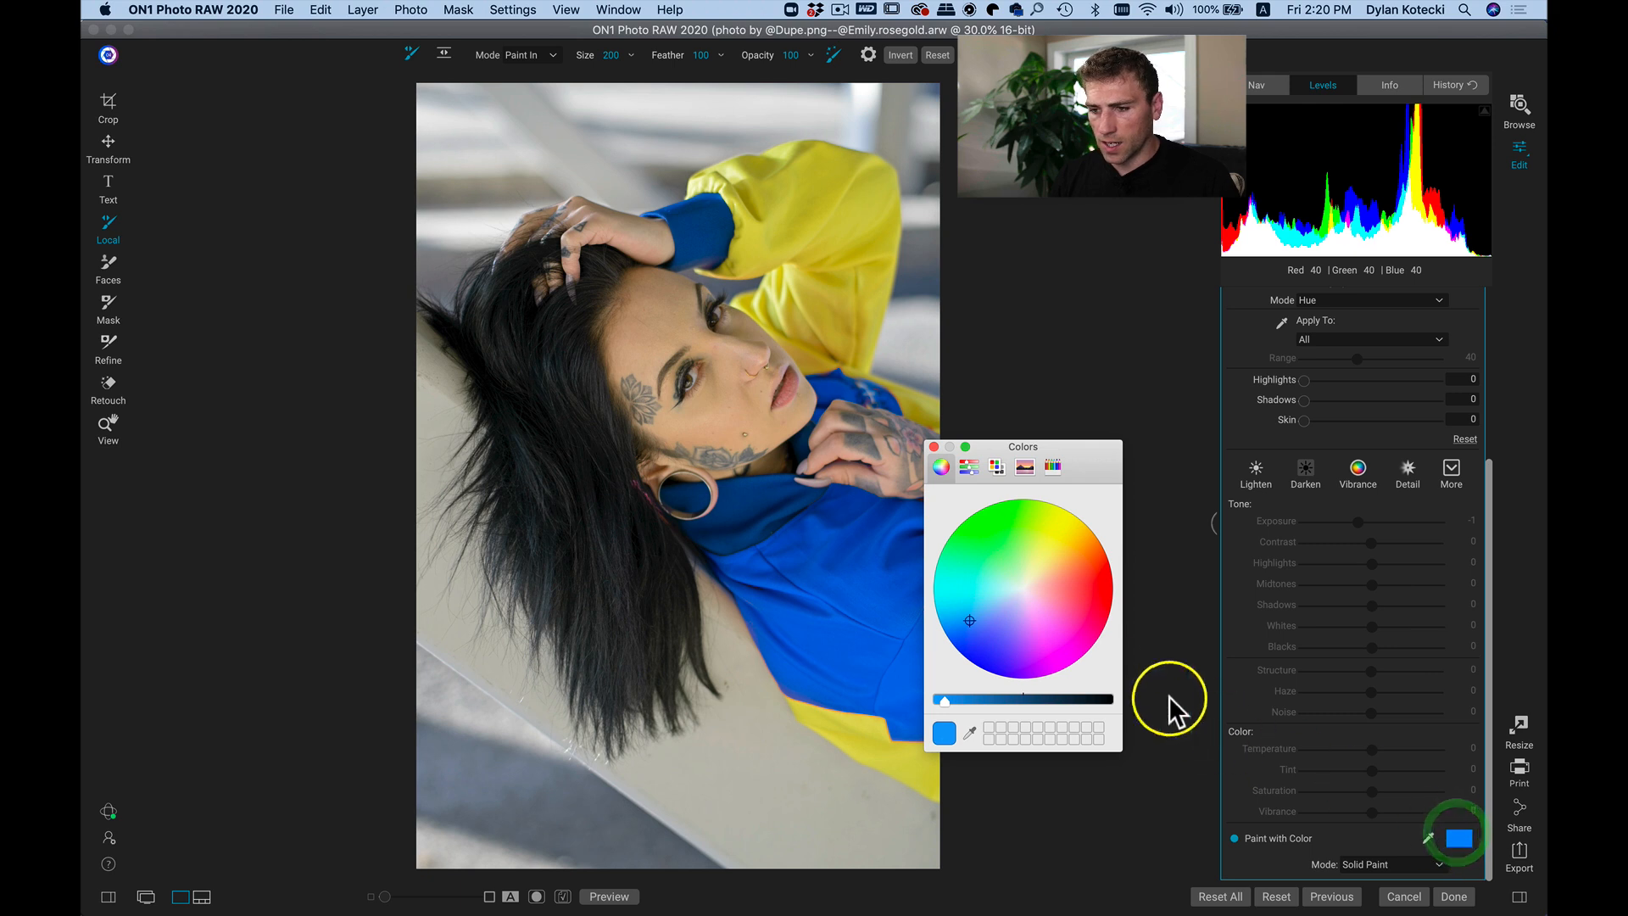
pyautogui.moveTo(955, 699)
pyautogui.mouseDown()
pyautogui.moveTo(973, 700)
pyautogui.moveTo(956, 705)
pyautogui.mouseUp()
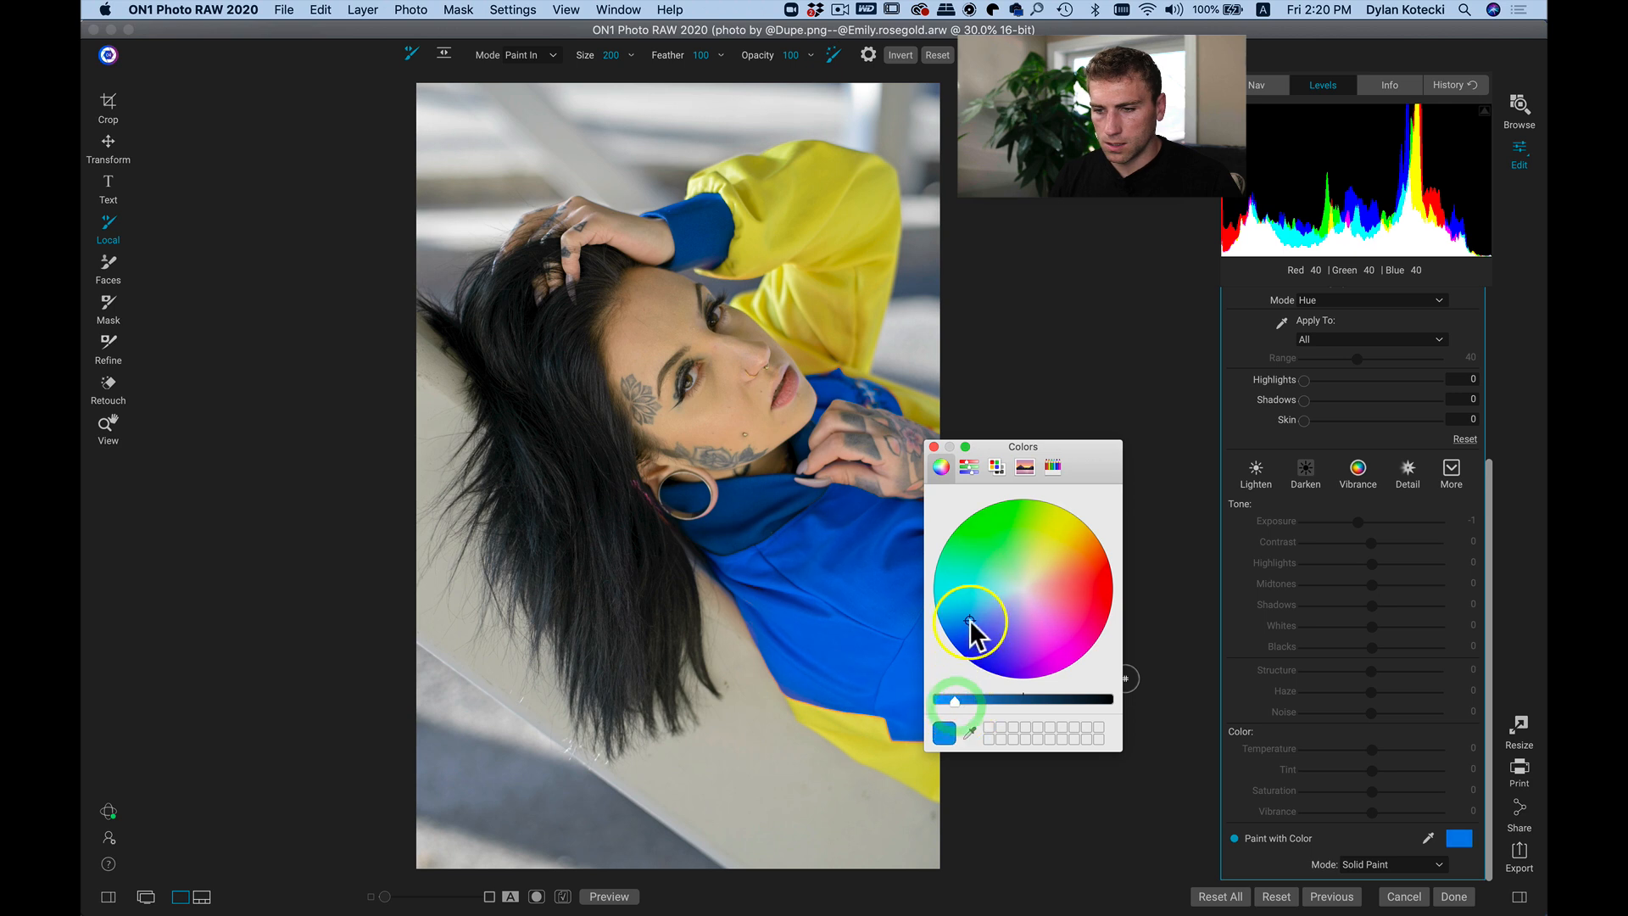
pyautogui.moveTo(971, 623)
pyautogui.mouseDown()
pyautogui.moveTo(982, 613)
pyautogui.moveTo(970, 628)
pyautogui.mouseUp()
pyautogui.moveTo(955, 700); pyautogui.dragTo(974, 701)
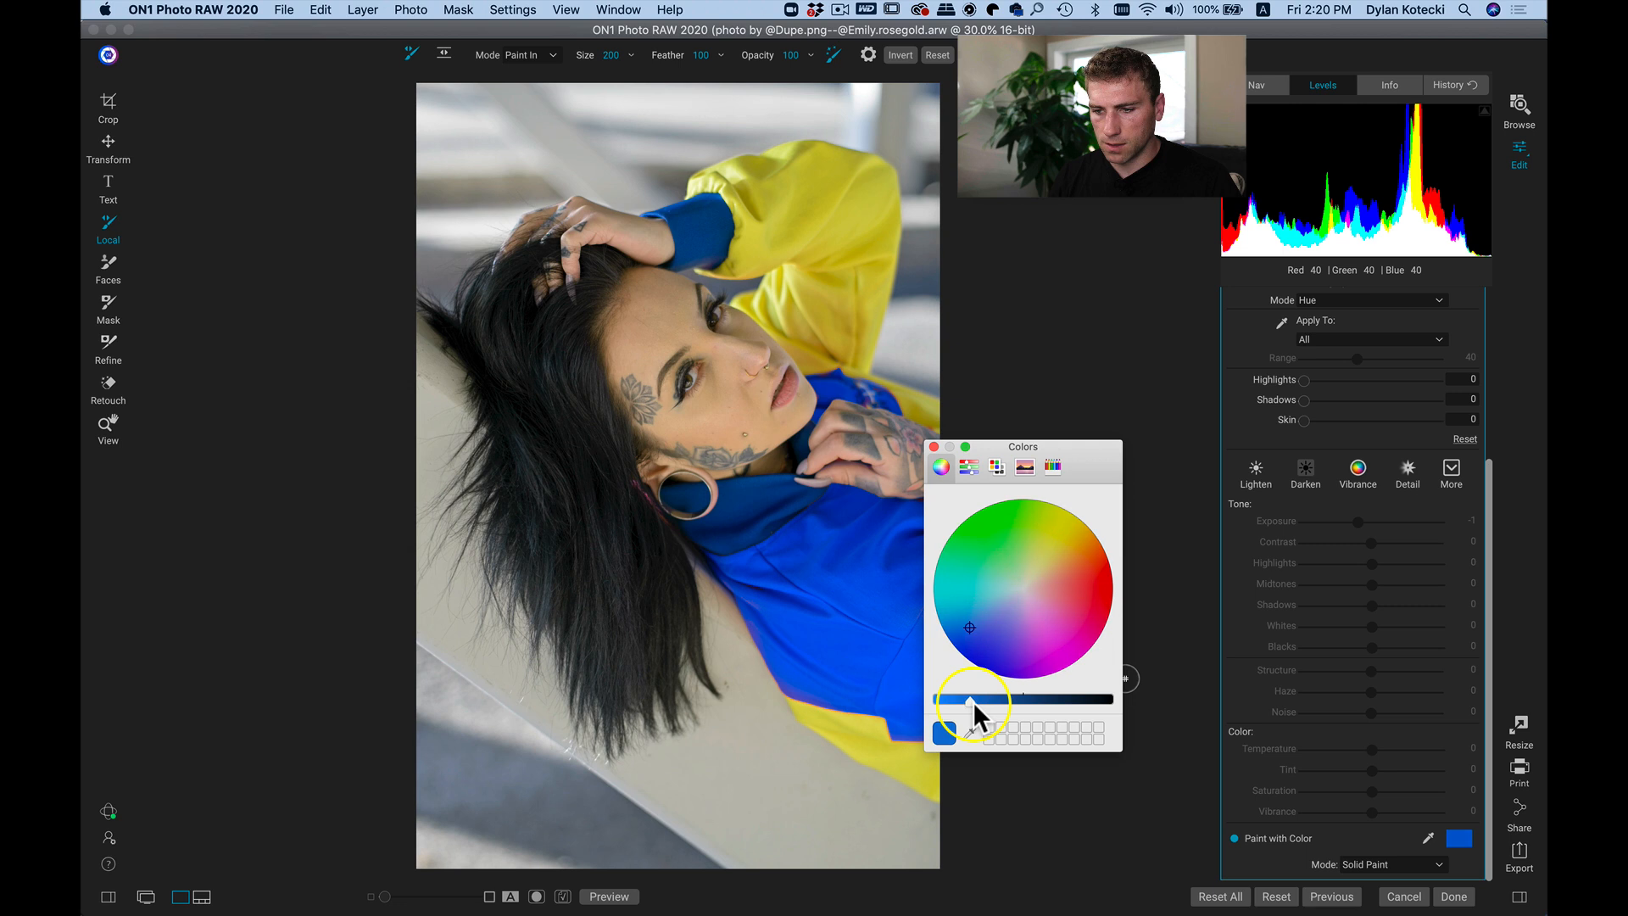
pyautogui.click(933, 447)
pyautogui.scroll(5, 1352, 476)
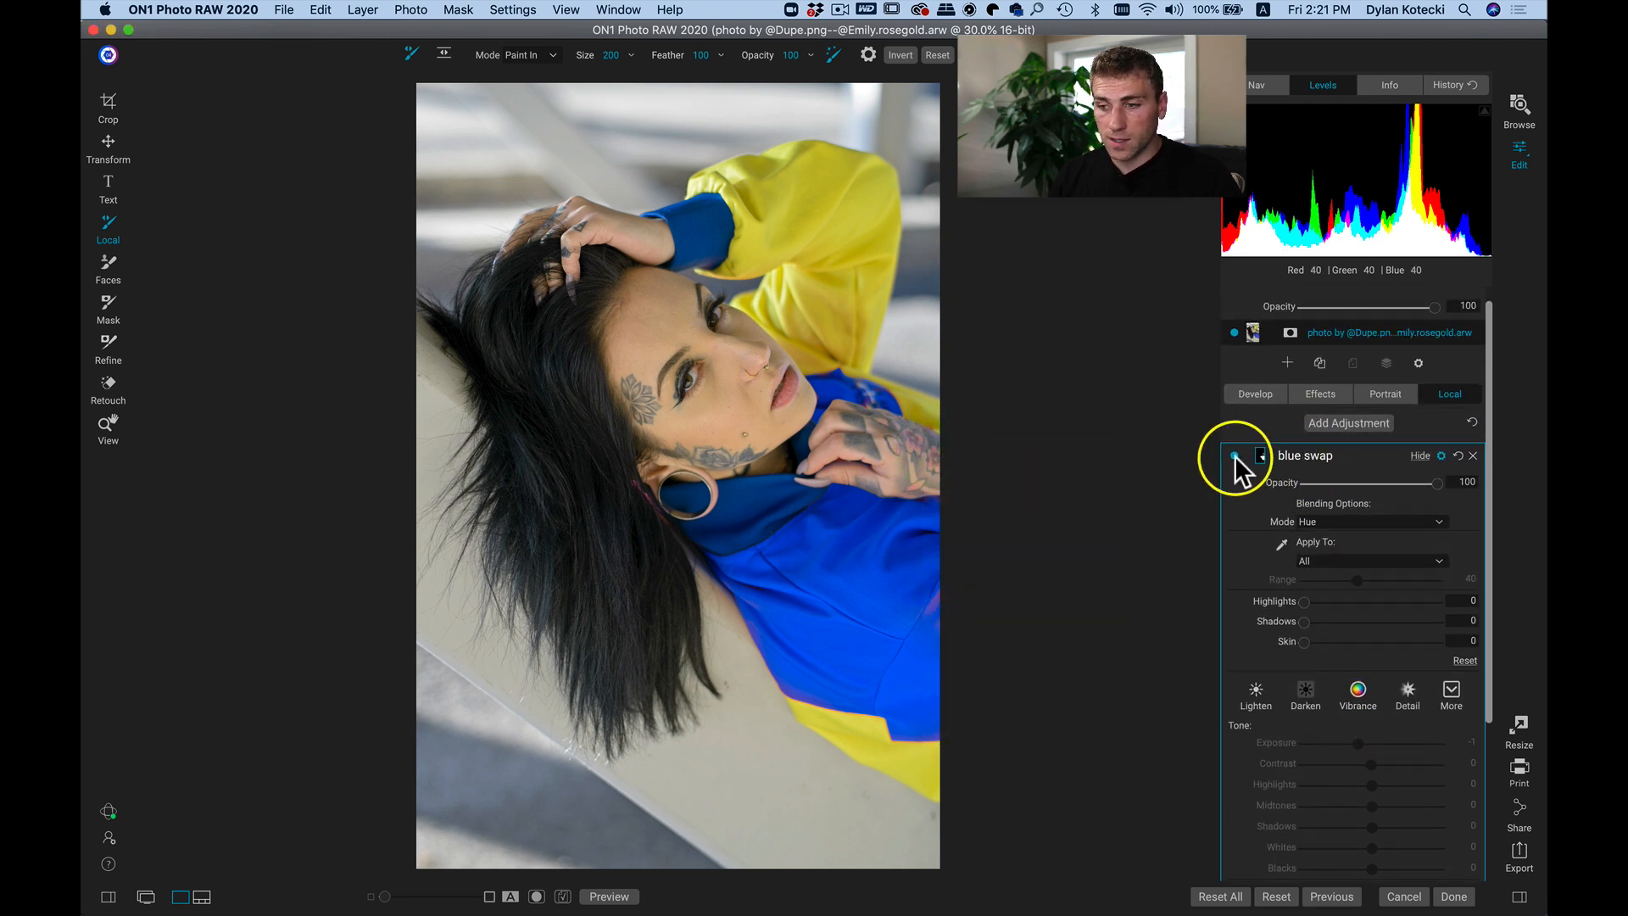
pyautogui.click(1233, 456)
pyautogui.click(1233, 455)
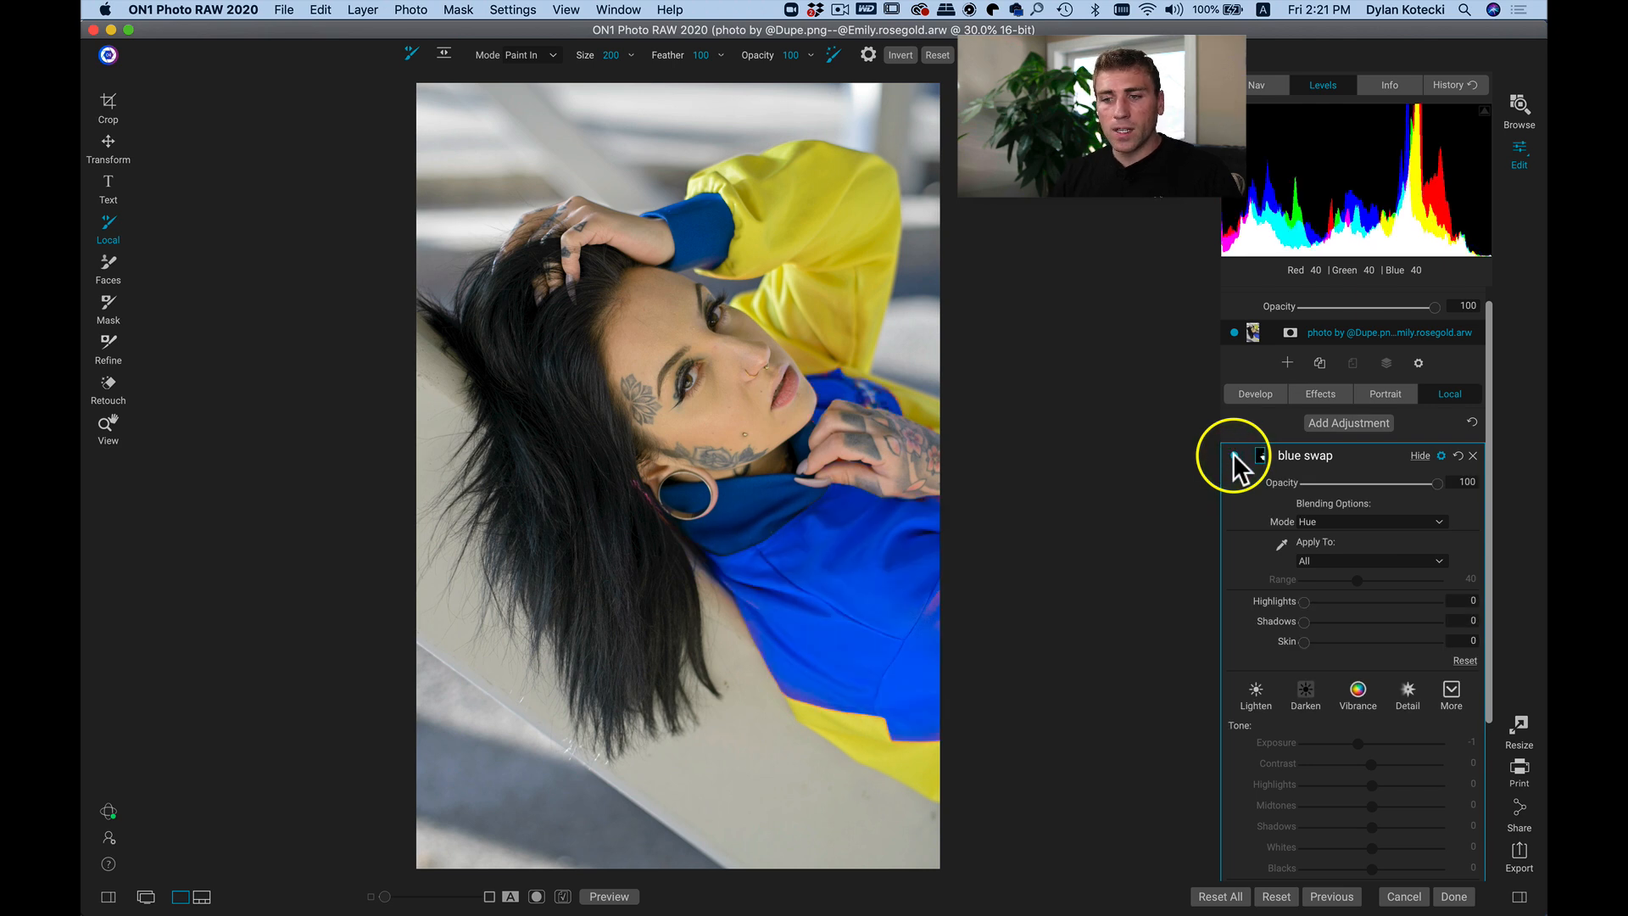
# Add a LUTs filter, try the Branagh style, apply the Simple Warm style instead, and show the filter's blending options.
pyautogui.click(1326, 395)
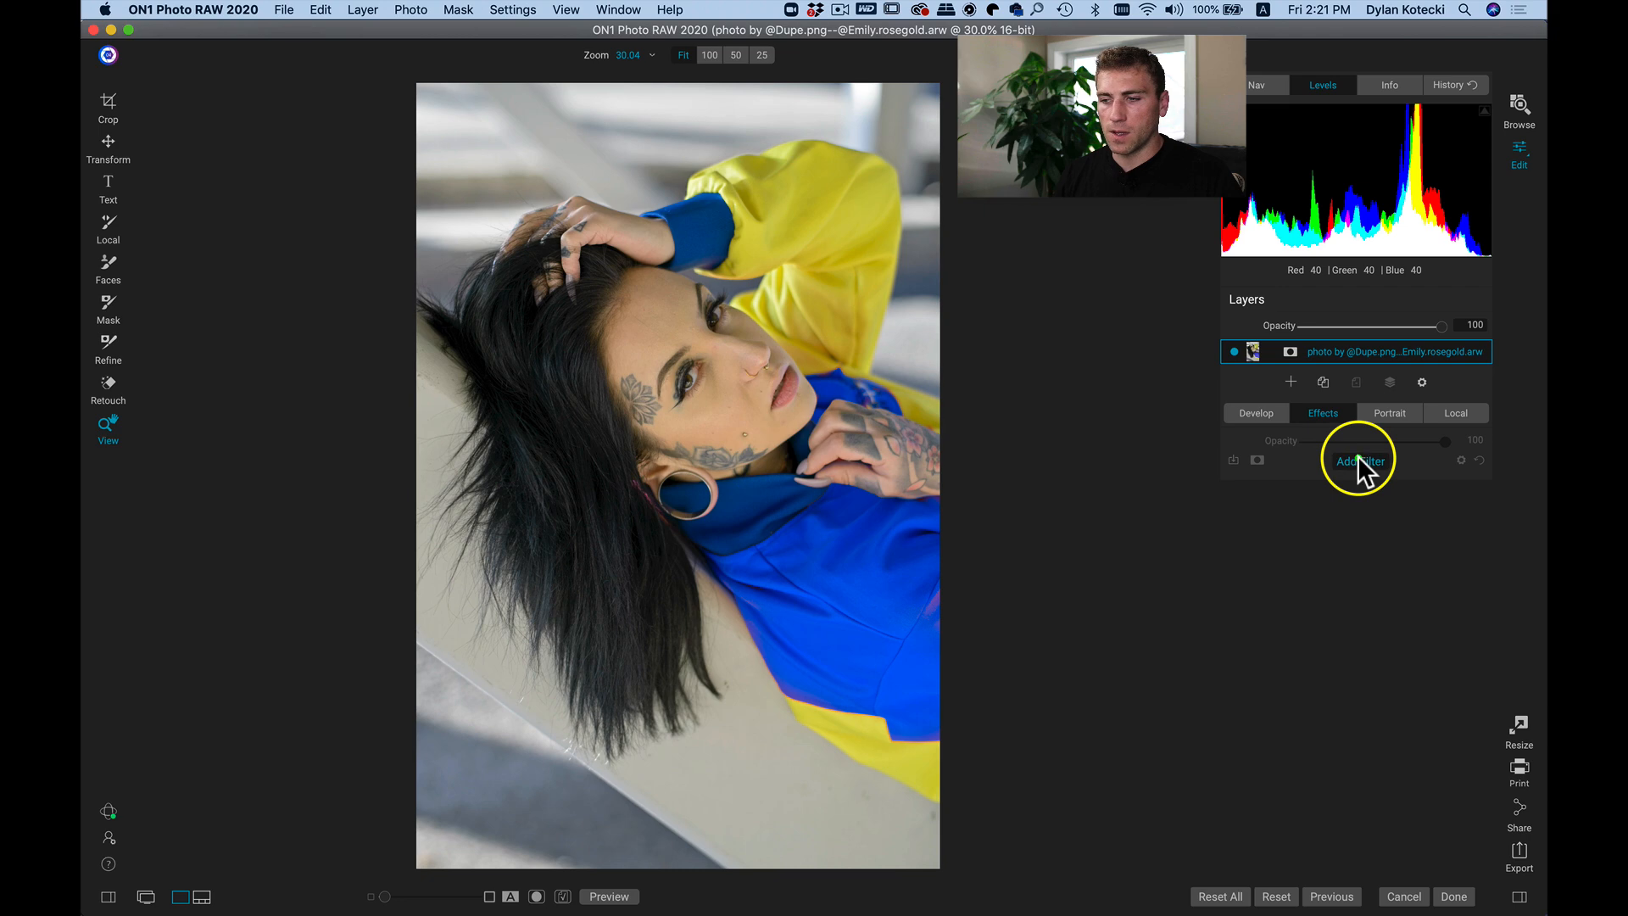
pyautogui.click(1357, 458)
pyautogui.click(1117, 677)
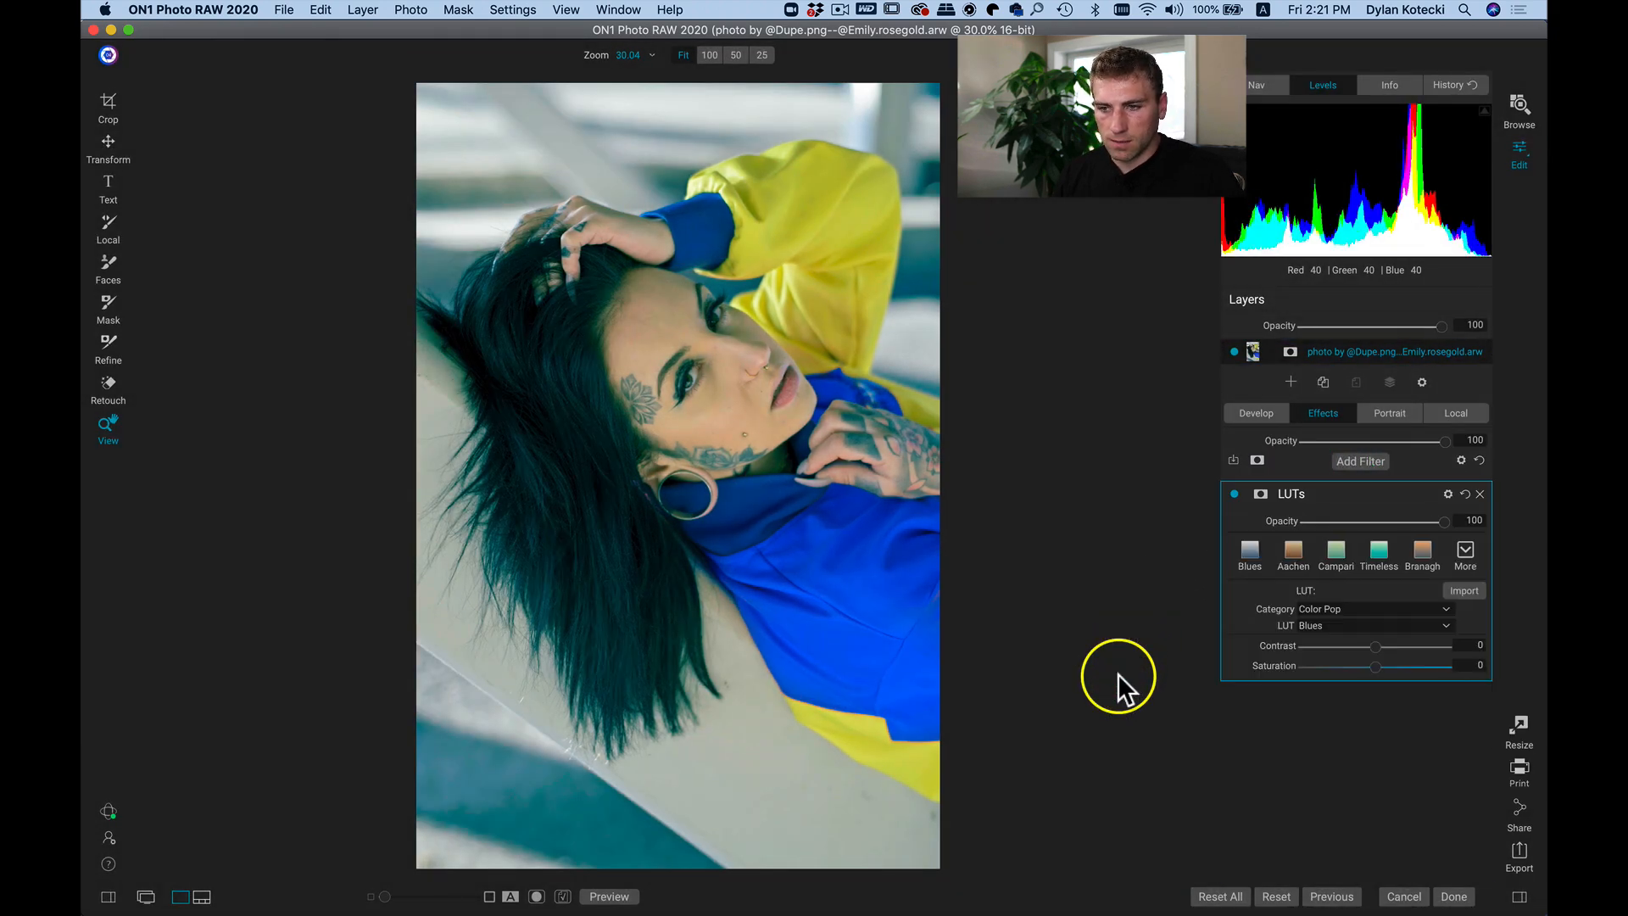
pyautogui.click(1418, 550)
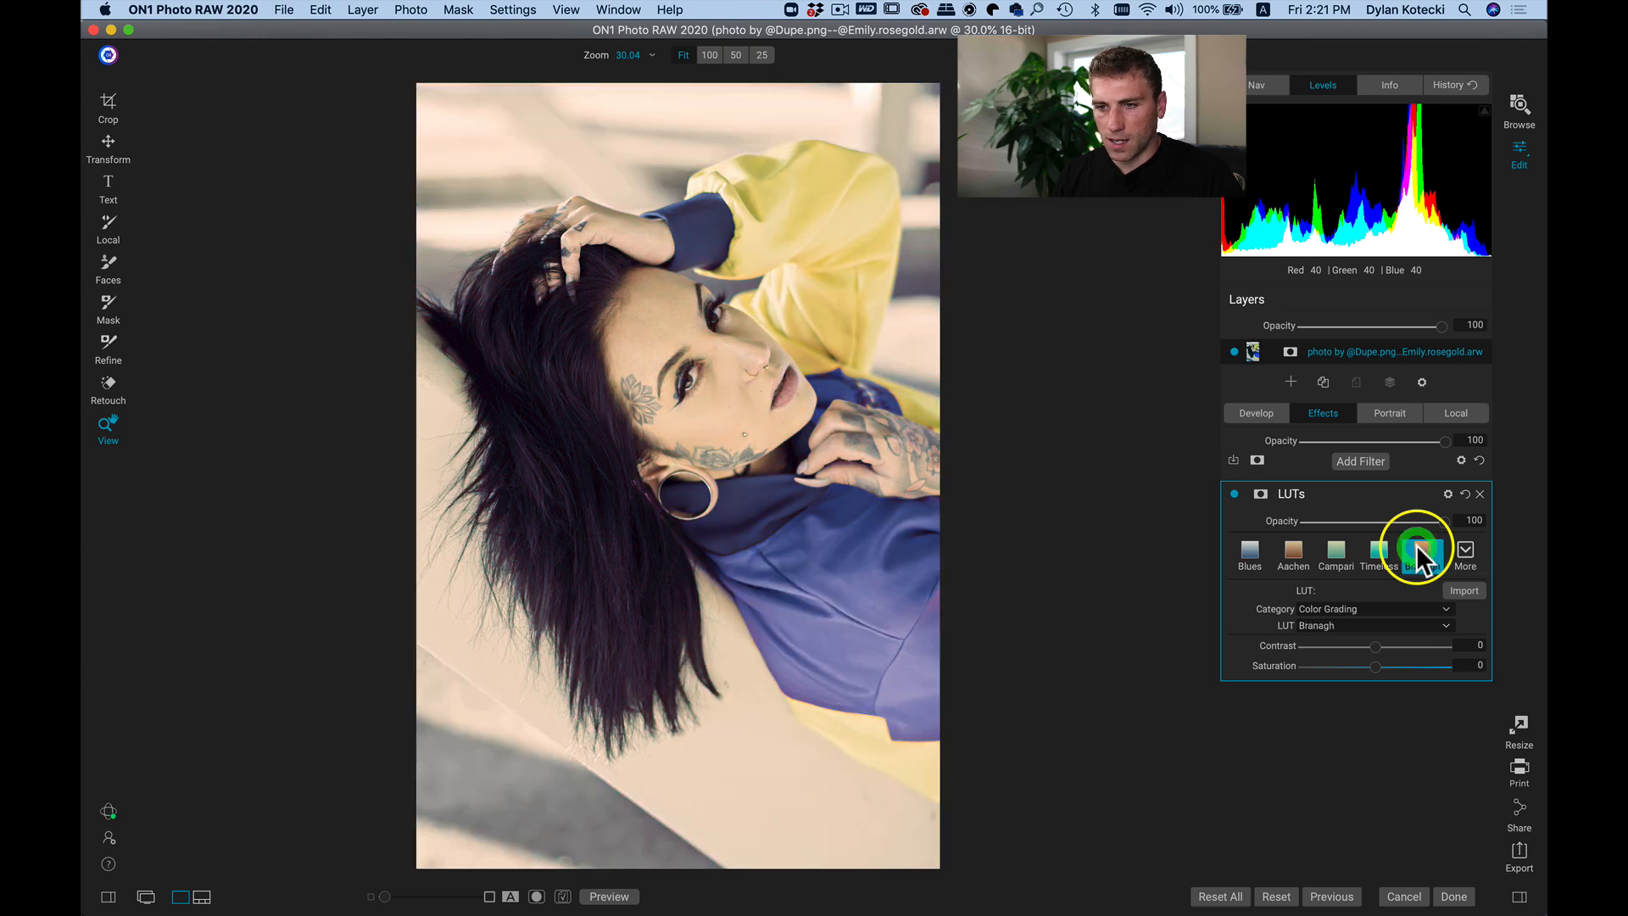
pyautogui.click(1460, 552)
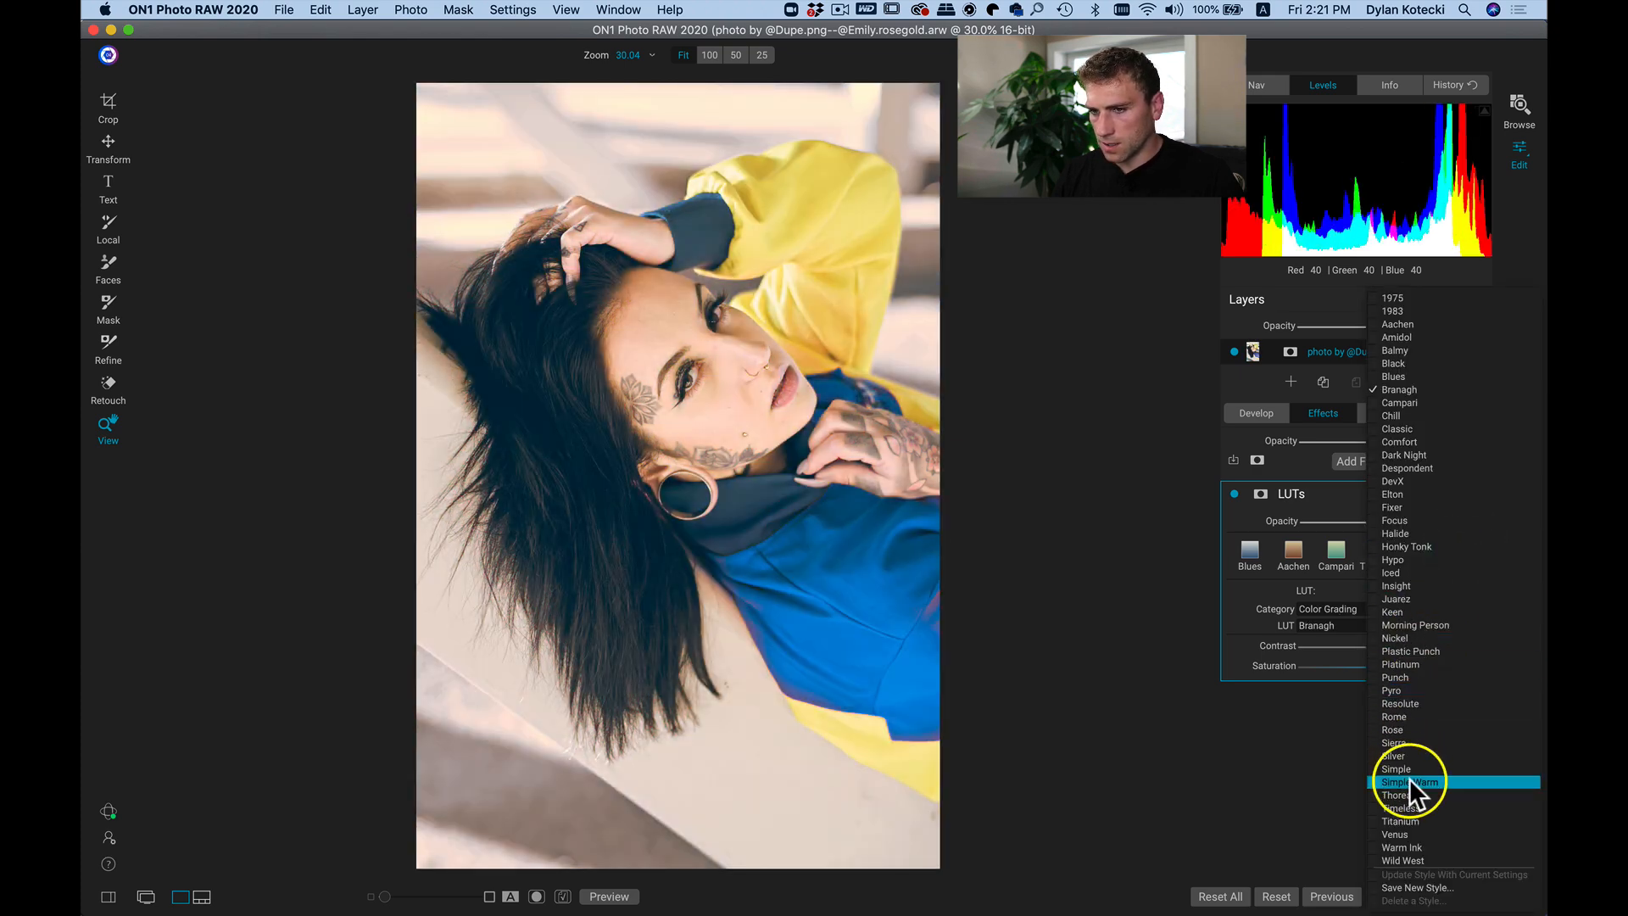
pyautogui.click(1410, 780)
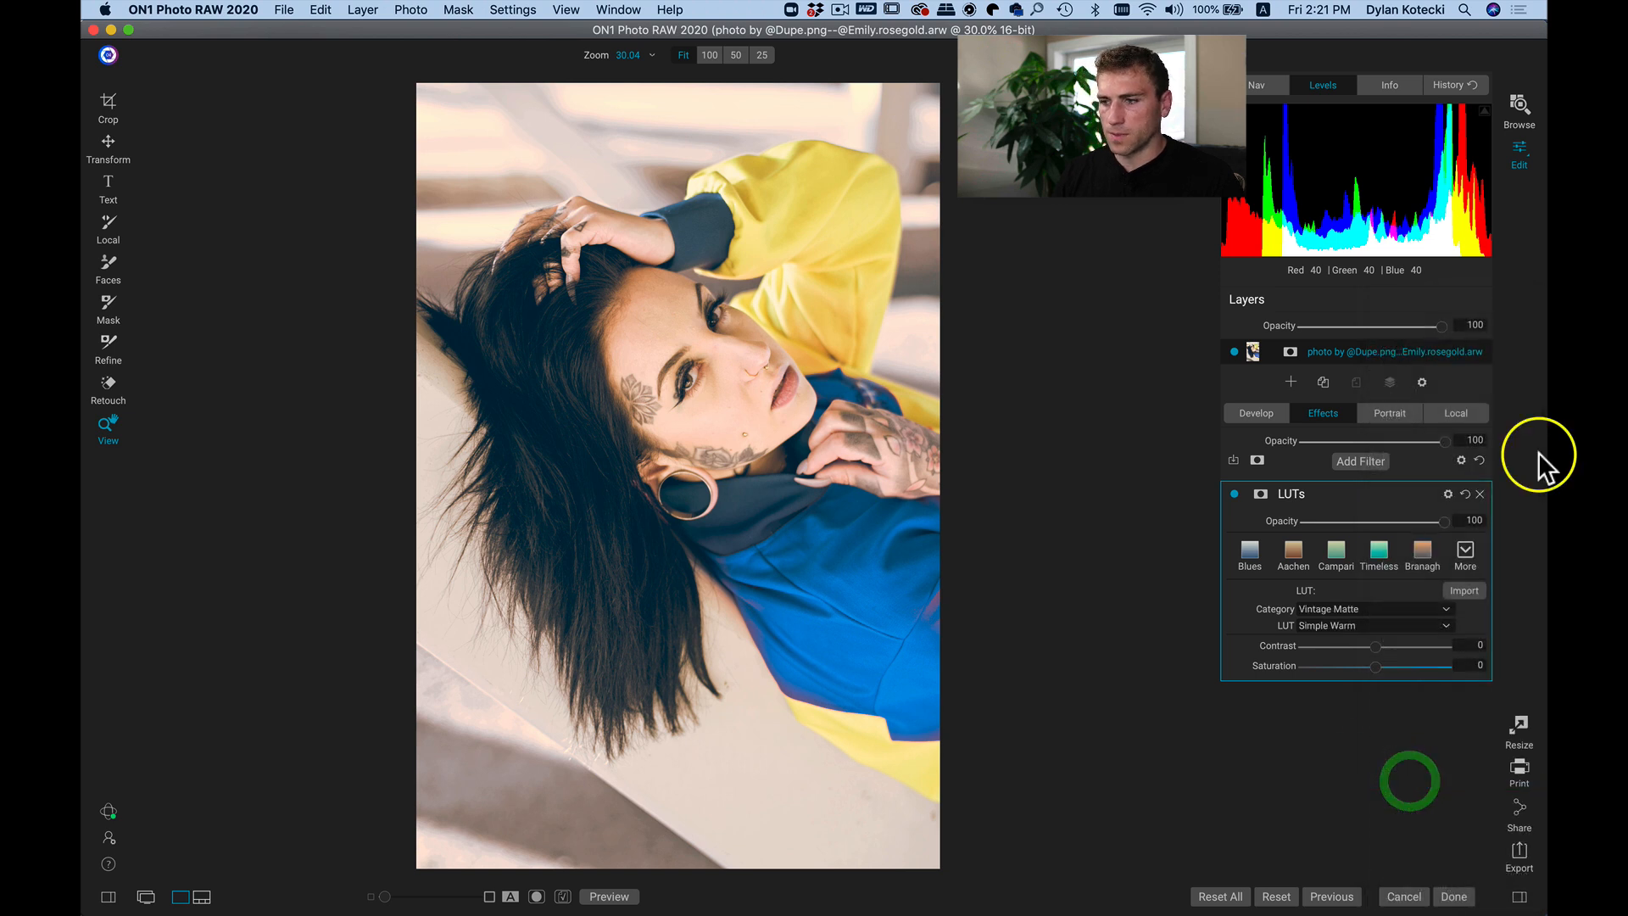
pyautogui.click(1448, 493)
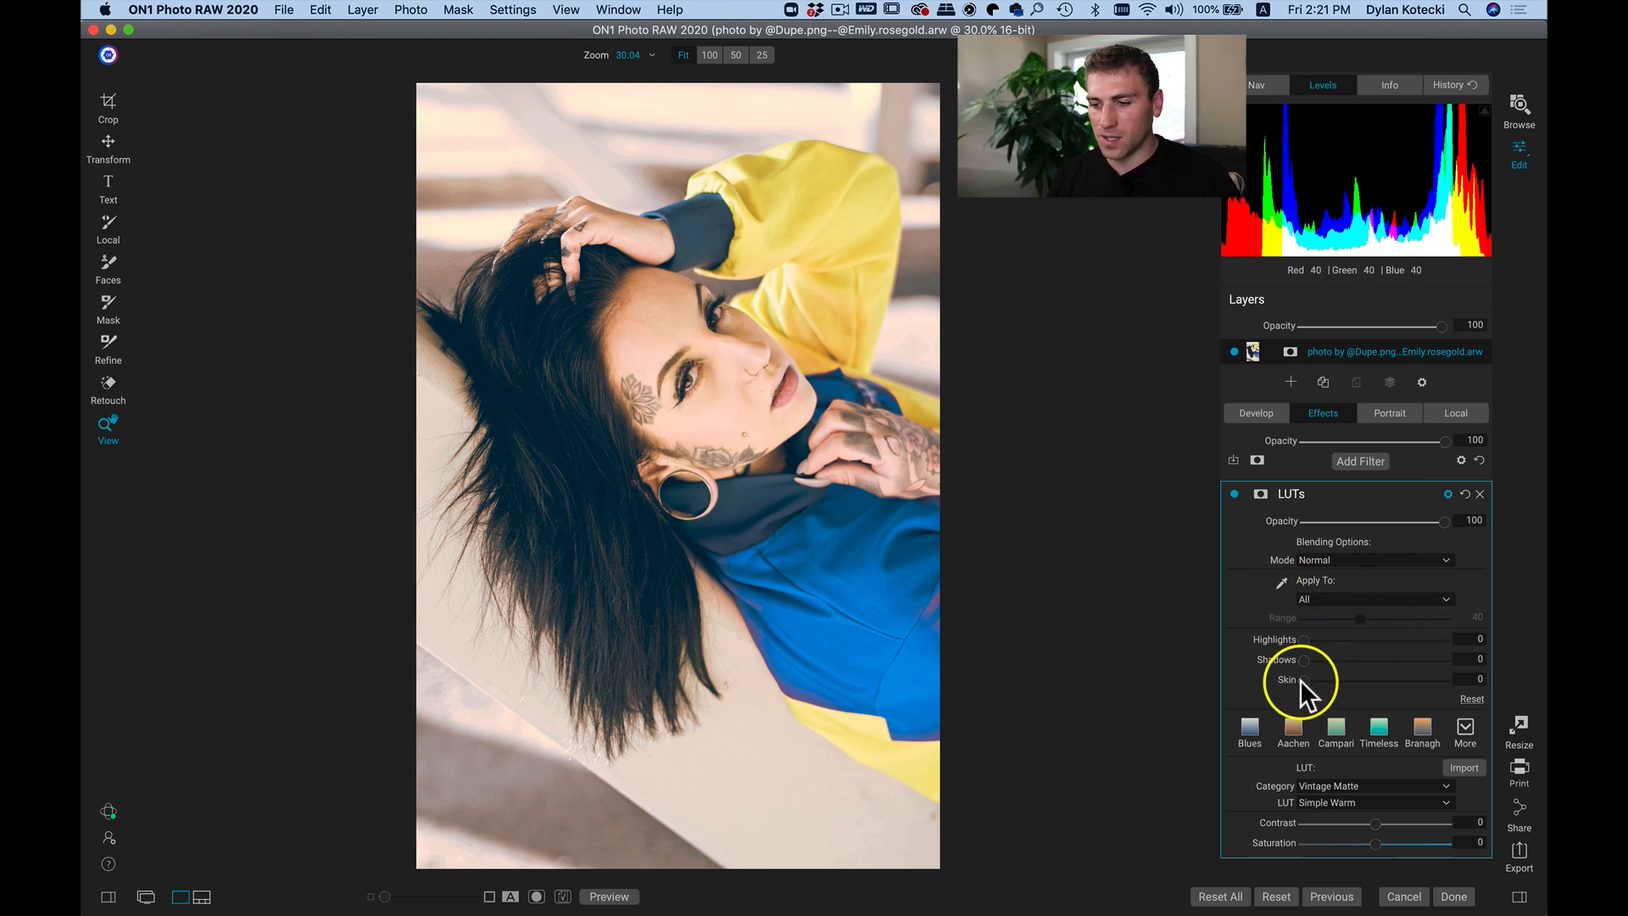
# Set the LUTs filter's skin protection to 79 and toggle the filter to compare the portrait with and without it.
pyautogui.moveTo(1304, 679); pyautogui.dragTo(1413, 670)
pyautogui.click(1233, 494)
pyautogui.click(1233, 493)
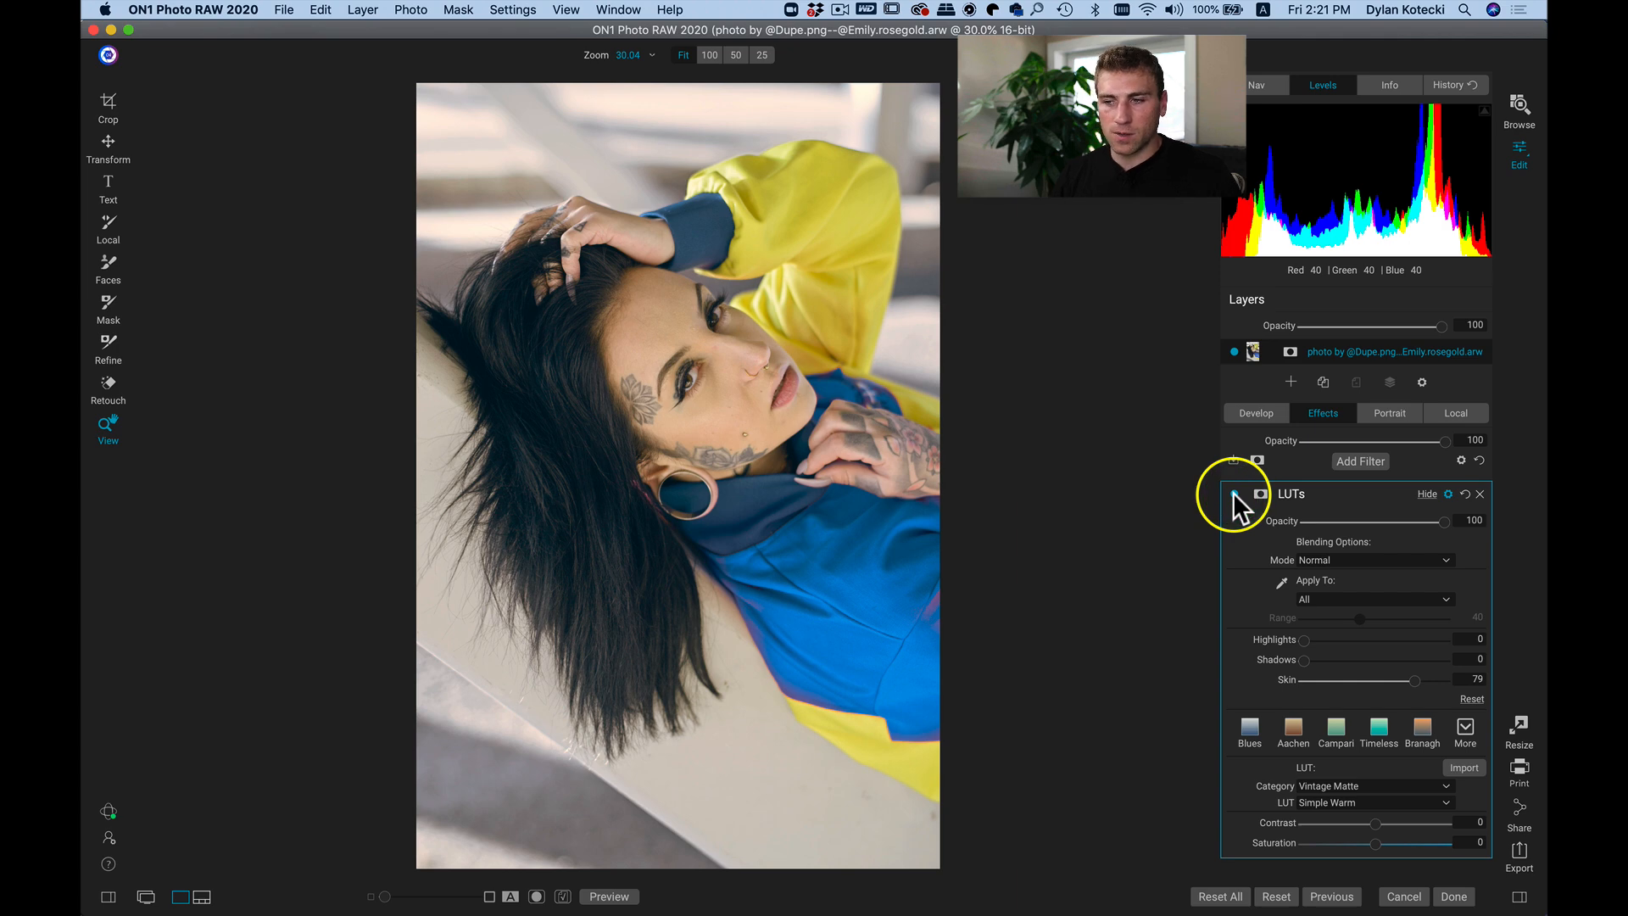
pyautogui.click(1233, 494)
pyautogui.click(1233, 493)
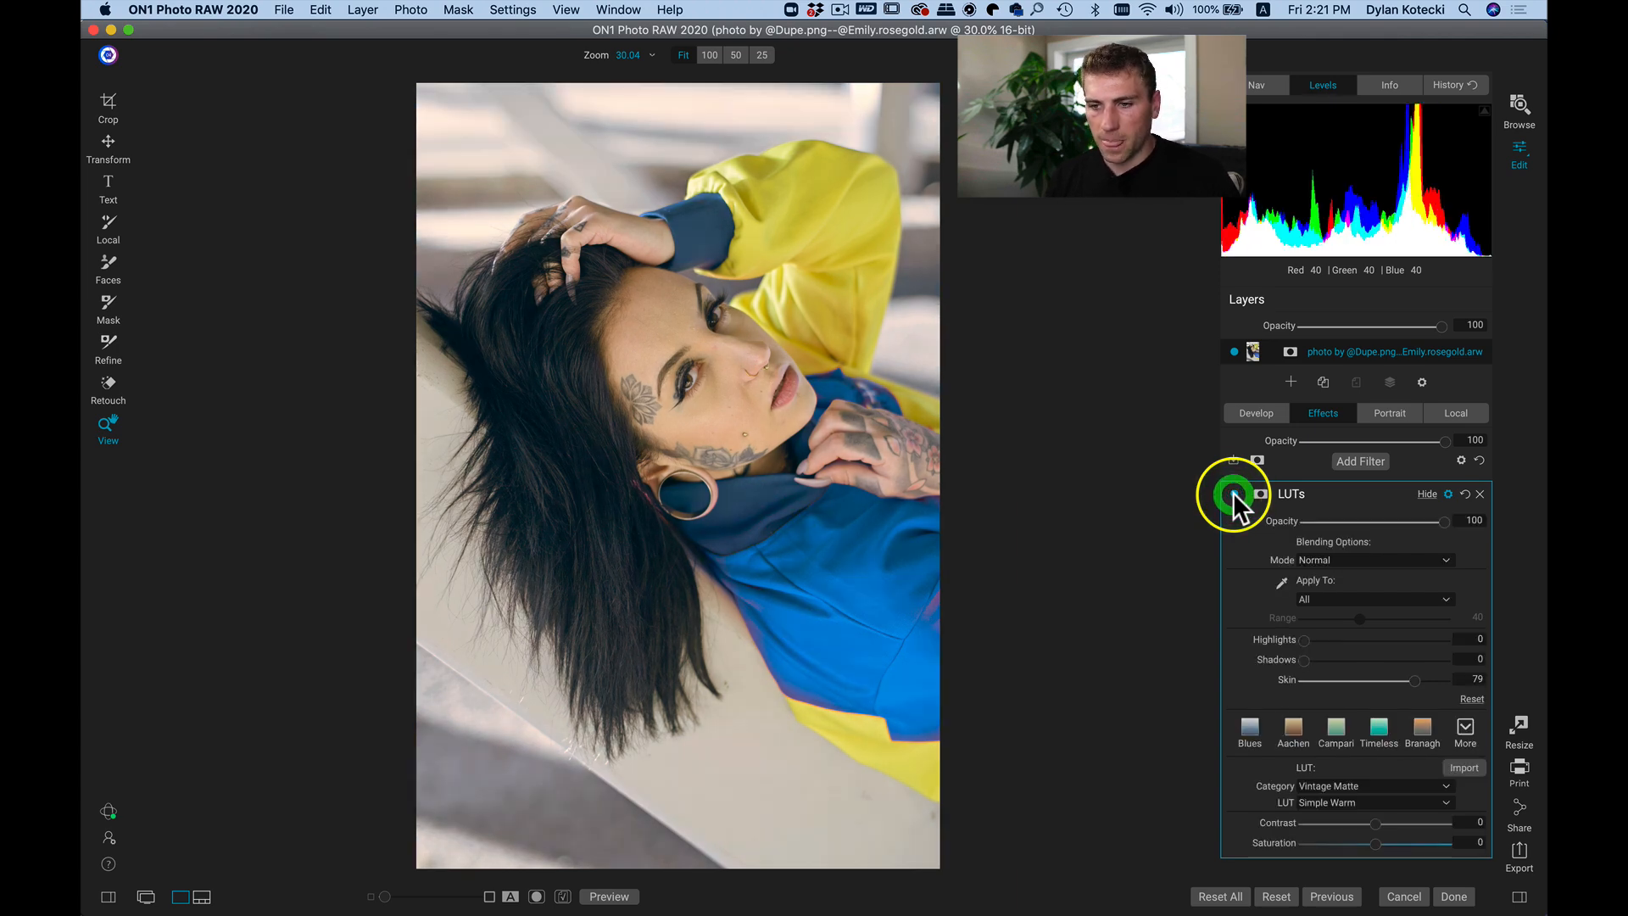
# Compare the fully edited portrait with the original photo twice.
pyautogui.press('\\')
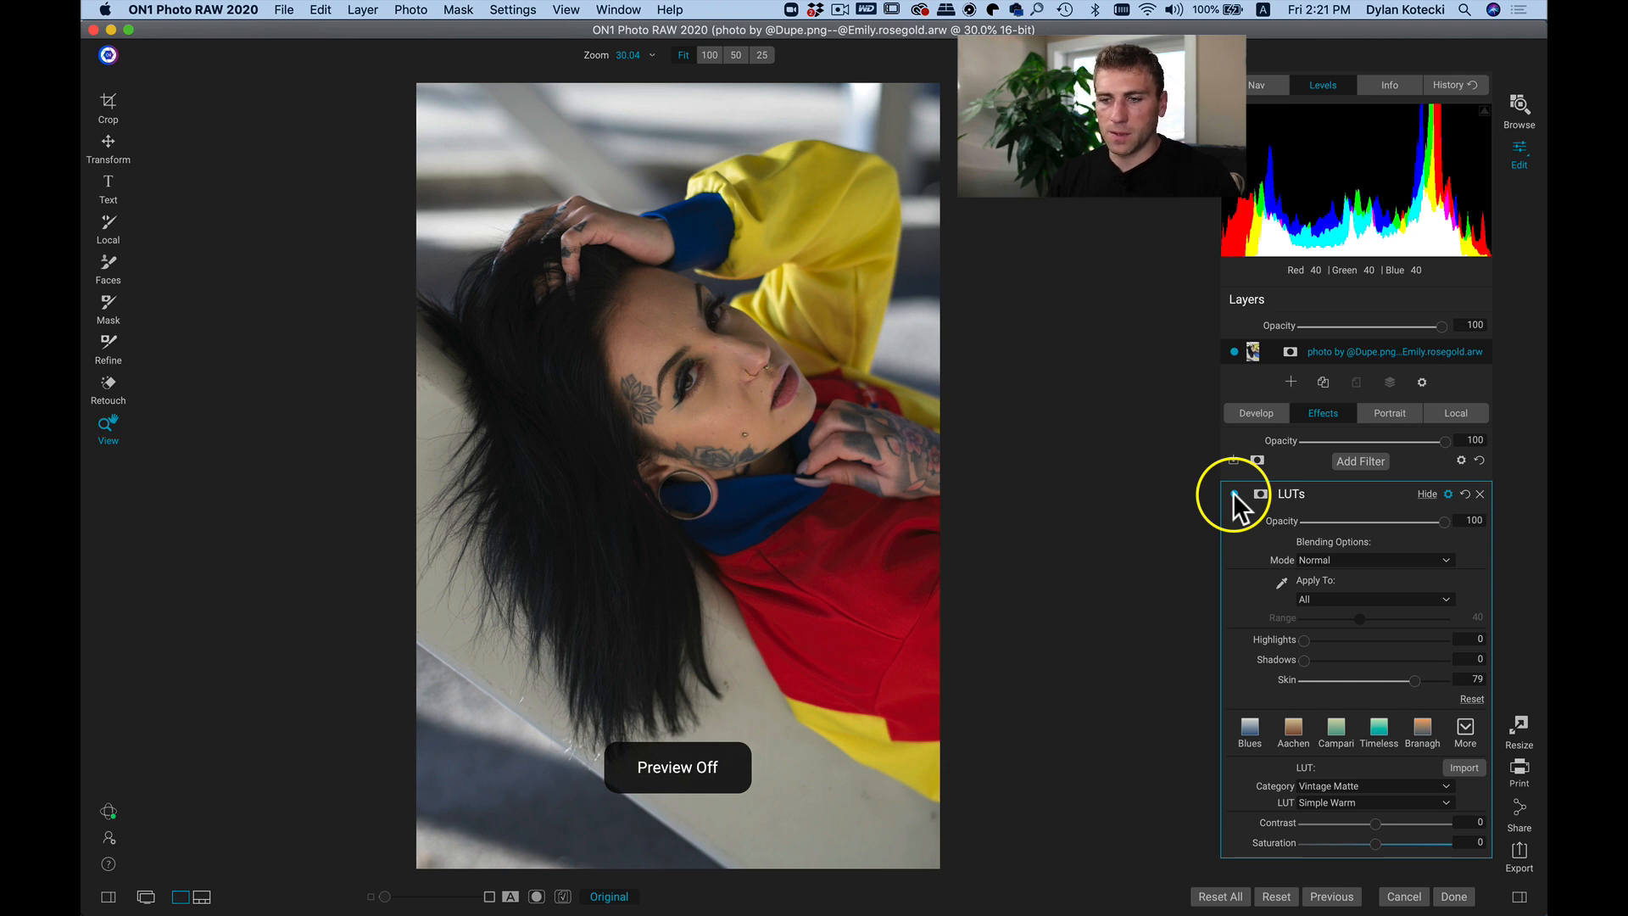
pyautogui.press('\\')
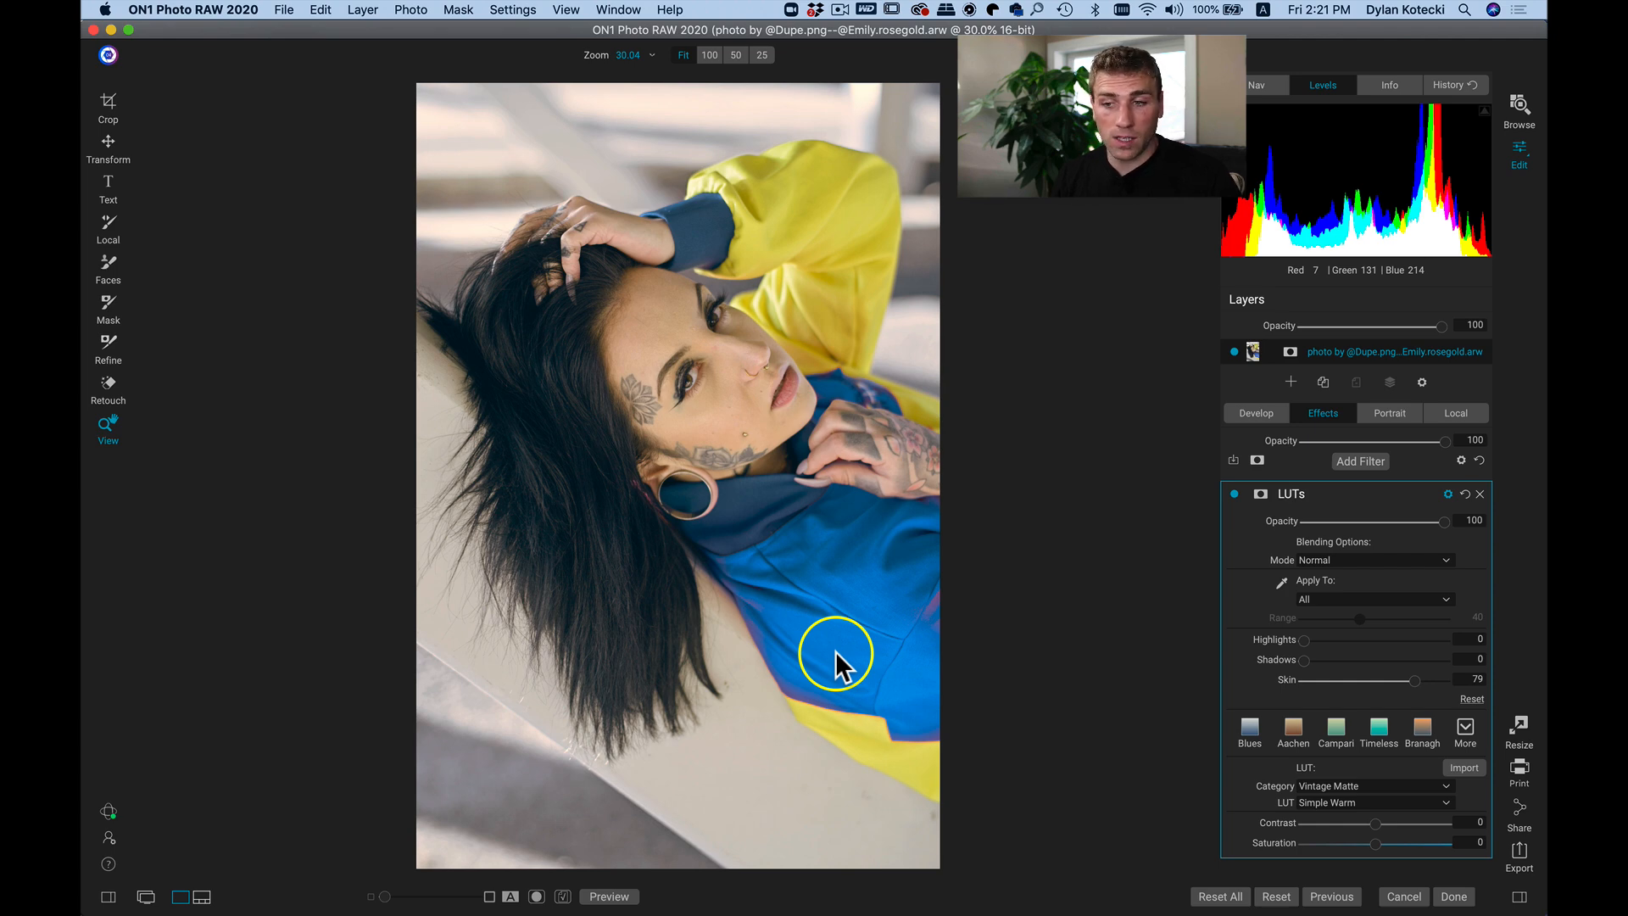
pyautogui.press('\\')
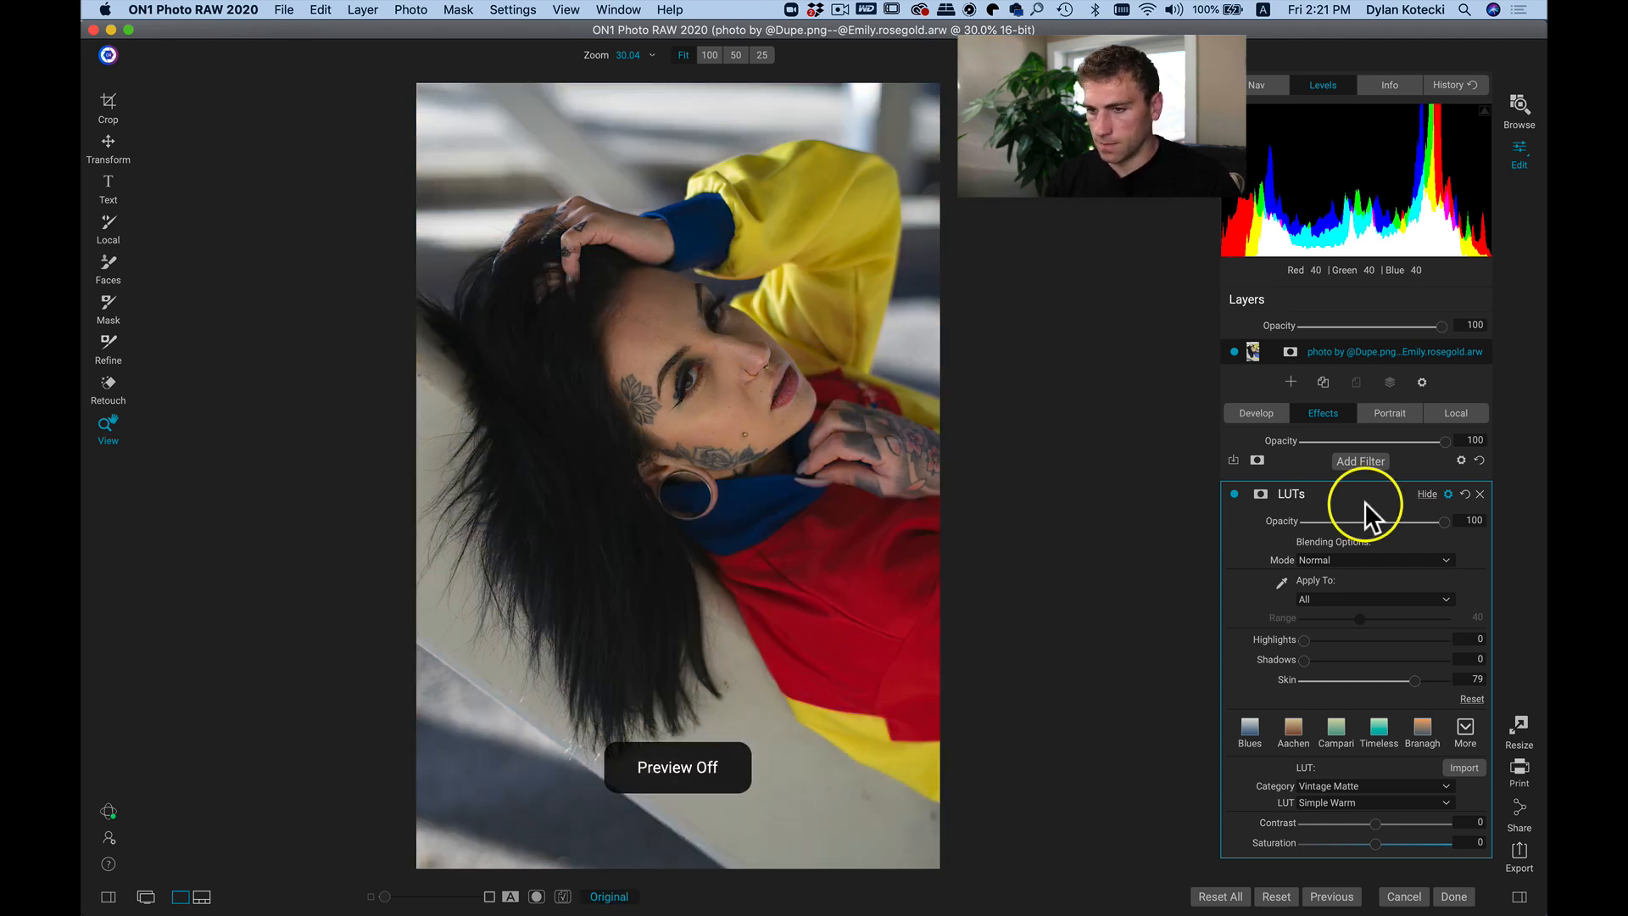
pyautogui.press('\\')
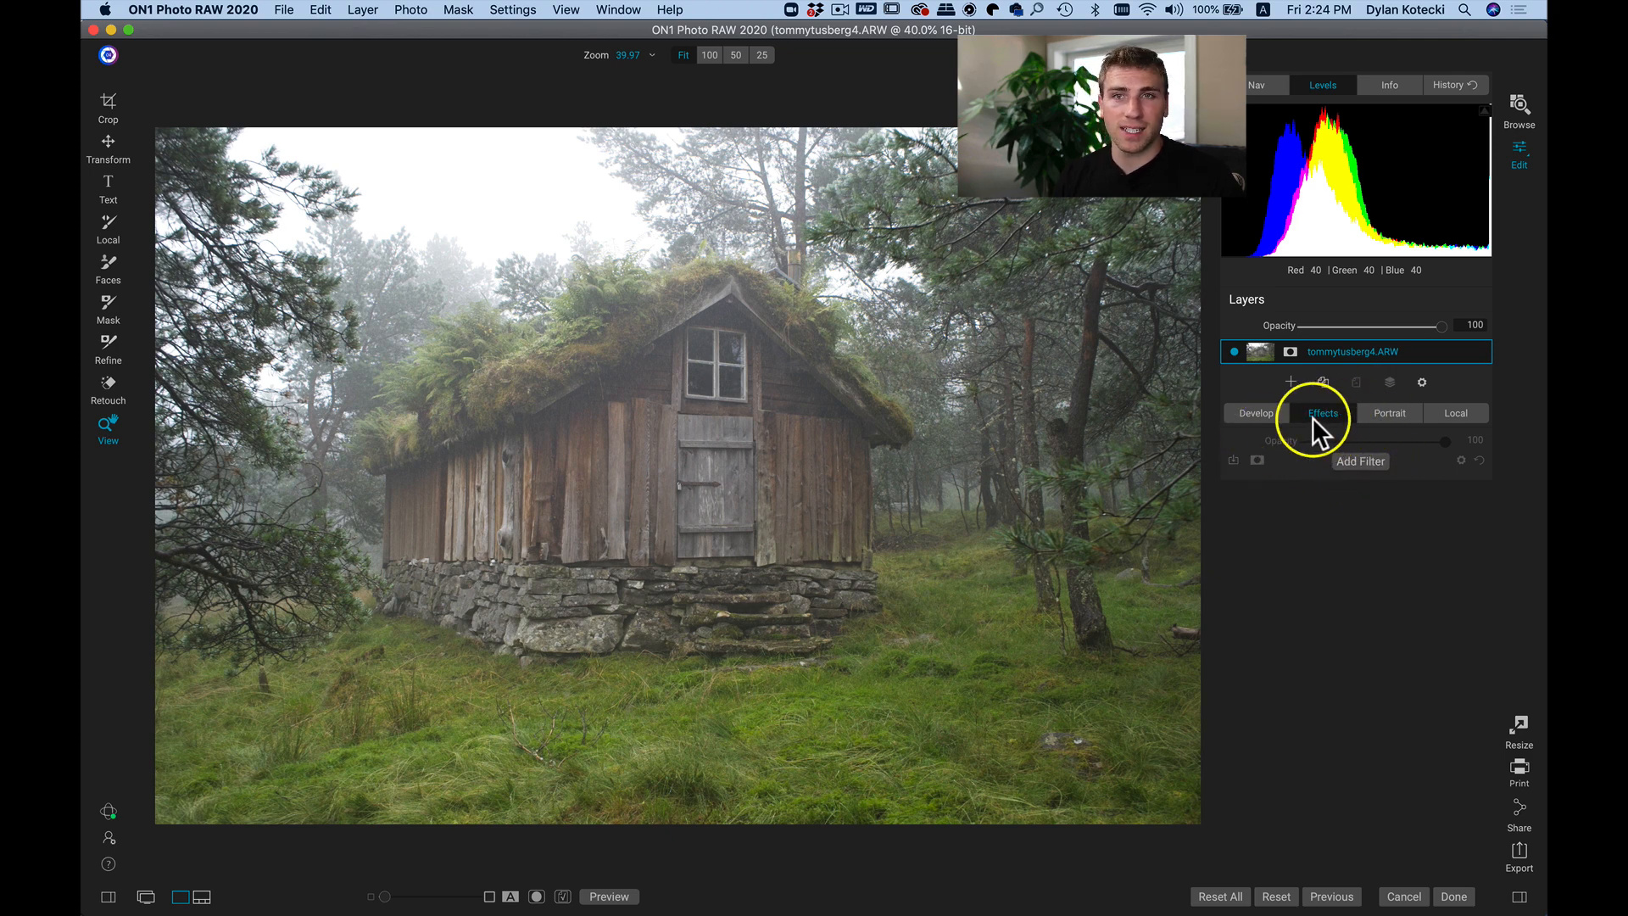
# Add a Black & White filter to the forest cabin photo and rename it as Colors and Tone.
pyautogui.click(1360, 461)
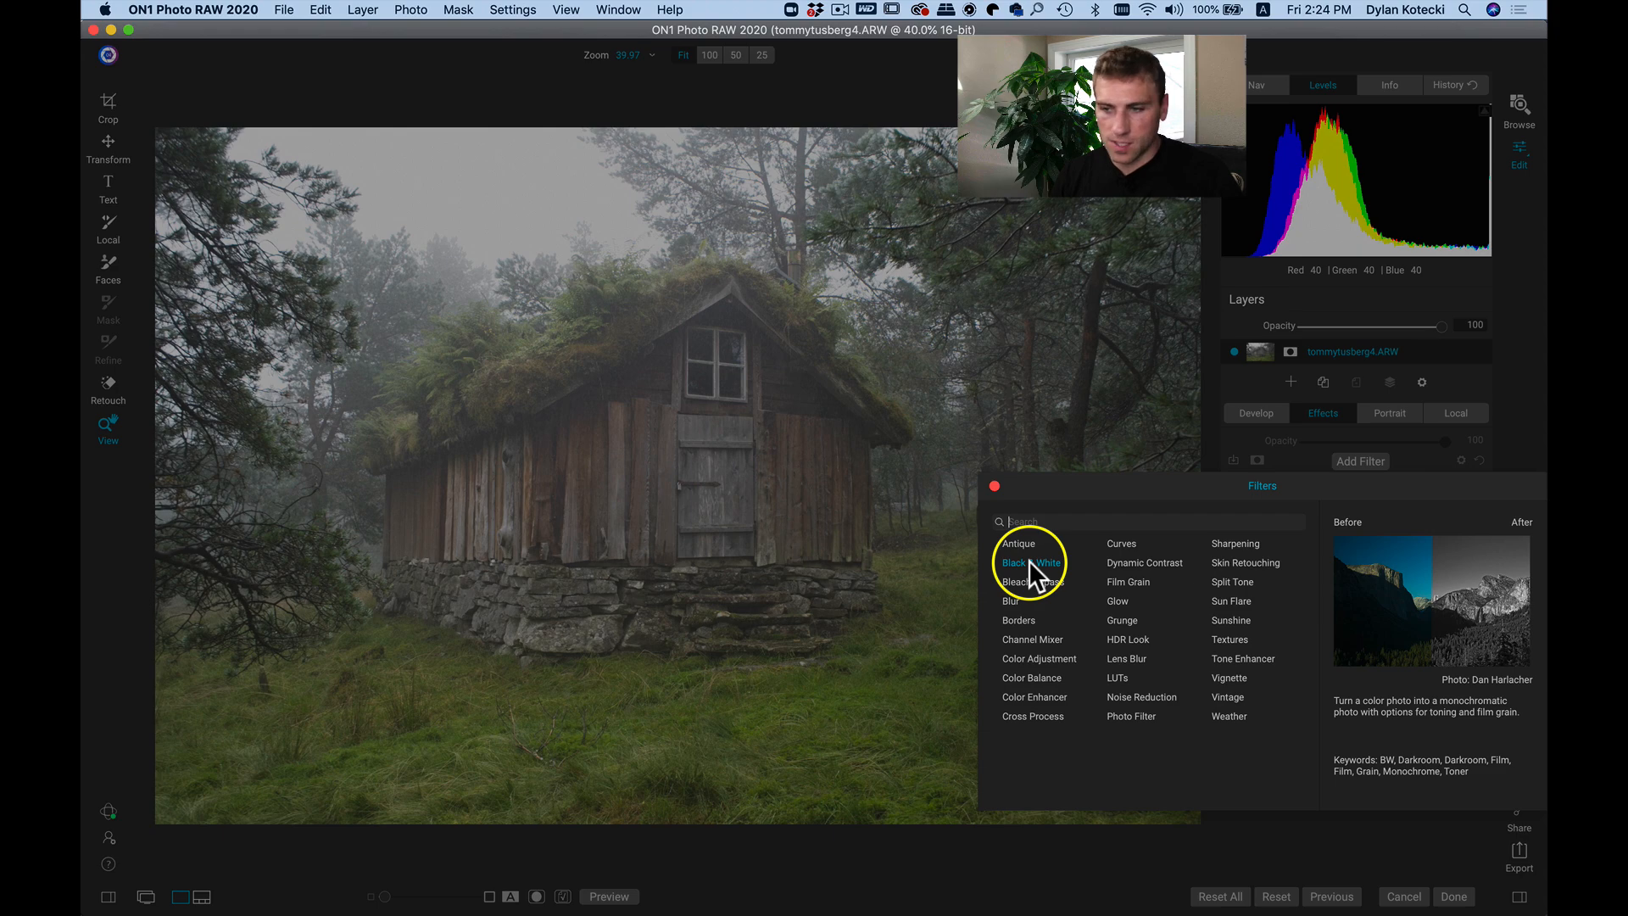
pyautogui.click(1029, 562)
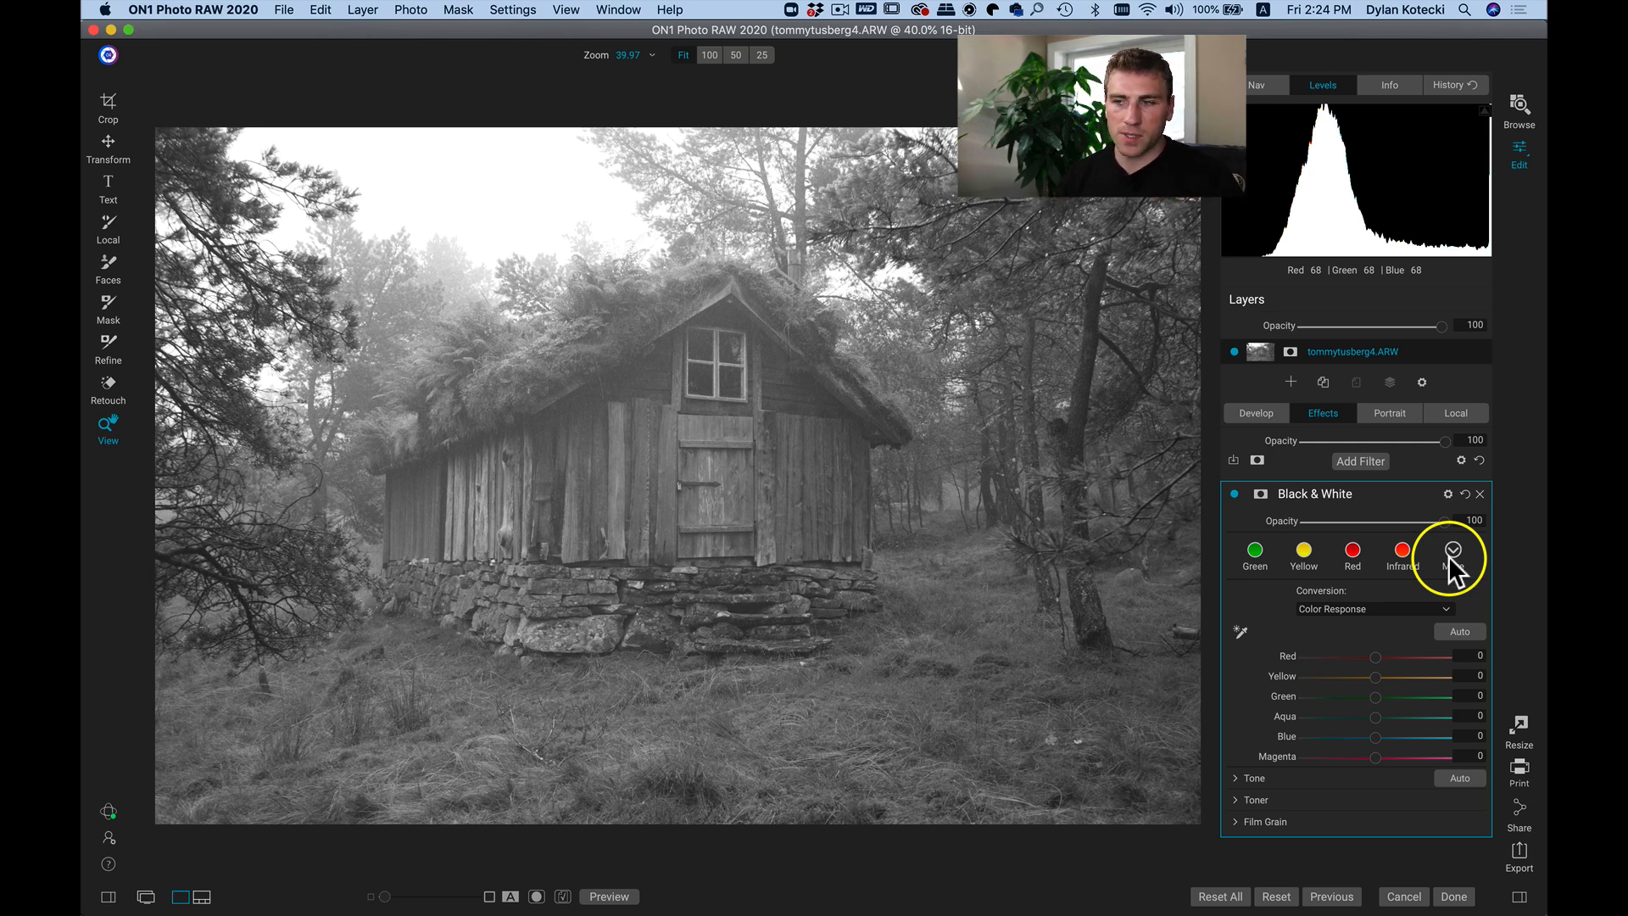
pyautogui.doubleClick(1341, 498)
pyautogui.write('Colors and Tone')
pyautogui.press('Return')
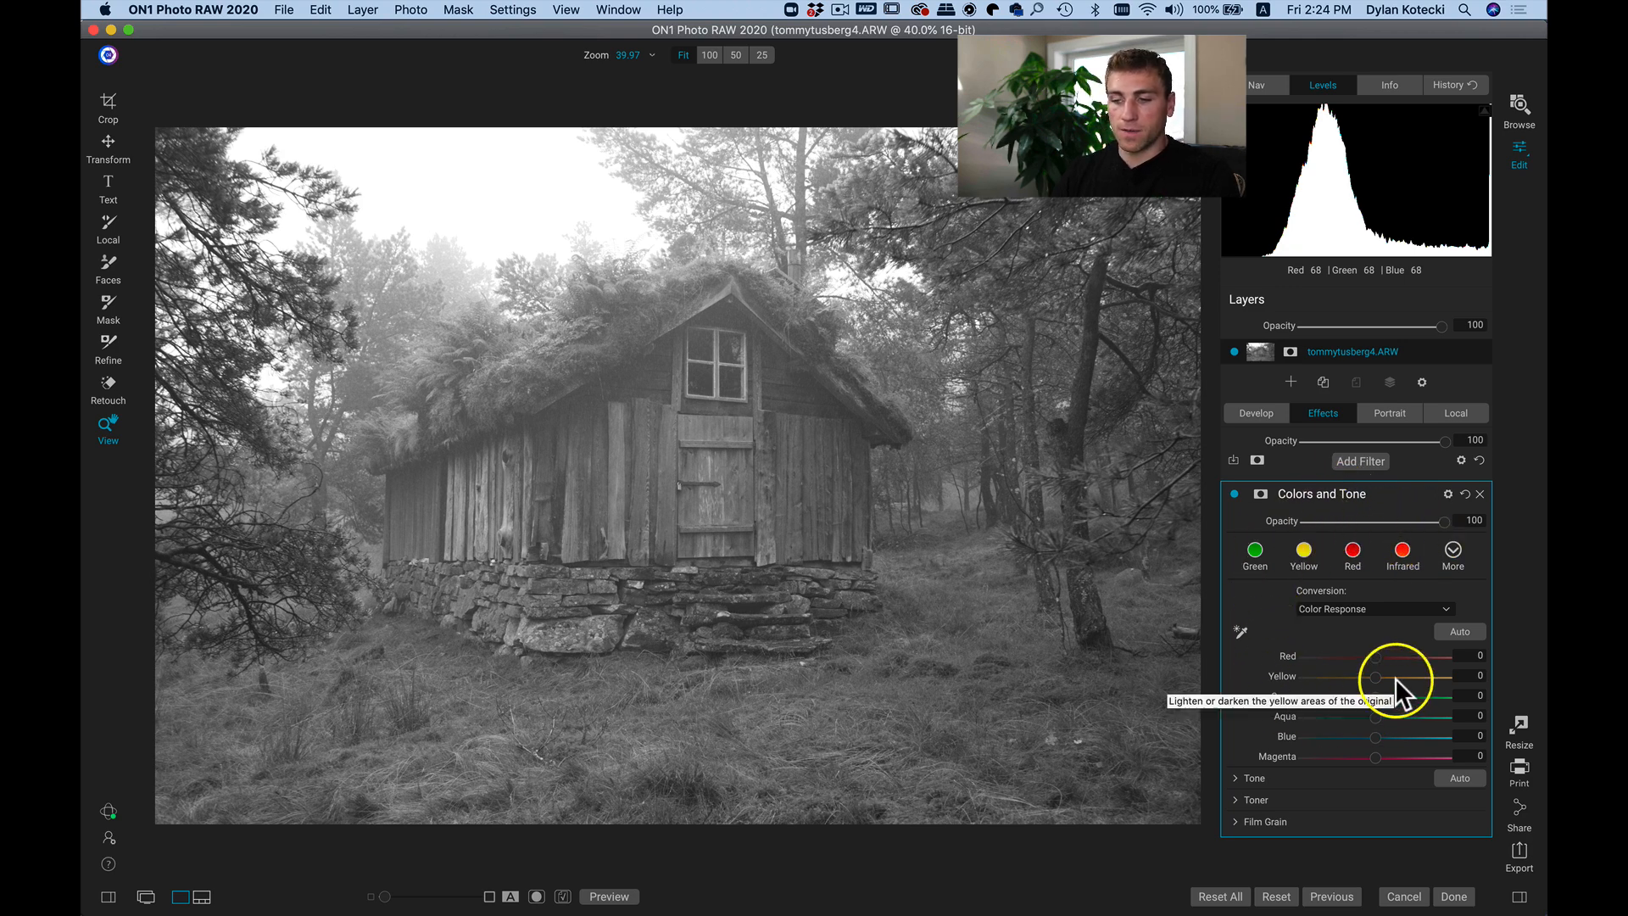
# Set the Colors and Tone filter's blending mode to Luminosity and hide its blending options.
pyautogui.click(1448, 493)
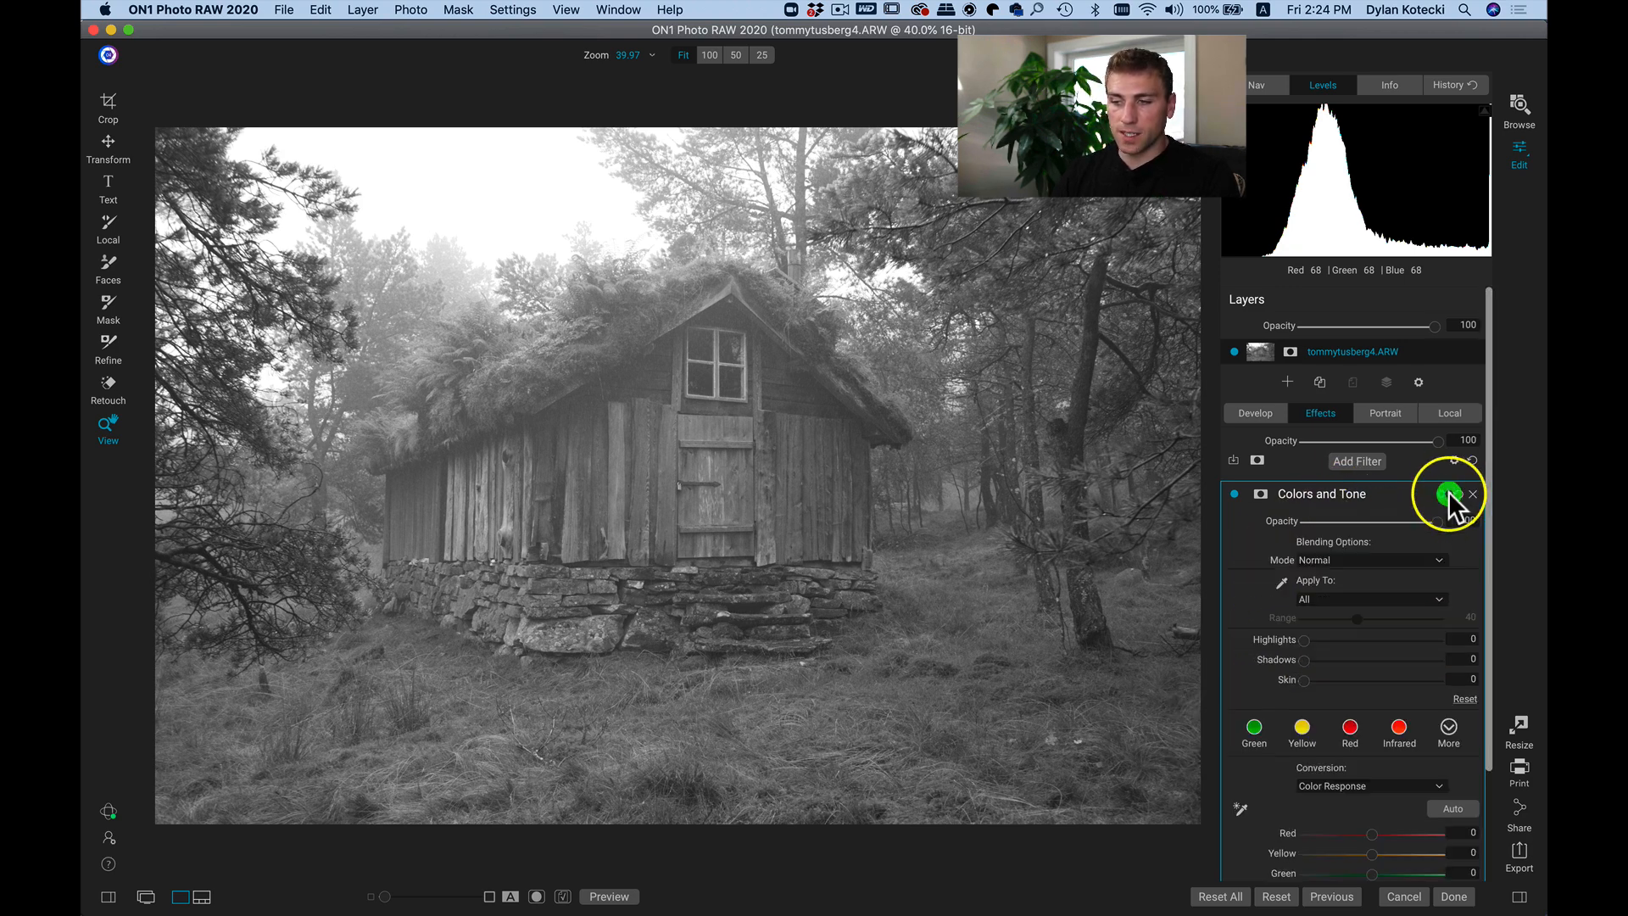
pyautogui.click(1348, 558)
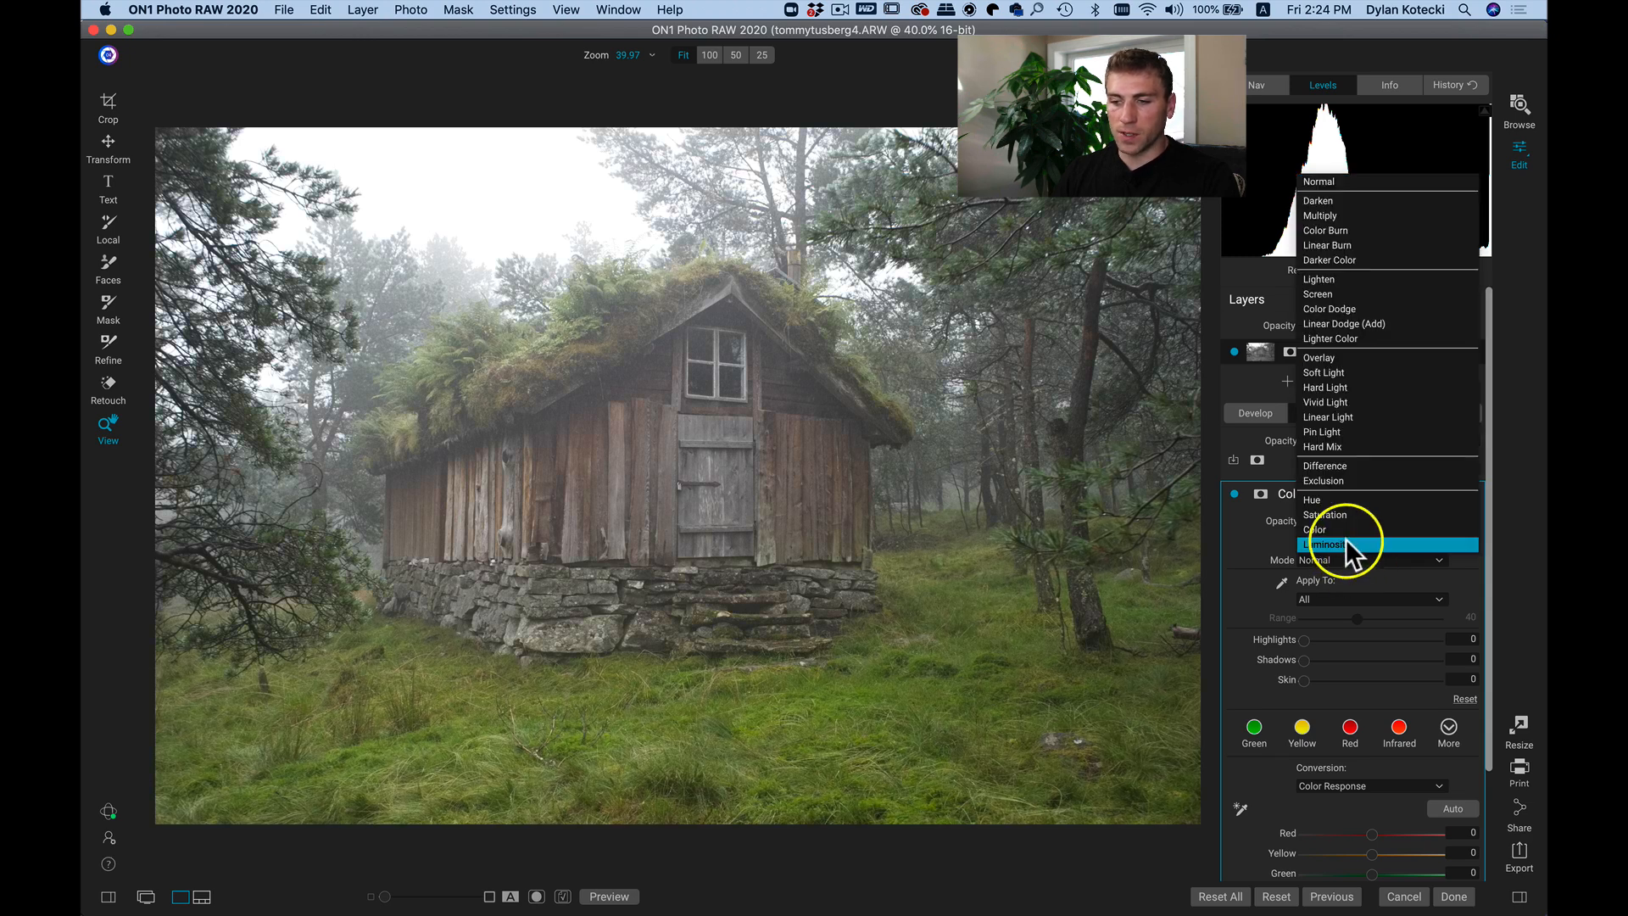
pyautogui.click(1345, 544)
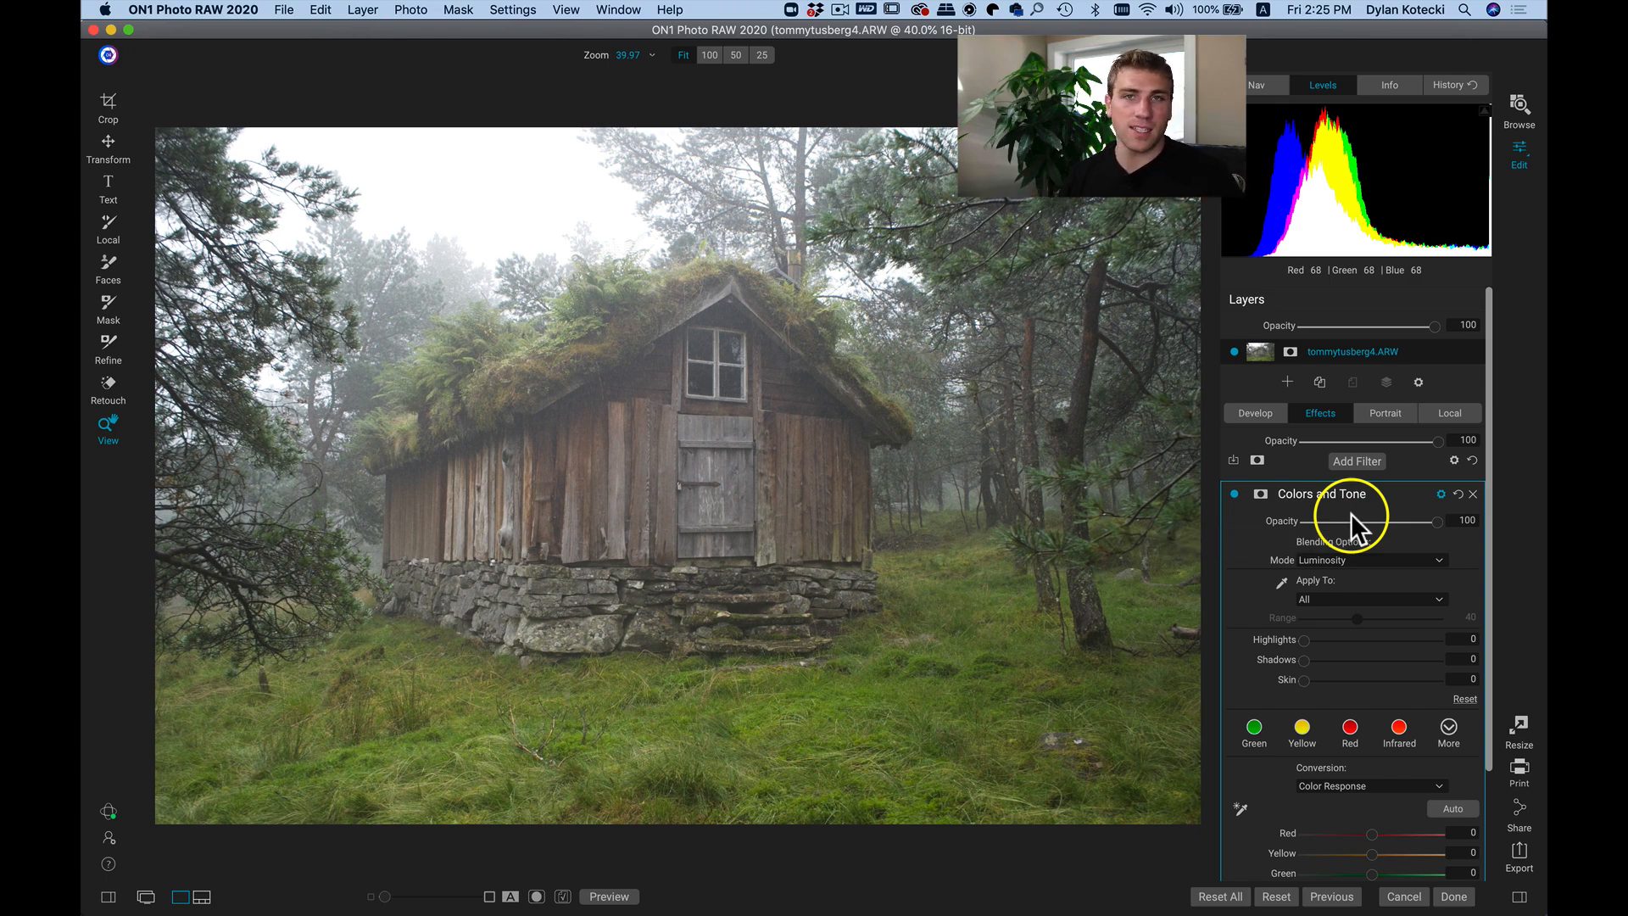
pyautogui.scroll(-3, 1351, 513)
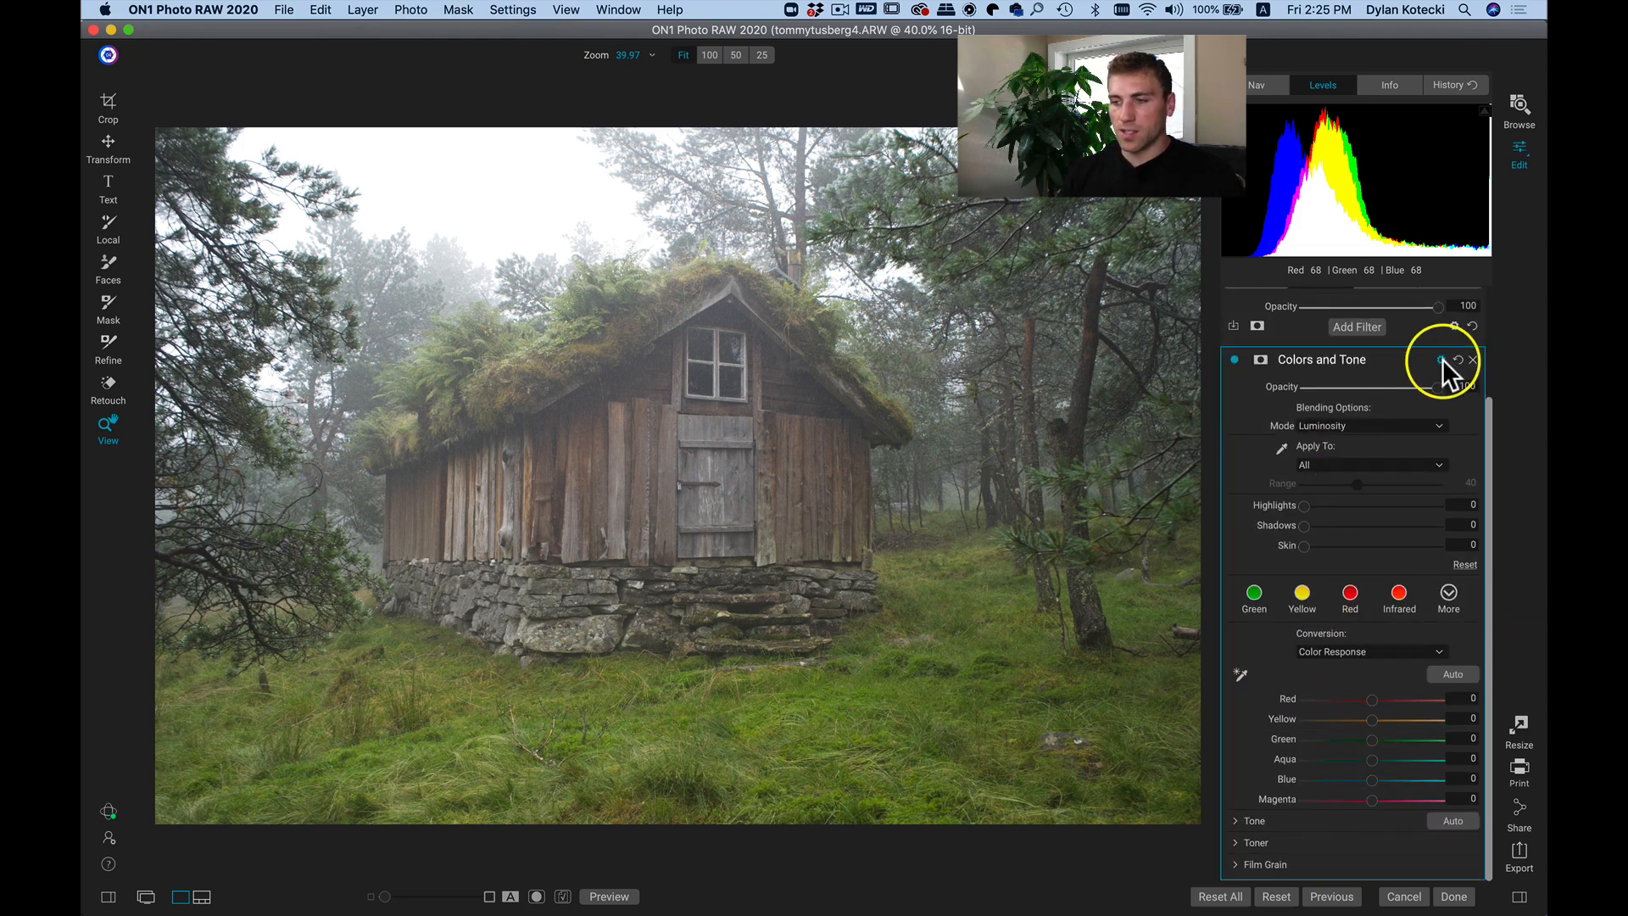
pyautogui.click(1442, 359)
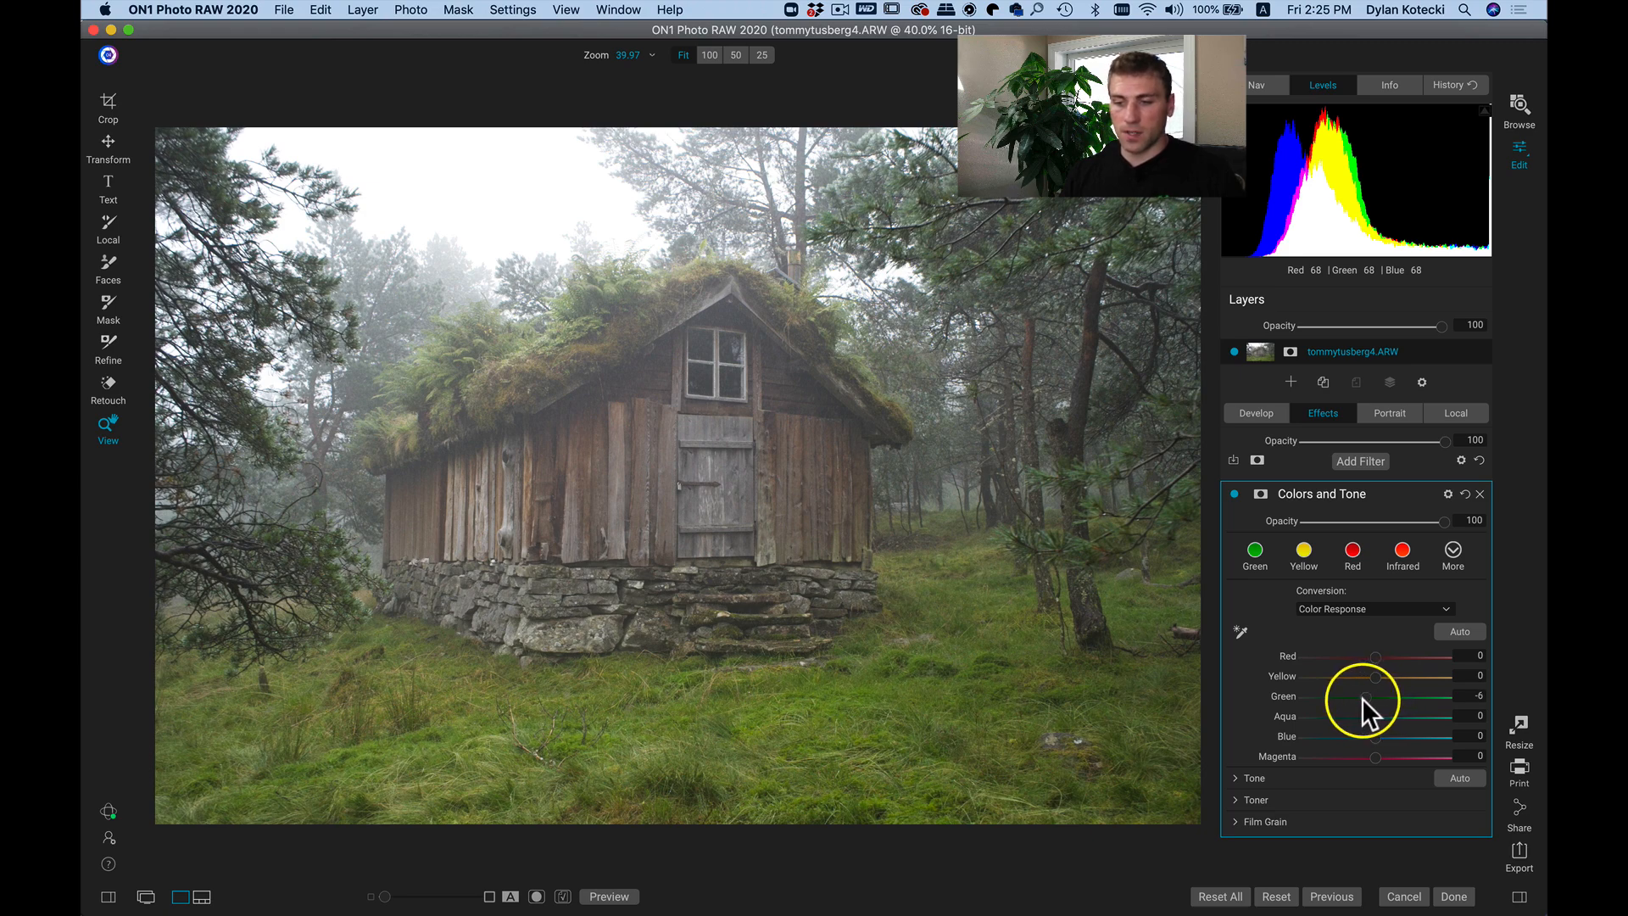
# Set the Colors and Tone filter's green to -100, yellow to -70 and red to -100, and compare with the filter off.
pyautogui.moveTo(1340, 700); pyautogui.dragTo(1285, 710)
pyautogui.moveTo(1365, 674); pyautogui.dragTo(1310, 675)
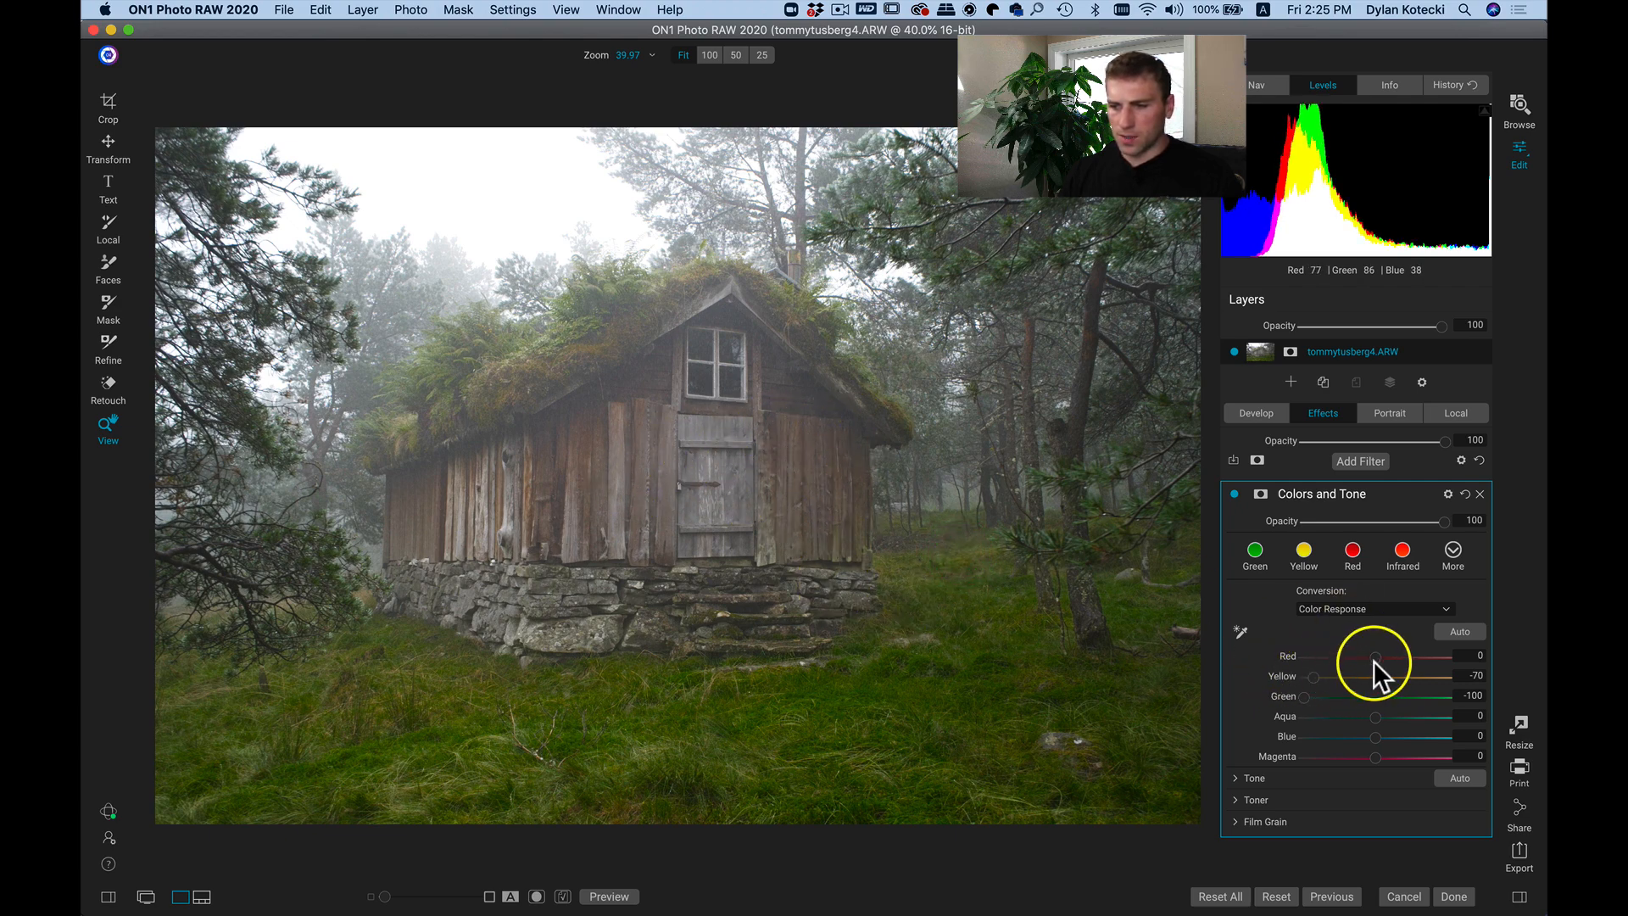
pyautogui.moveTo(1377, 655); pyautogui.dragTo(1265, 655)
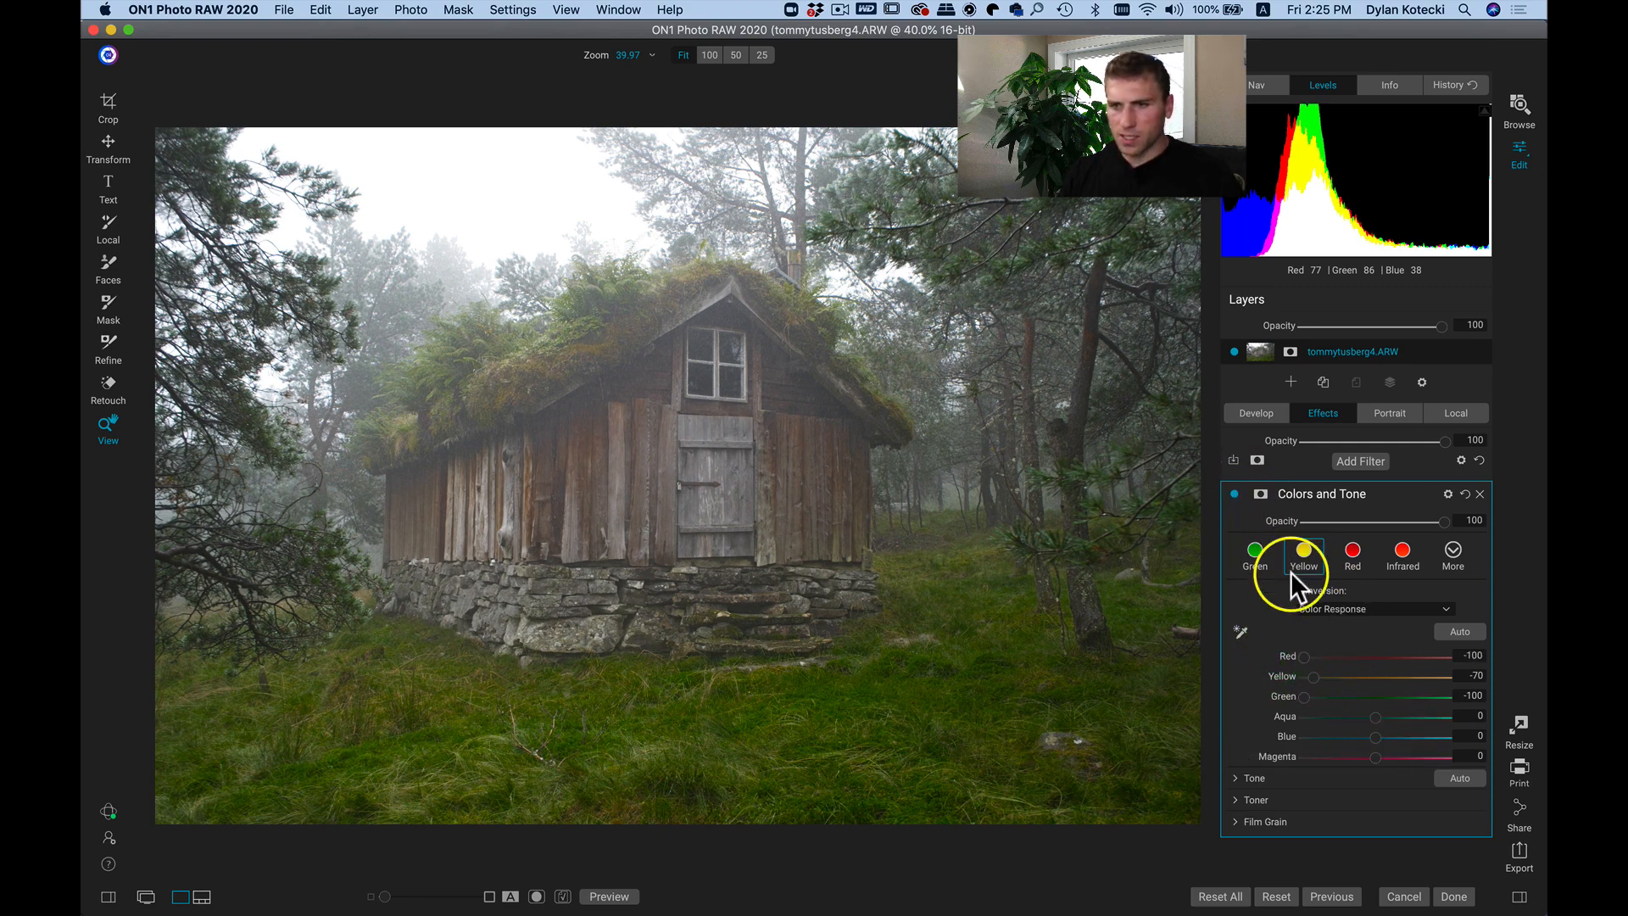
pyautogui.click(1235, 493)
pyautogui.click(1235, 493)
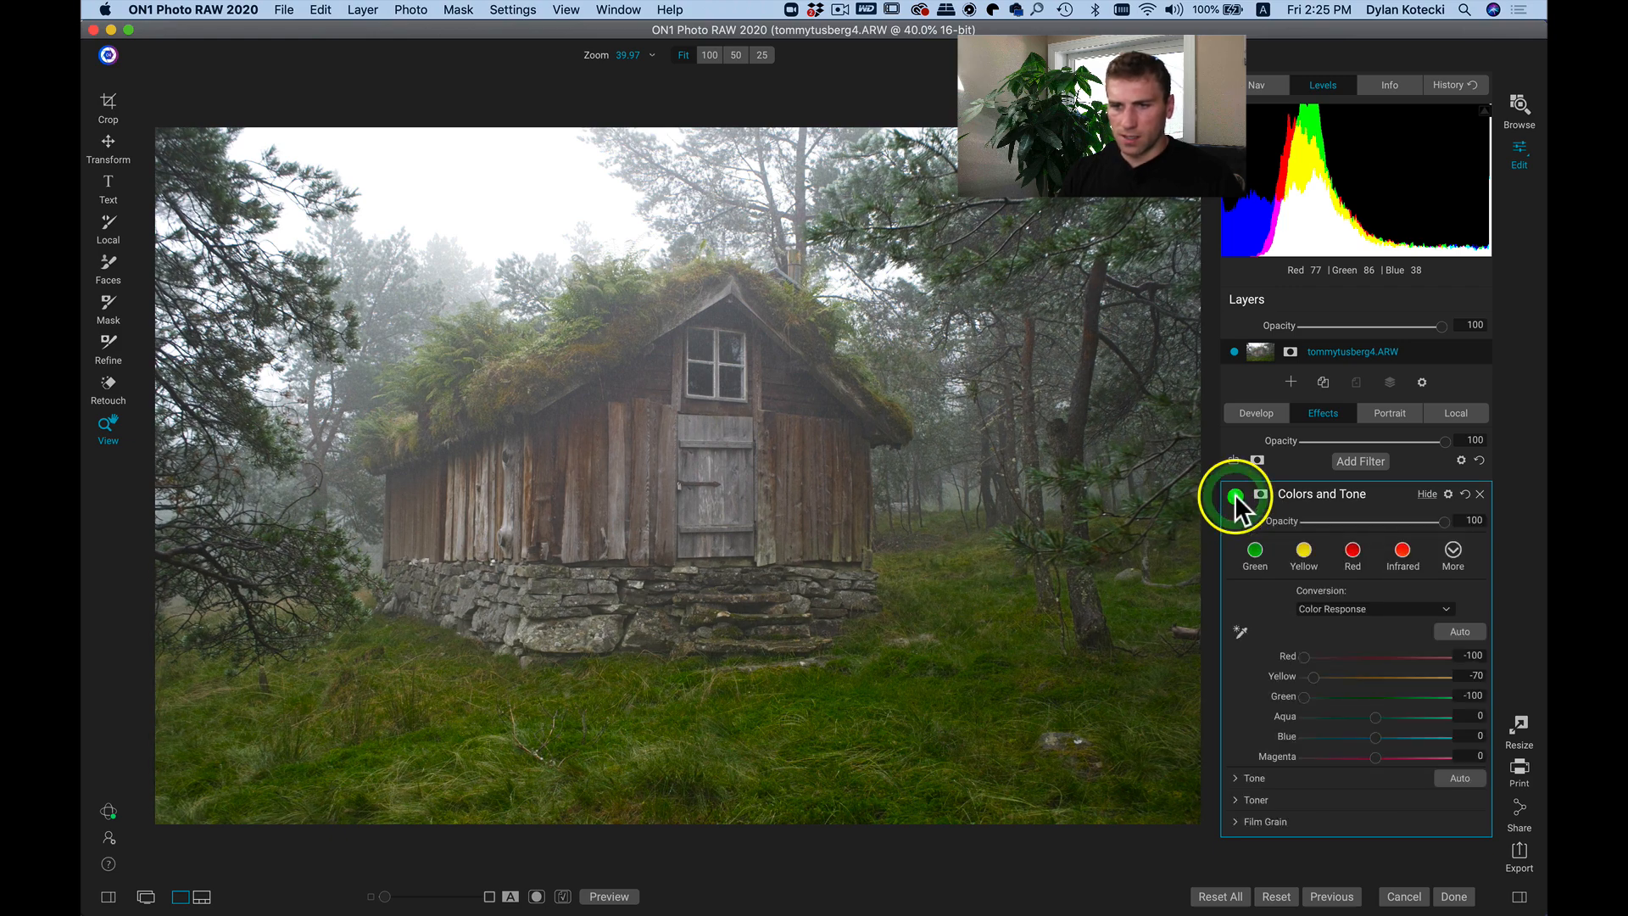
pyautogui.click(1235, 493)
pyautogui.click(1234, 494)
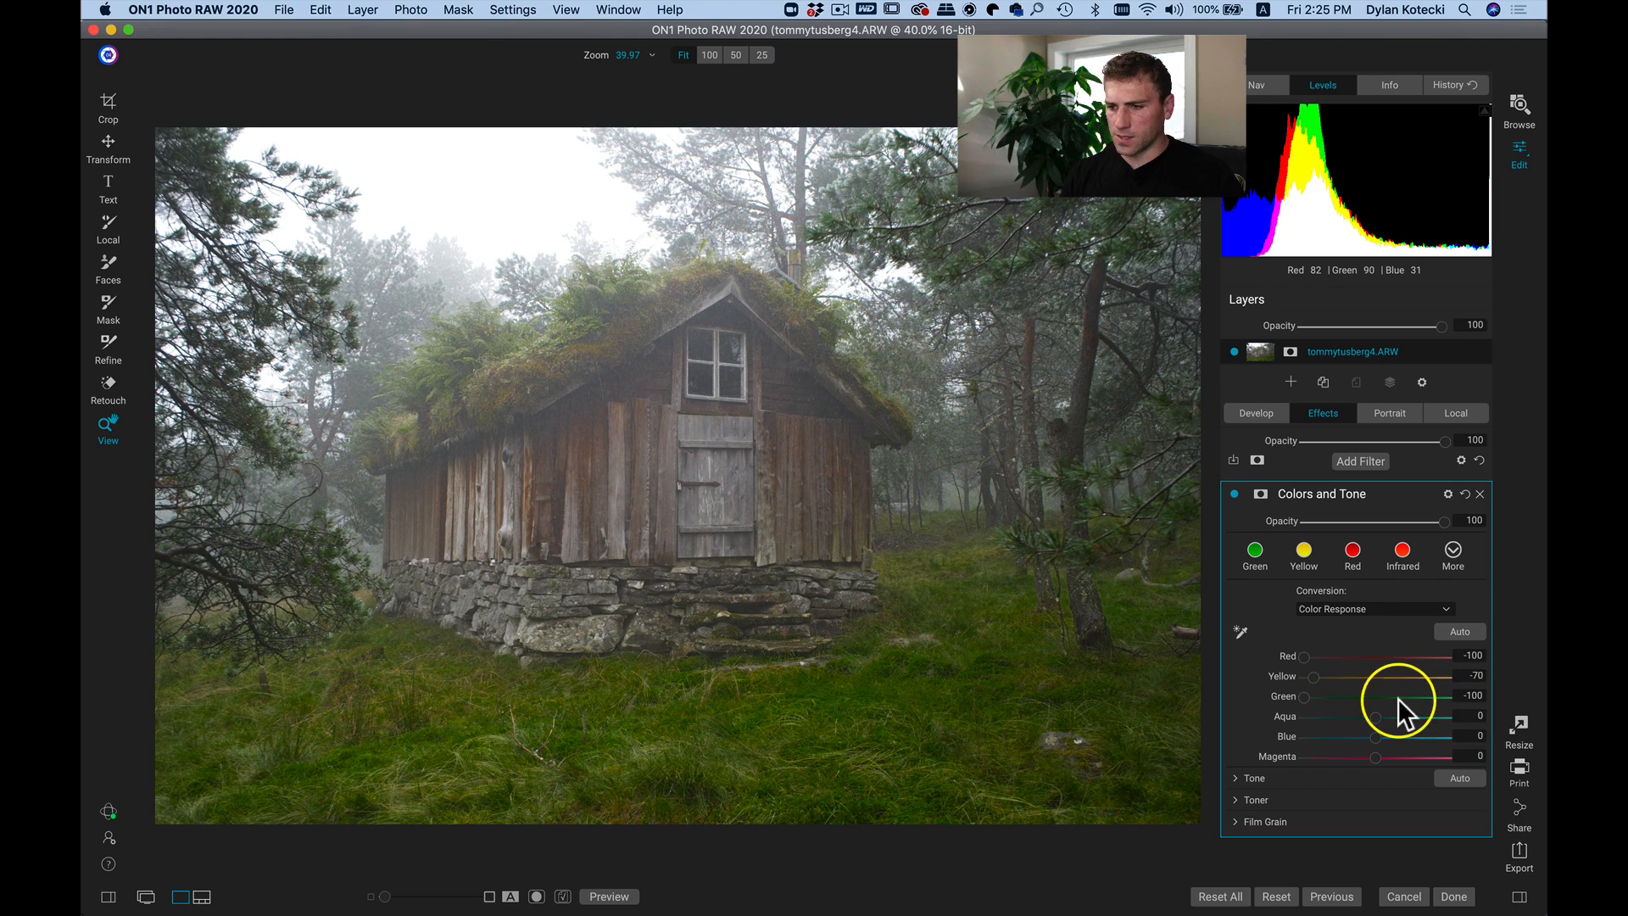
# In the filter's tone settings, set contrast to 24, highlights to -100, shadows to 18 and whites to -3, checking for clipping.
pyautogui.click(1234, 776)
pyautogui.scroll(-2, 1378, 626)
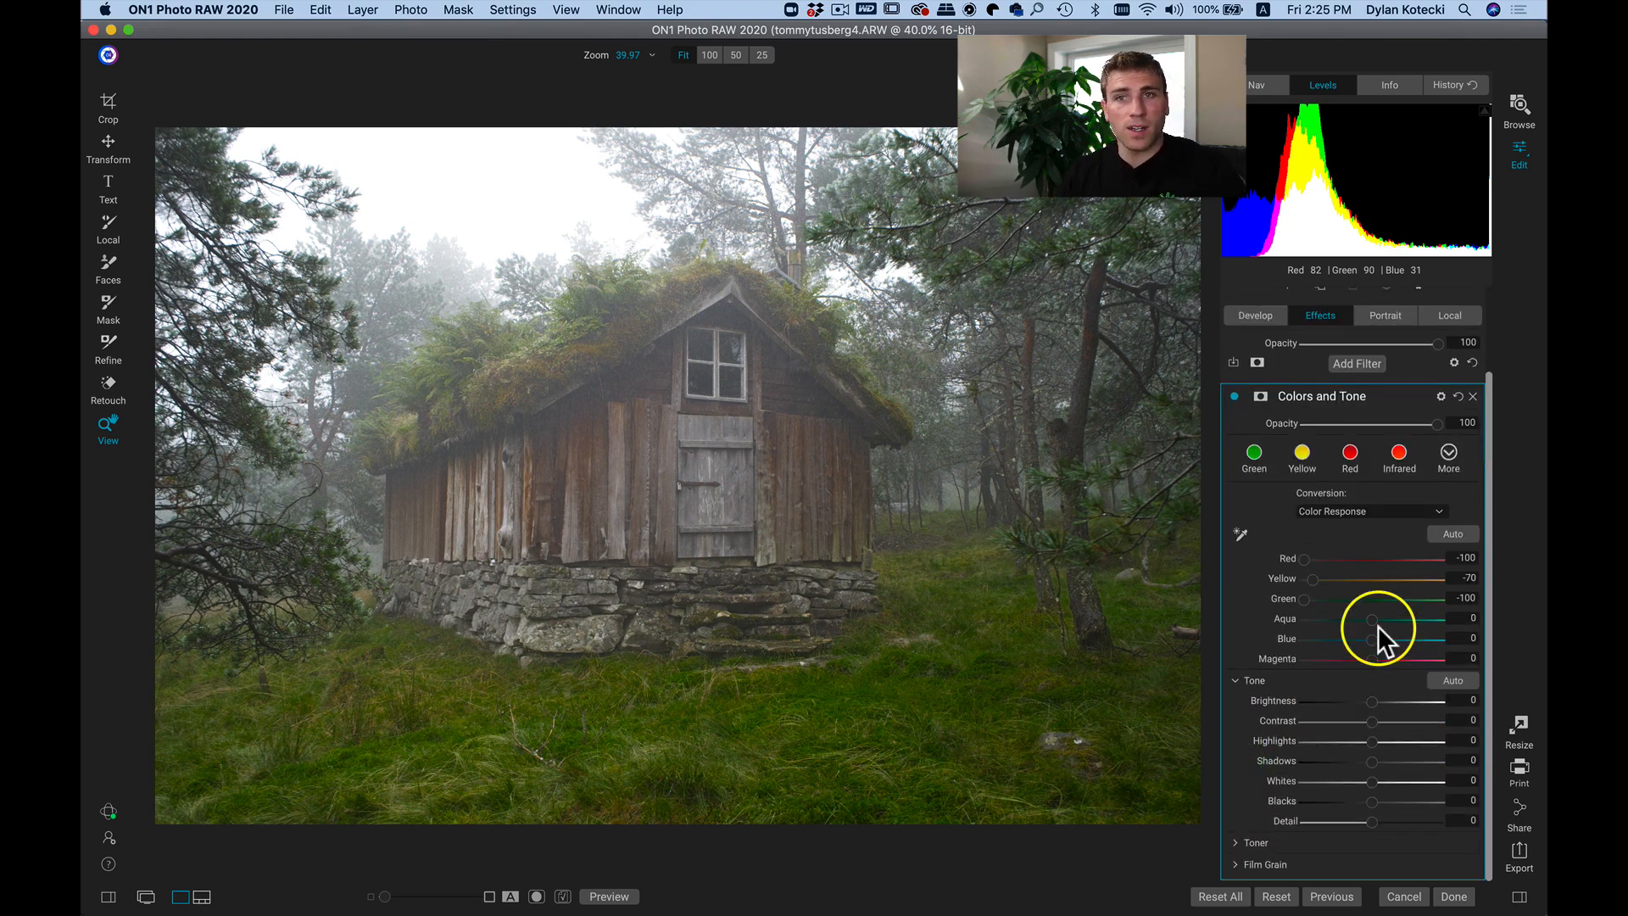
pyautogui.moveTo(1384, 721); pyautogui.dragTo(1289, 748)
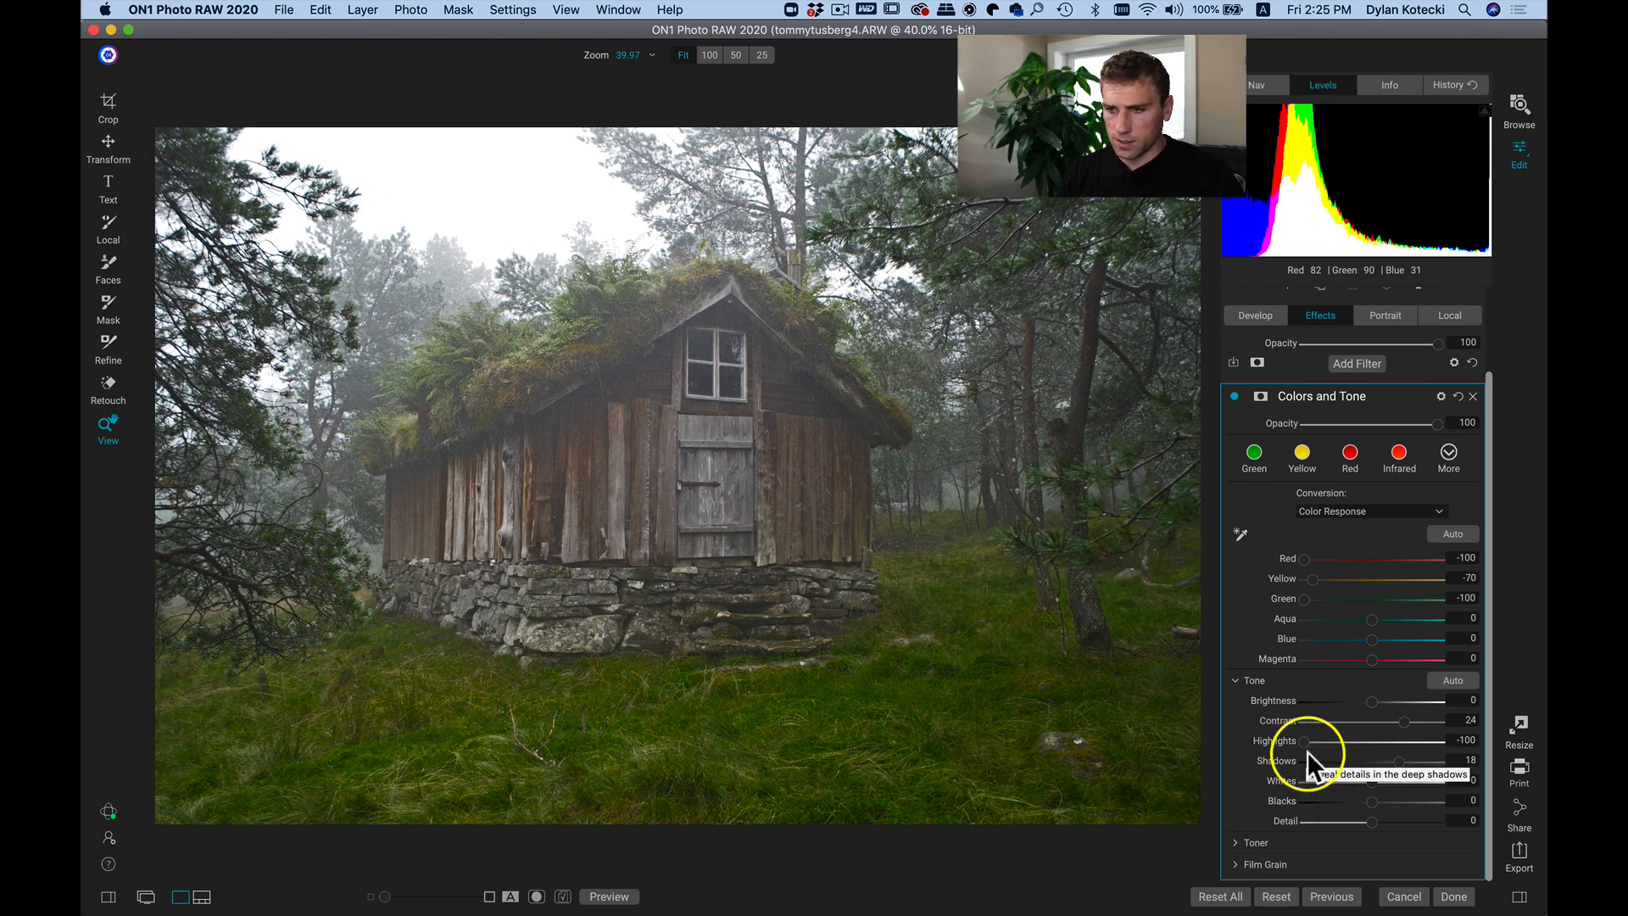
pyautogui.moveTo(1372, 781); pyautogui.dragTo(1389, 781)
pyautogui.press('j')
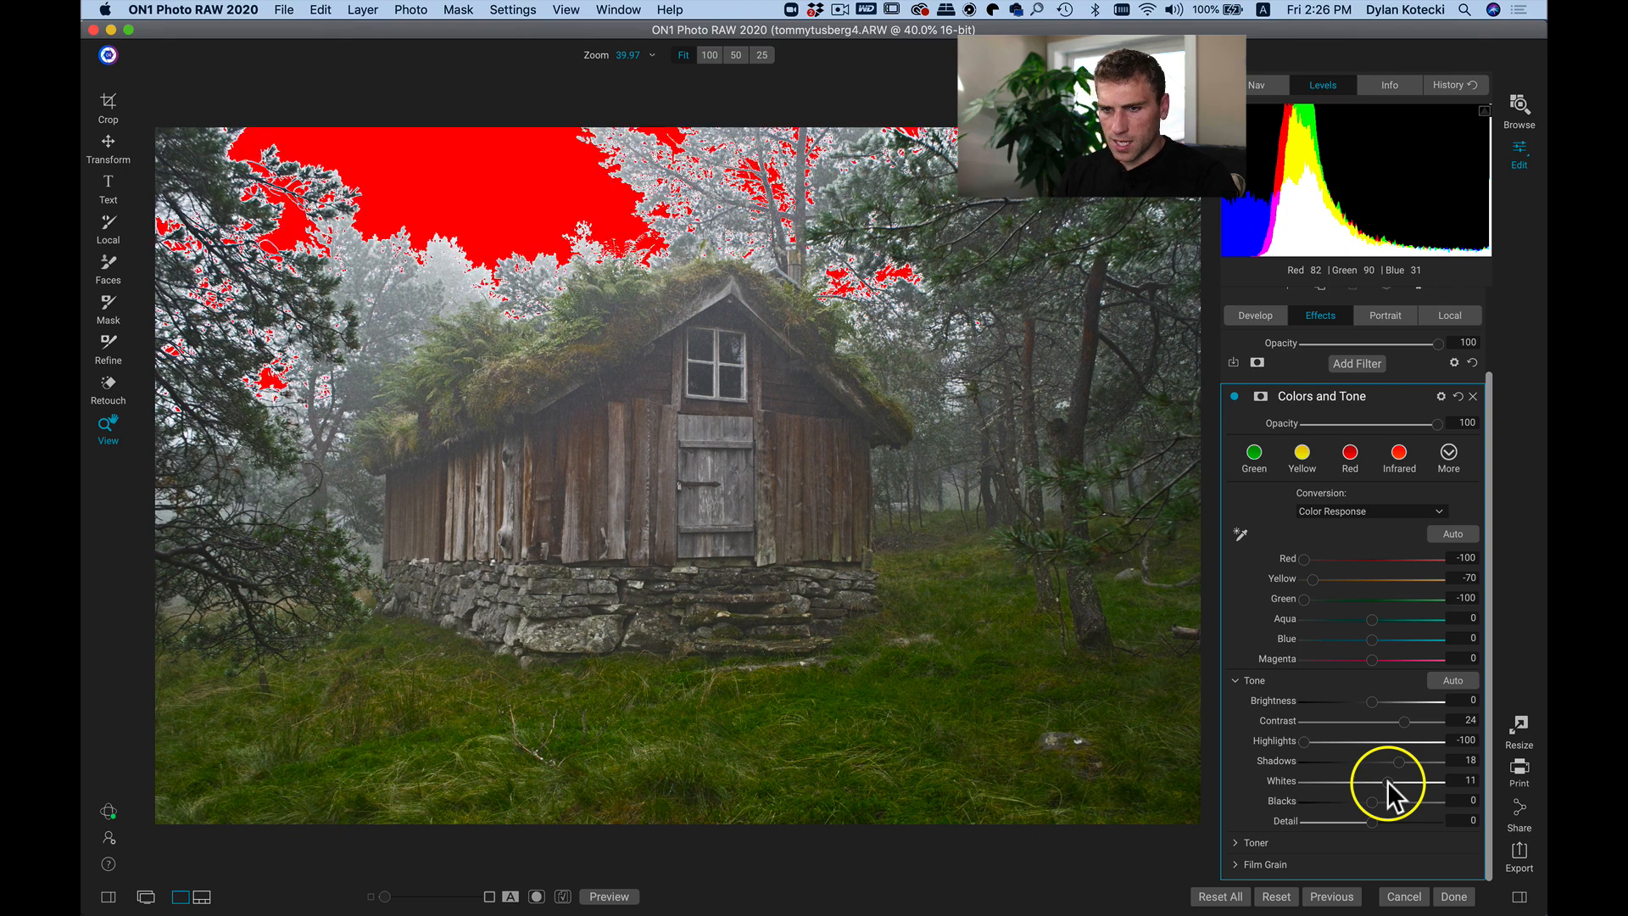
pyautogui.moveTo(1388, 781); pyautogui.dragTo(1367, 787)
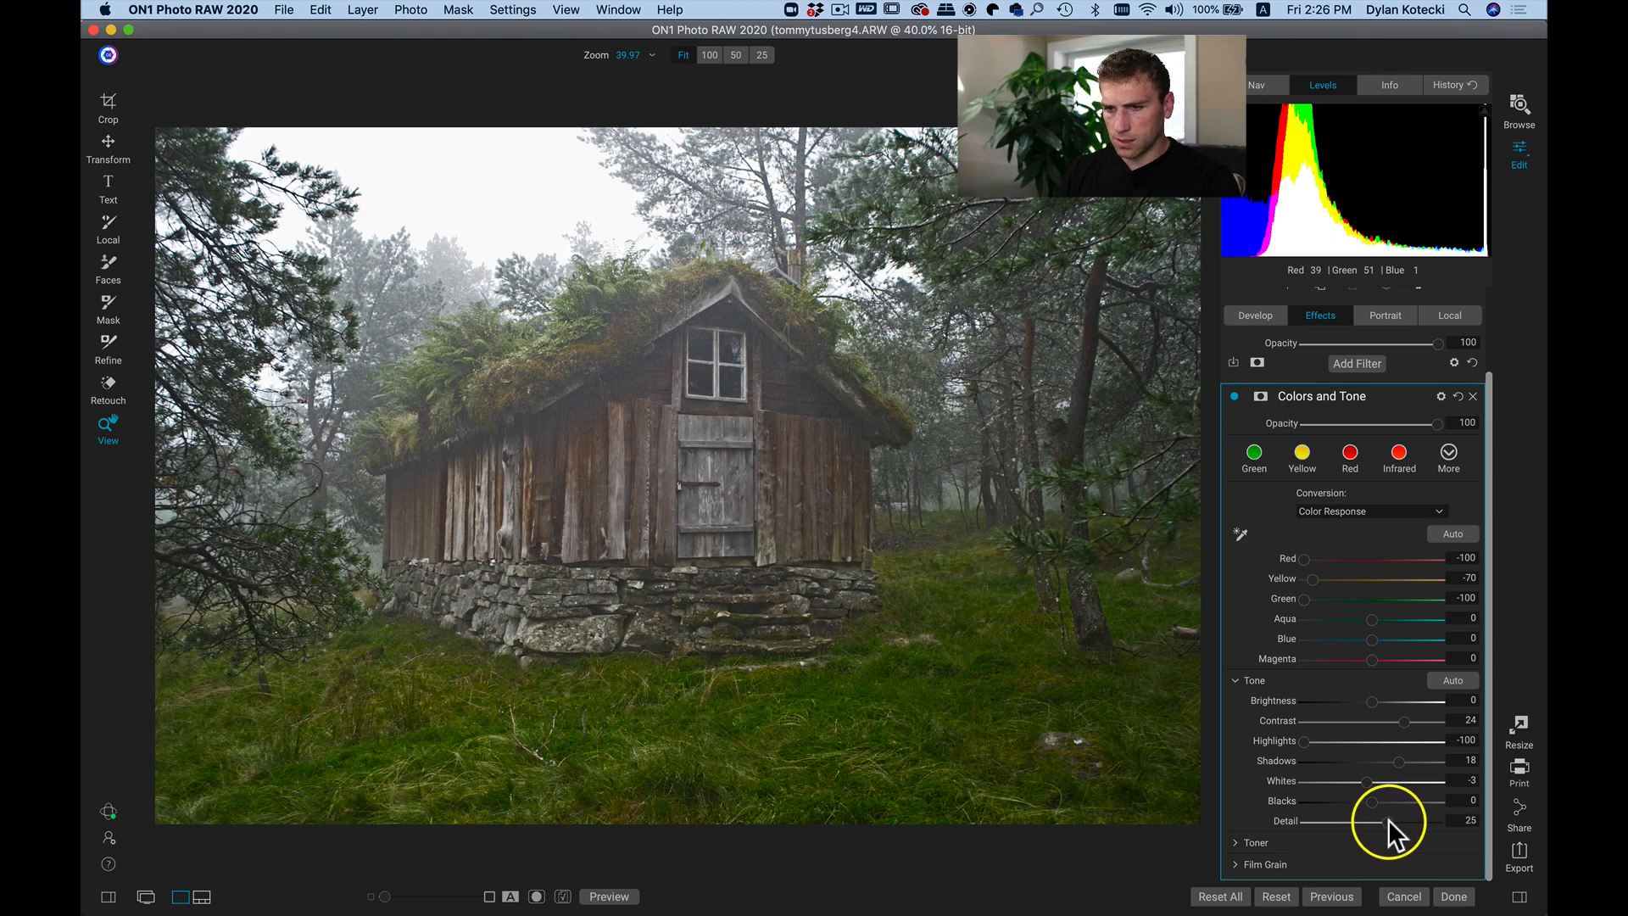
# Set the filter's detail to 22 and brightness to 10, and toggle the filter to compare the photo with and without it.
pyautogui.moveTo(1402, 821); pyautogui.dragTo(1385, 823)
pyautogui.moveTo(1371, 700); pyautogui.dragTo(1381, 699)
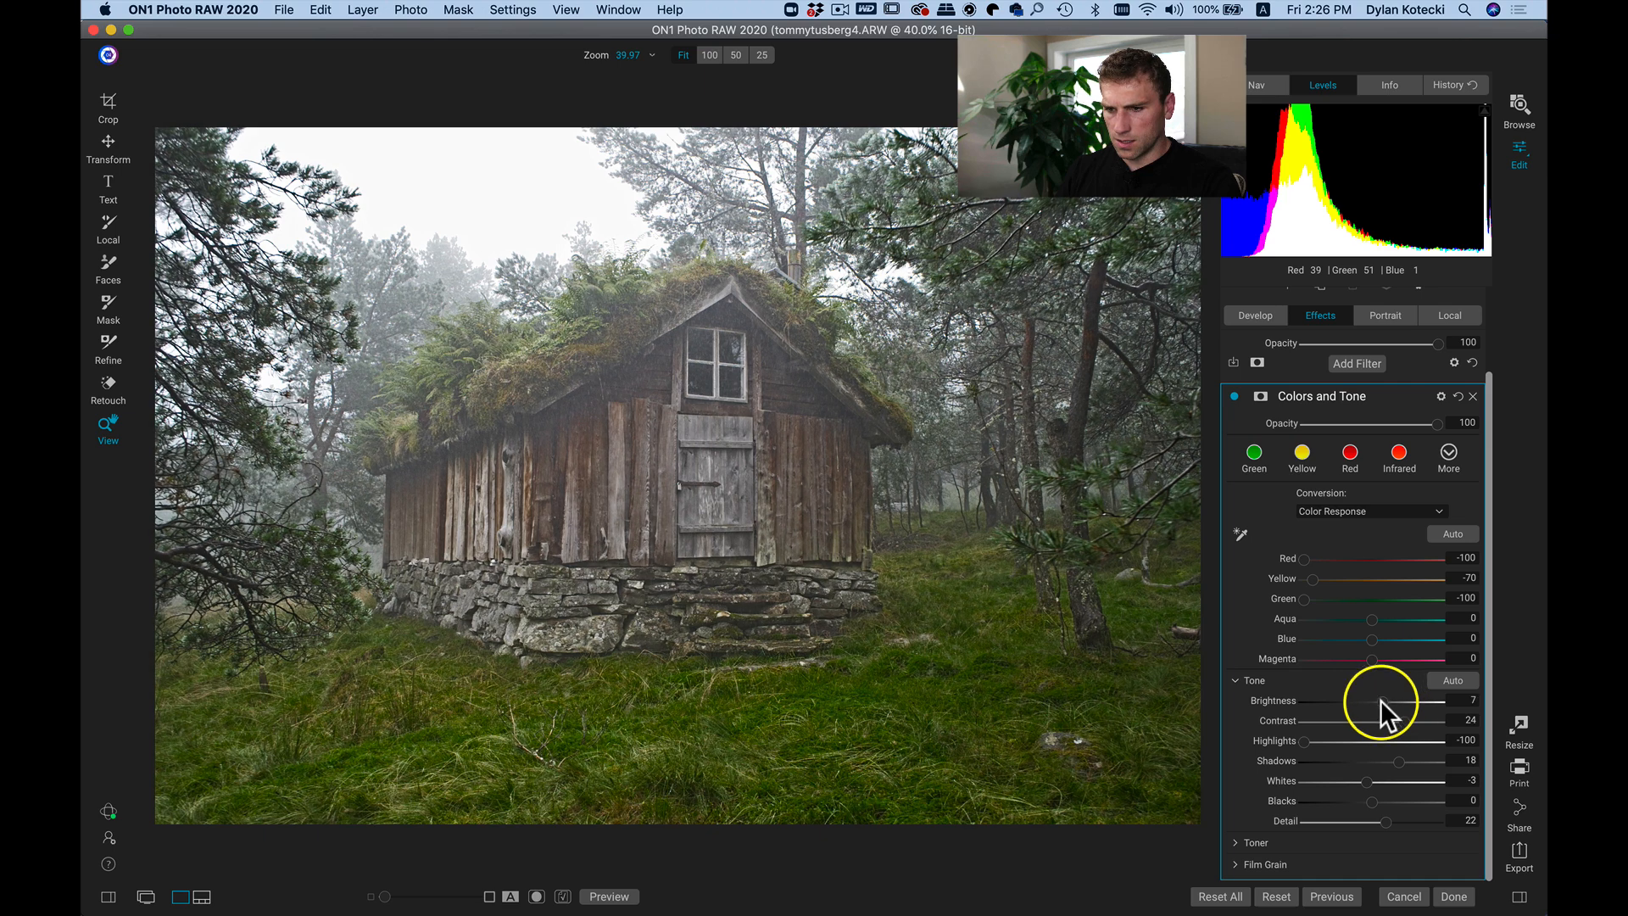
pyautogui.click(1383, 701)
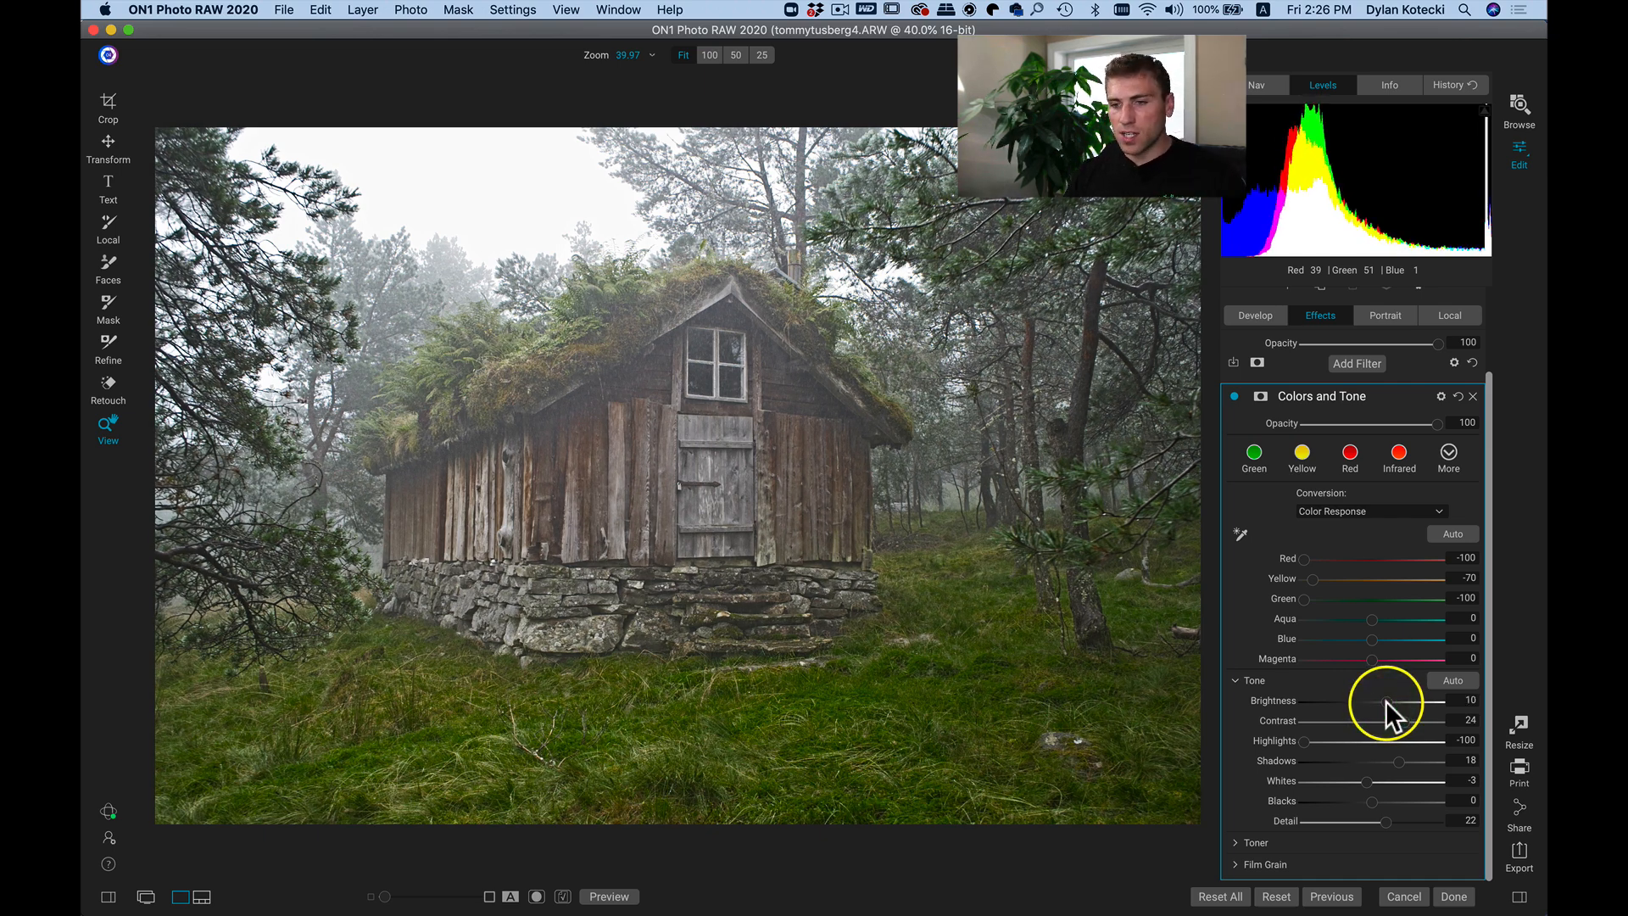
pyautogui.click(1235, 396)
pyautogui.click(1235, 396)
pyautogui.click(1235, 396)
pyautogui.click(1235, 396)
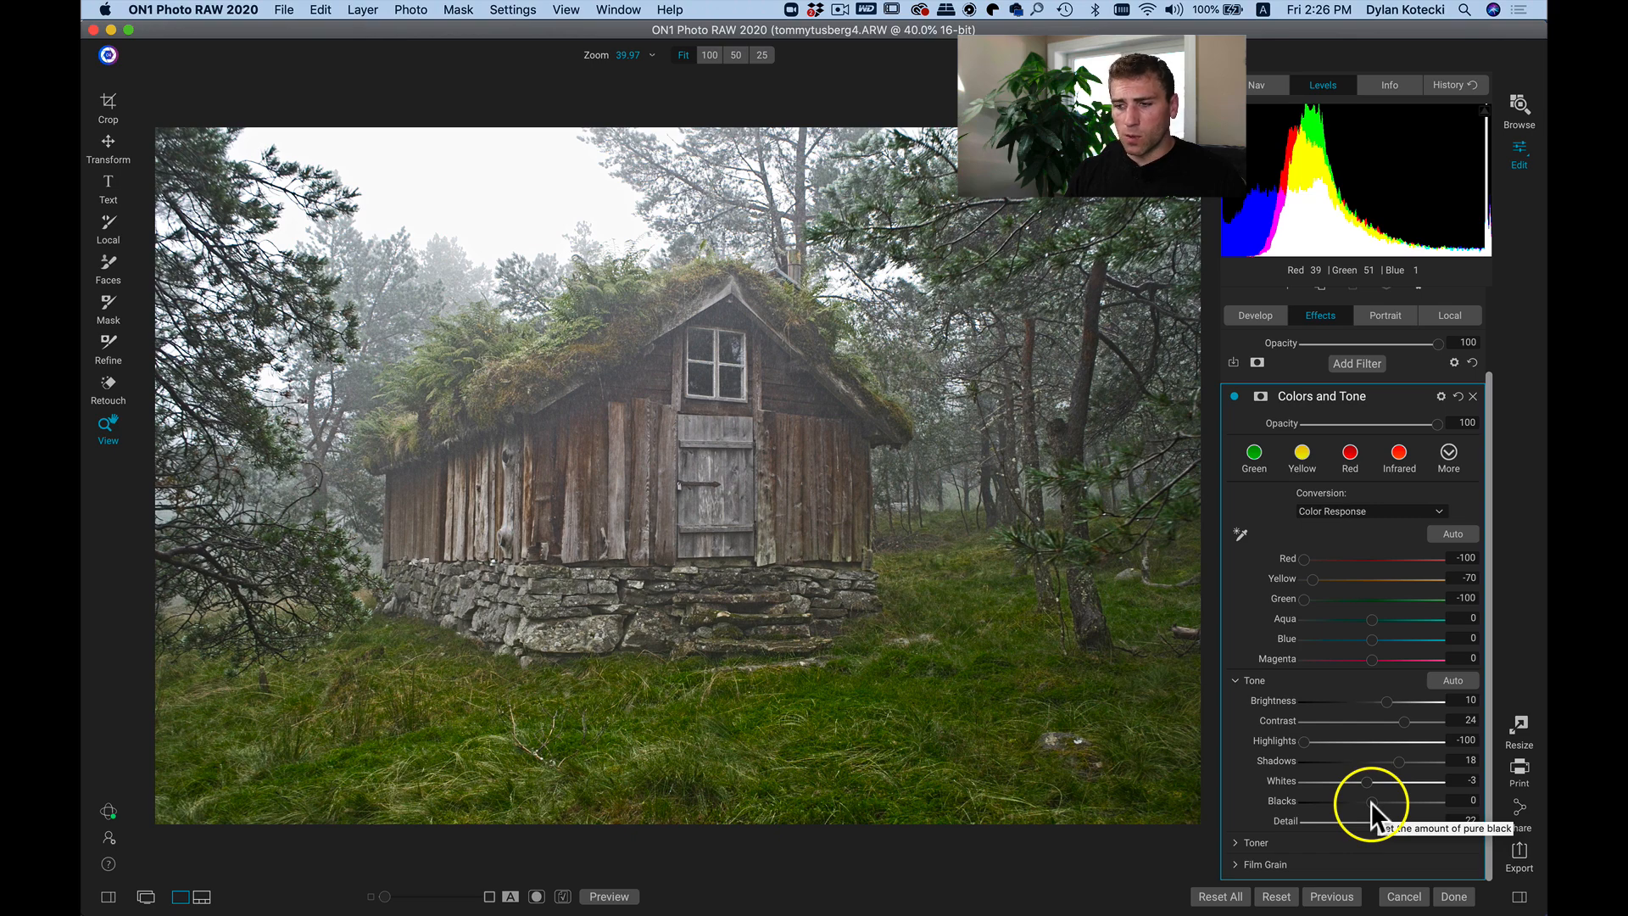
# Set the filter's shadows to 11 and test the overall effects and filter opacity, leaving both at 100.
pyautogui.moveTo(1399, 762)
pyautogui.mouseDown()
pyautogui.moveTo(1426, 761)
pyautogui.moveTo(1392, 760)
pyautogui.mouseUp()
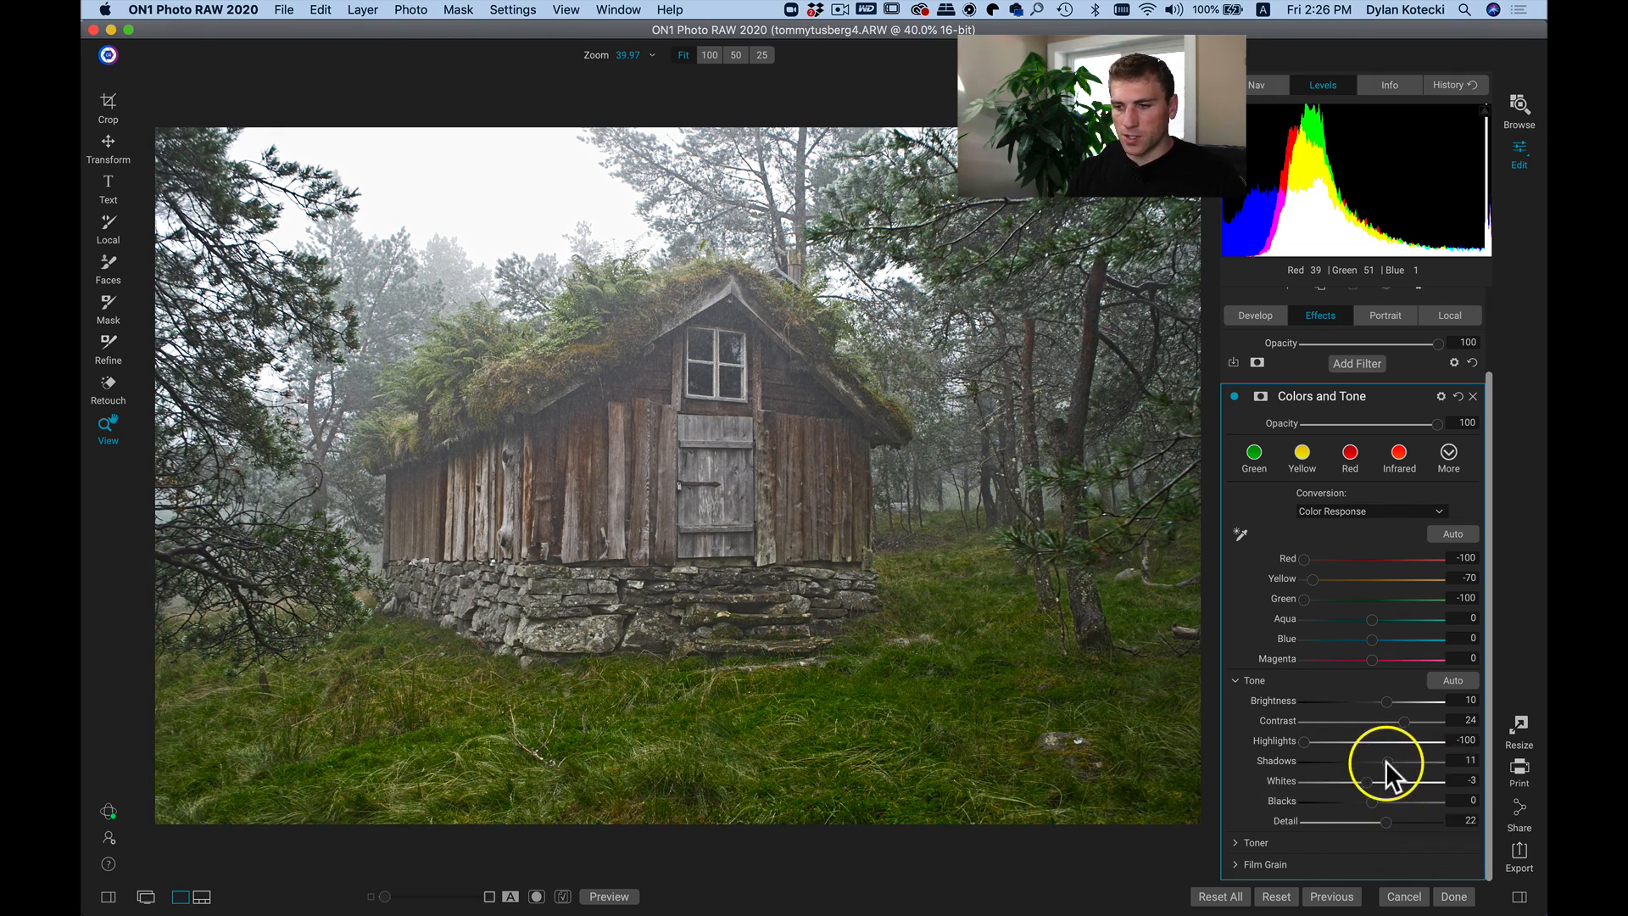
pyautogui.scroll(2, 1408, 704)
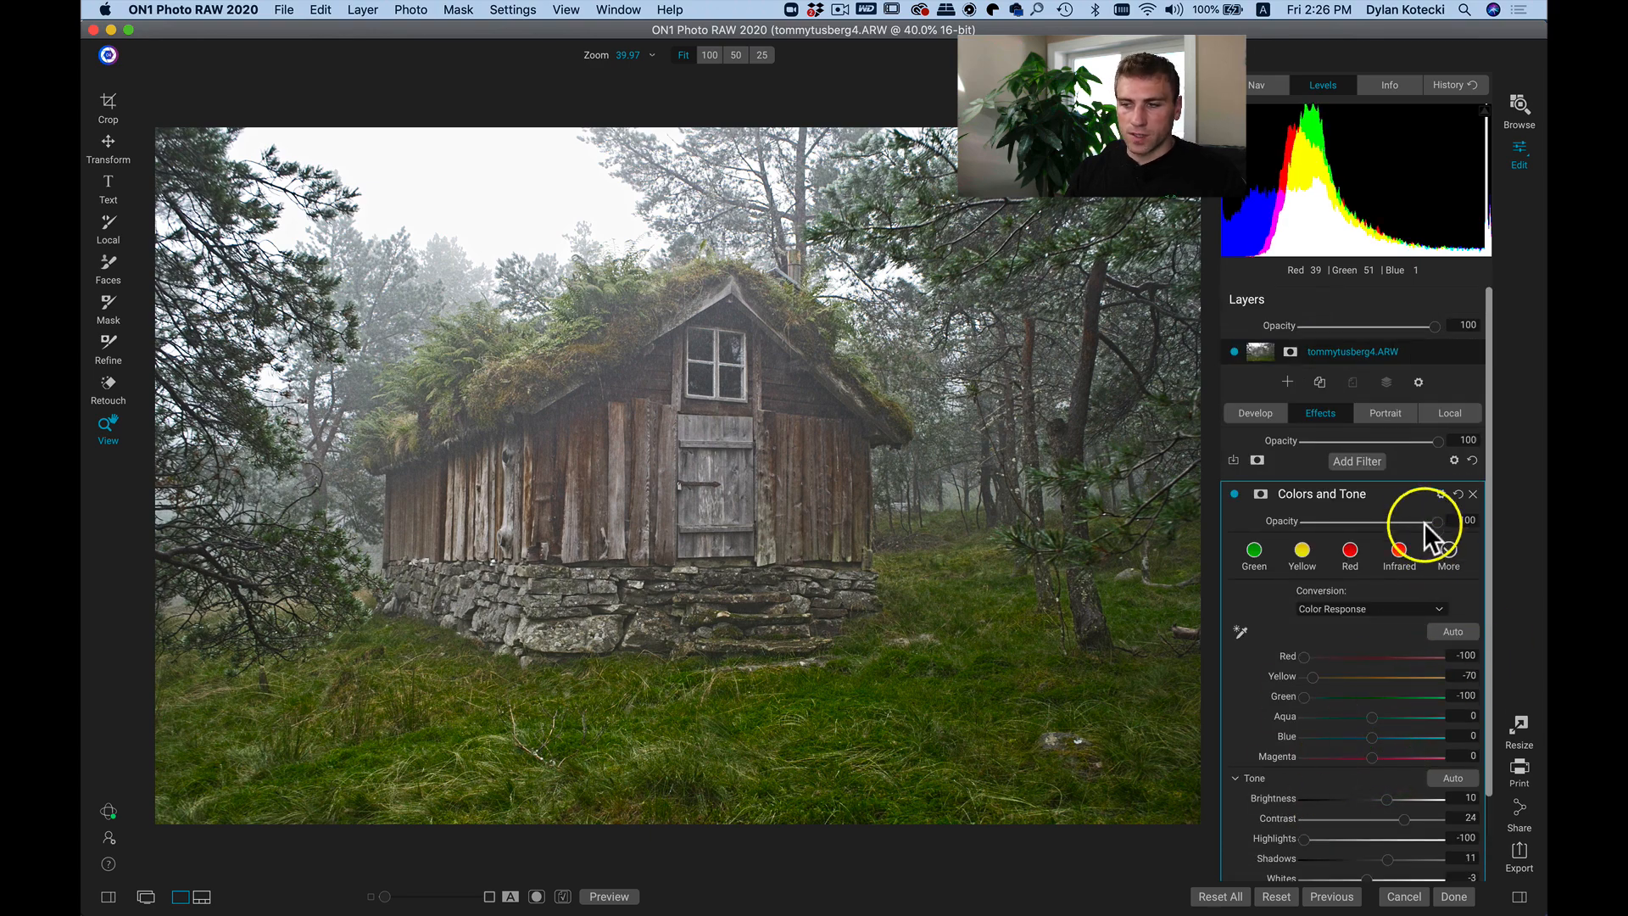
pyautogui.moveTo(1433, 441); pyautogui.dragTo(1543, 460)
pyautogui.moveTo(1416, 521); pyautogui.dragTo(1499, 523)
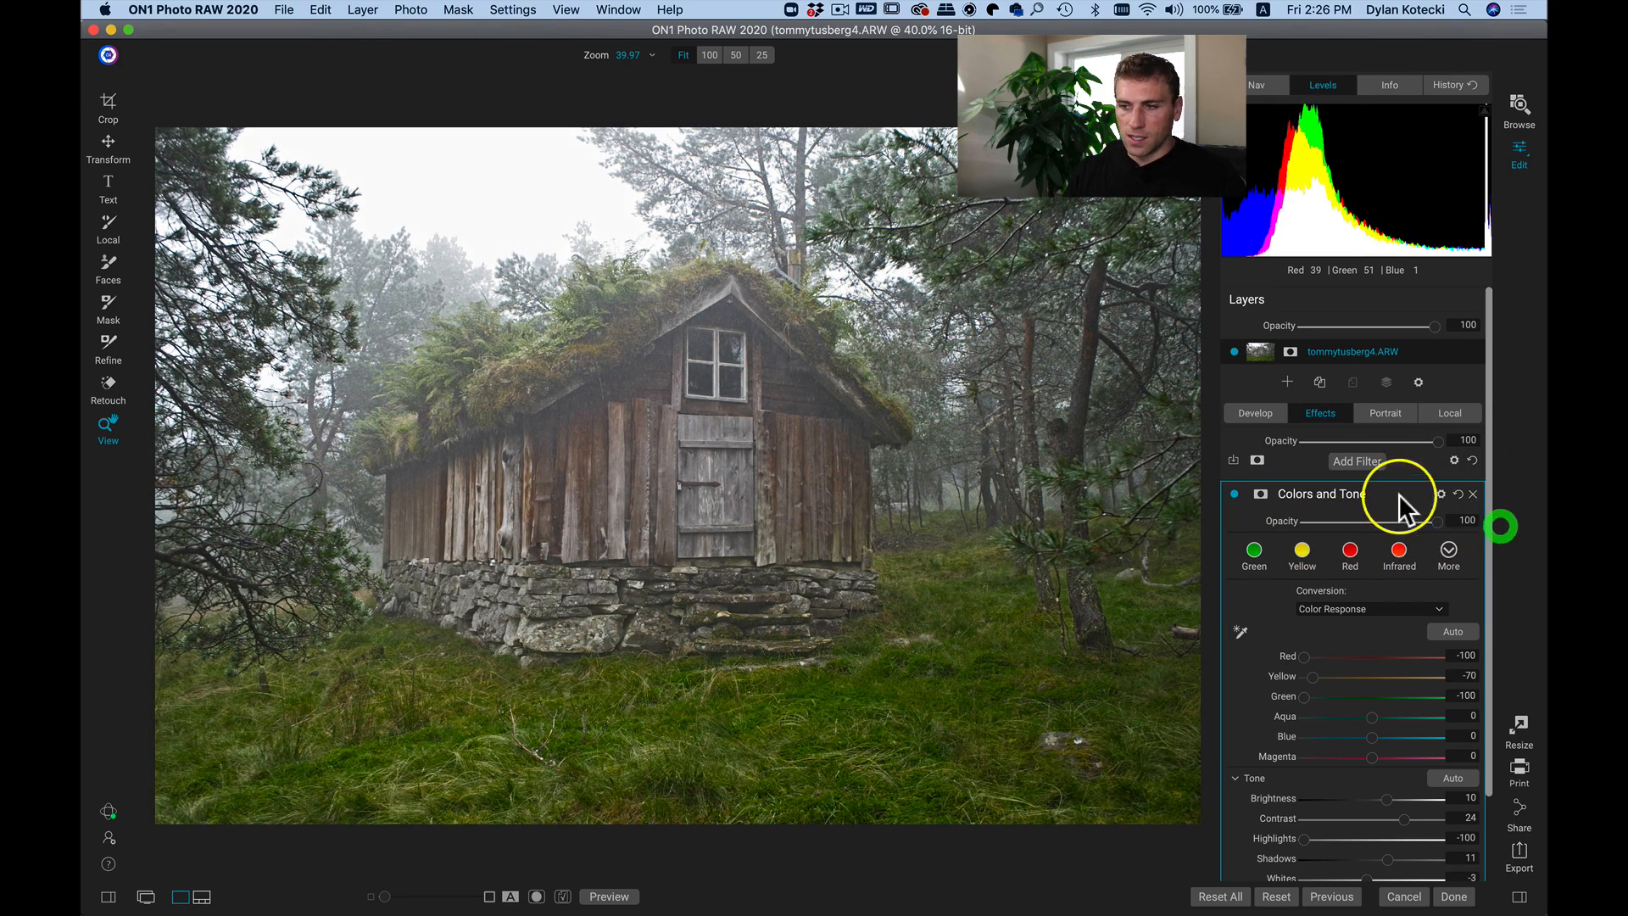
# Add a LUTs filter with the Branagh style to the cabin photo and compare the result with the original.
pyautogui.click(1359, 461)
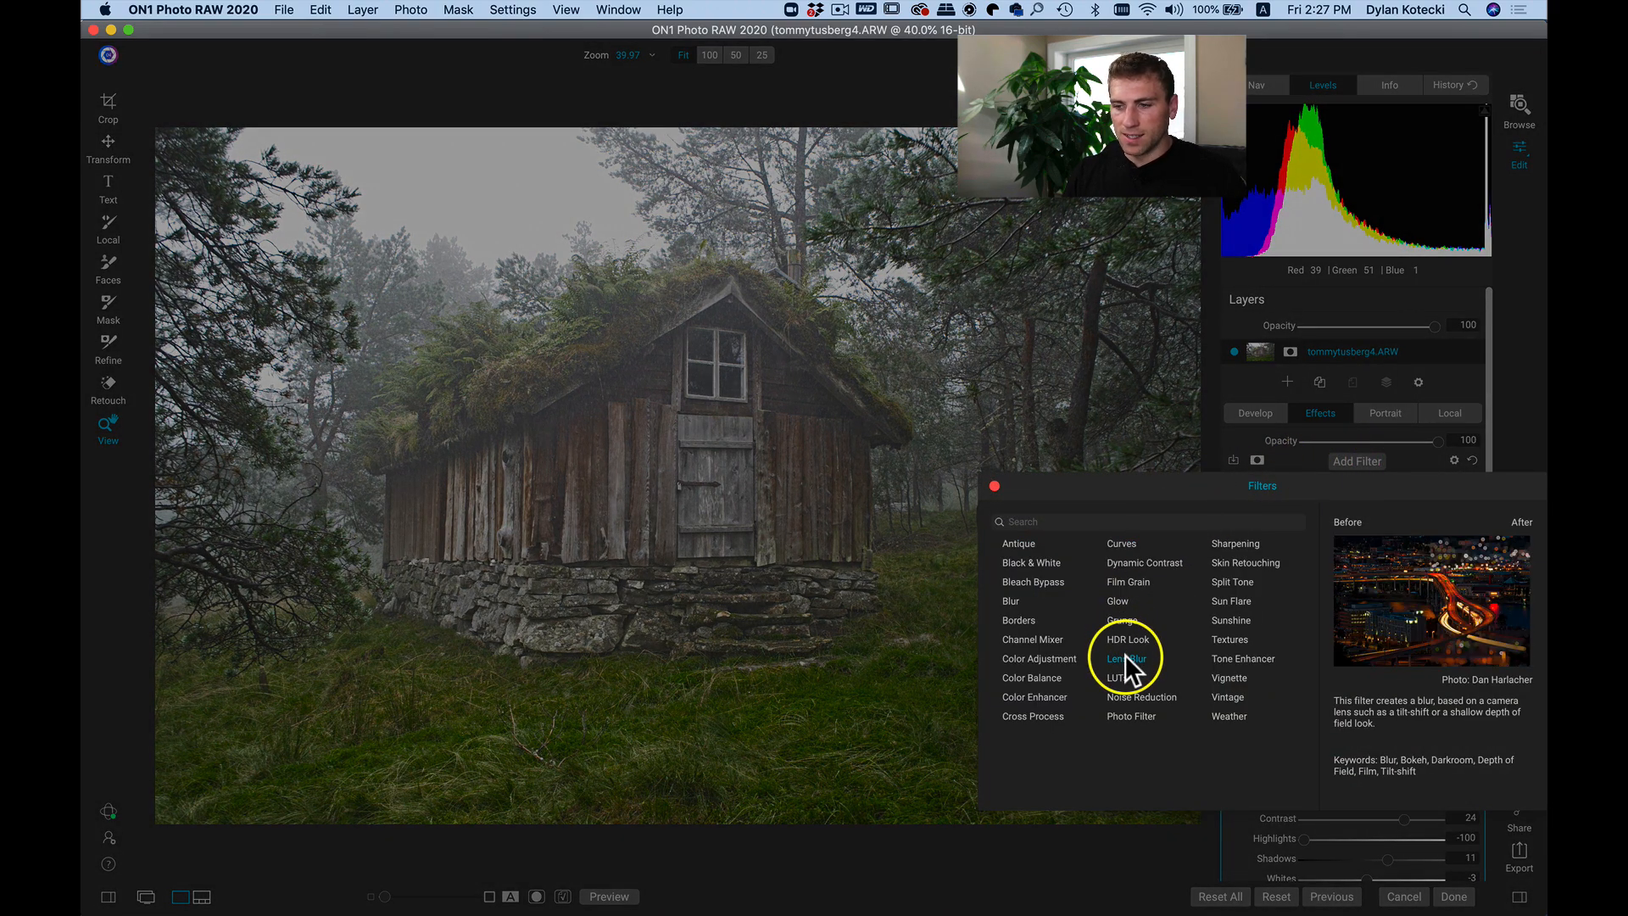
pyautogui.click(1119, 680)
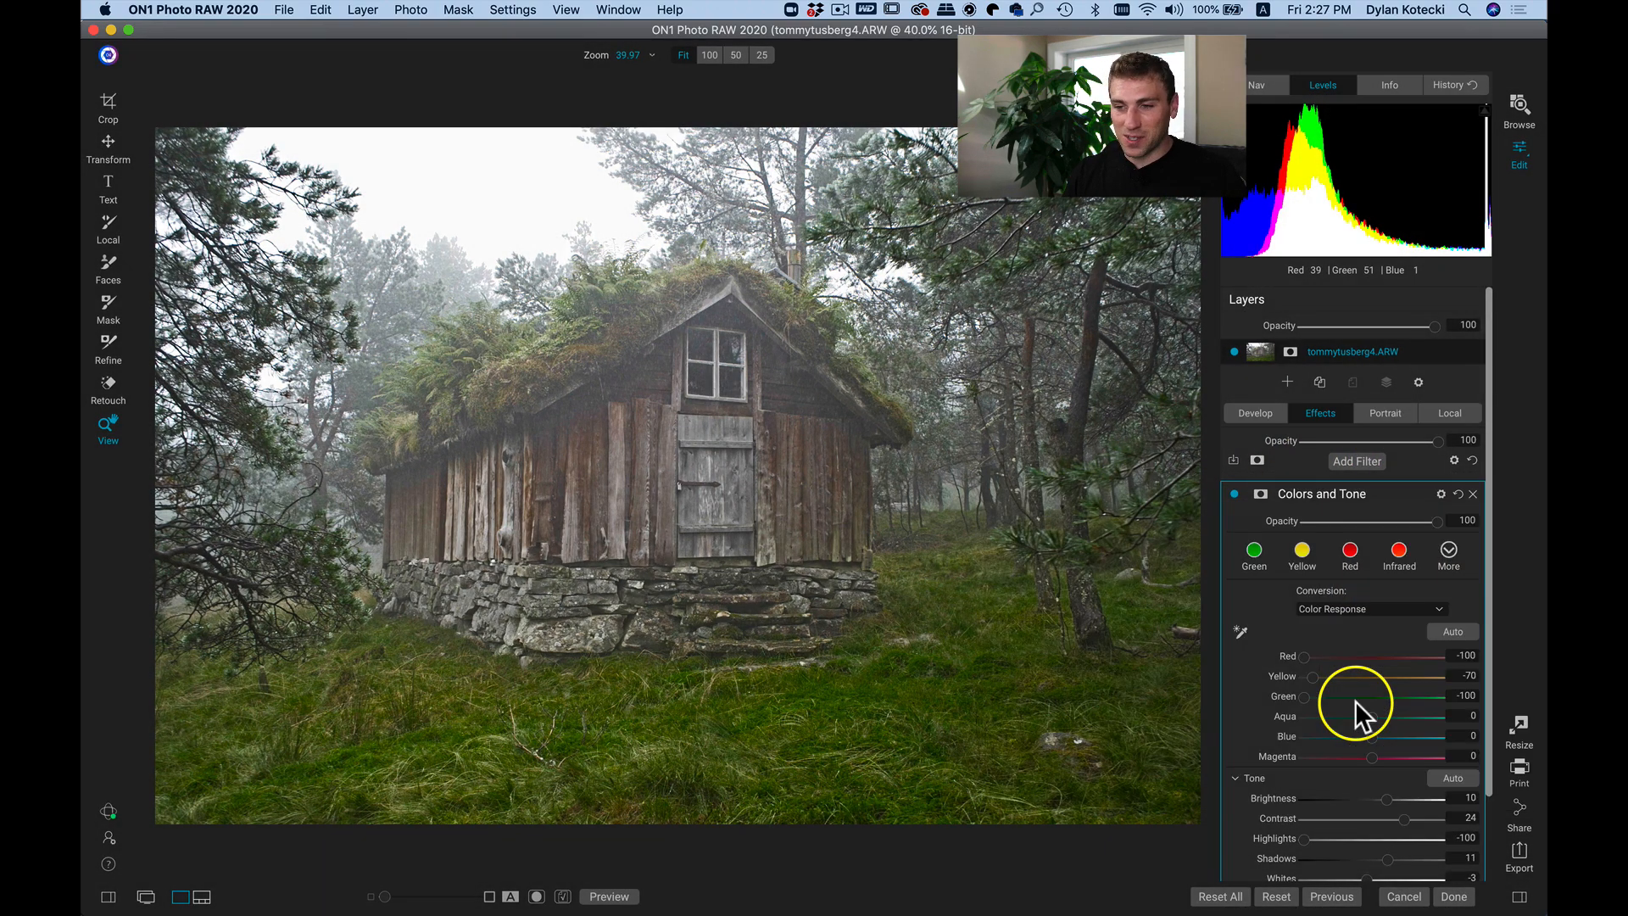
pyautogui.click(1422, 551)
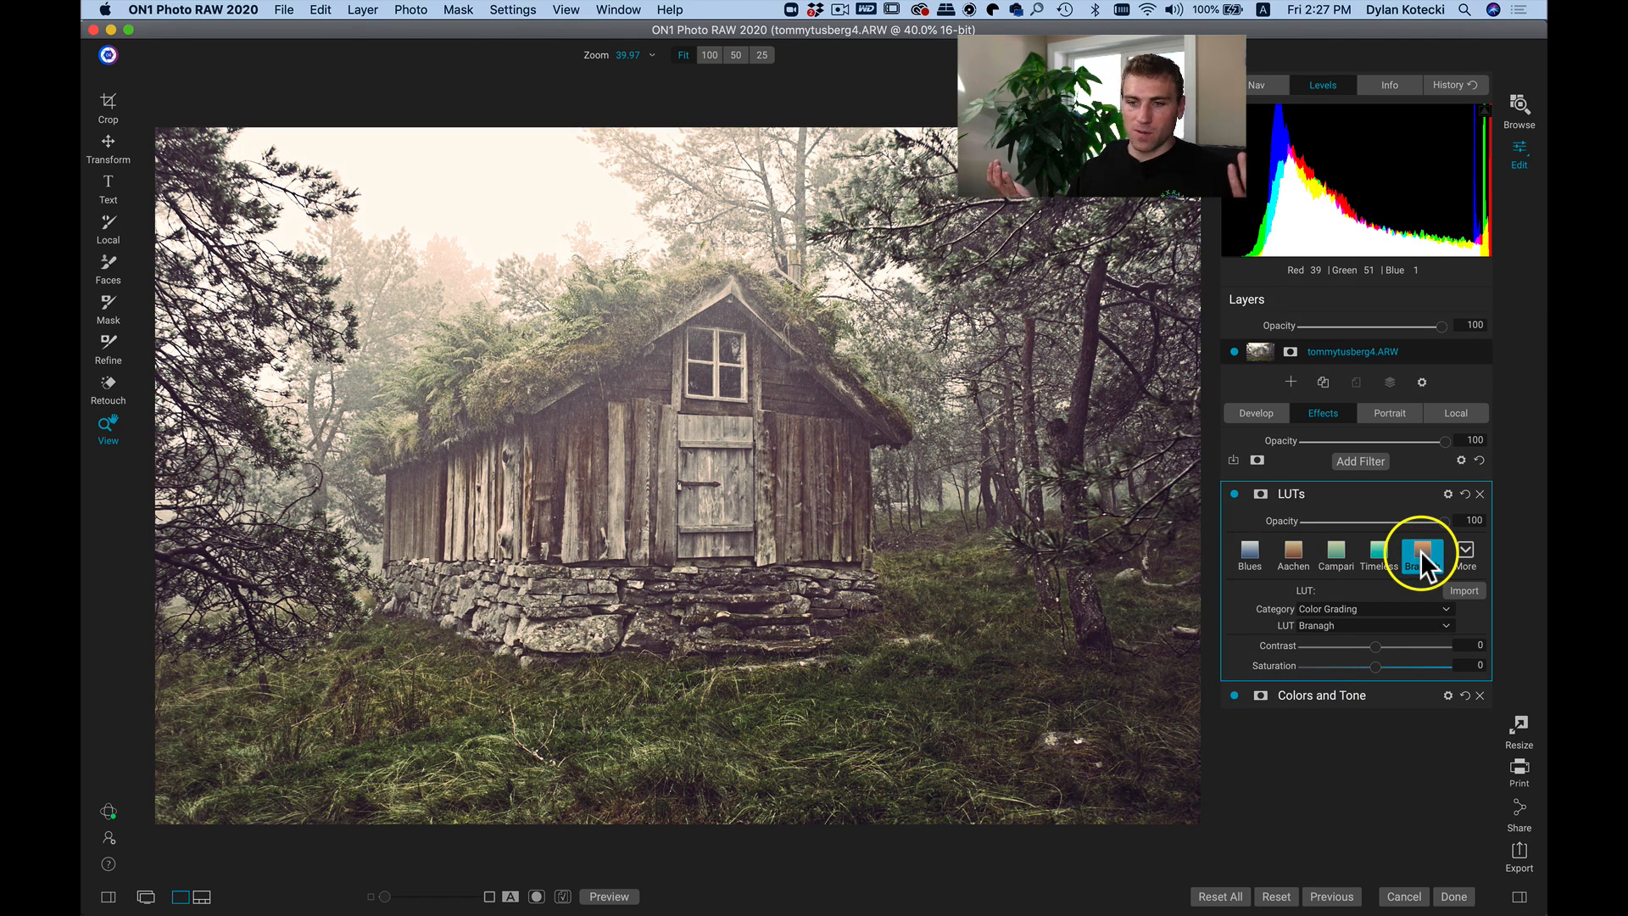
pyautogui.press('super+p')
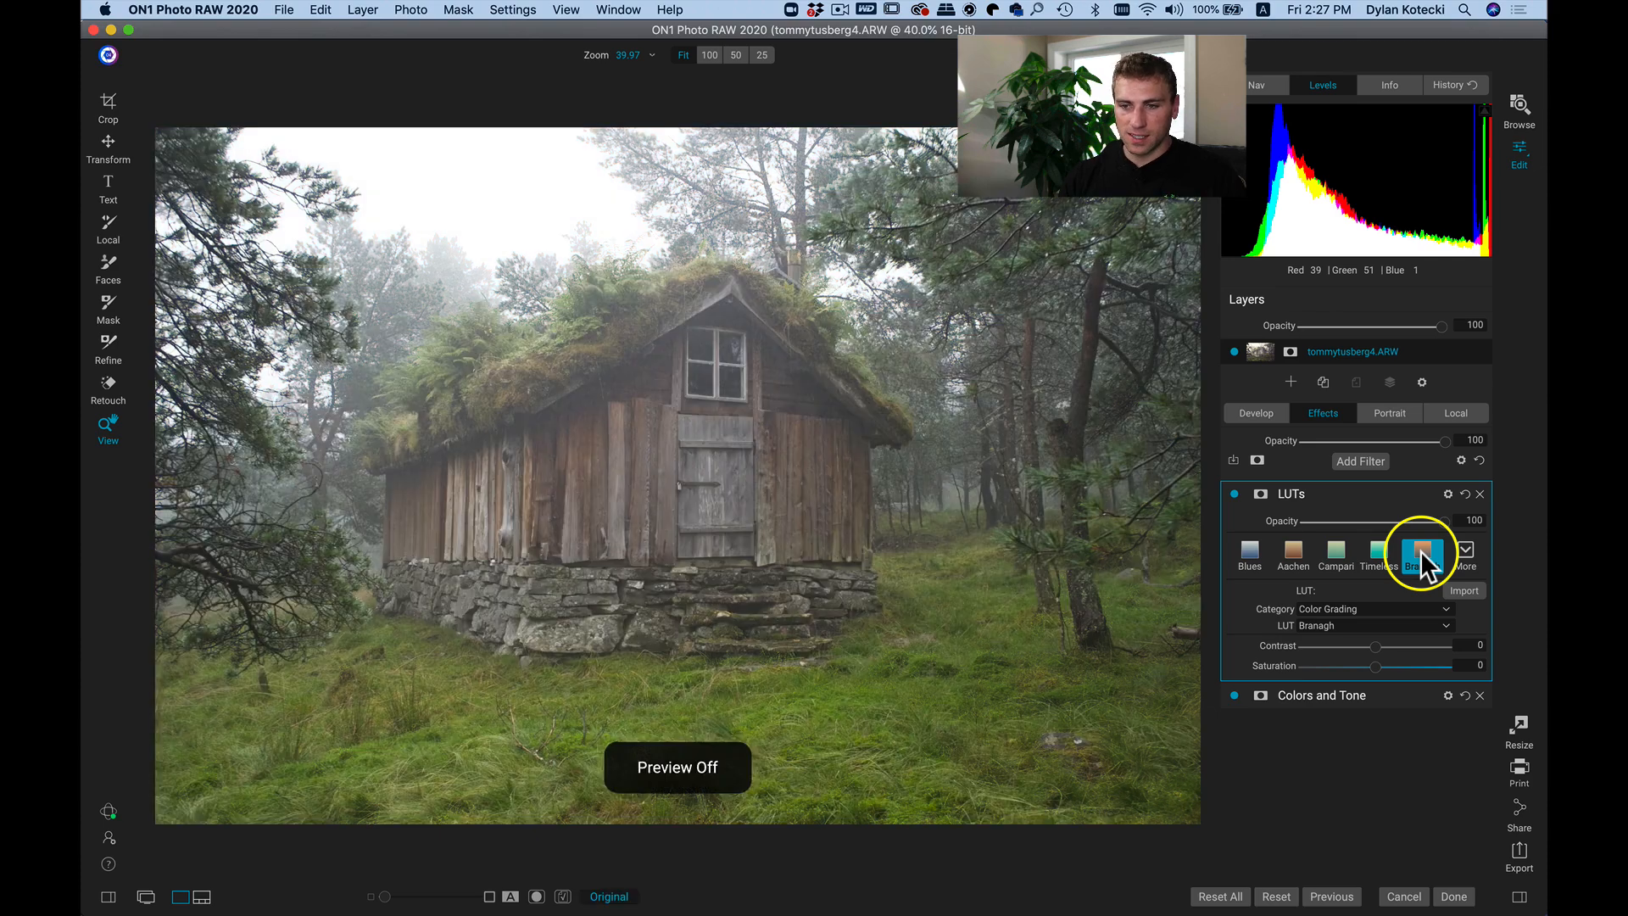
pyautogui.press('super+p')
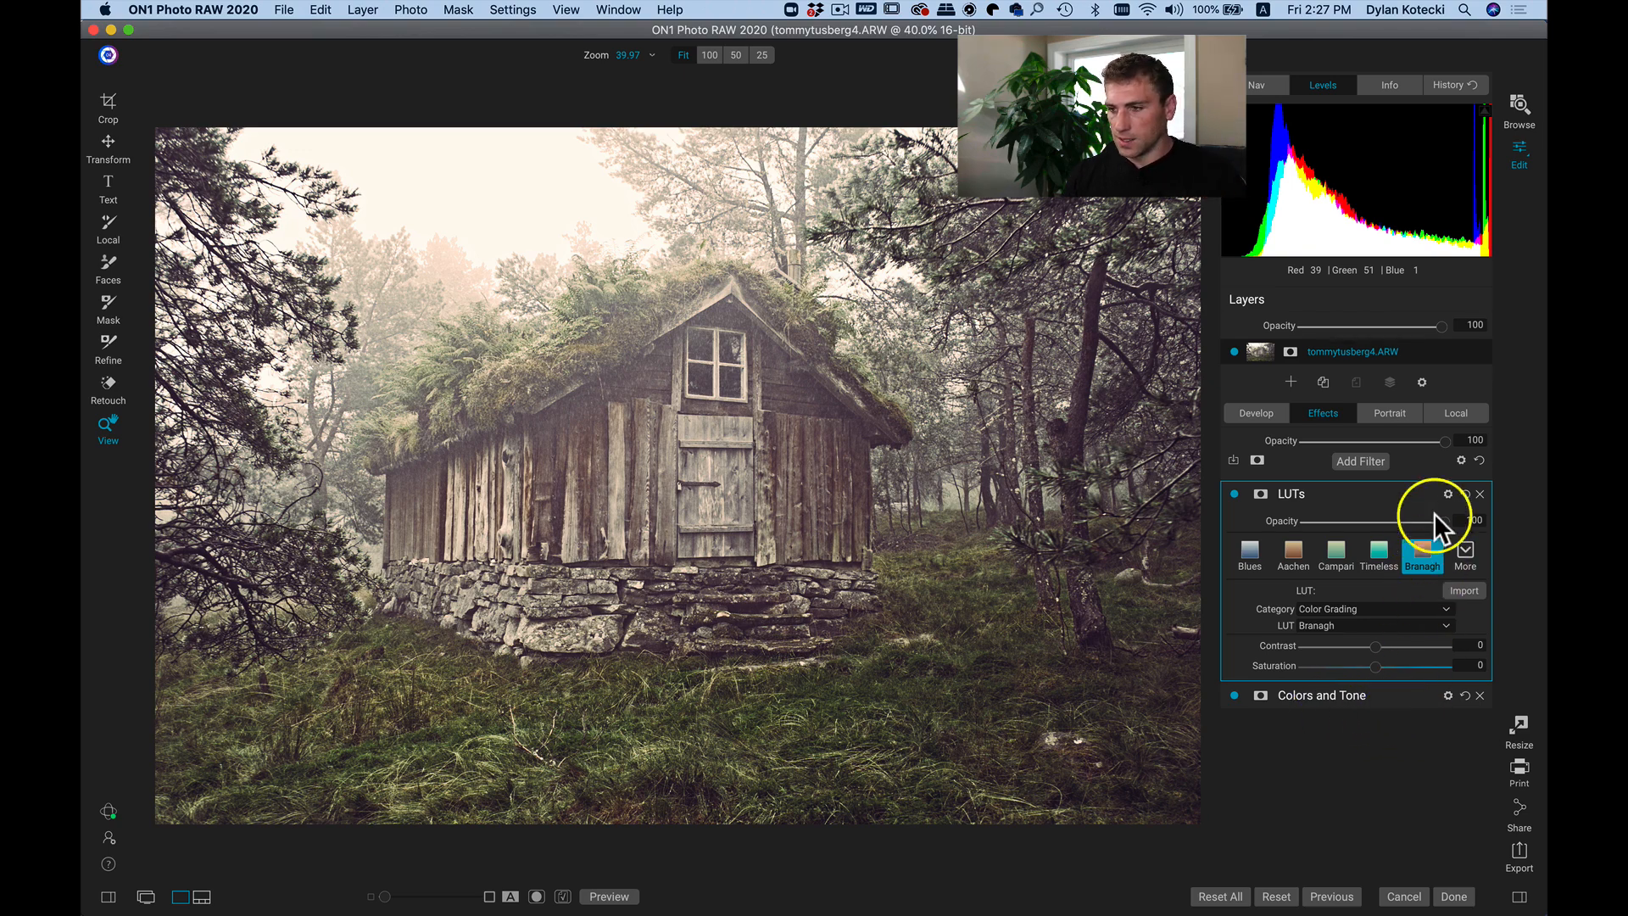
# Try a lower overall effects opacity, restore it to 100, and preview the original cabin photo.
pyautogui.moveTo(1446, 441); pyautogui.dragTo(1383, 451)
pyautogui.click(1482, 463)
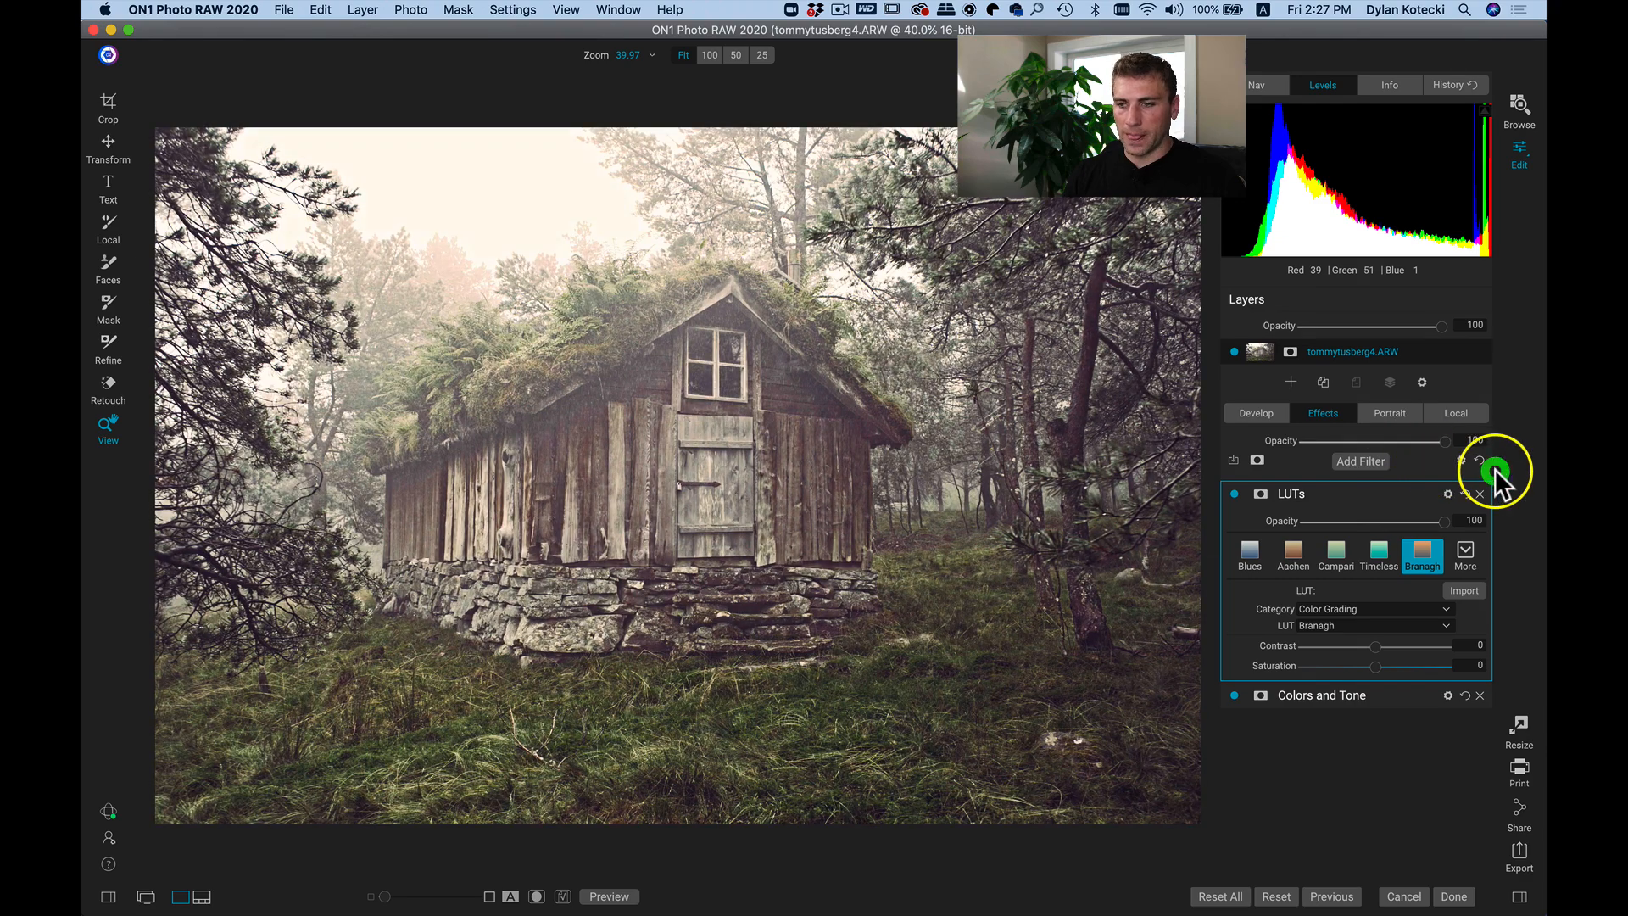
pyautogui.press('\\')
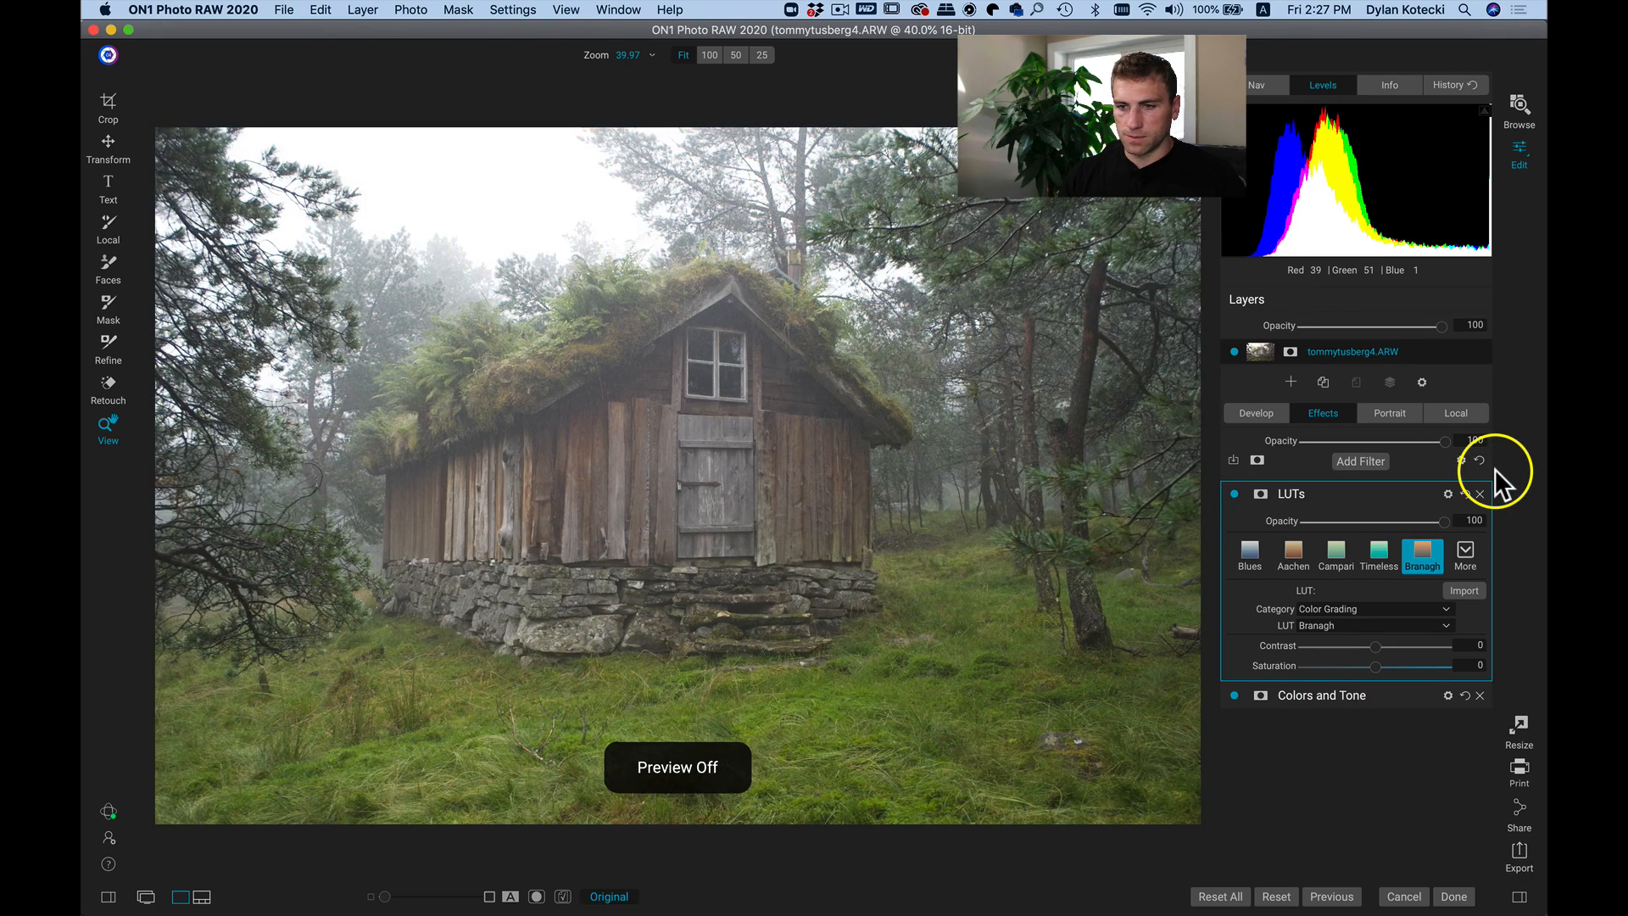
# Set the overall effects' blending mode to Luminosity and compare the cabin photo with the original.
pyautogui.press('\\')
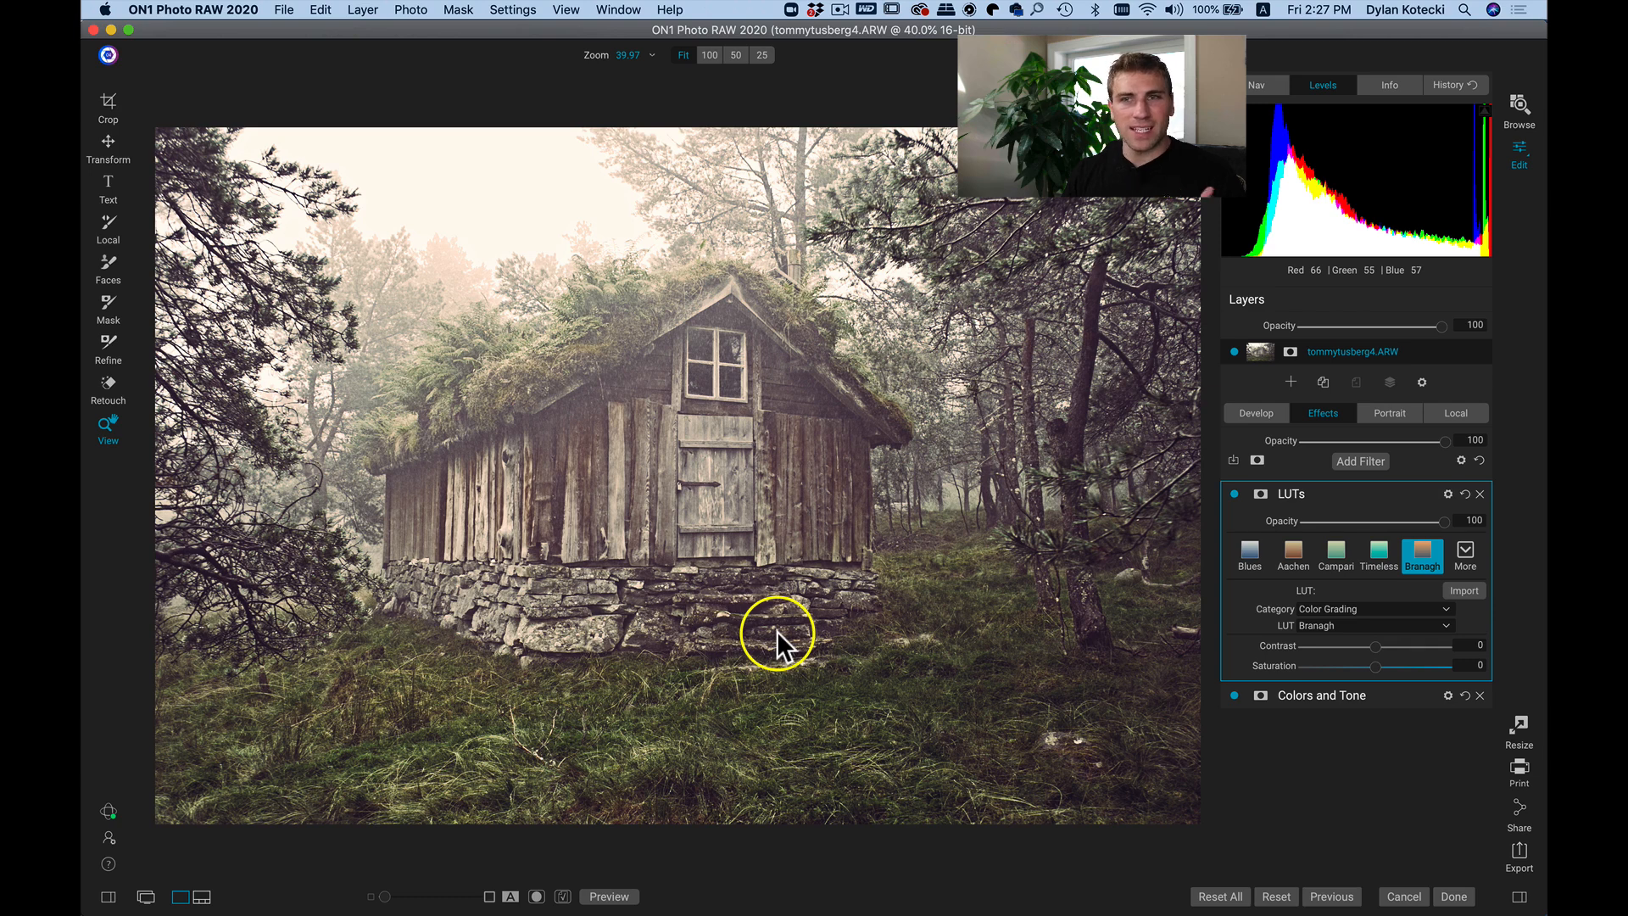
pyautogui.click(1460, 460)
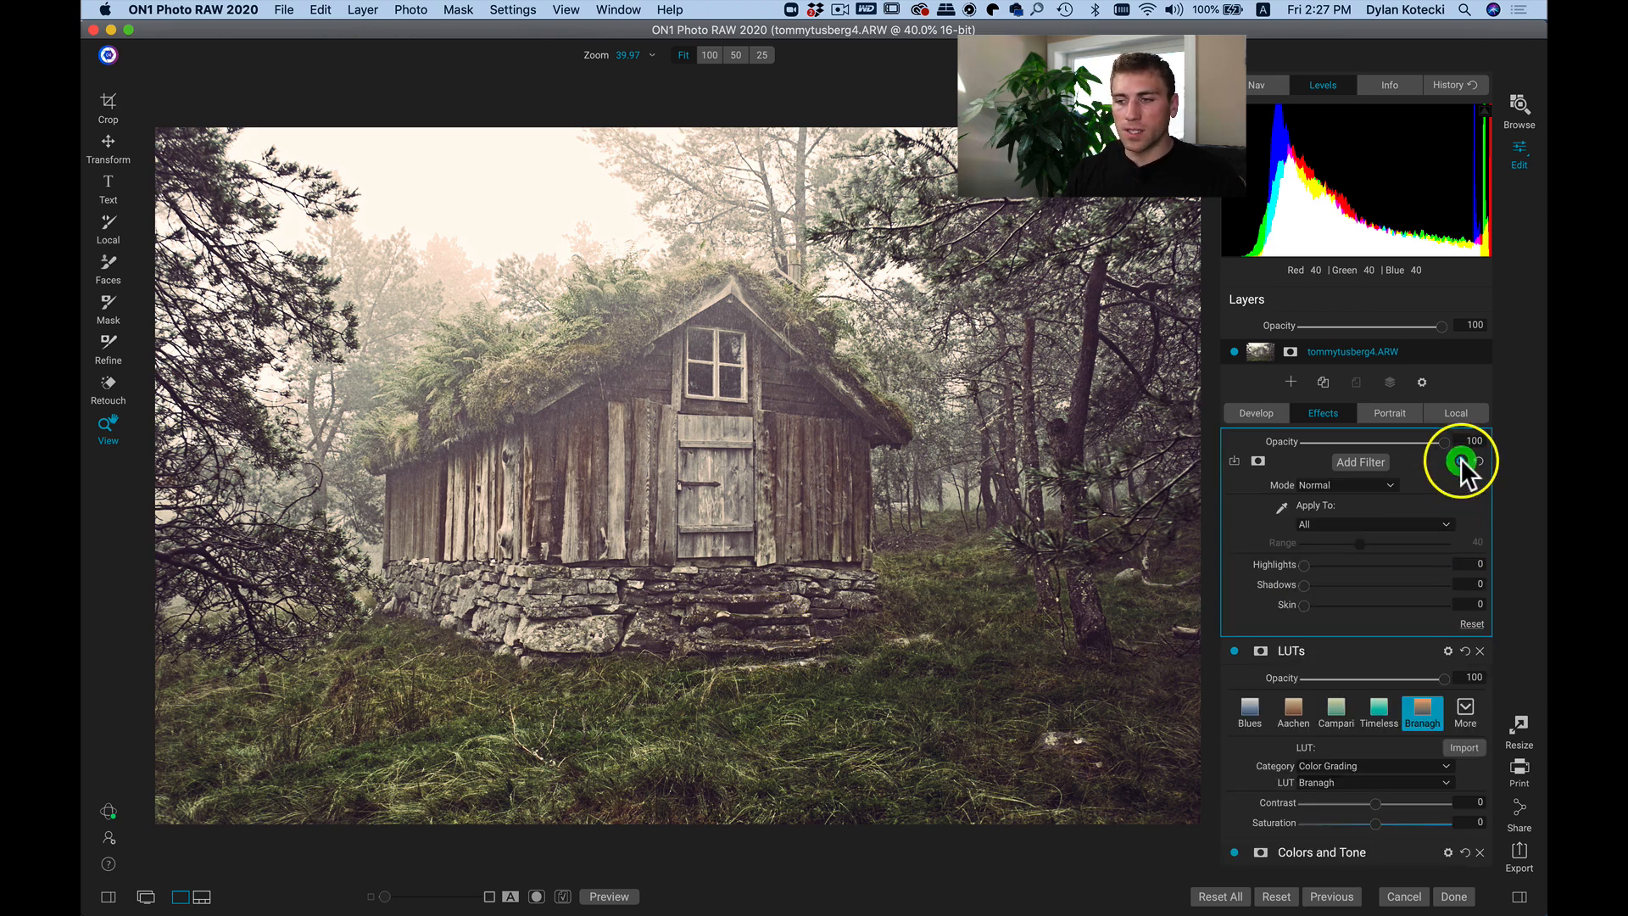
pyautogui.click(1334, 483)
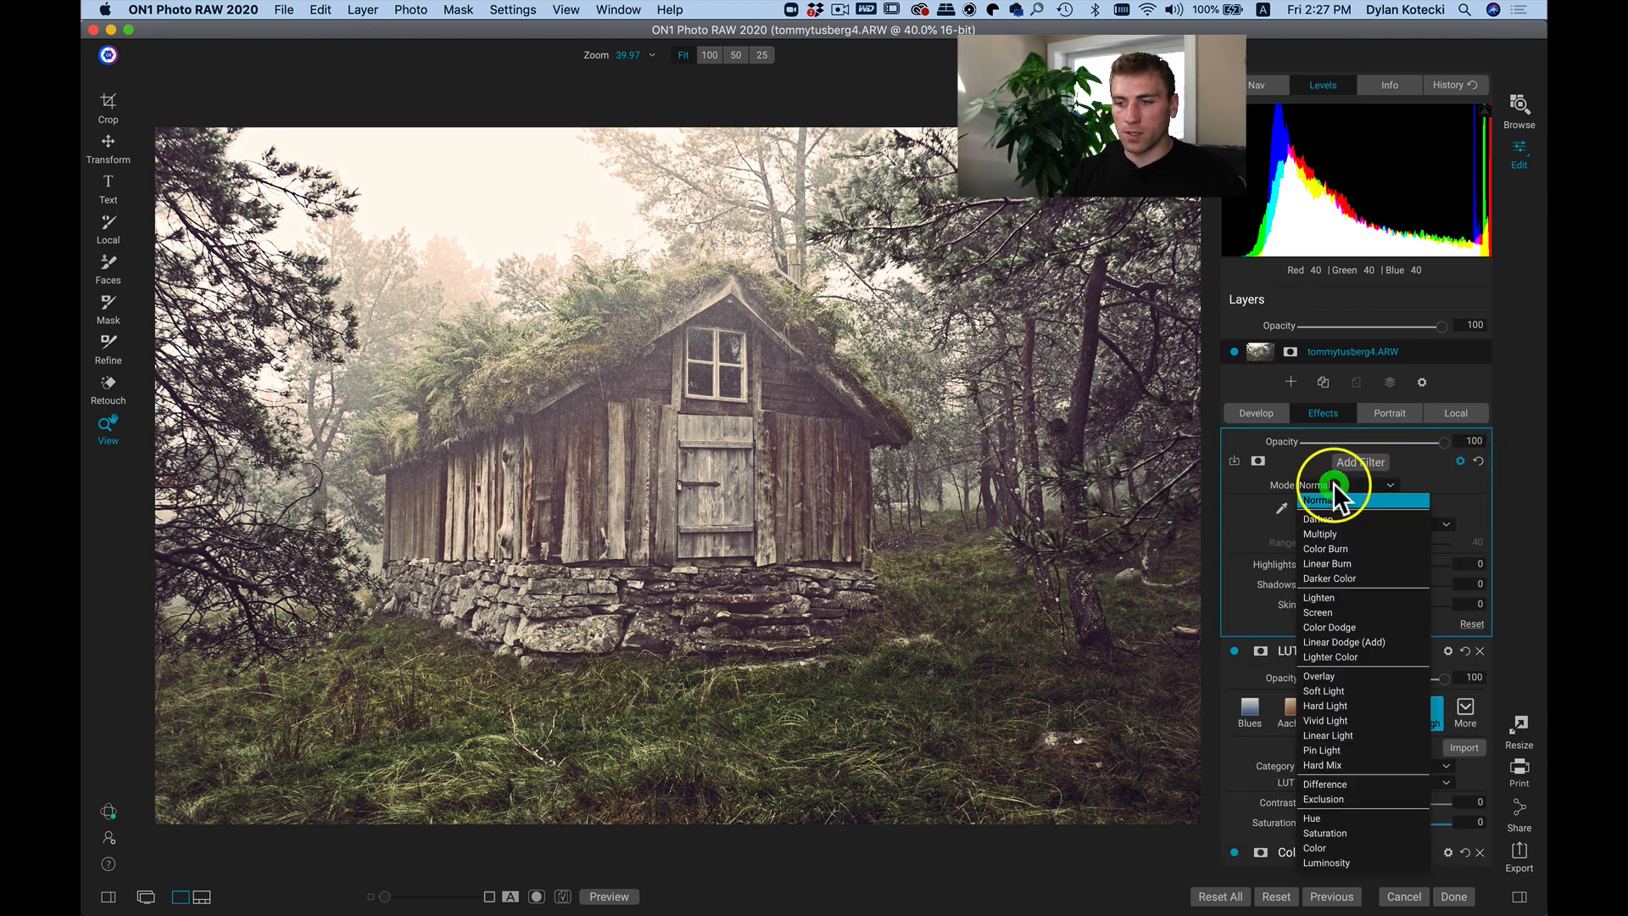
pyautogui.click(1313, 862)
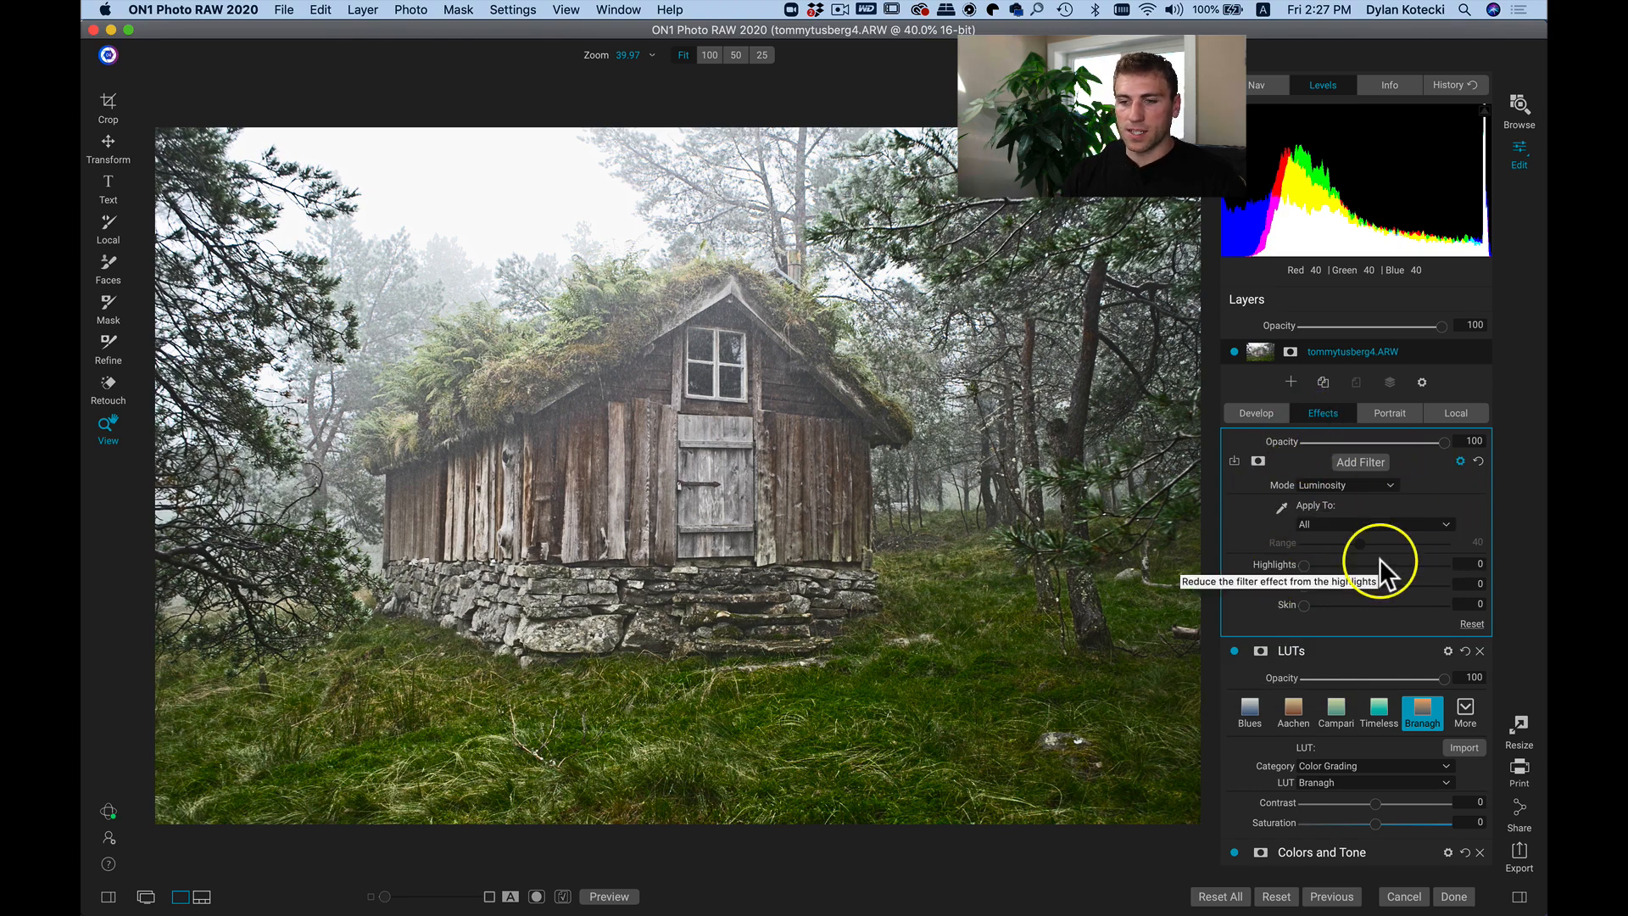
pyautogui.press('\\')
pyautogui.press('\\')
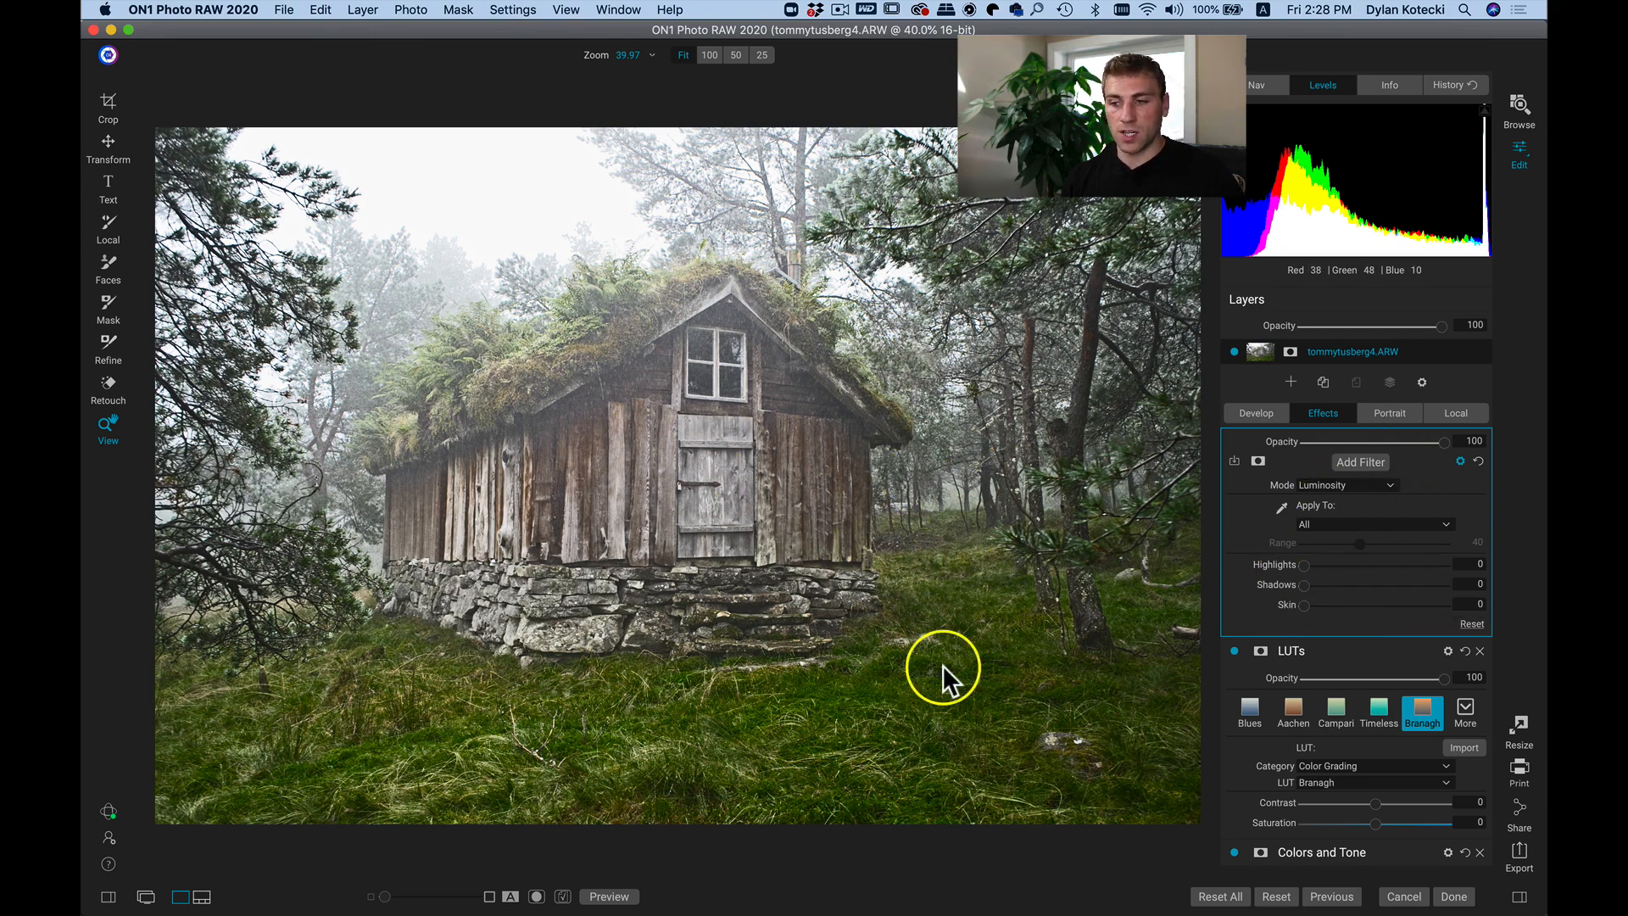
# Mask the overall effects with a diagonal gradient that hides them toward the photo's upper-left corner, and compare the result with the original.
pyautogui.click(1258, 460)
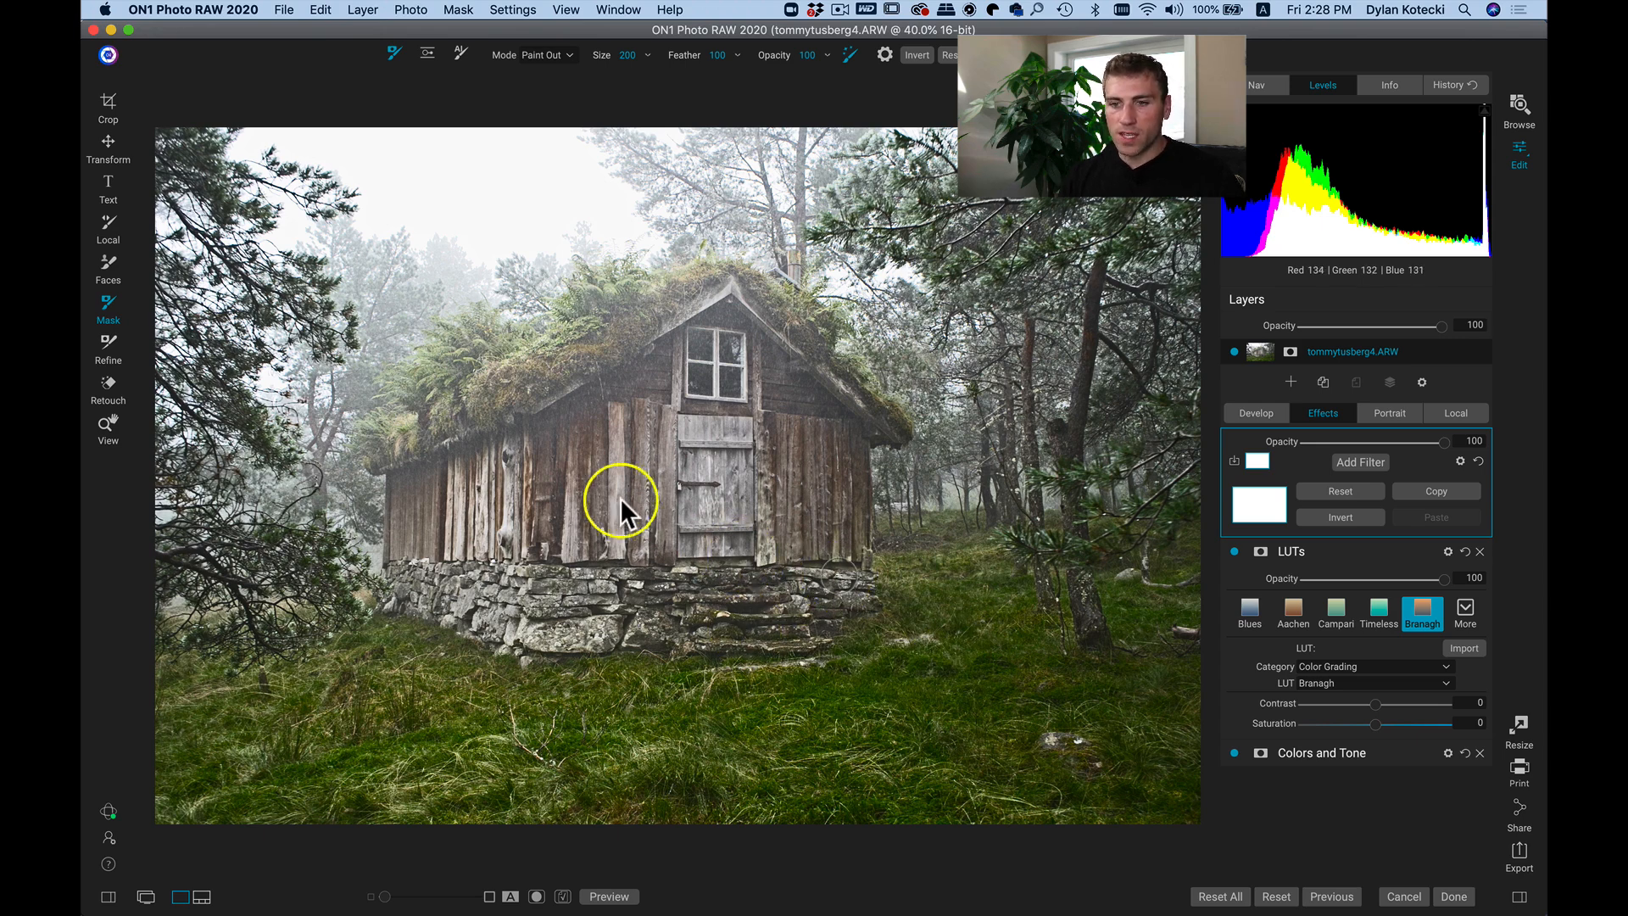
pyautogui.press('m')
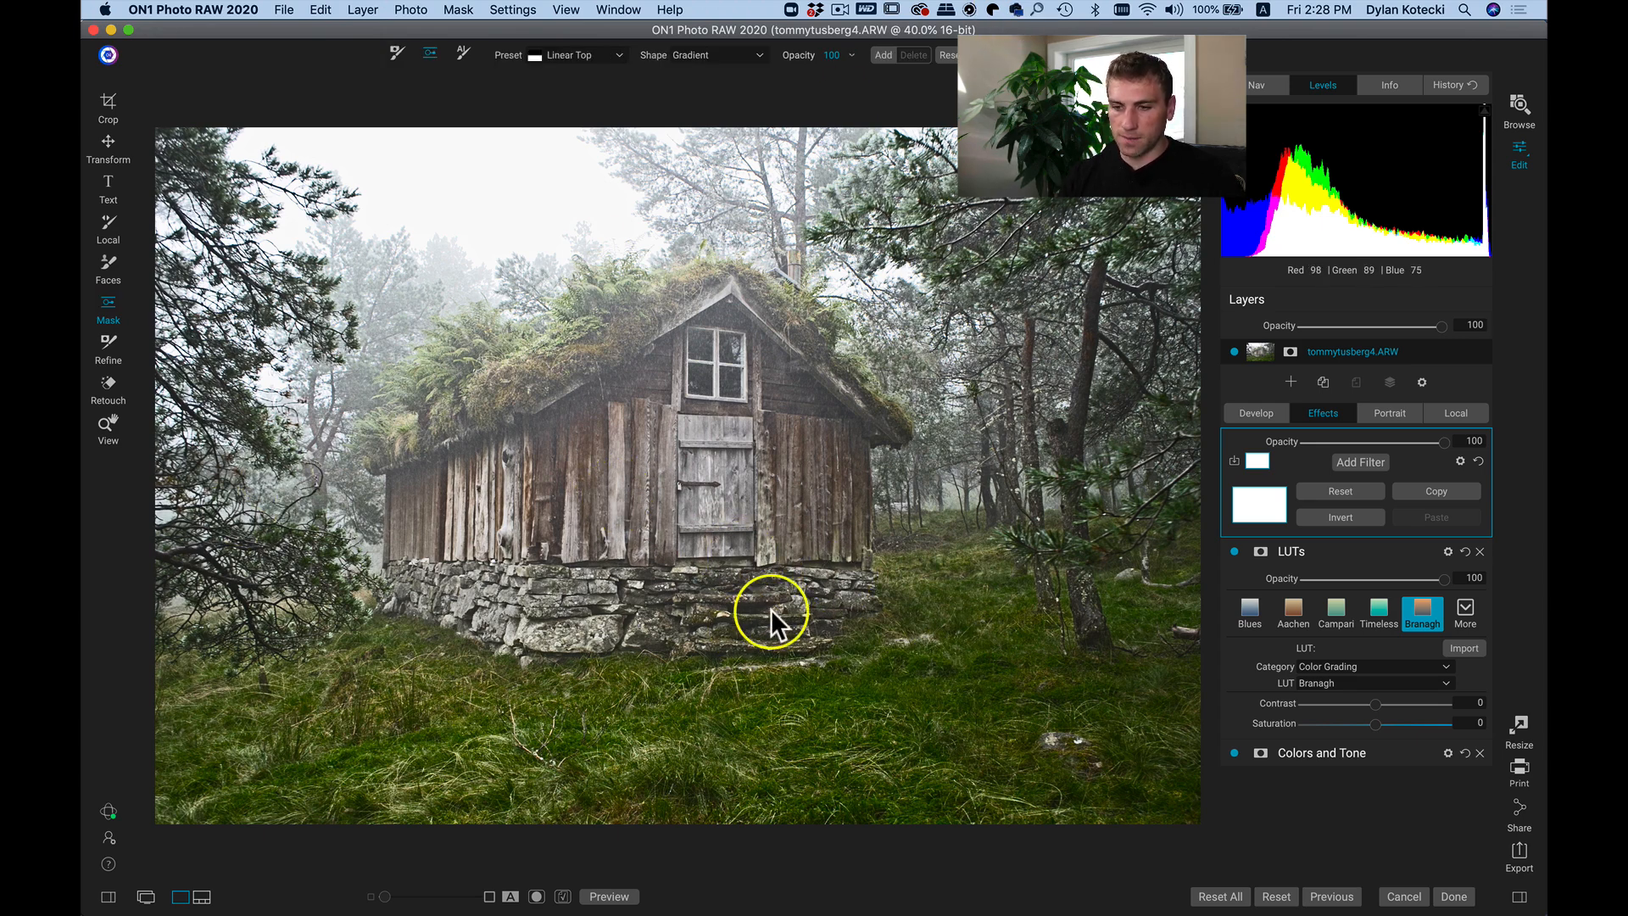
pyautogui.click(663, 558)
pyautogui.moveTo(720, 531); pyautogui.dragTo(721, 507)
pyautogui.moveTo(663, 552); pyautogui.dragTo(396, 259)
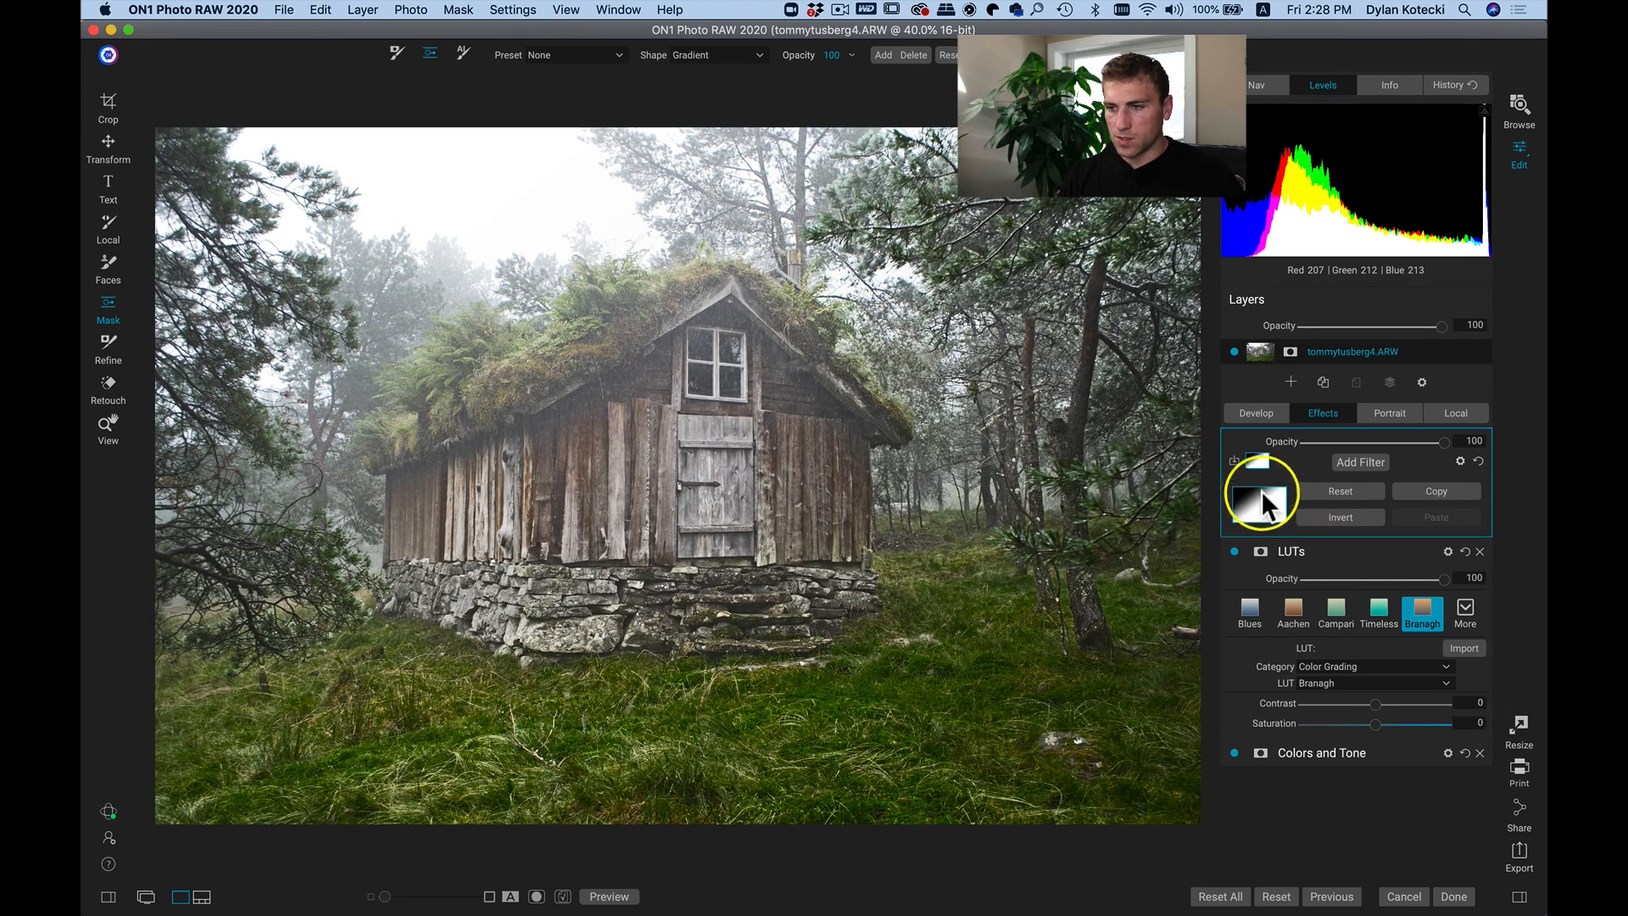
pyautogui.press('\\')
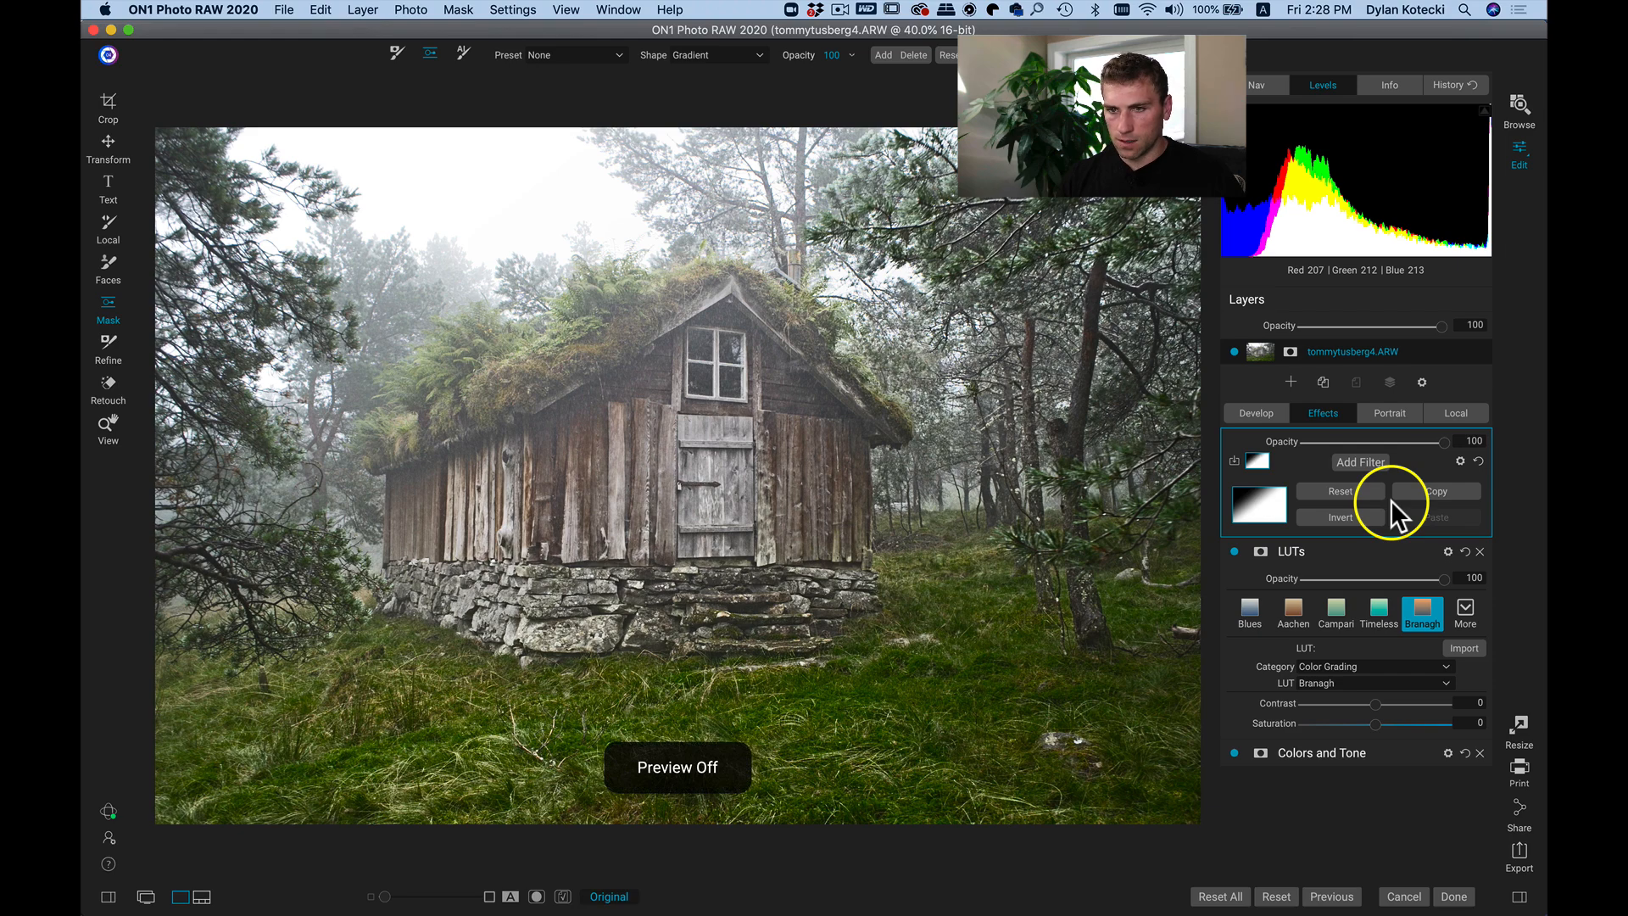
pyautogui.press('\\')
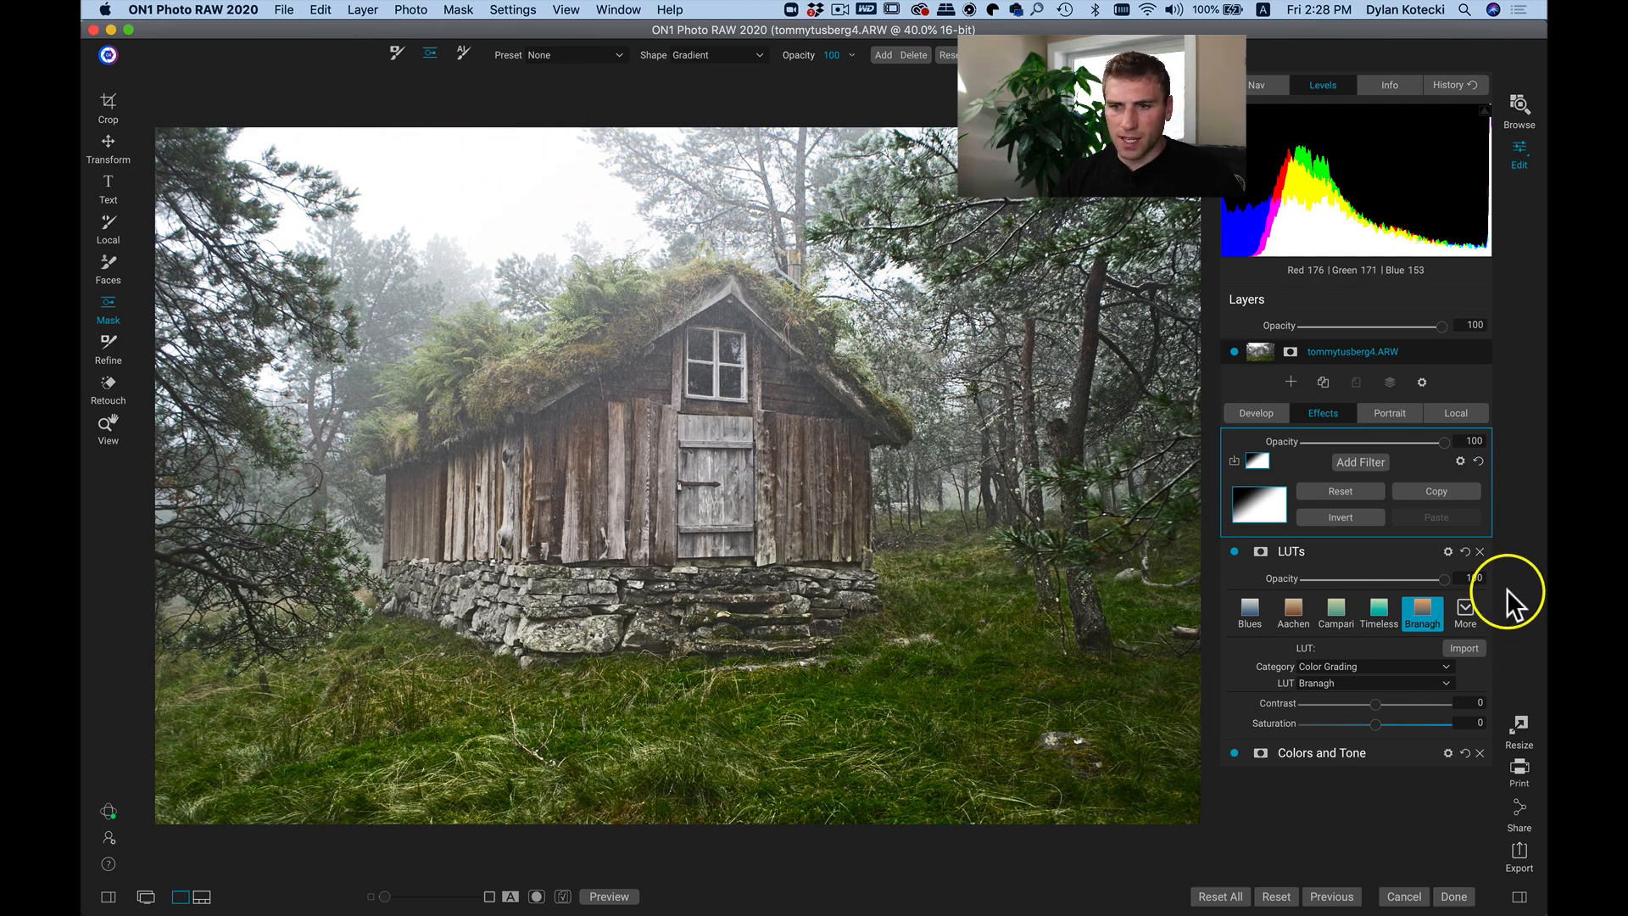
pyautogui.press('\\')
pyautogui.press('\\')
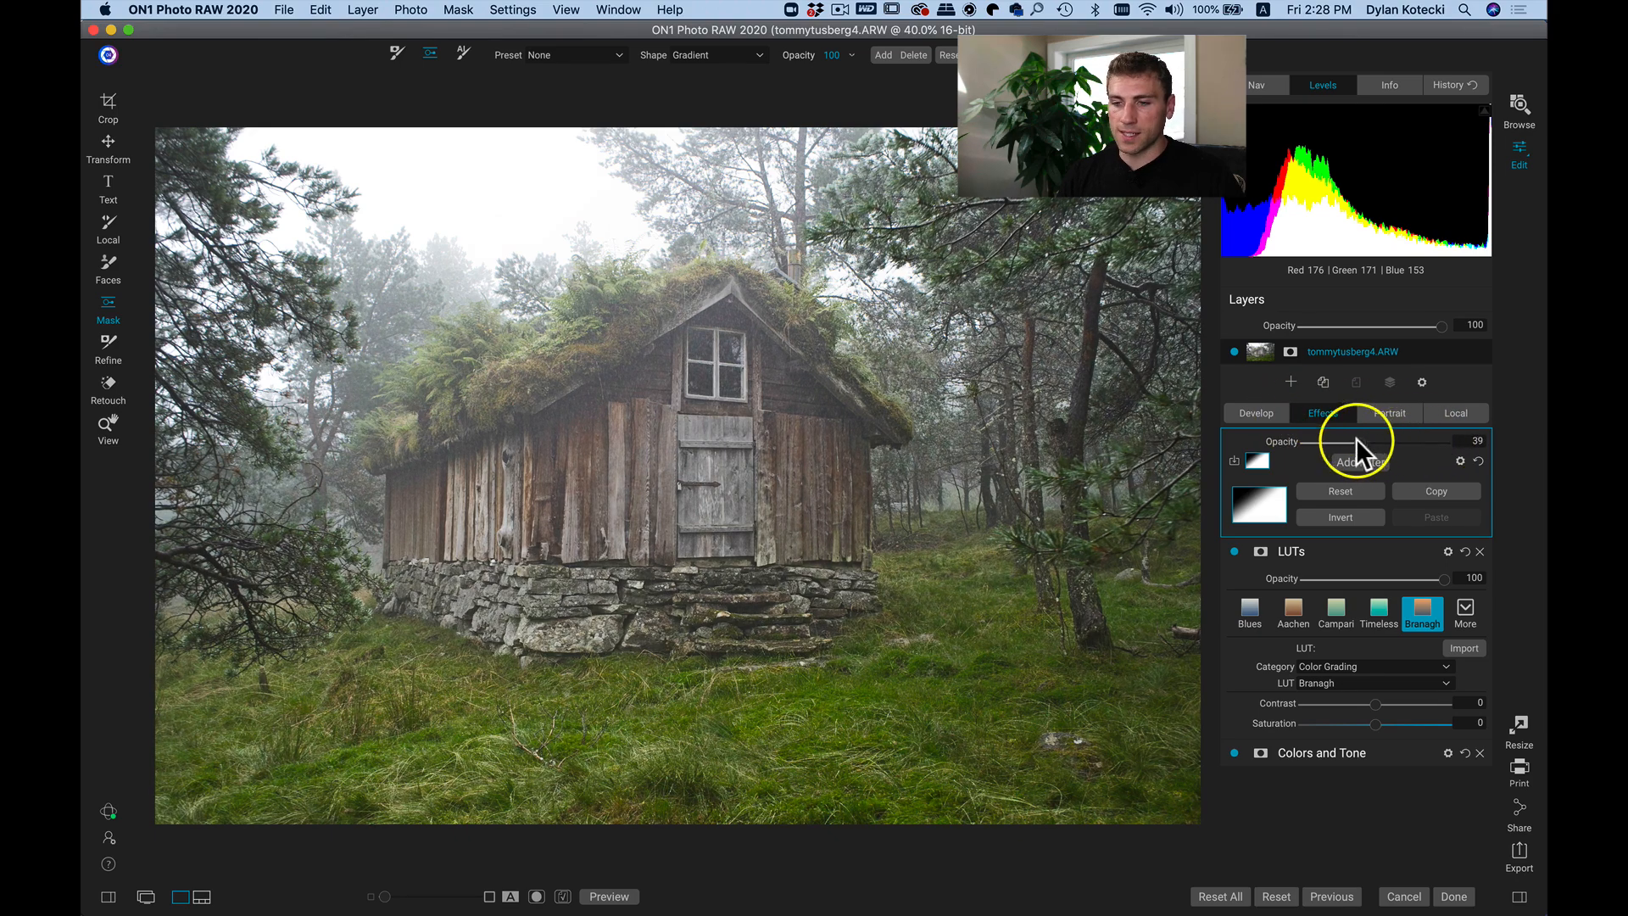
# Open the blending options for the overall effects.
pyautogui.click(1457, 460)
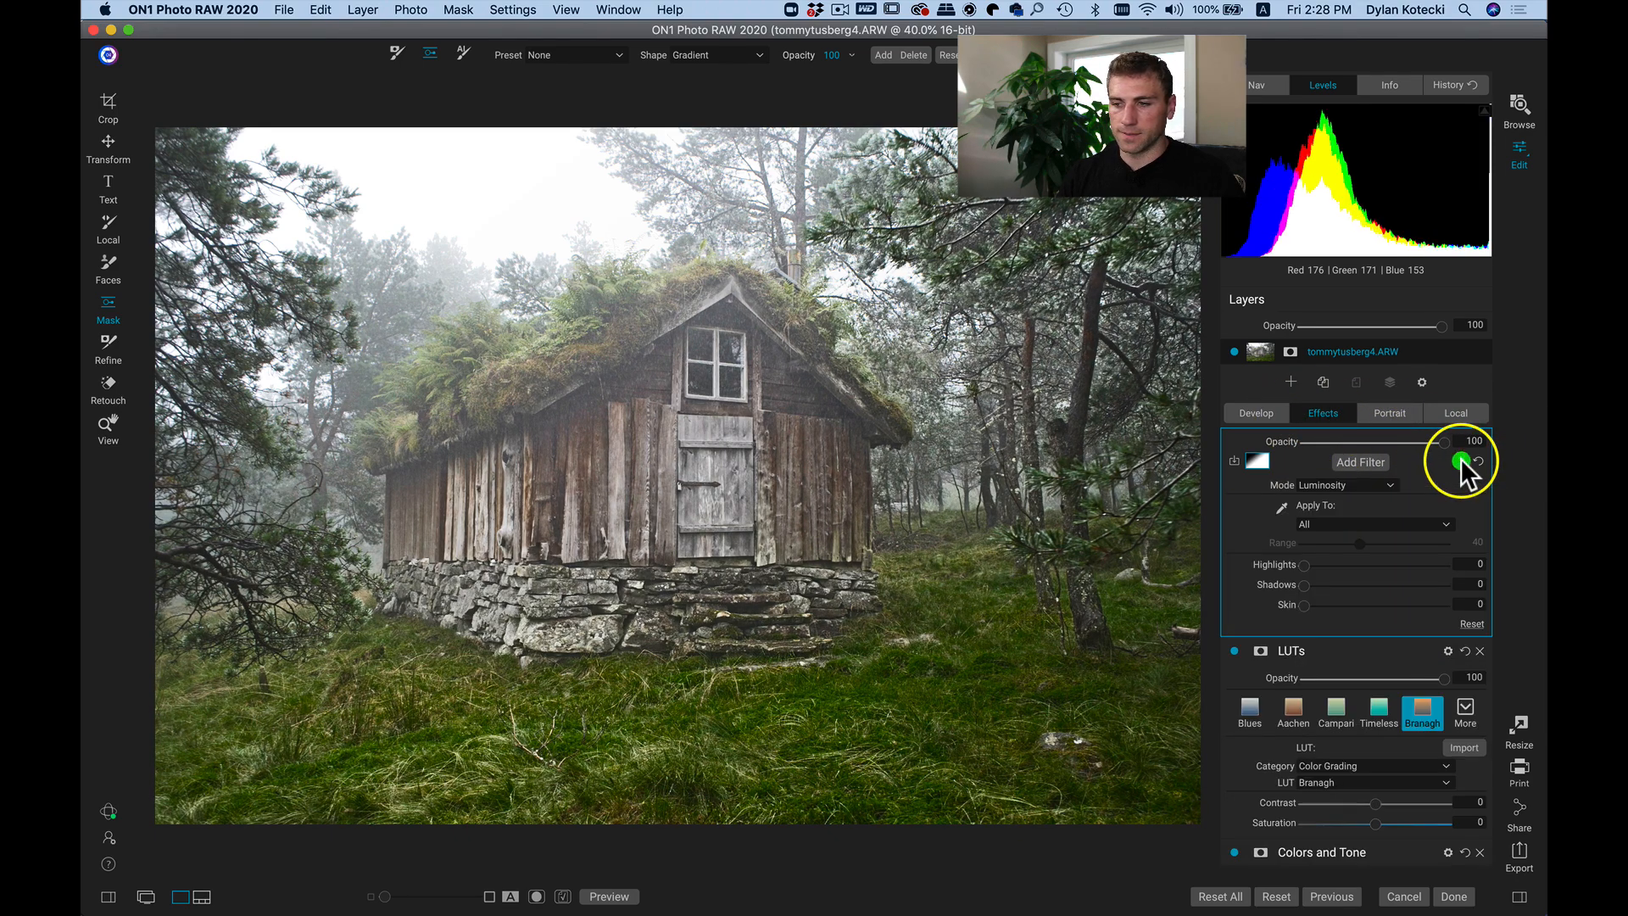